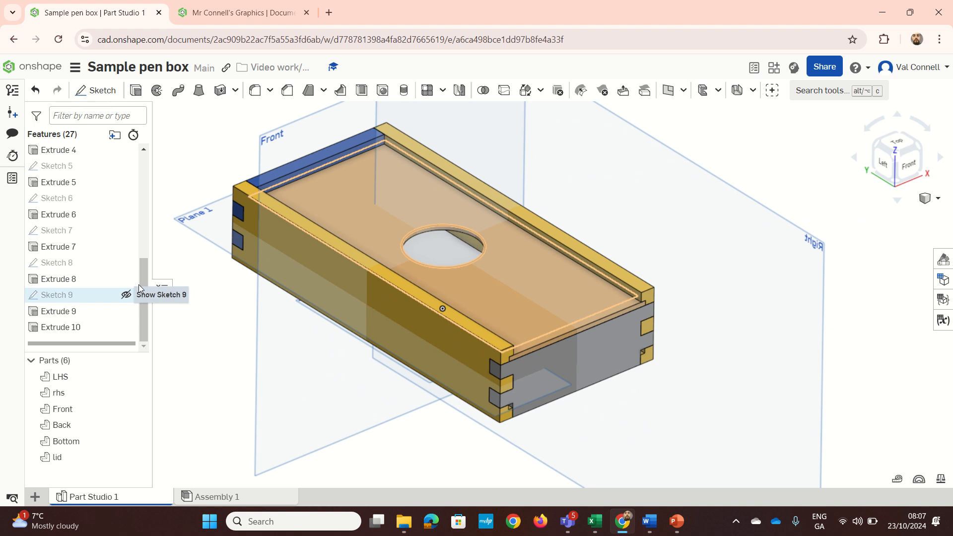
pyautogui.scroll(-2, 213, 291)
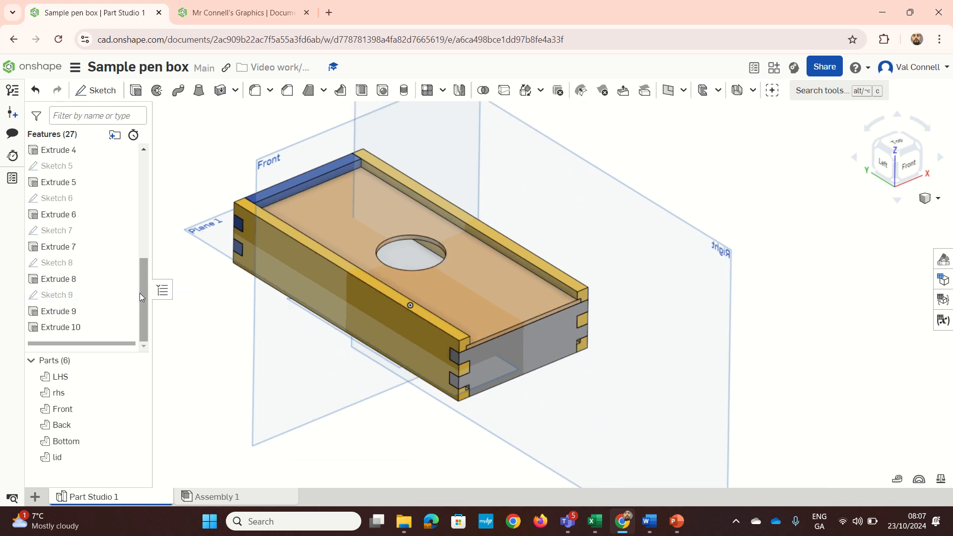
pyautogui.moveTo(139, 292); pyautogui.dragTo(136, 183)
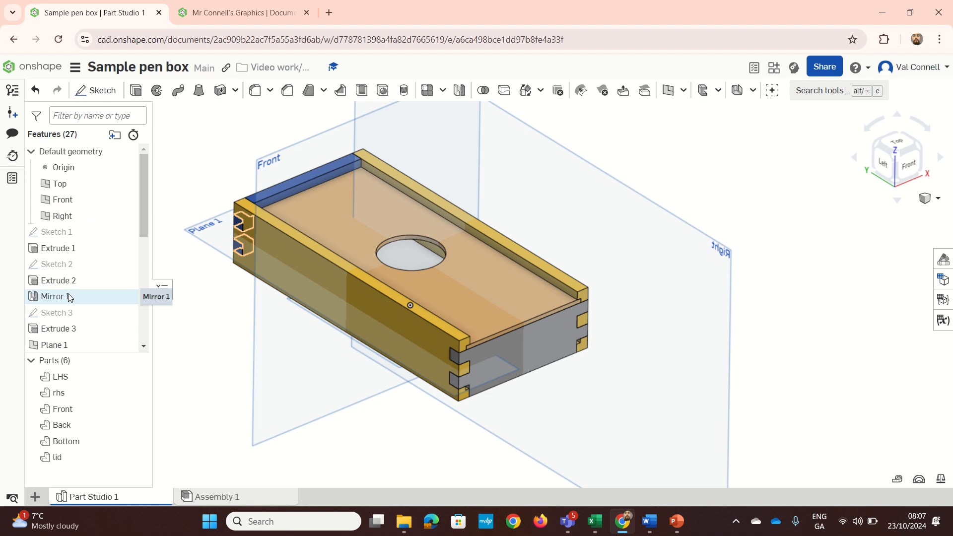
pyautogui.click(108, 94)
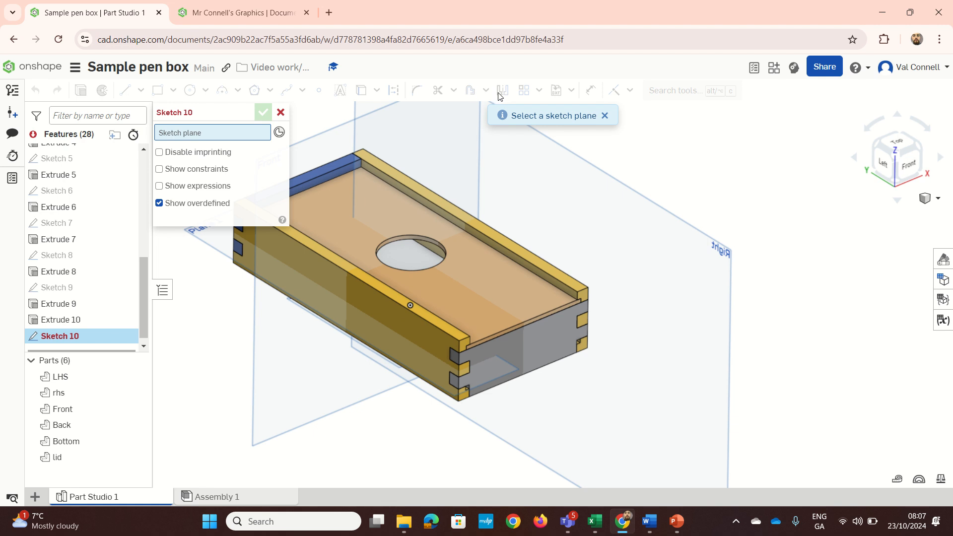
pyautogui.click(604, 116)
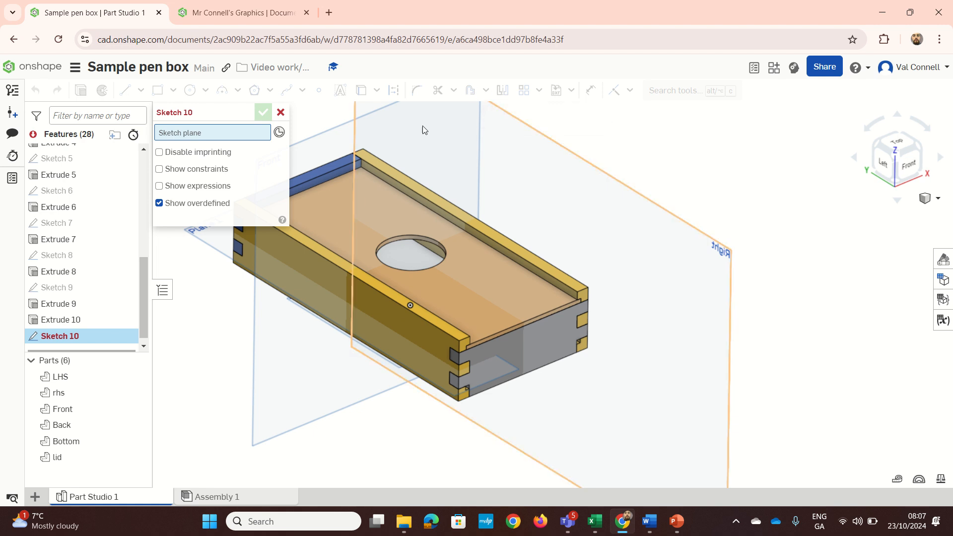
pyautogui.click(280, 113)
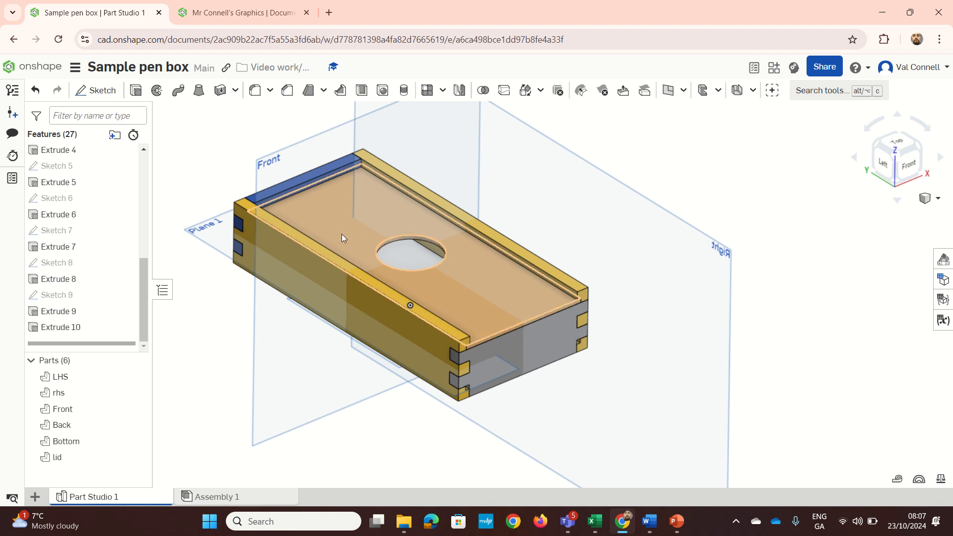
# Step: Create a new document named "Pen or Pencil Box" in the "Video work/samples/demos" folder
pyautogui.click(252, 14)
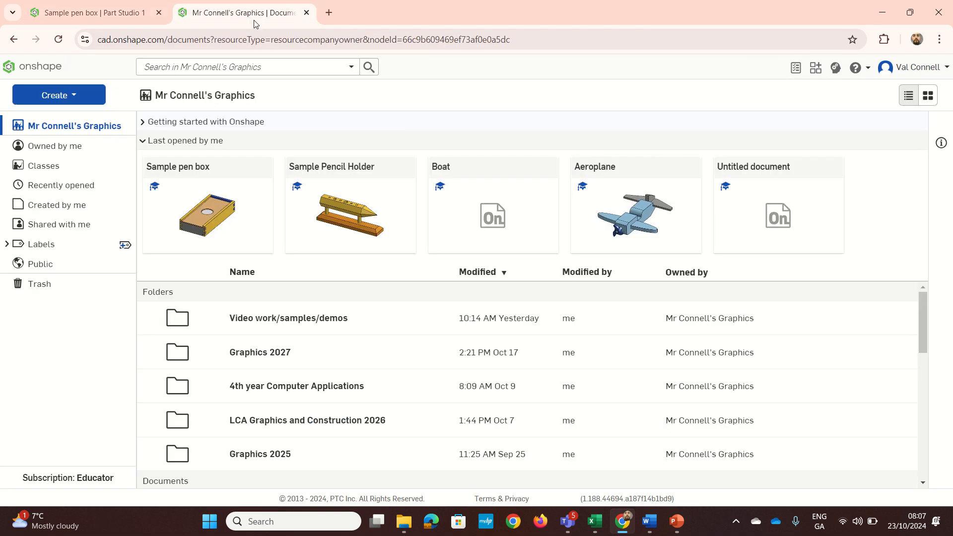
pyautogui.click(60, 101)
pyautogui.click(59, 117)
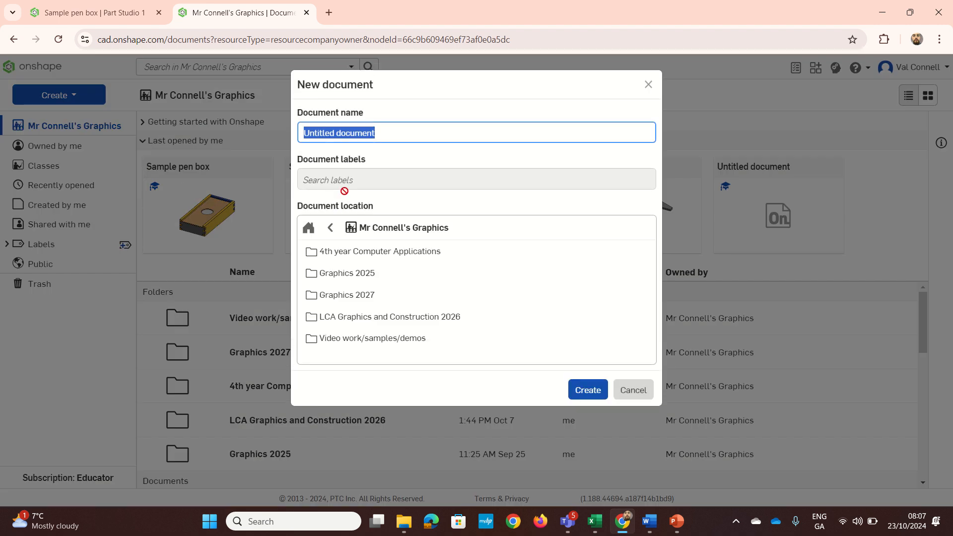
pyautogui.click(395, 341)
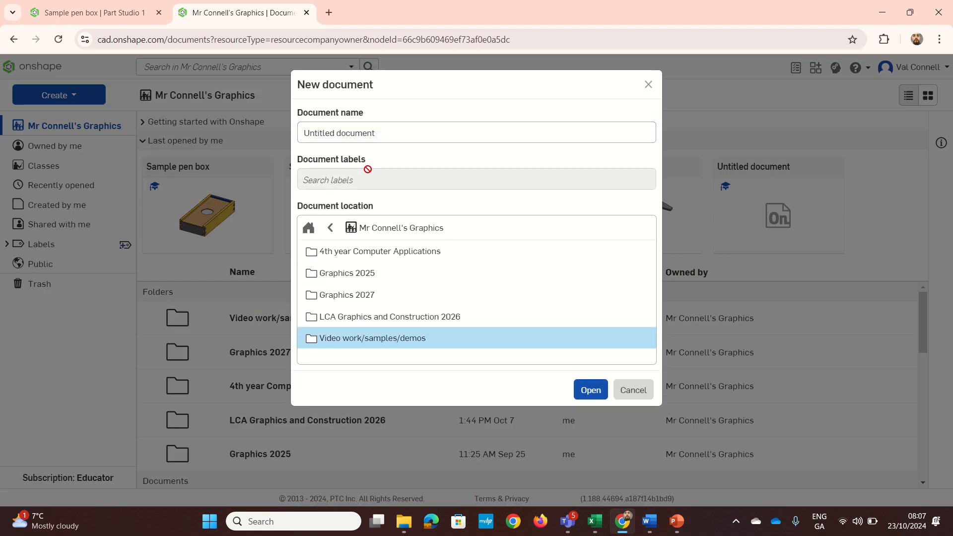
pyautogui.click(355, 134)
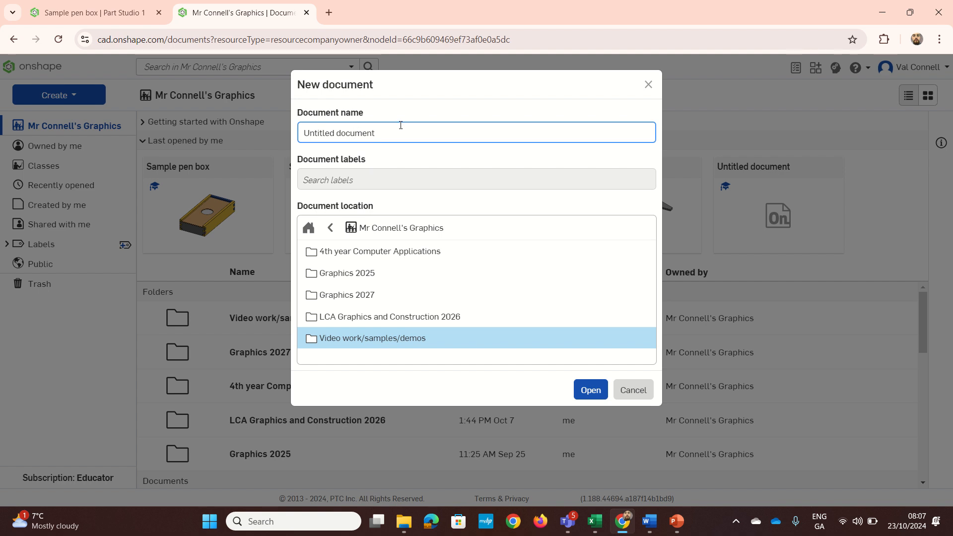
pyautogui.moveTo(401, 125); pyautogui.dragTo(255, 129)
pyautogui.press('BackSpace')
pyautogui.write('Pen or Pencil Box')
pyautogui.press('Return')
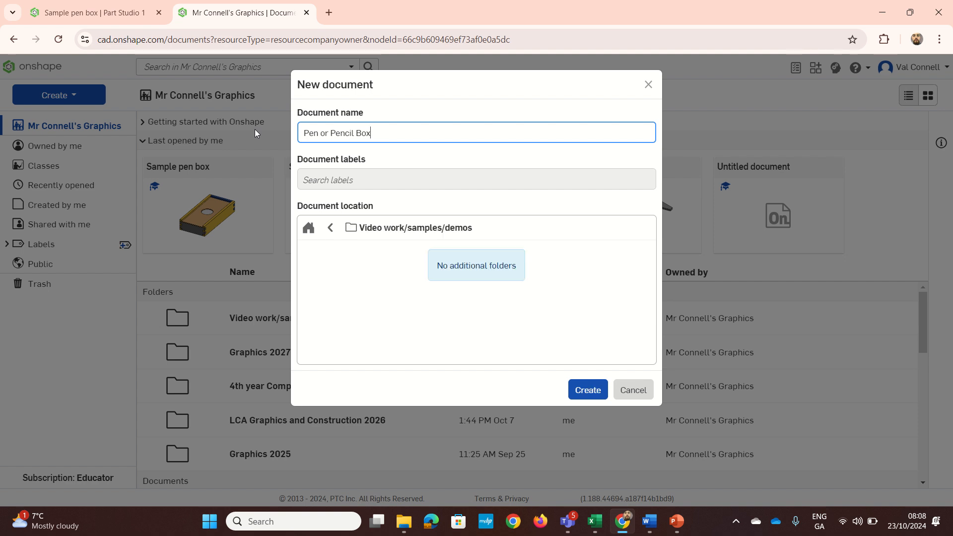
pyautogui.click(588, 389)
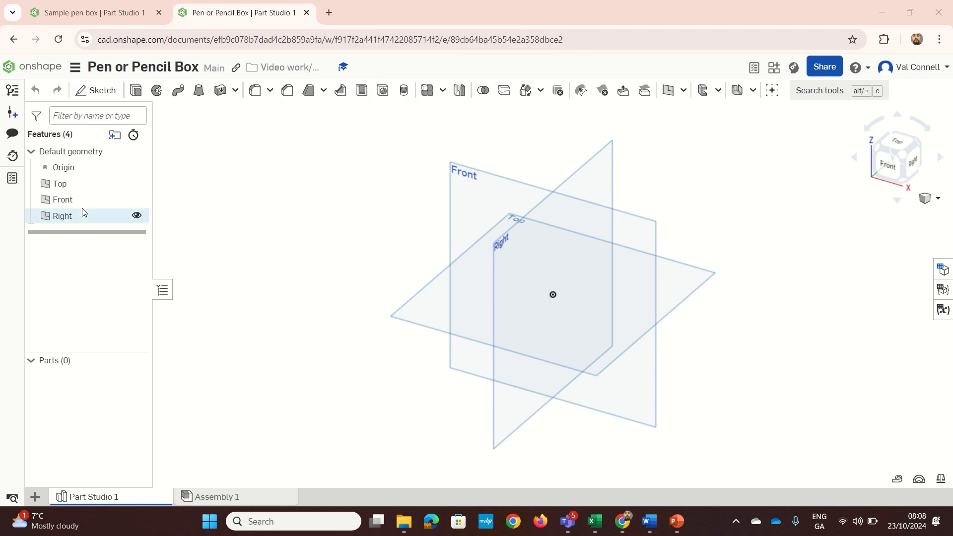
# Step: Start a sketch on the Top plane and draw a tall centre point rectangle about 11 × 87 mm, left of and level with the origin
pyautogui.click(89, 95)
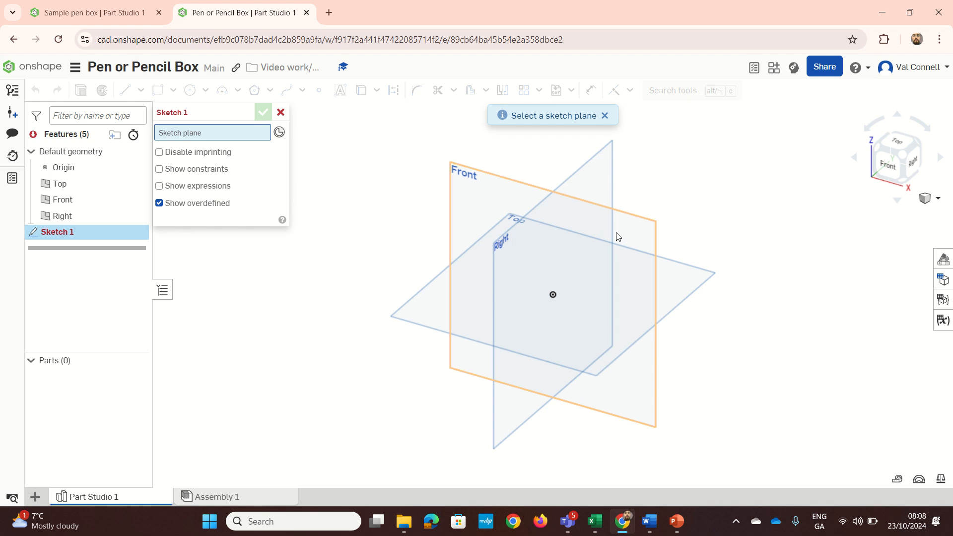
pyautogui.click(400, 315)
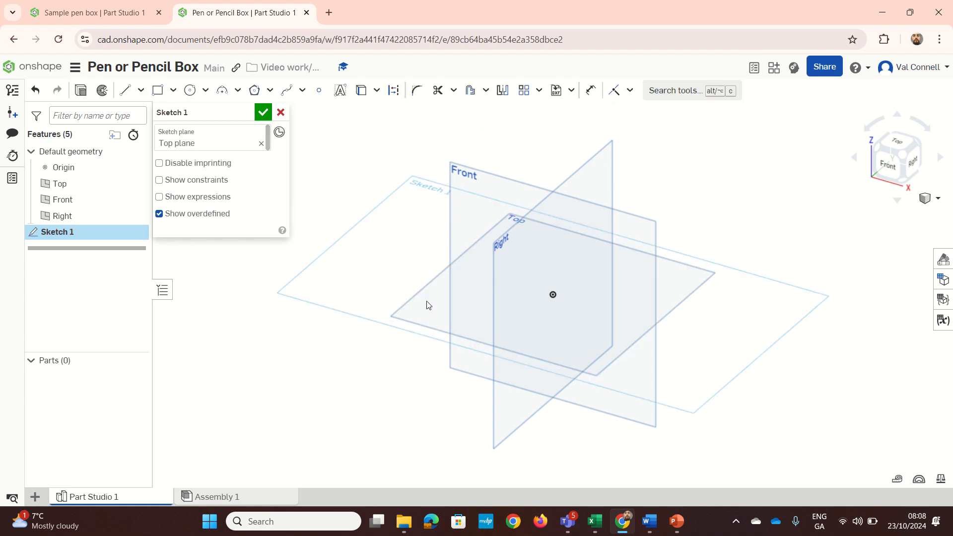
pyautogui.click(886, 147)
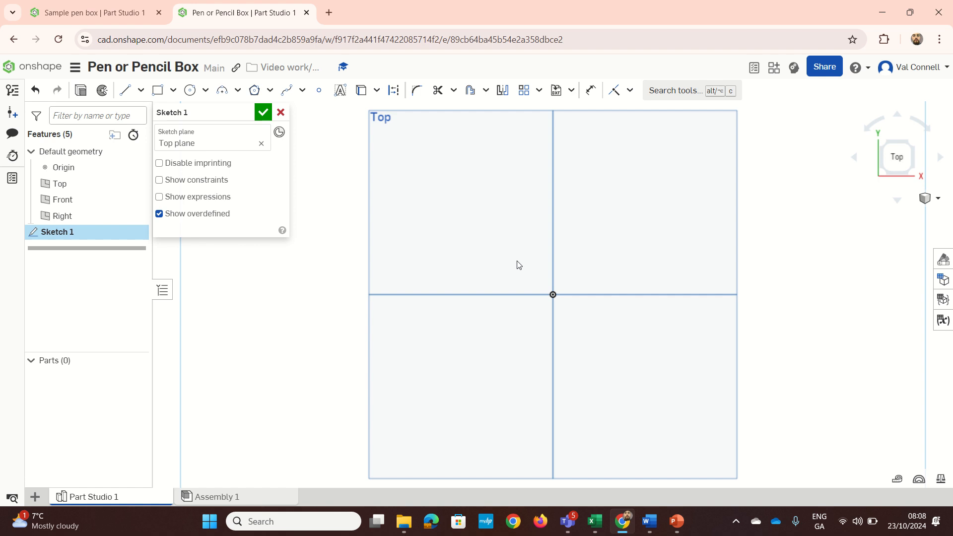
pyautogui.press('g')
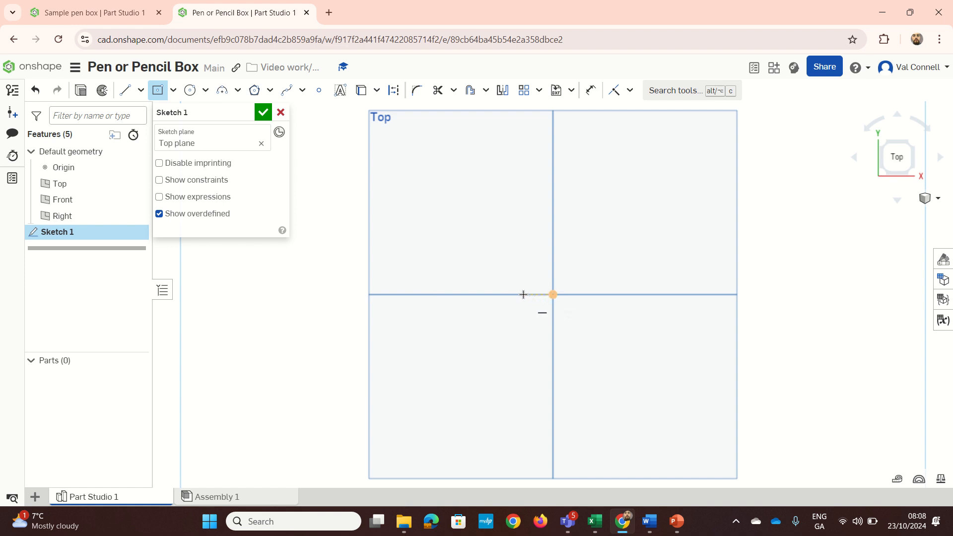
pyautogui.click(456, 295)
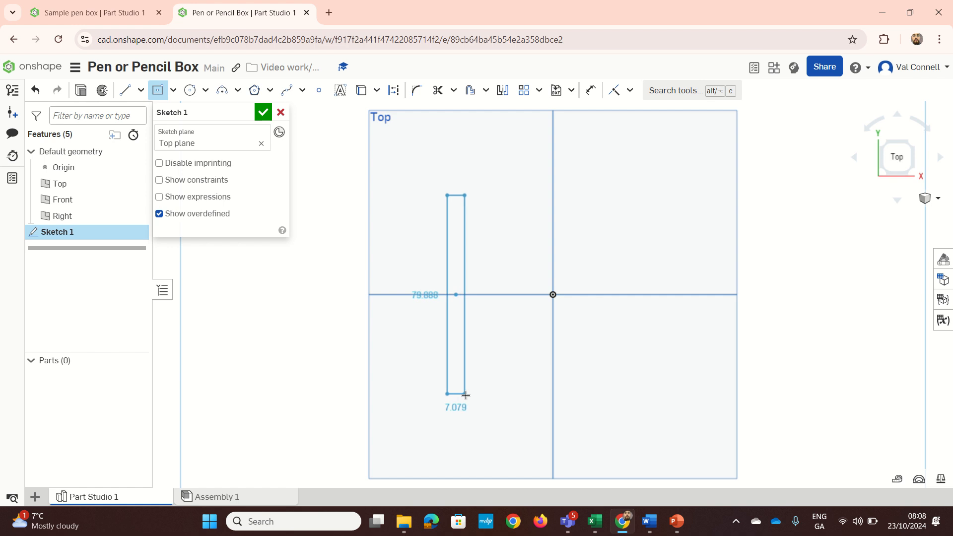
pyautogui.click(469, 402)
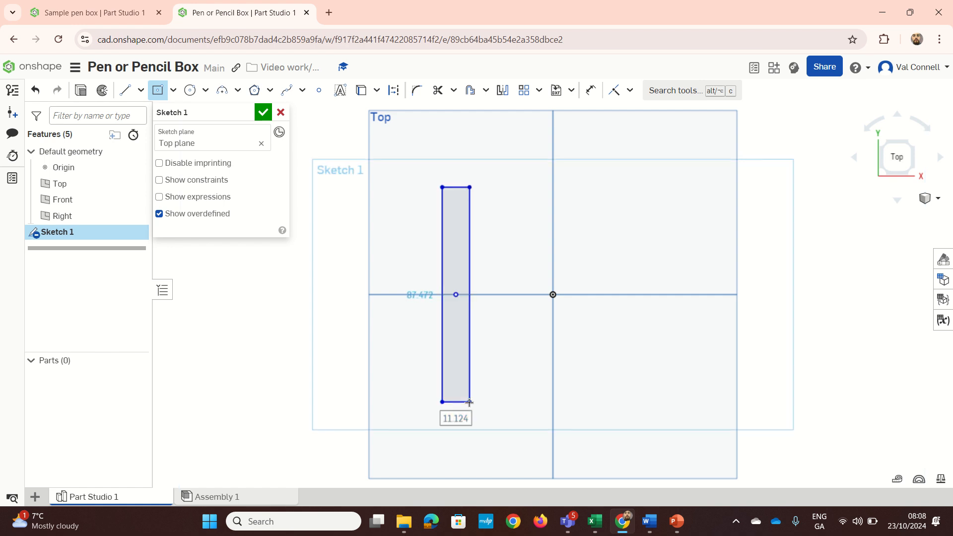
# Step: Dimension the rectangle's long side and set its length to 300 mm
pyautogui.press('d')
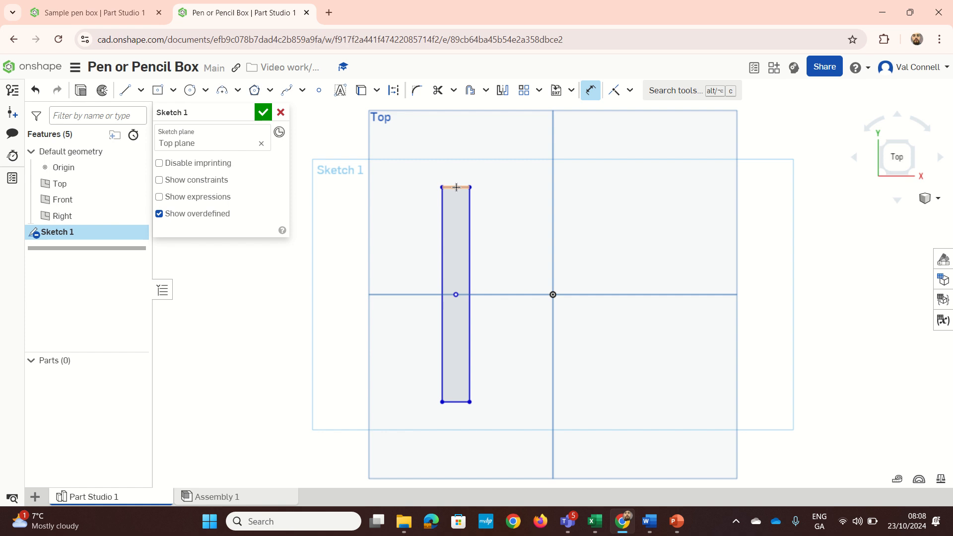
pyautogui.click(442, 197)
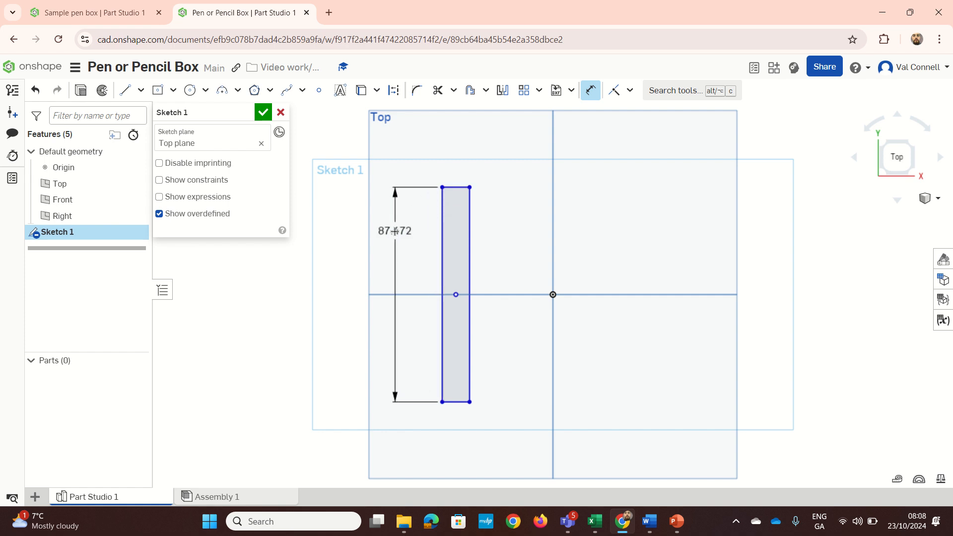
pyautogui.click(395, 231)
pyautogui.write('3')
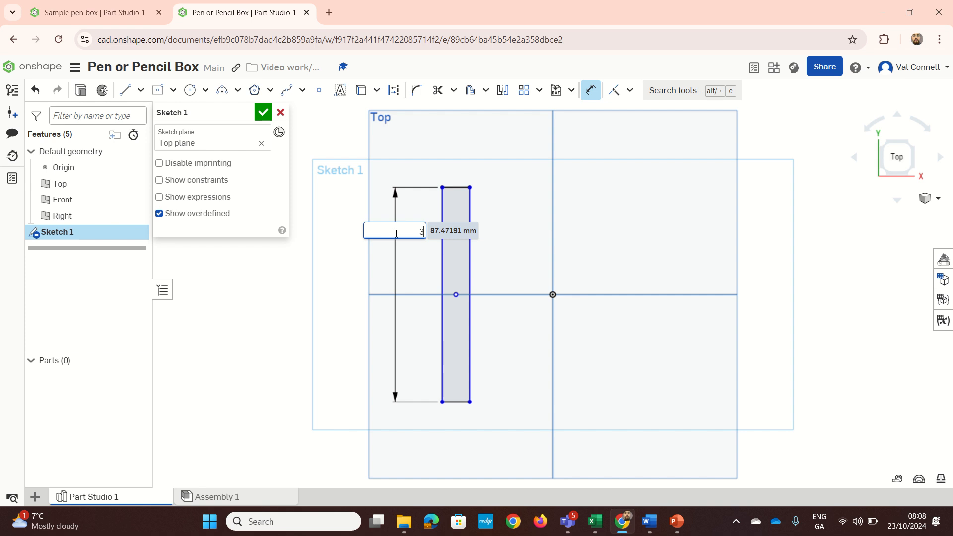
pyautogui.write('00mm')
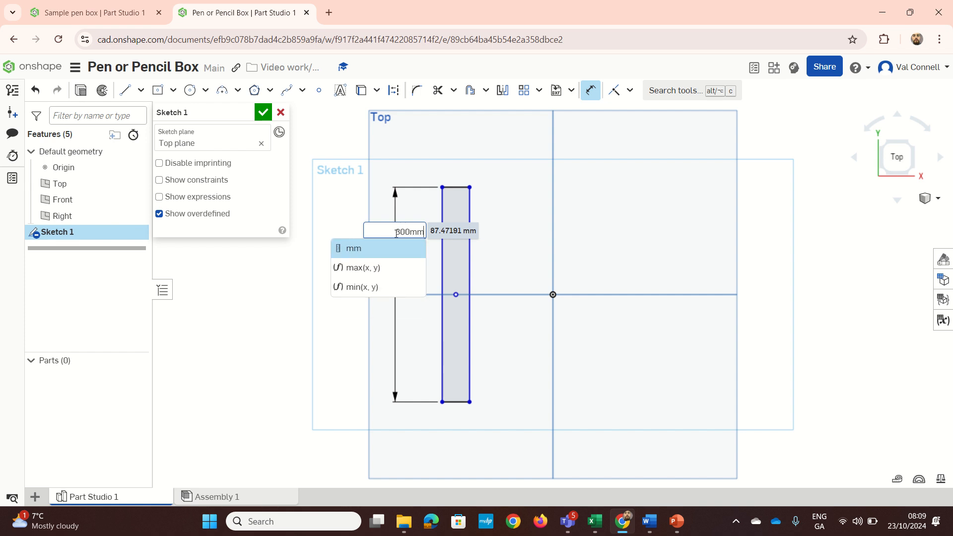
pyautogui.press('Return')
# Step: Dimension the rectangle's short side and set its width to 12 mm
pyautogui.scroll(-1, 374, 296)
pyautogui.scroll(-6, 374, 295)
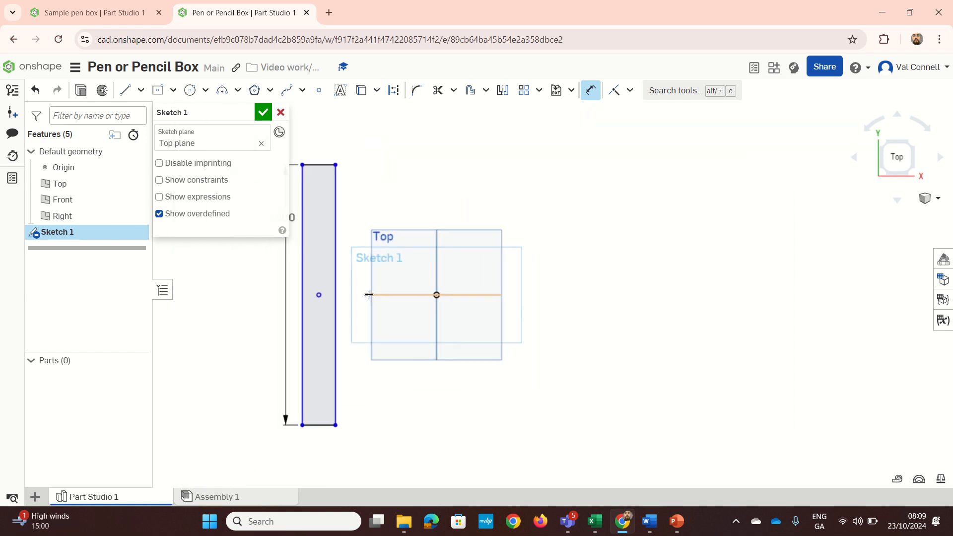
pyautogui.scroll(2, 328, 218)
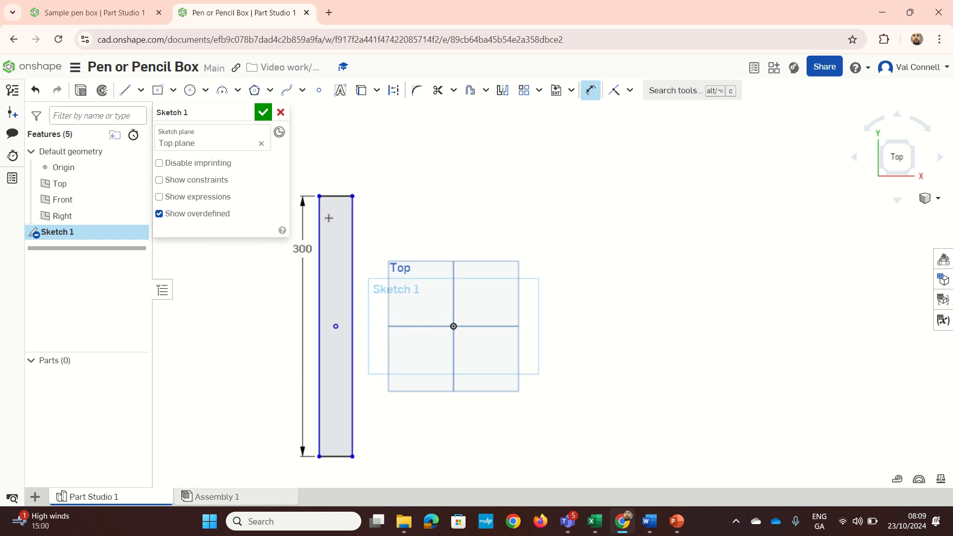
pyautogui.click(339, 197)
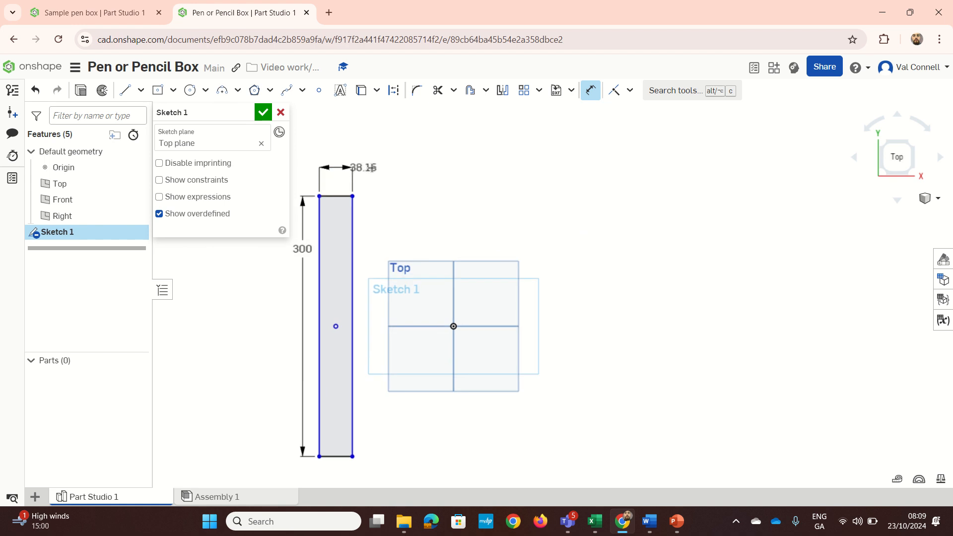
pyautogui.click(390, 174)
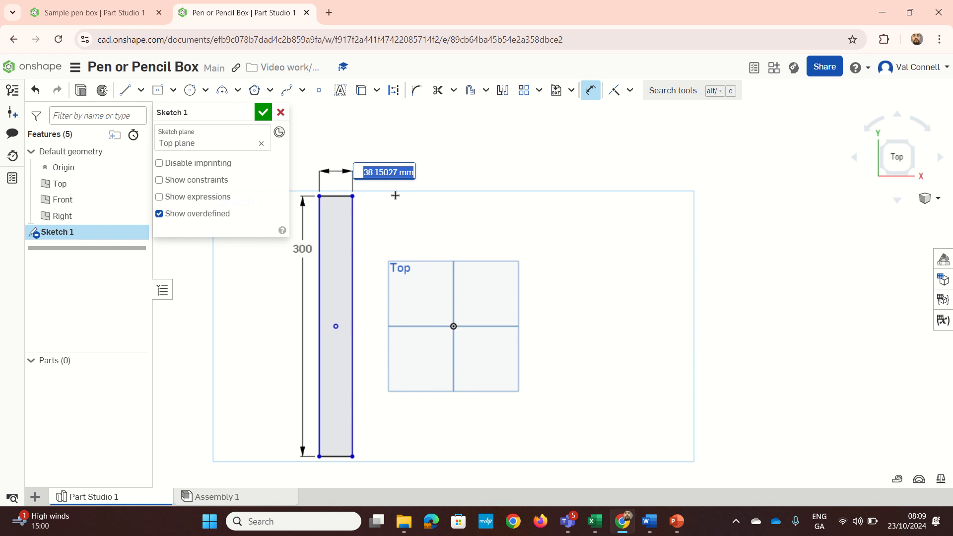
pyautogui.write('12mm')
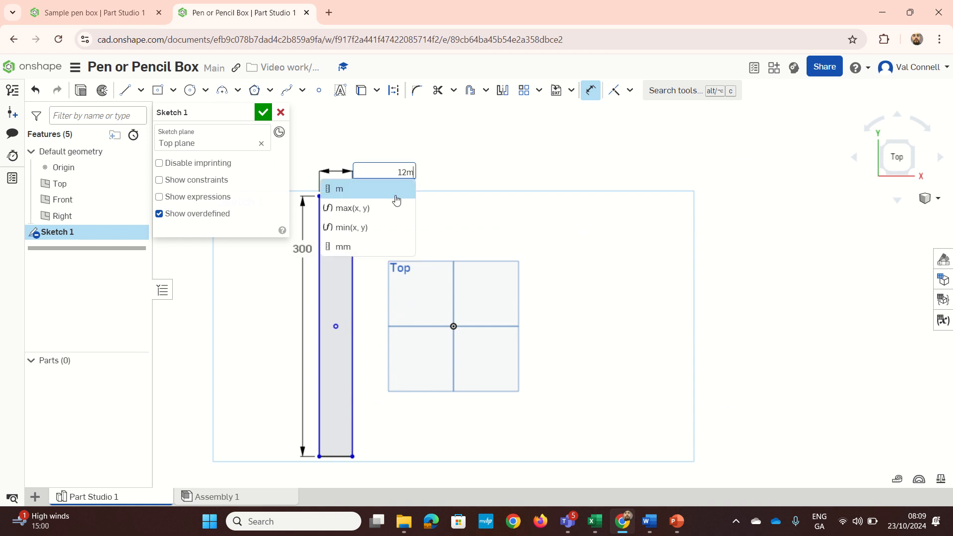
pyautogui.press('Return')
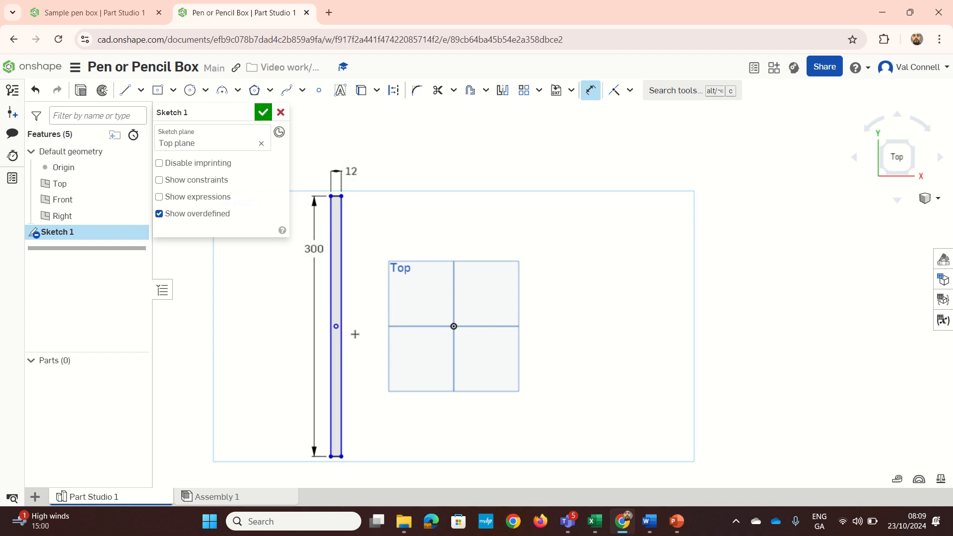
pyautogui.scroll(2, 348, 338)
pyautogui.press('Escape')
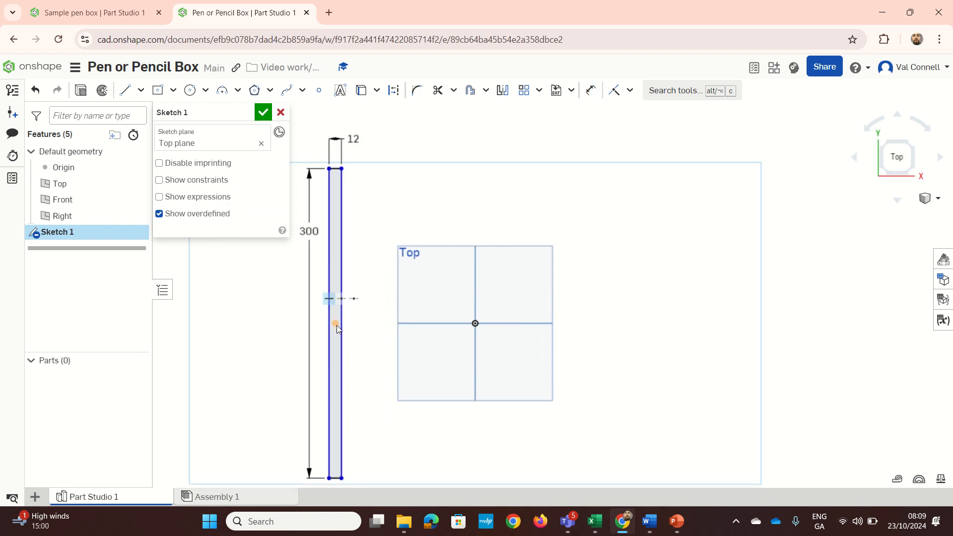
# Step: Make the rectangle's centre point coincident with the Front plane
pyautogui.click(337, 326)
pyautogui.click(413, 323)
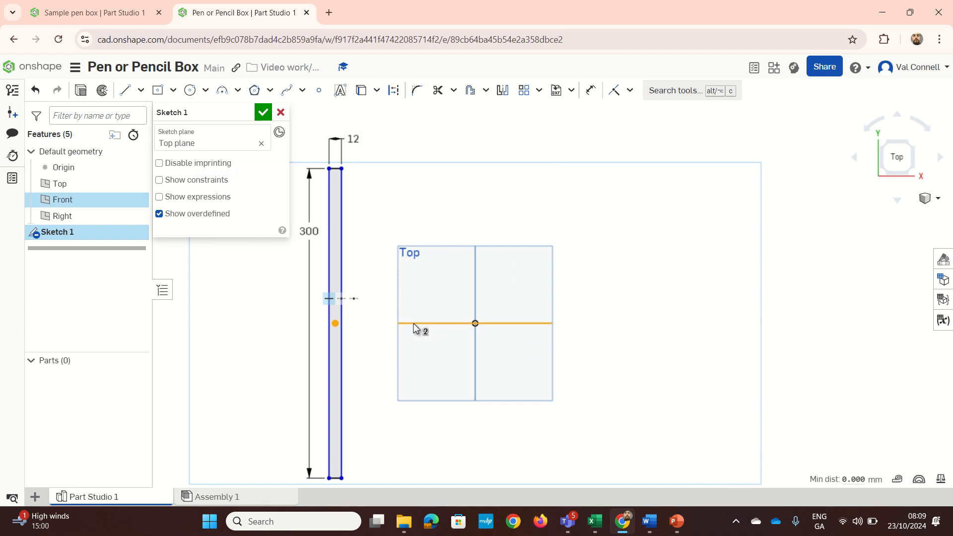
pyautogui.press('i')
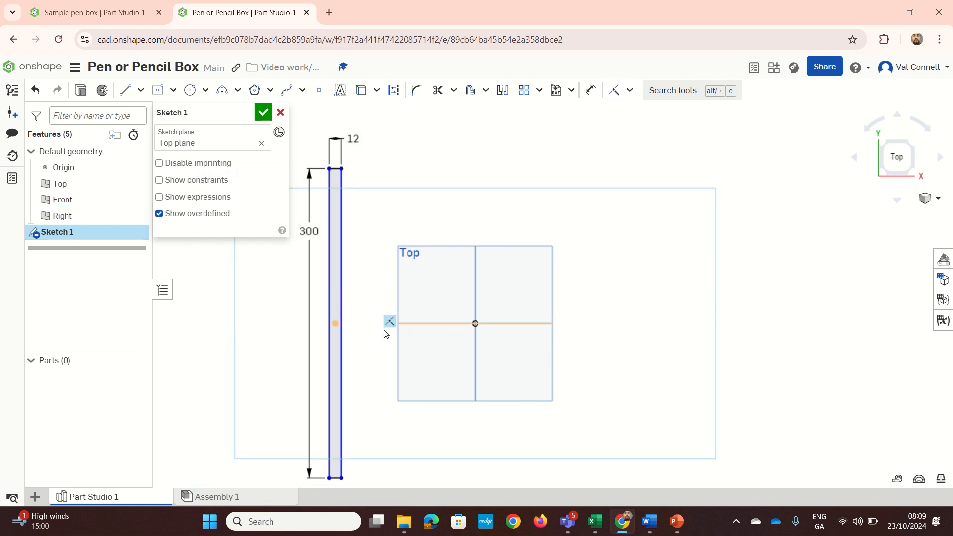
# Step: Dimension the distance from the rectangle's inner long side to the Right plane and set it to 50 mm
pyautogui.scroll(-3, 385, 333)
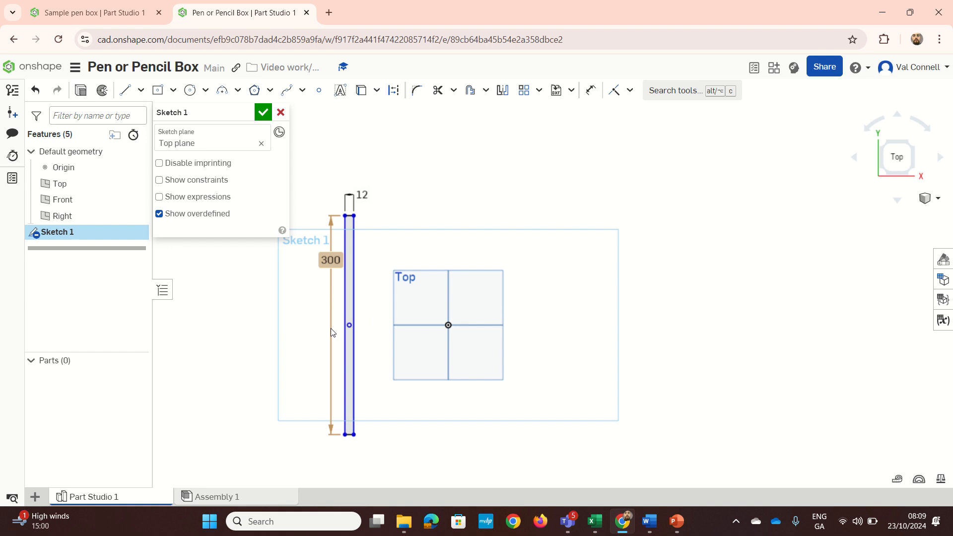
pyautogui.scroll(1, 331, 332)
pyautogui.press('d')
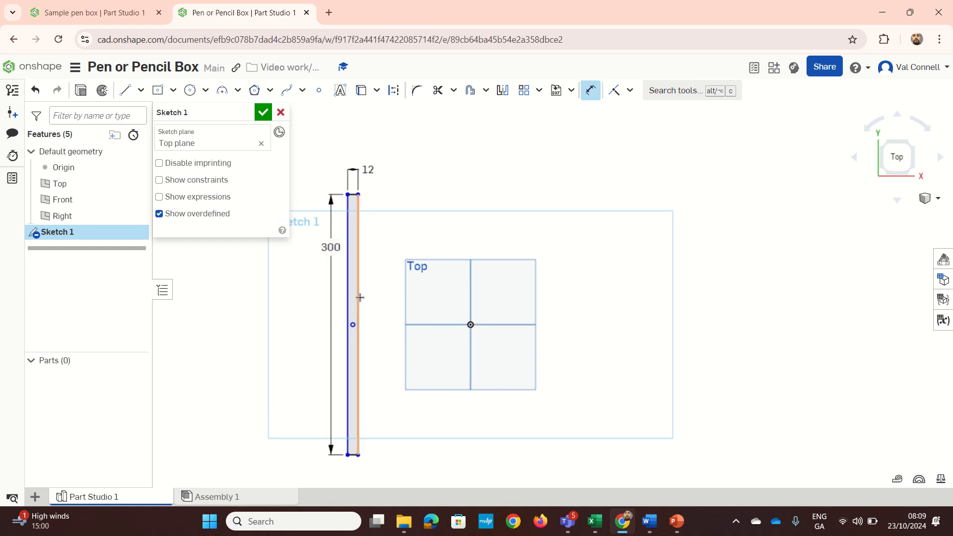
pyautogui.click(357, 296)
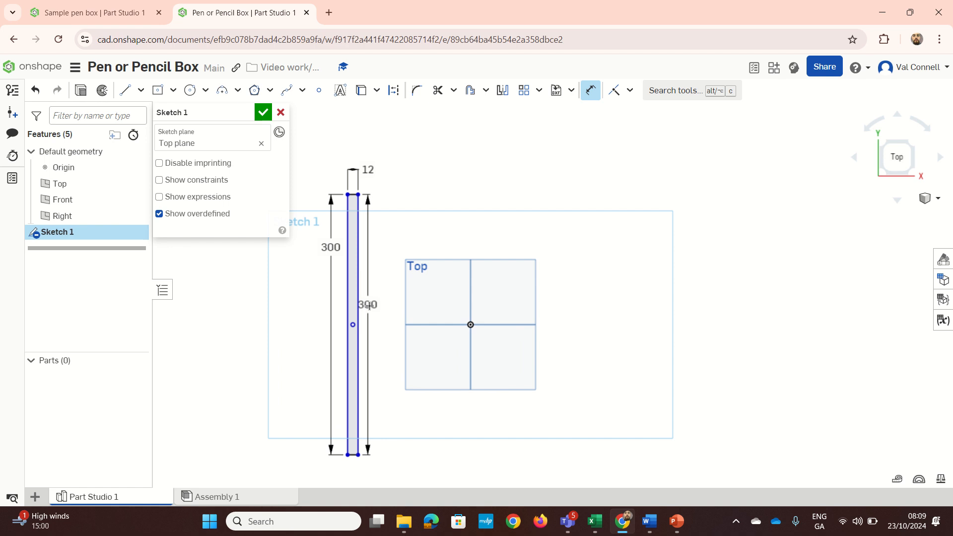
pyautogui.click(469, 303)
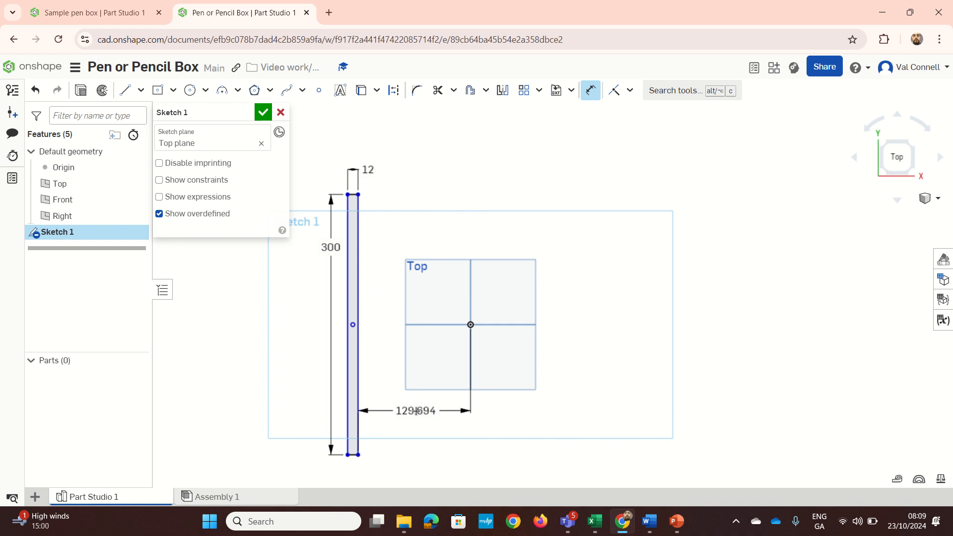
pyautogui.click(416, 411)
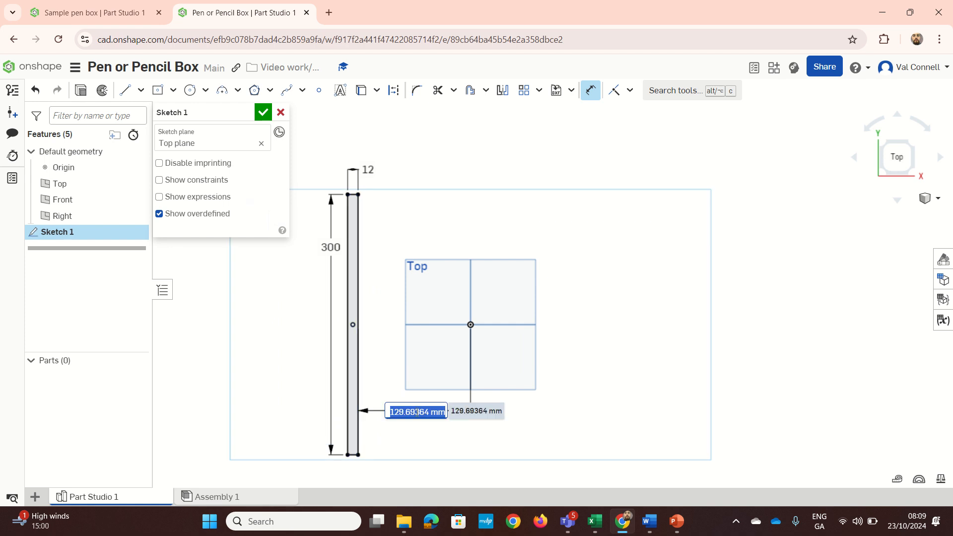
pyautogui.write('5')
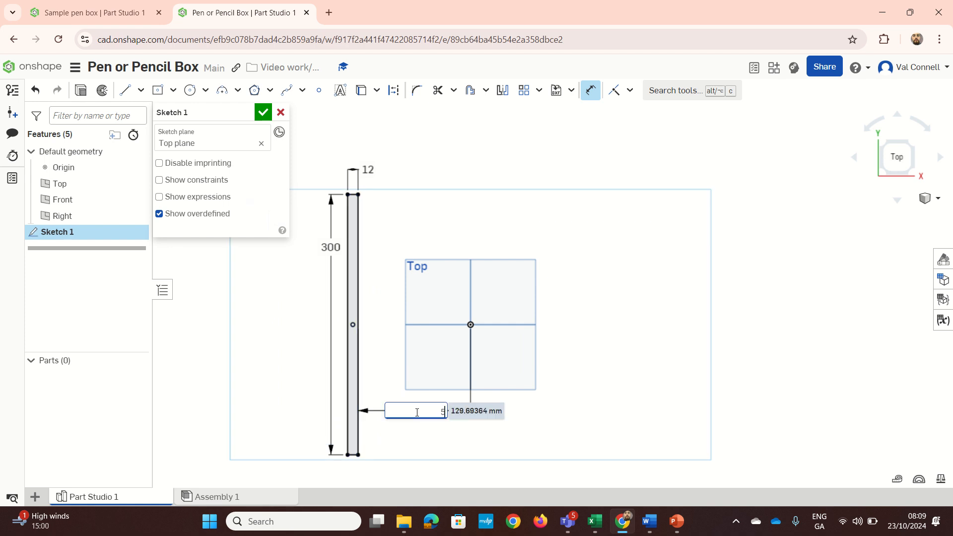
pyautogui.write('0')
pyautogui.press('Return')
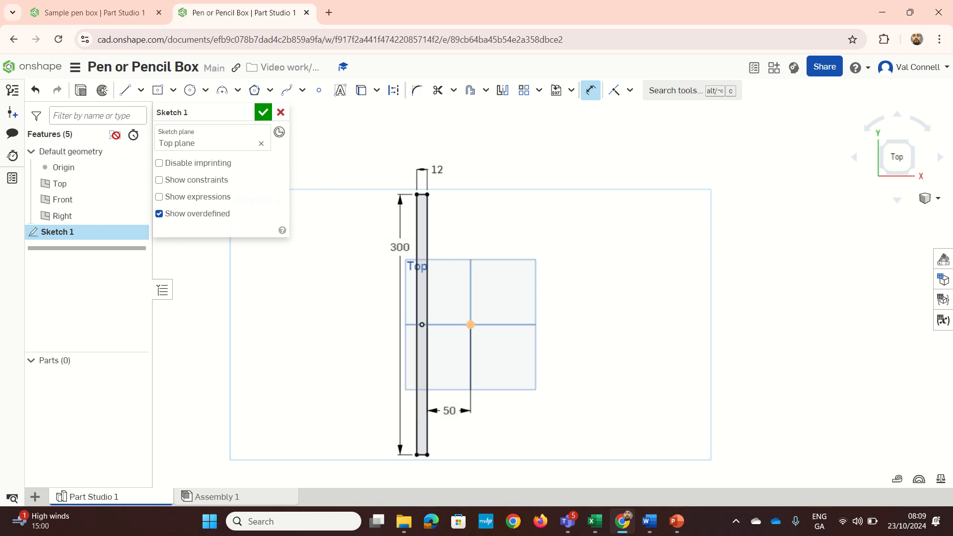
# Step: Extrude the rectangle as a new solid with a blind depth of 60 mm
pyautogui.click(82, 92)
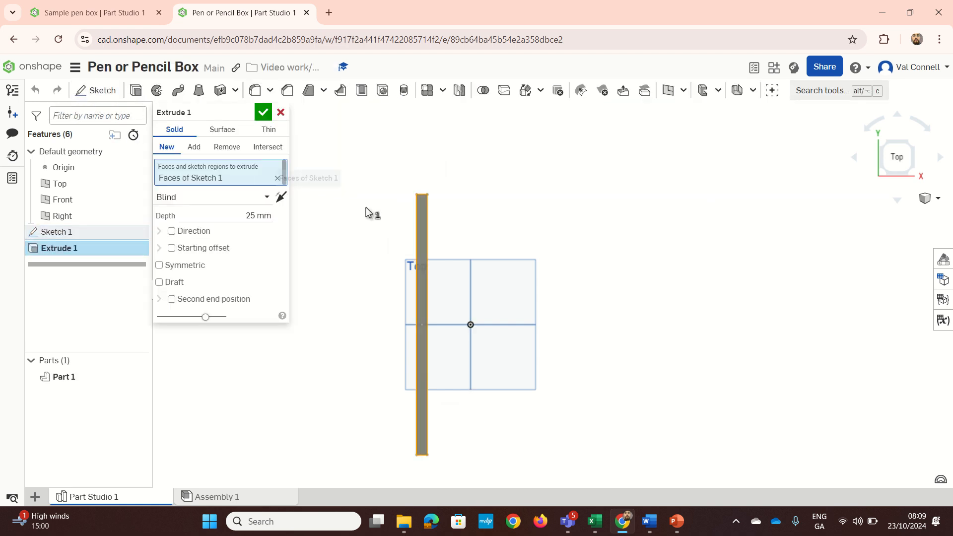
pyautogui.moveTo(412, 419); pyautogui.dragTo(403, 363, button='right')
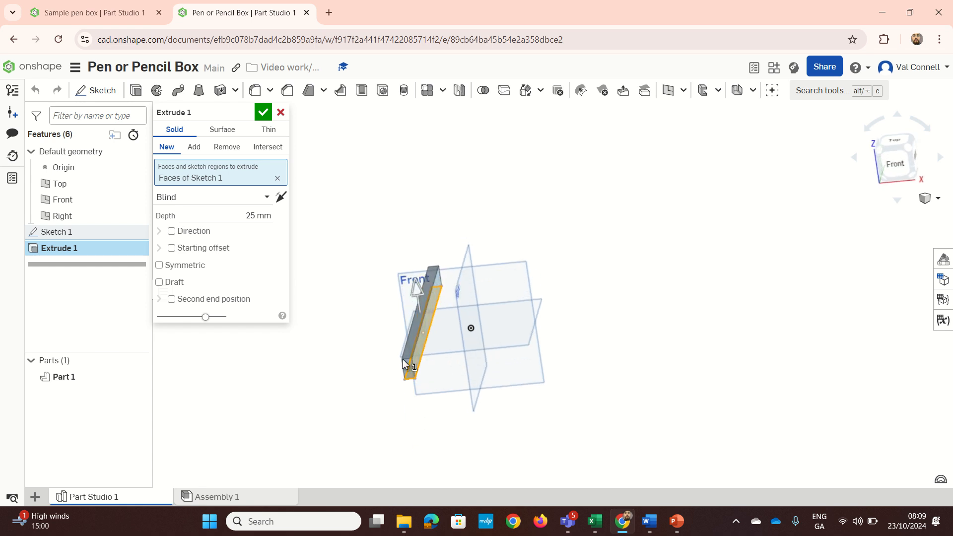
pyautogui.click(259, 217)
pyautogui.write('60')
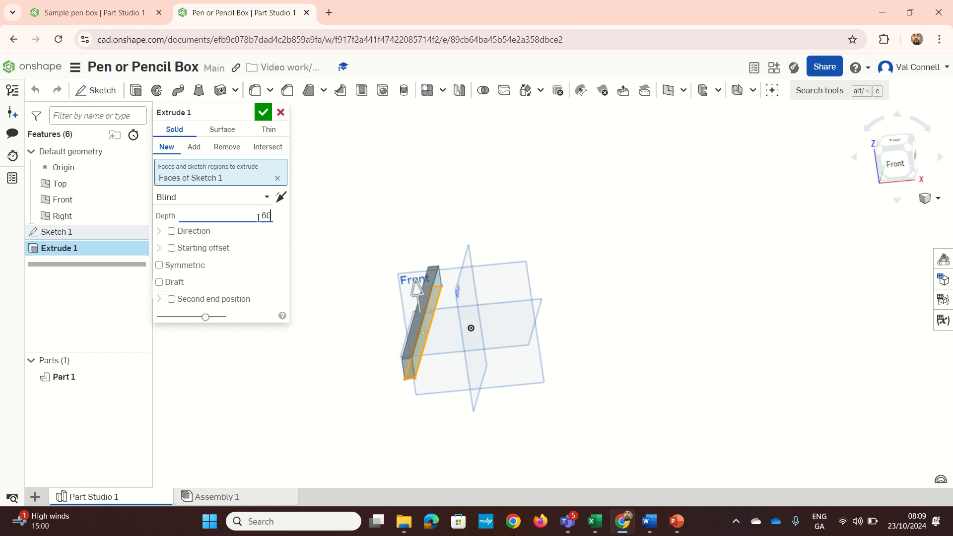
pyautogui.press('Return')
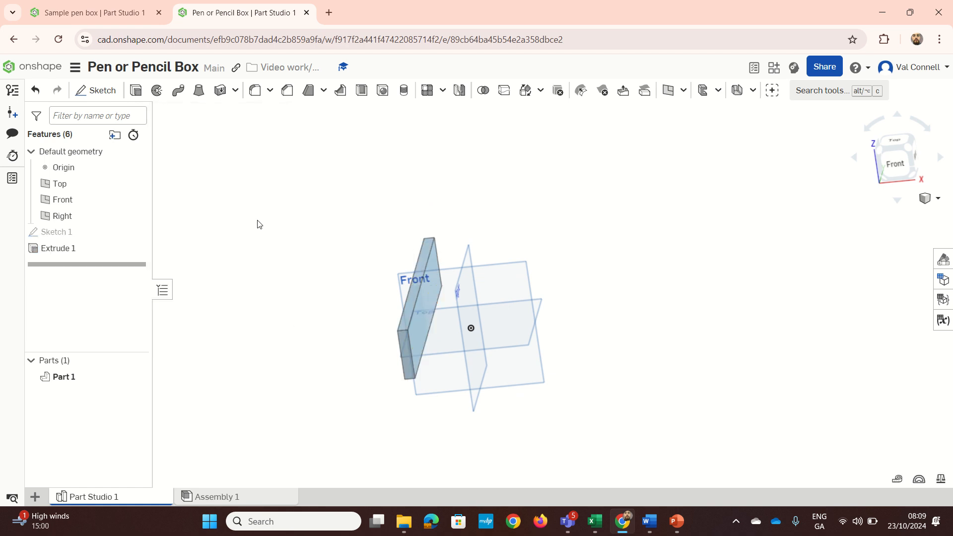
# Step: Rename the extruded part as LHS
pyautogui.click(66, 245)
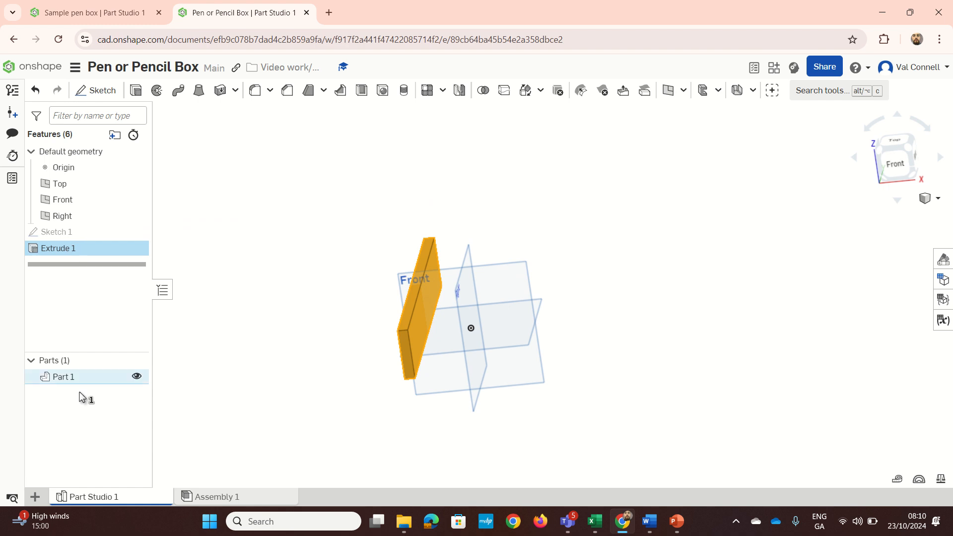
pyautogui.rightClick(66, 379)
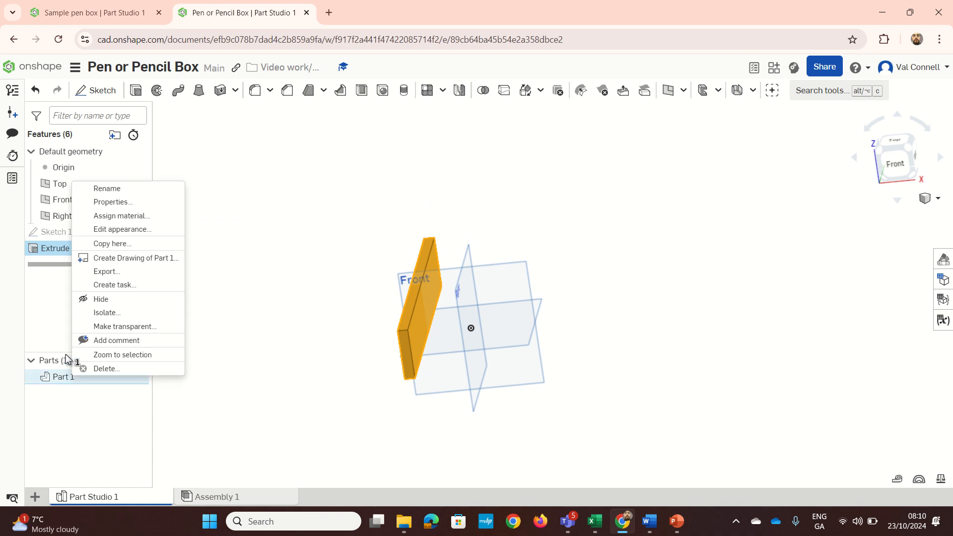
pyautogui.click(115, 189)
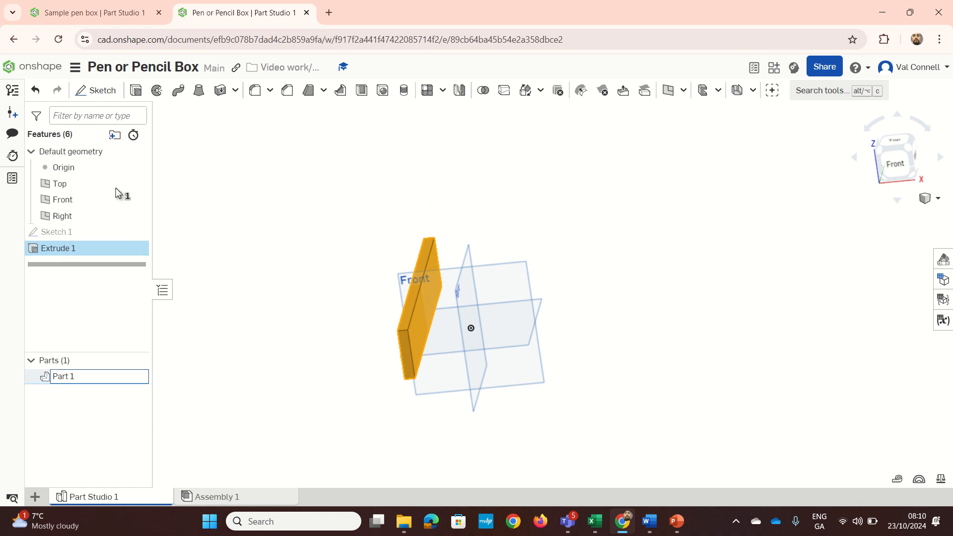
pyautogui.write('LHS')
pyautogui.press('Return')
pyautogui.click(187, 340)
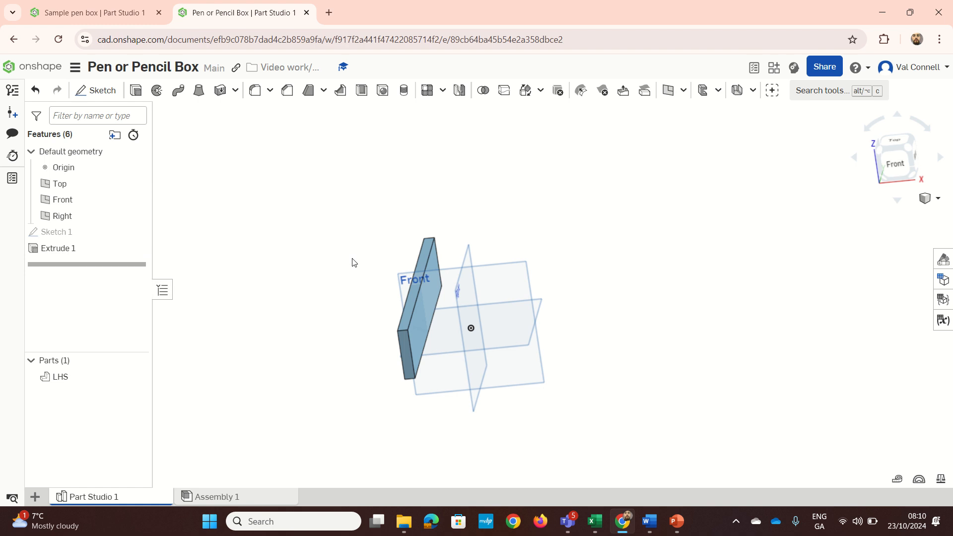
# Step: Examine the corner joints between the side and front pieces in the Sample pen box document, and return to the Pen or Pencil Box document
pyautogui.click(94, 12)
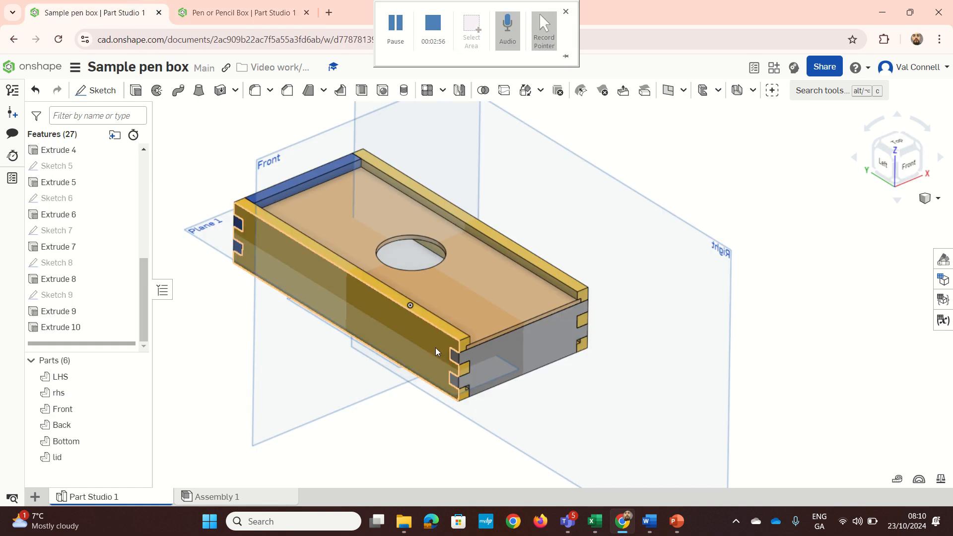
pyautogui.scroll(4, 454, 345)
pyautogui.moveTo(461, 344); pyautogui.dragTo(471, 334, button='right')
pyautogui.scroll(-2, 469, 335)
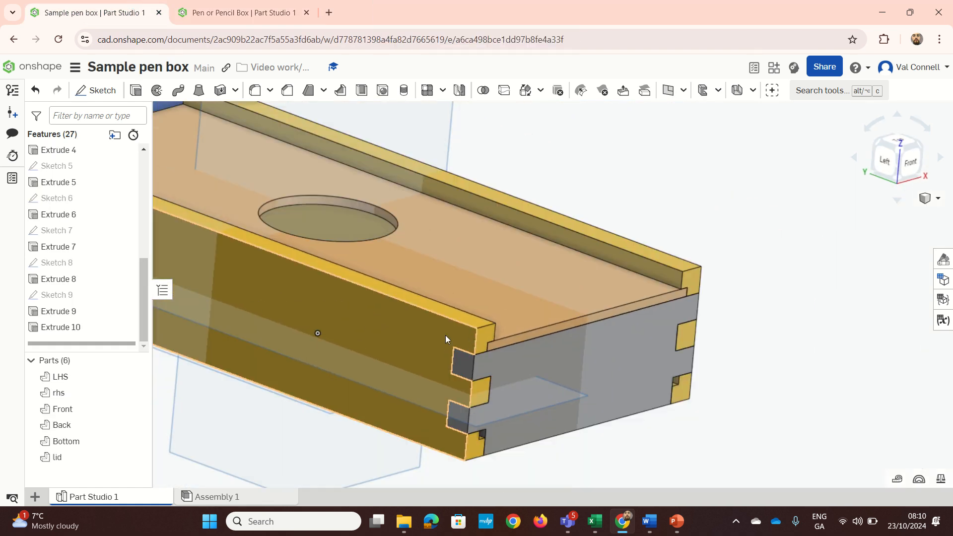
pyautogui.scroll(-4, 377, 326)
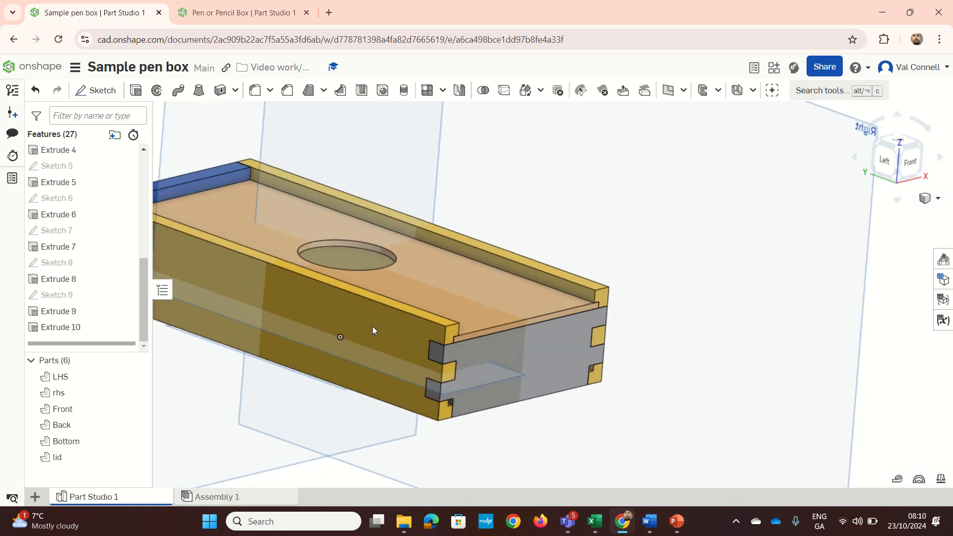
pyautogui.click(238, 12)
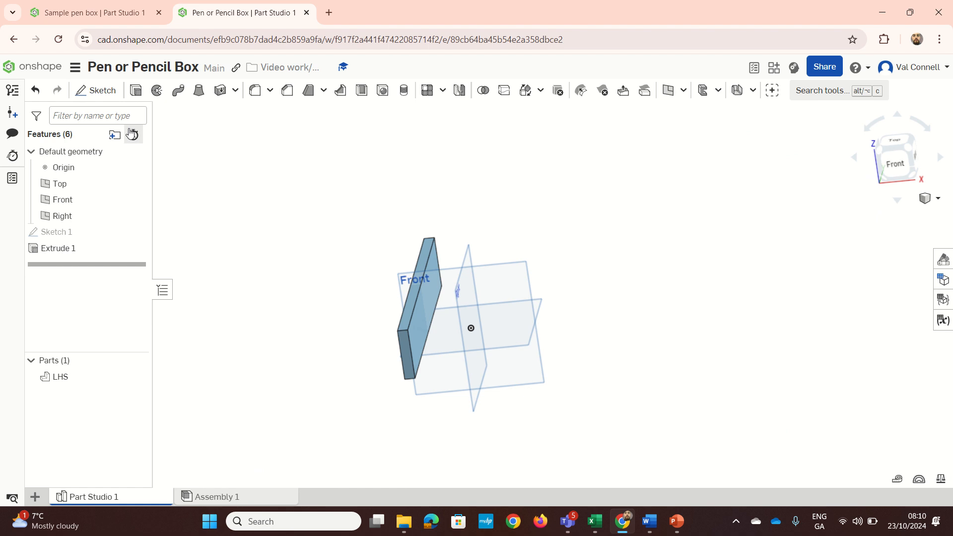
# Step: Start a sketch on the inner large face of the LHS part, the one facing the origin, and view it from the right
pyautogui.click(99, 87)
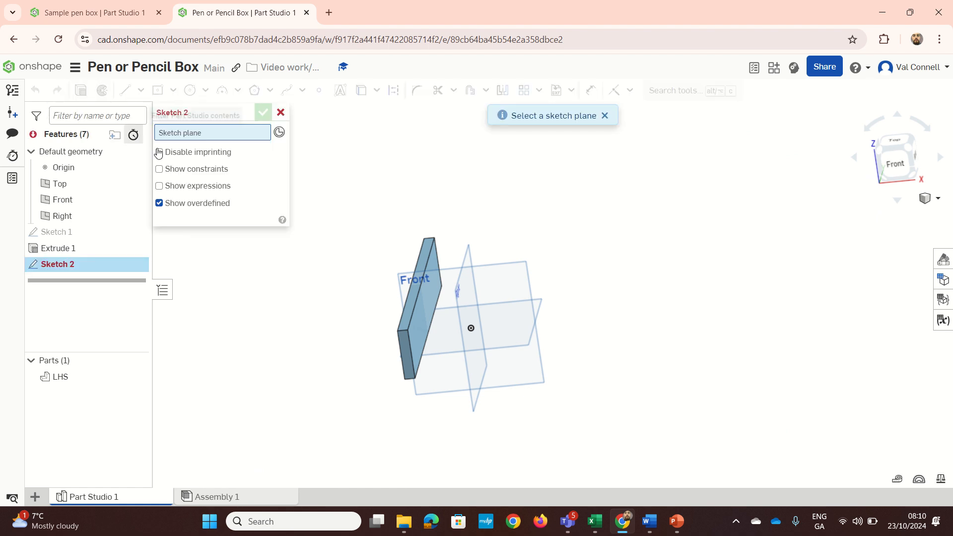
pyautogui.moveTo(376, 271); pyautogui.dragTo(379, 296, button='right')
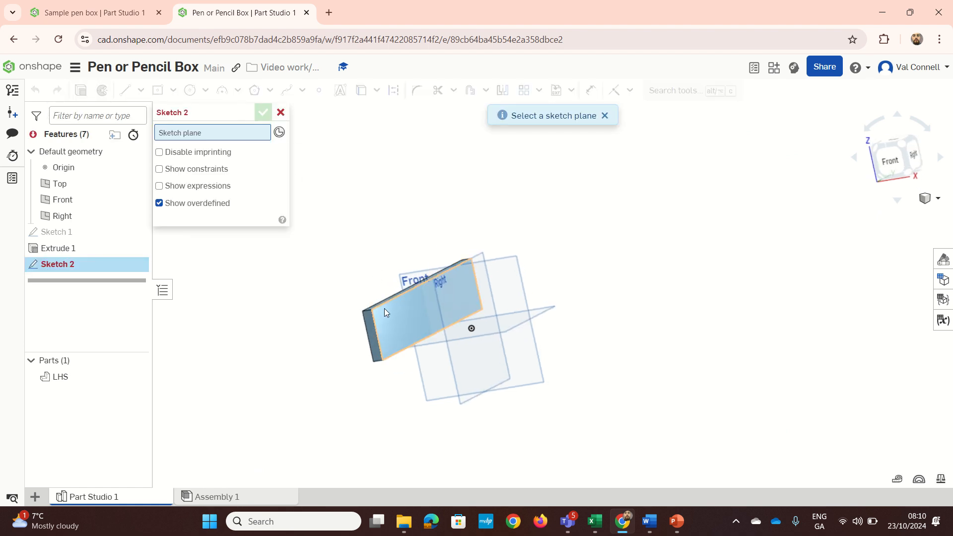
pyautogui.click(384, 311)
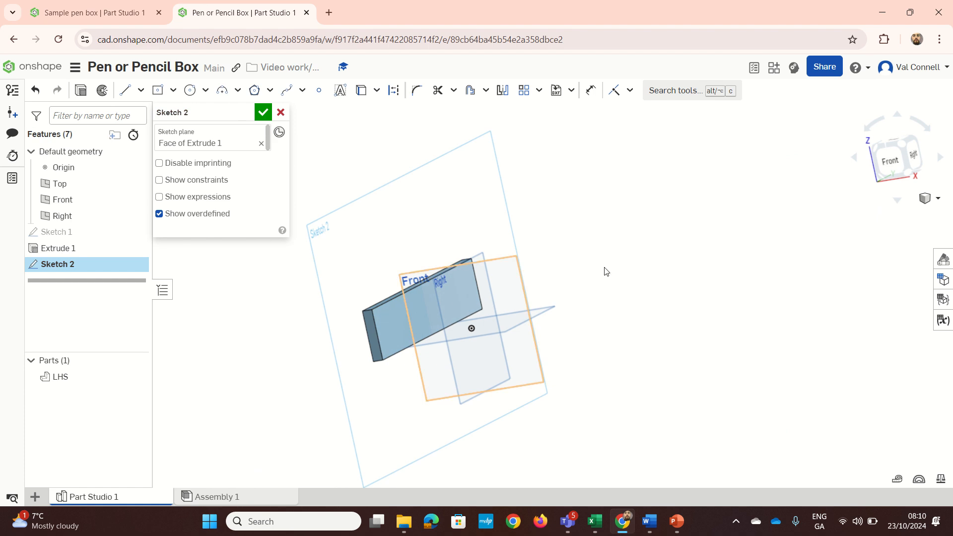
pyautogui.click(911, 159)
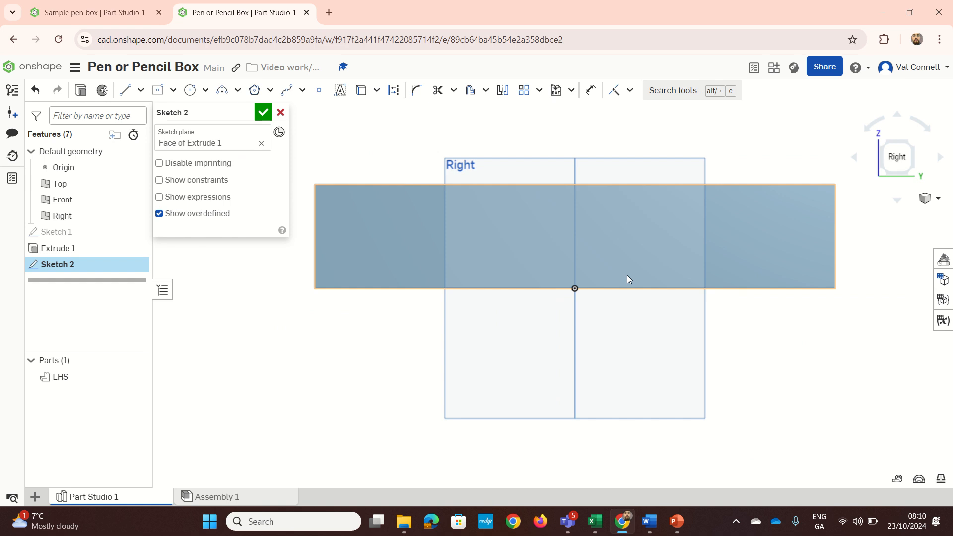
pyautogui.scroll(1, 480, 185)
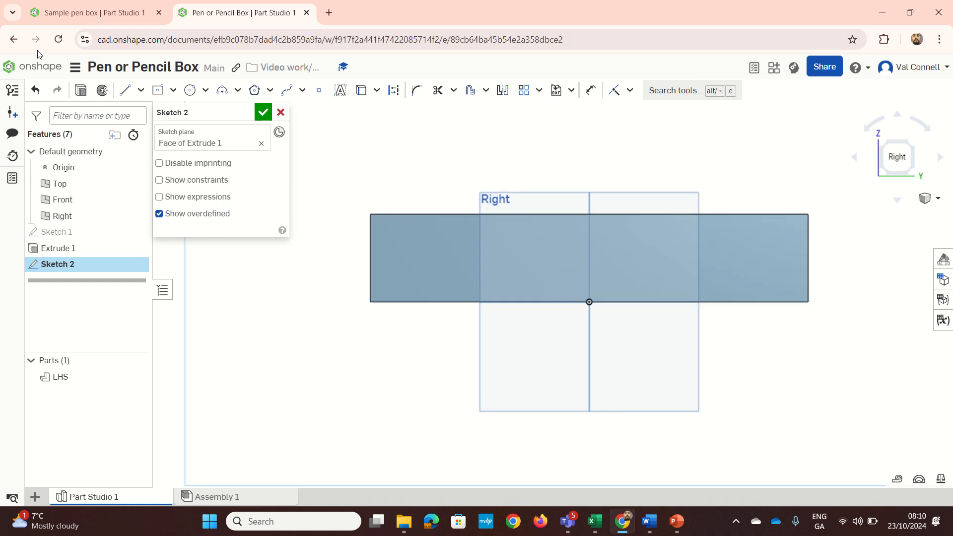
# Step: Draw two corner rectangles against the face's short edge farthest along negative Y, the upper about 10 × 14 mm and the lower about 10 × 12 mm
pyautogui.click(172, 91)
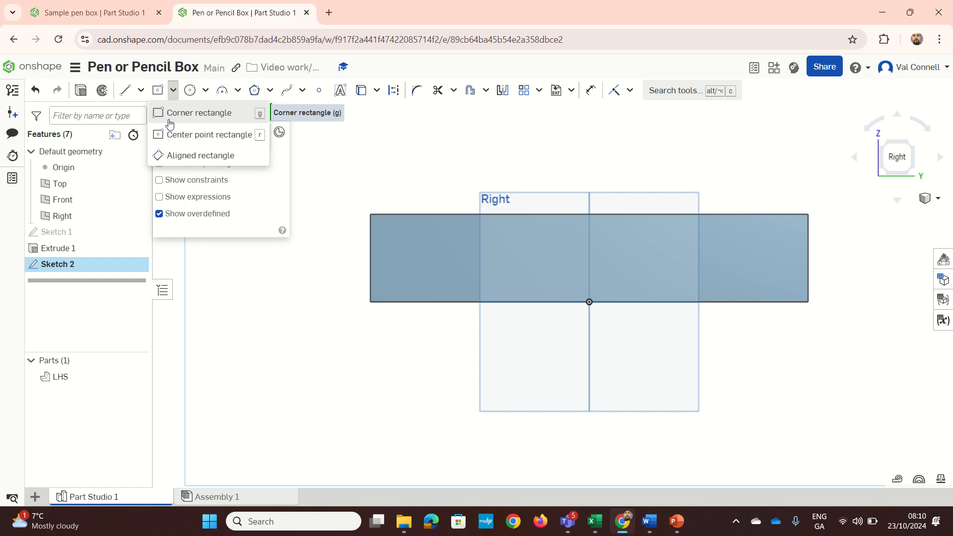
pyautogui.click(169, 113)
pyautogui.scroll(2, 435, 237)
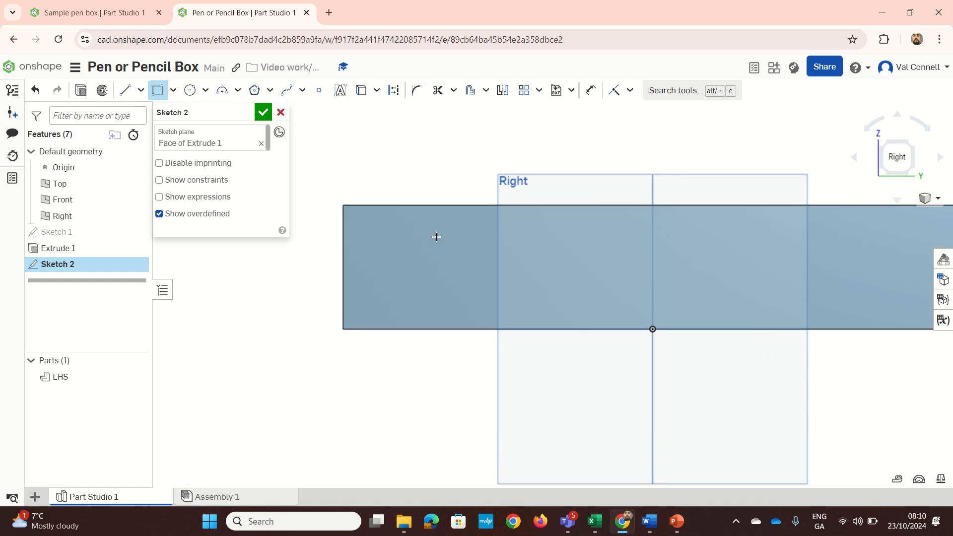
pyautogui.scroll(-1, 409, 239)
pyautogui.scroll(1, 375, 239)
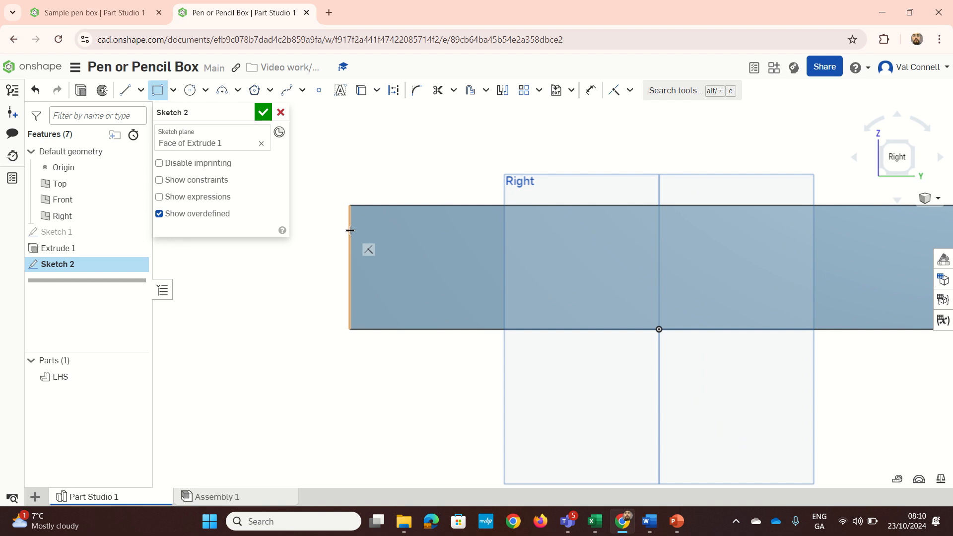
pyautogui.moveTo(350, 227); pyautogui.dragTo(370, 256)
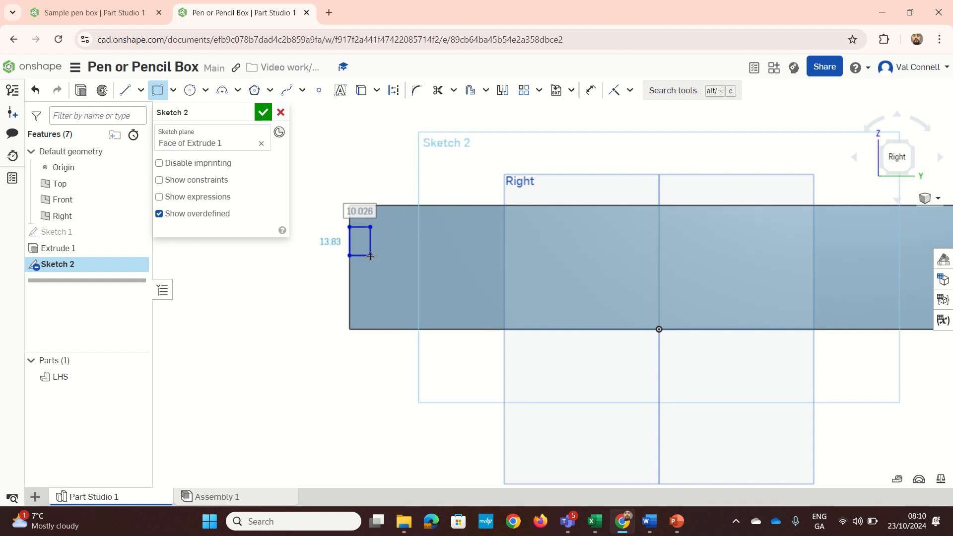
pyautogui.click(350, 293)
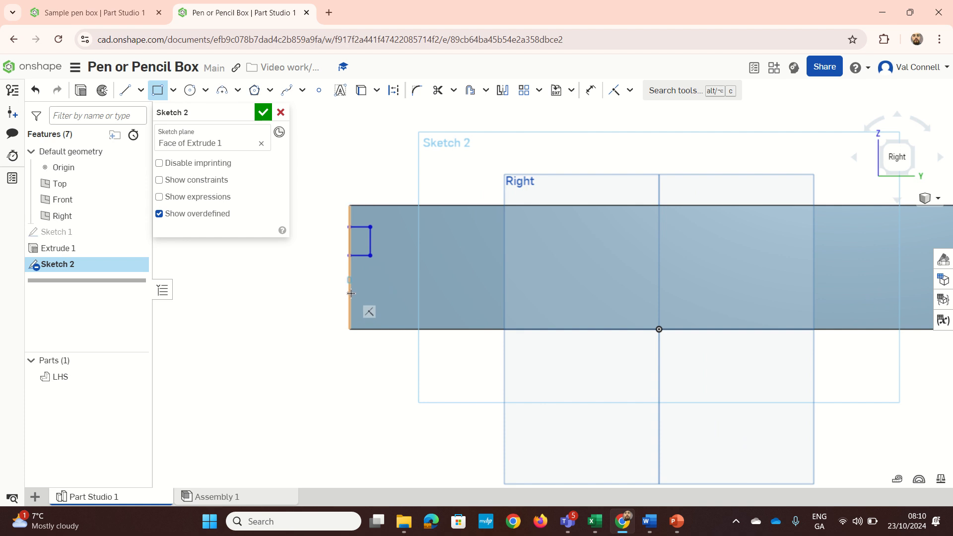
pyautogui.click(370, 317)
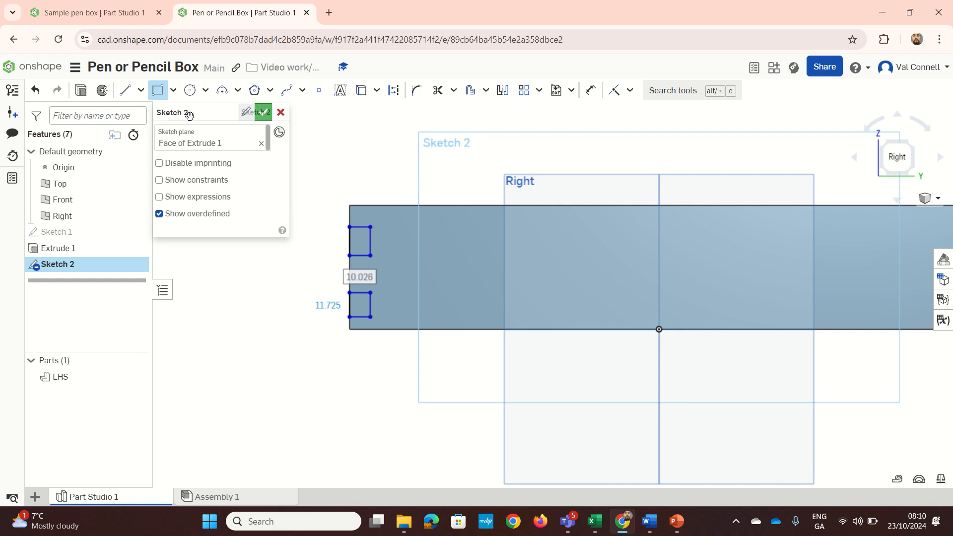
pyautogui.click(157, 91)
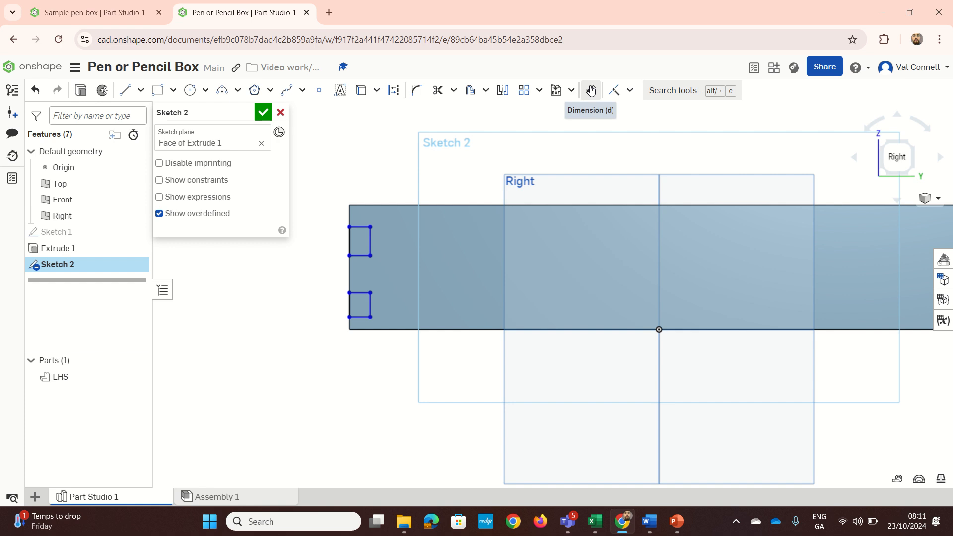
# Step: Dimension the upper rectangle's vertical side and set its height to 12 mm
pyautogui.click(590, 89)
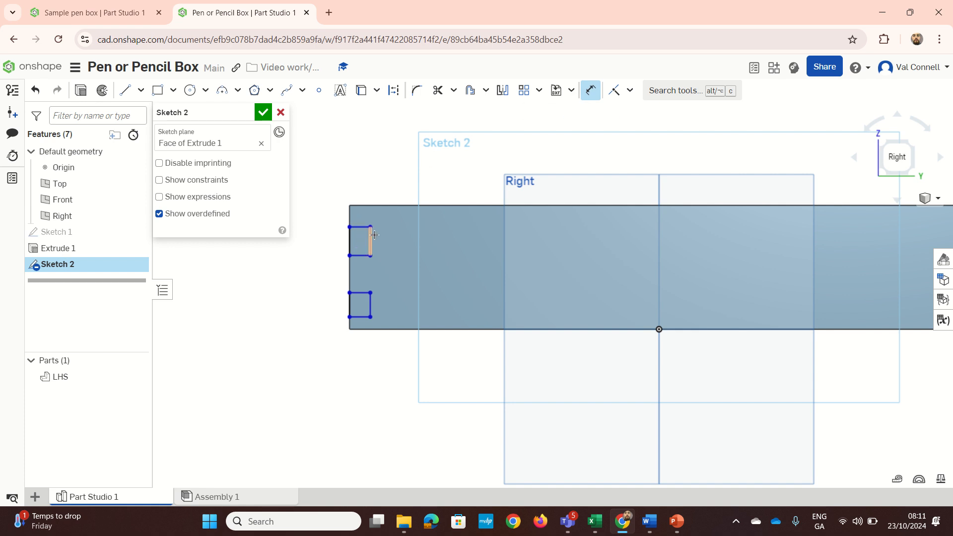
pyautogui.click(370, 240)
pyautogui.click(402, 239)
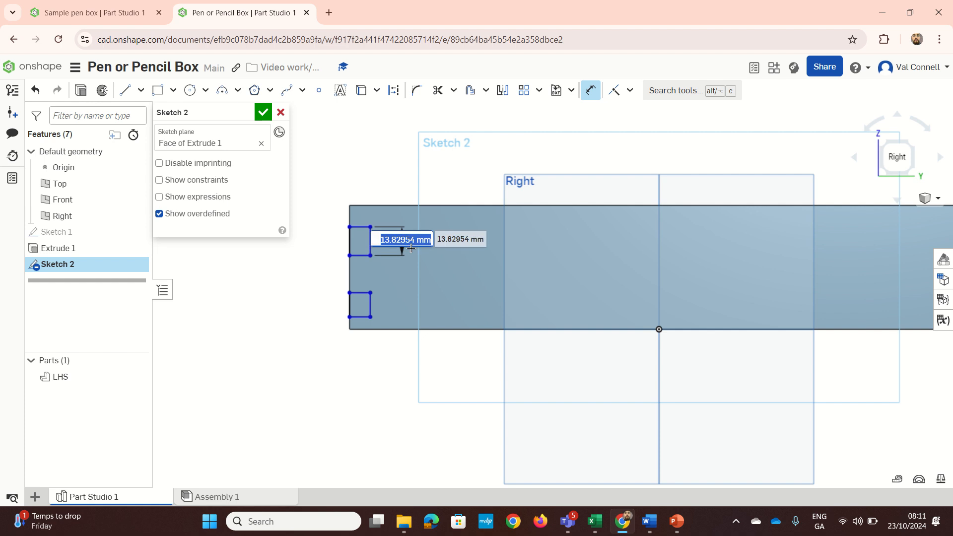
pyautogui.write('12')
pyautogui.press('Return')
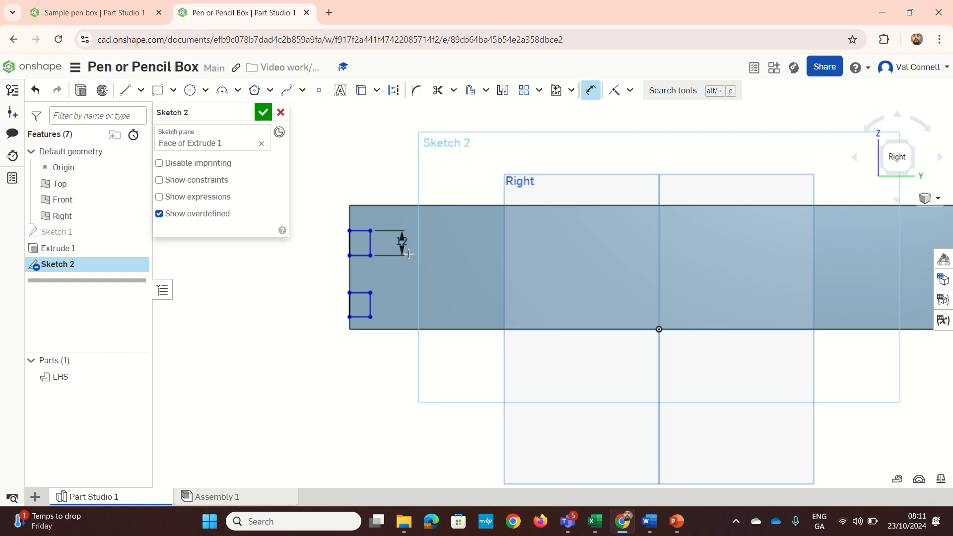
# Step: Dimension the upper rectangle's horizontal side and set its width to 12 mm
pyautogui.click(359, 231)
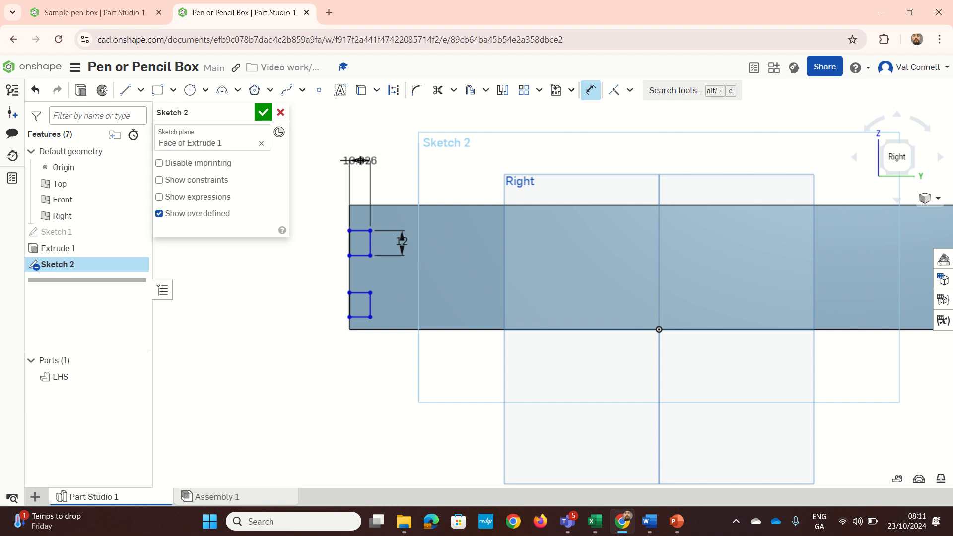
pyautogui.click(376, 175)
pyautogui.write('12')
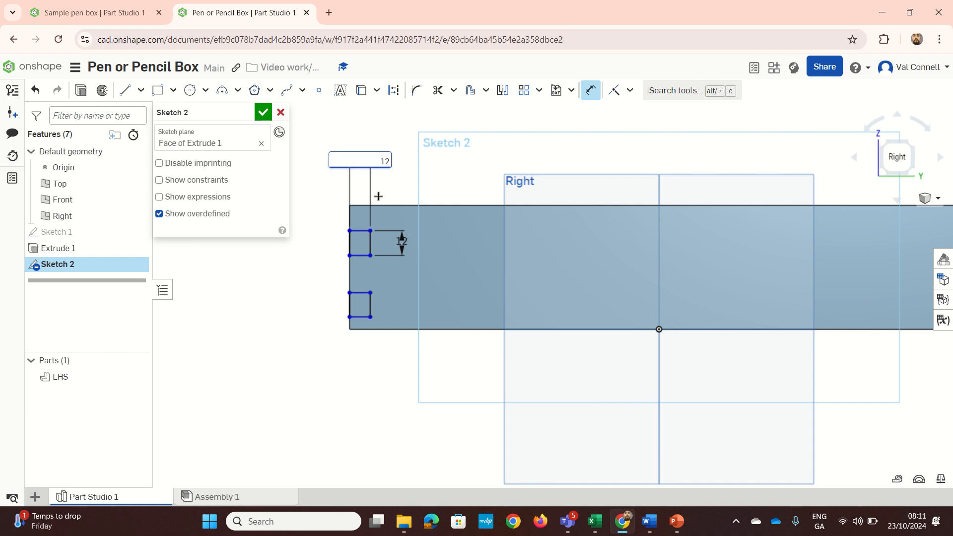
pyautogui.press('Return')
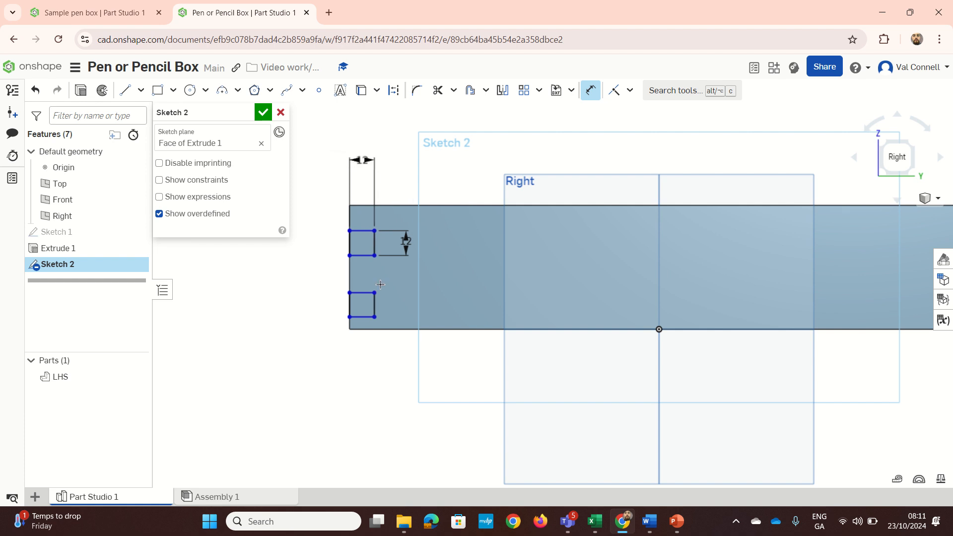
# Step: Dimension the distance from the lower rectangle's bottom side to the face's bottom edge and set it to 12 mm
pyautogui.click(366, 317)
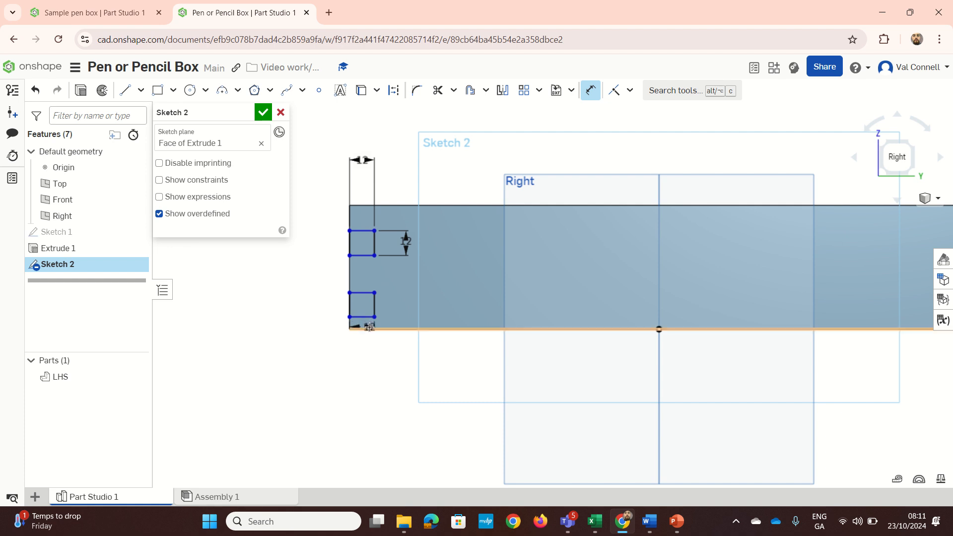
pyautogui.click(369, 327)
pyautogui.click(304, 350)
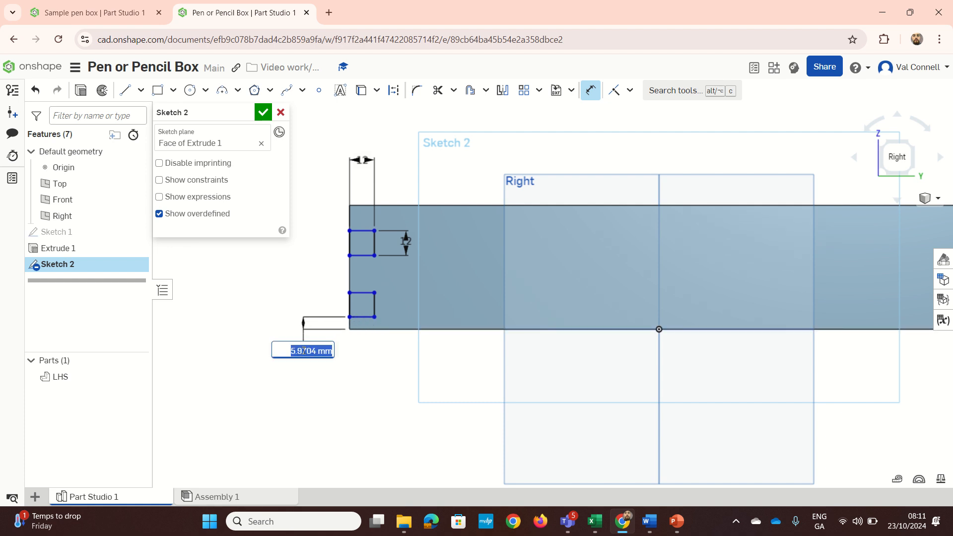
pyautogui.write('12')
pyautogui.press('Return')
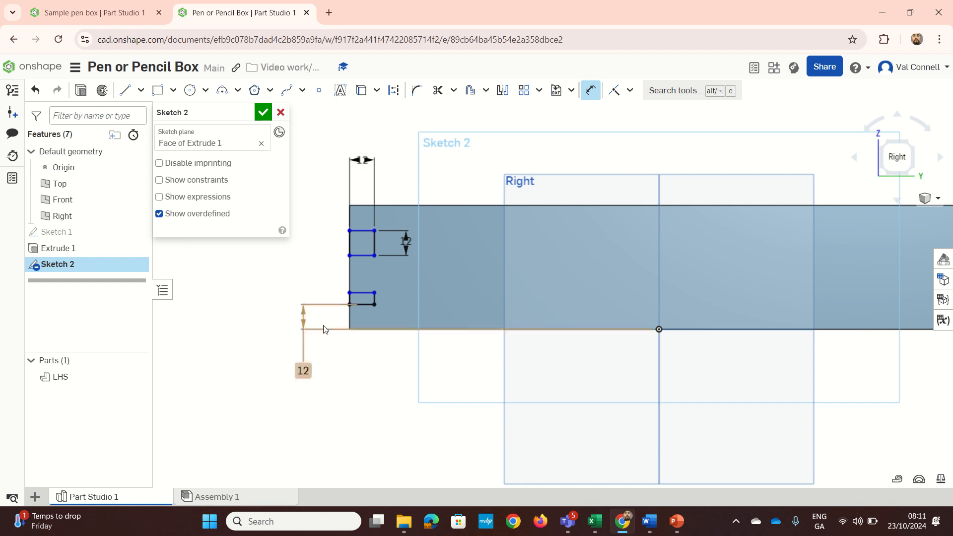
# Step: Dimension the vertical gap between the two rectangles, set it to 12 mm, and leave the Dimension tool
pyautogui.click(362, 255)
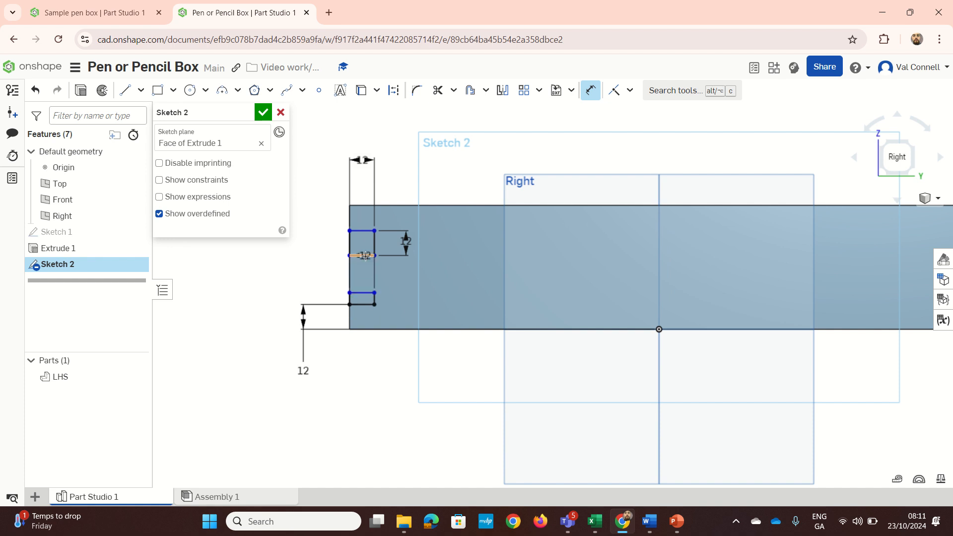
pyautogui.click(362, 293)
pyautogui.click(335, 272)
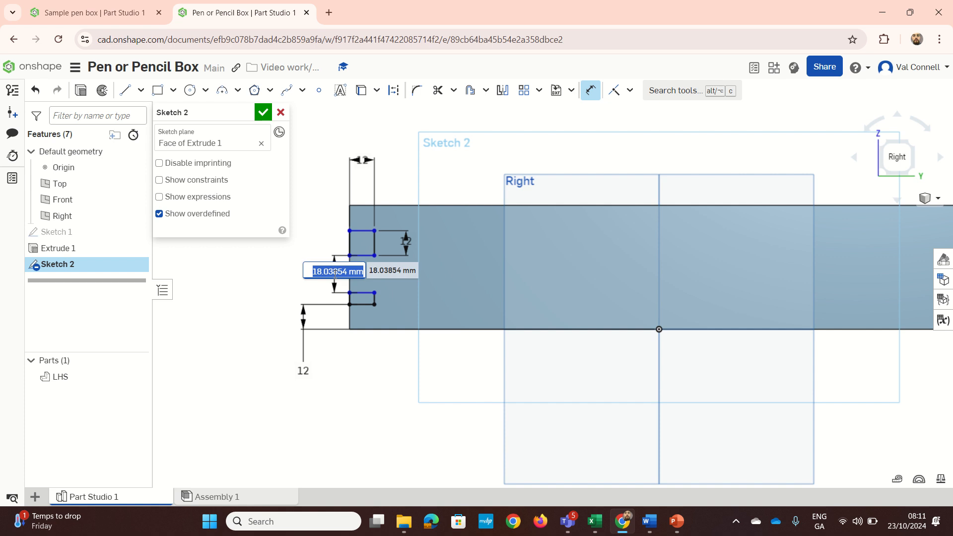
pyautogui.write('12')
pyautogui.press('Return')
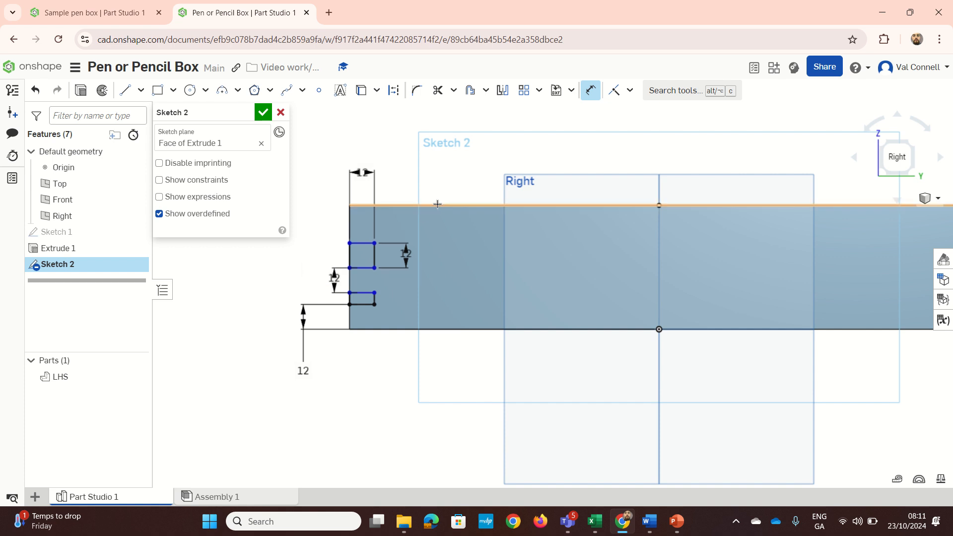
pyautogui.press('Escape')
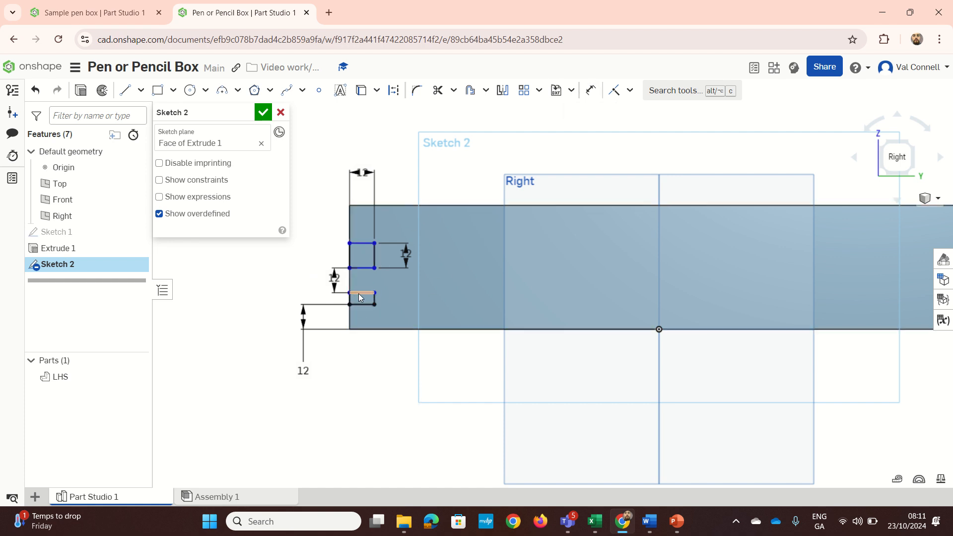
# Step: Apply an Equal constraint between the inner vertical sides of the lower and upper rectangles
pyautogui.scroll(2, 358, 293)
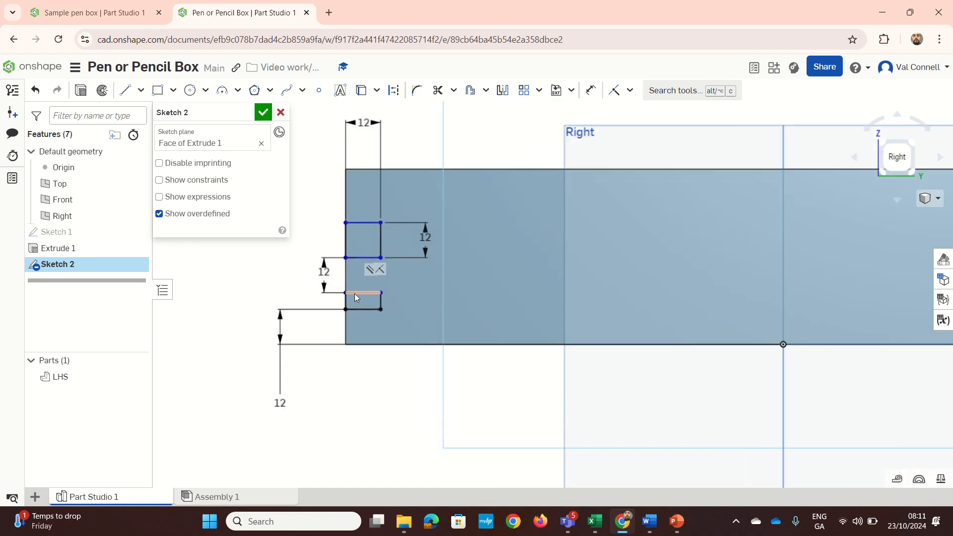
pyautogui.click(381, 301)
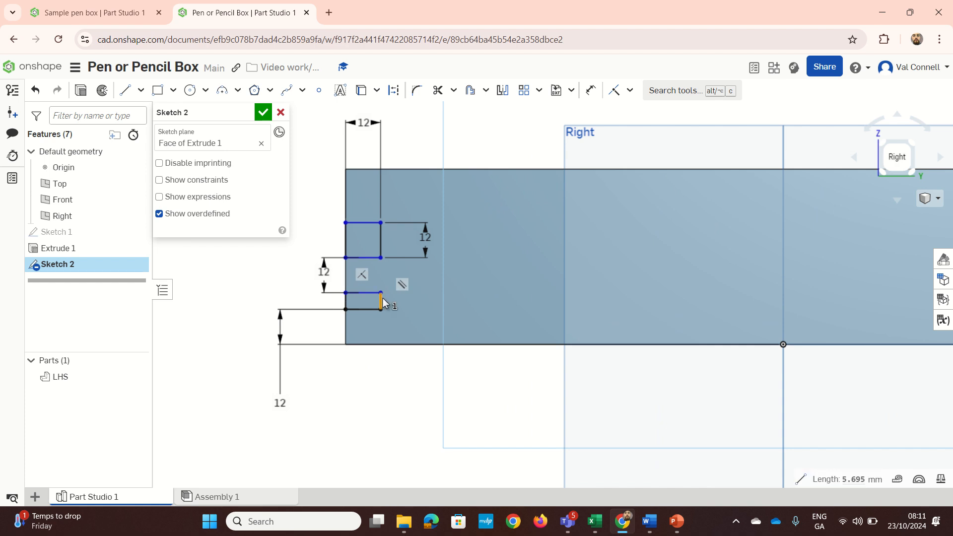
pyautogui.click(382, 239)
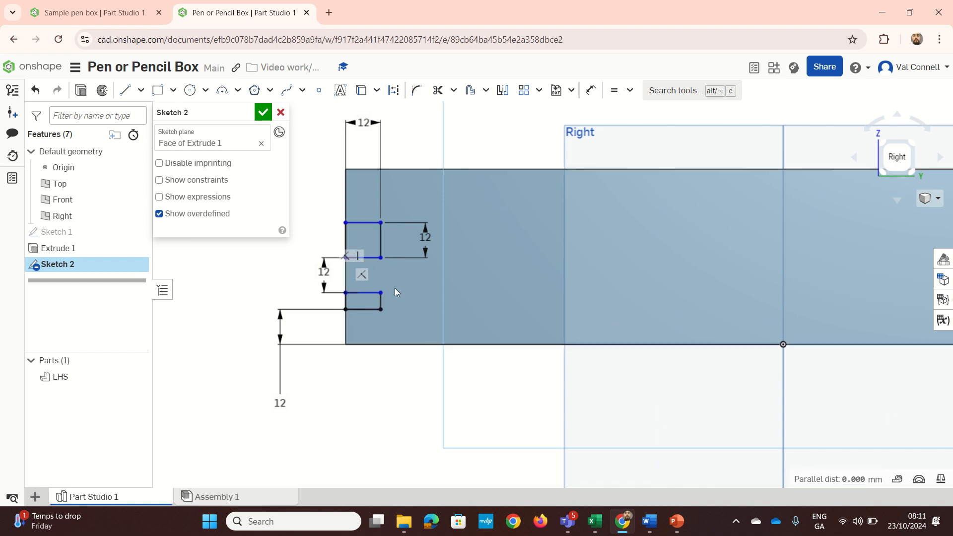
pyautogui.press('e')
pyautogui.scroll(-5, 386, 308)
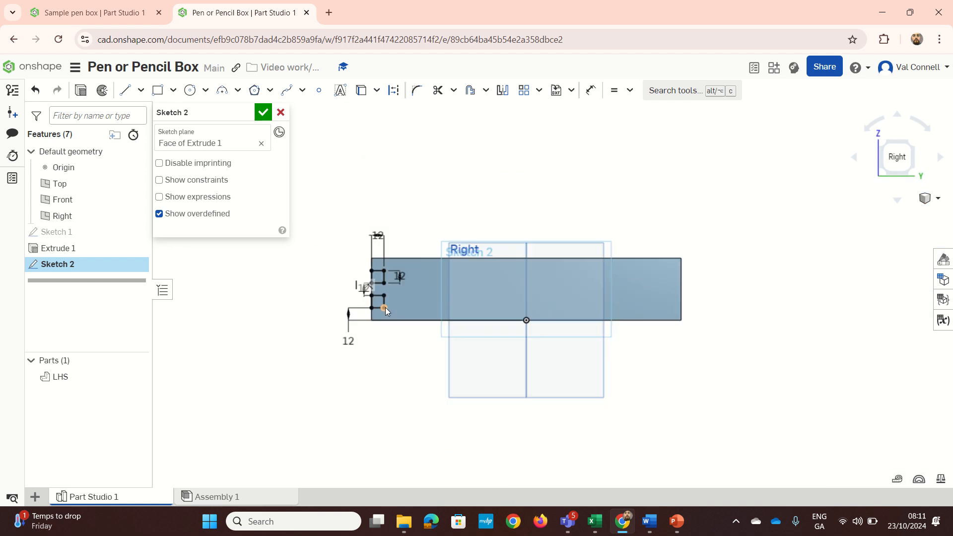
# Step: Extrude both sketched rectangles as a Remove with the Through all end type to cut the joint slots out of the LHS part
pyautogui.scroll(2, 498, 310)
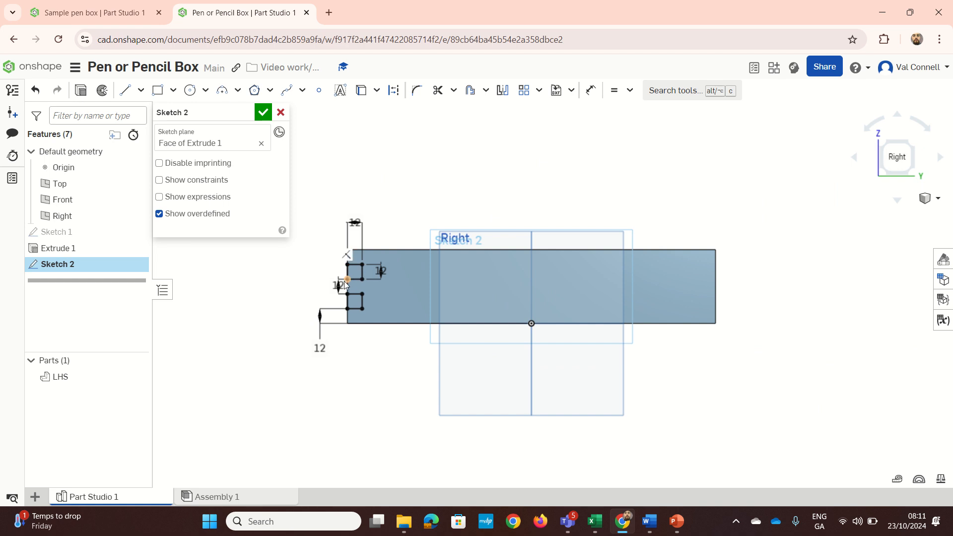
pyautogui.hotkey('shift', 'e')
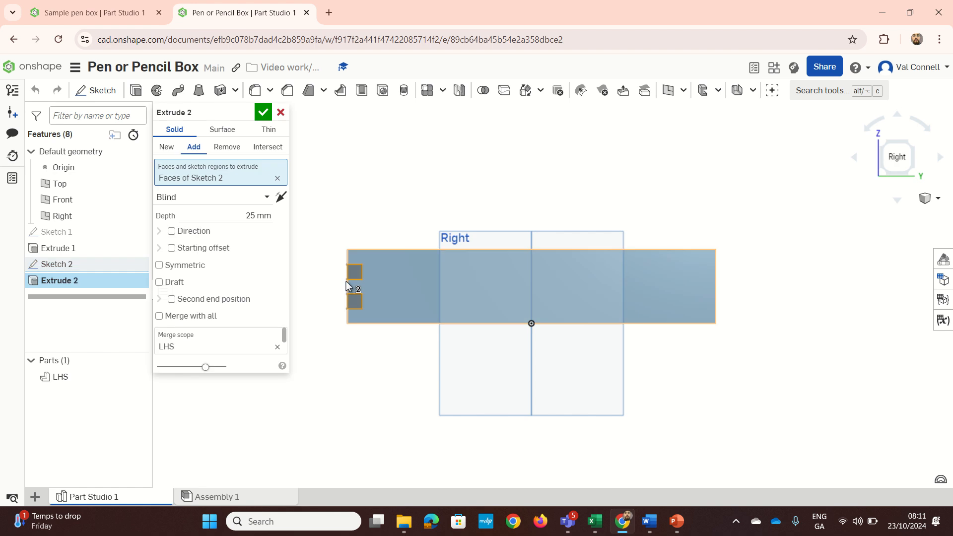
pyautogui.moveTo(346, 286); pyautogui.dragTo(368, 296, button='right')
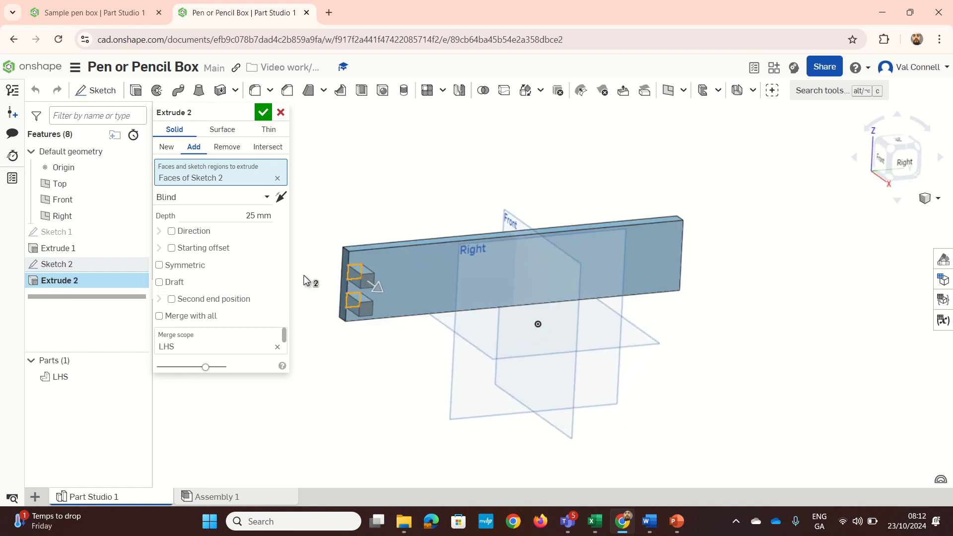
pyautogui.click(231, 152)
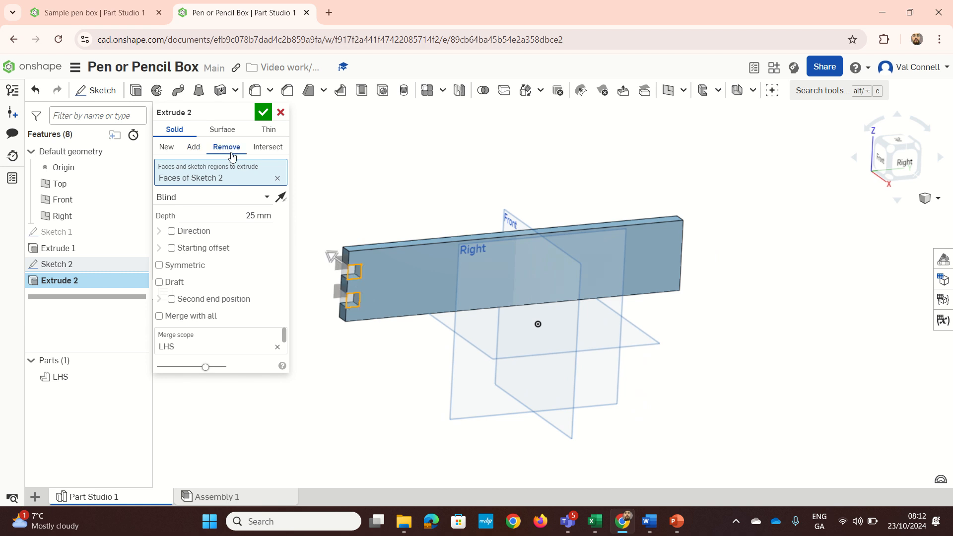
pyautogui.click(261, 197)
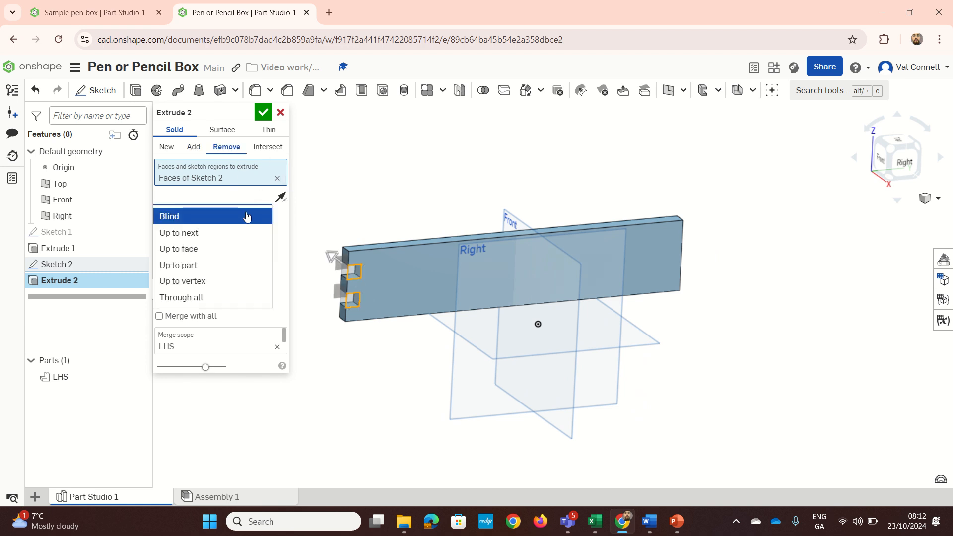
pyautogui.click(206, 297)
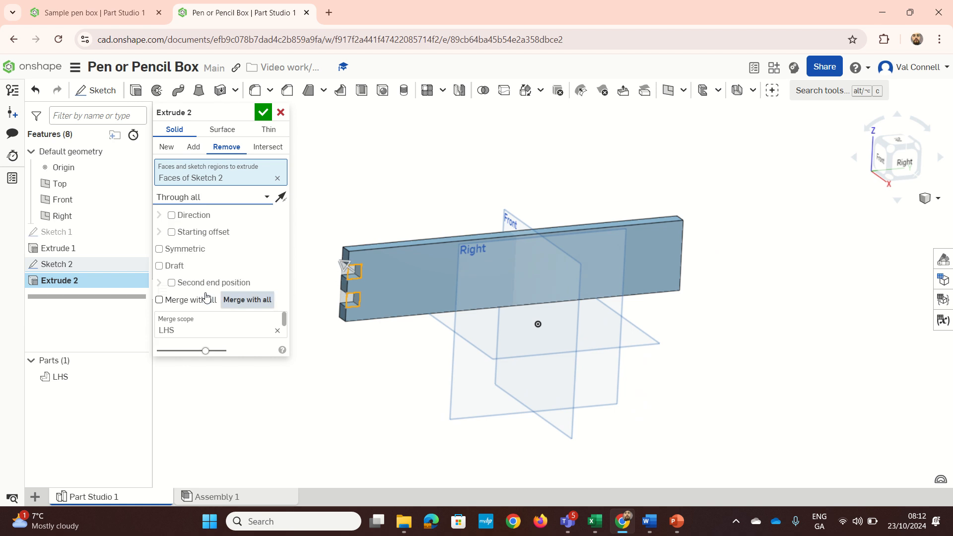
pyautogui.click(262, 114)
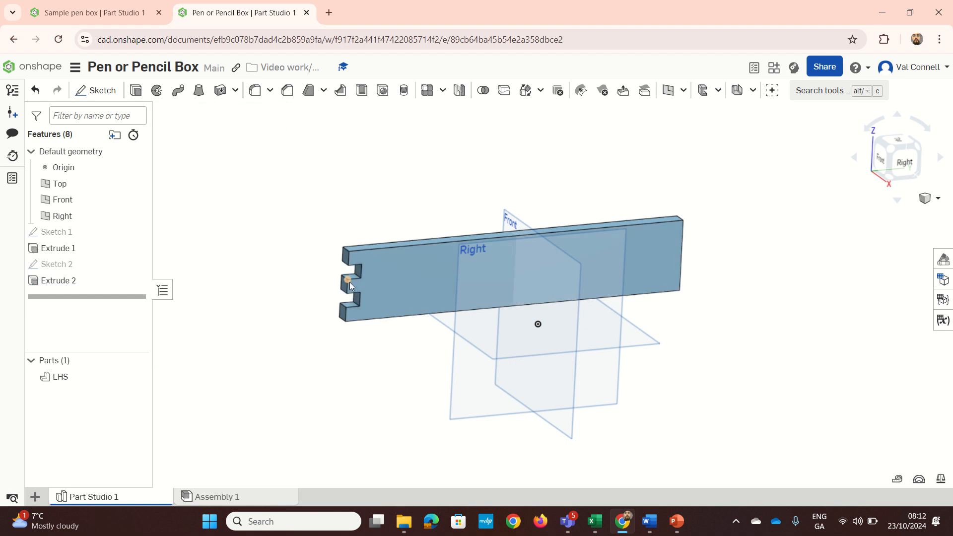
# Step: Set up a Feature mirror of the Extrude 2 joint cut-outs with the Front plane as the mirror plane
pyautogui.scroll(2, 350, 281)
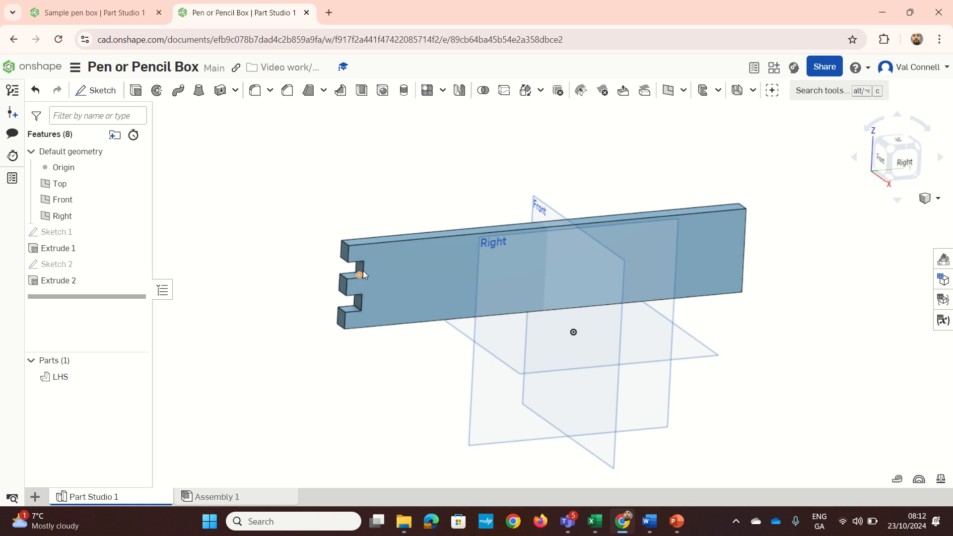
pyautogui.scroll(-2, 362, 272)
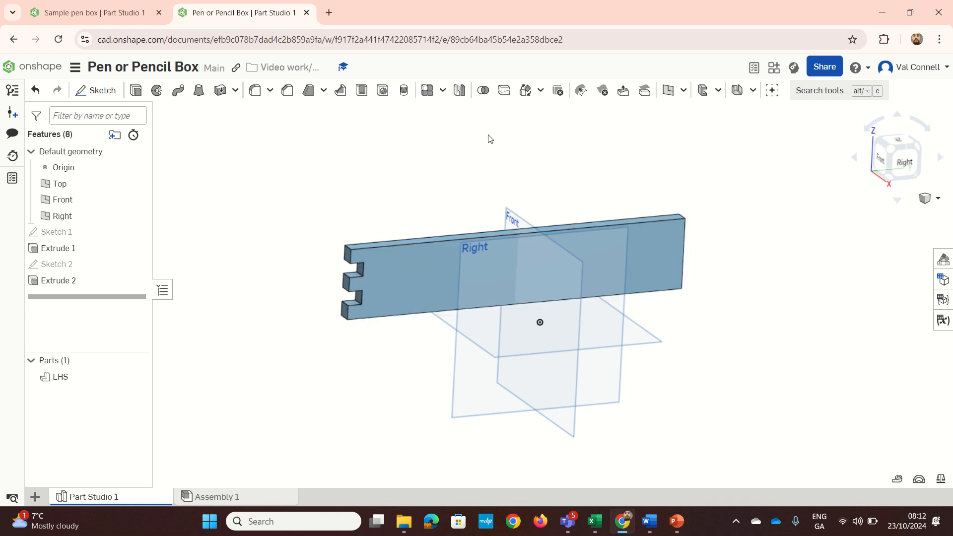
pyautogui.click(458, 99)
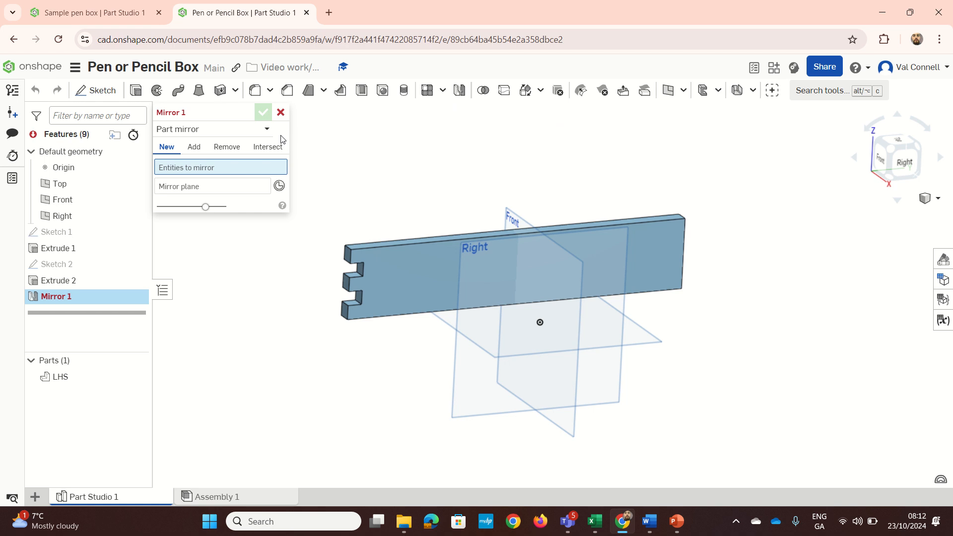
pyautogui.click(269, 129)
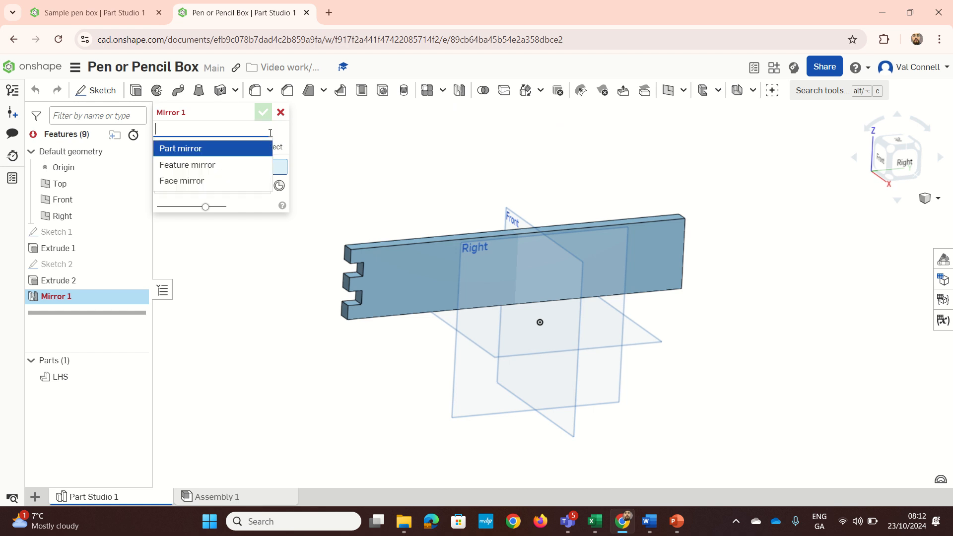
pyautogui.click(207, 165)
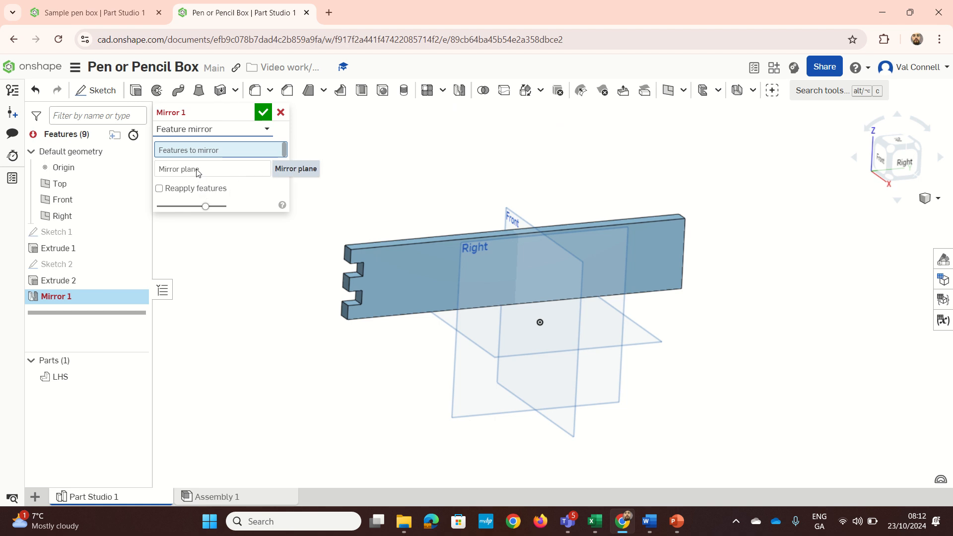
pyautogui.click(197, 170)
pyautogui.click(210, 150)
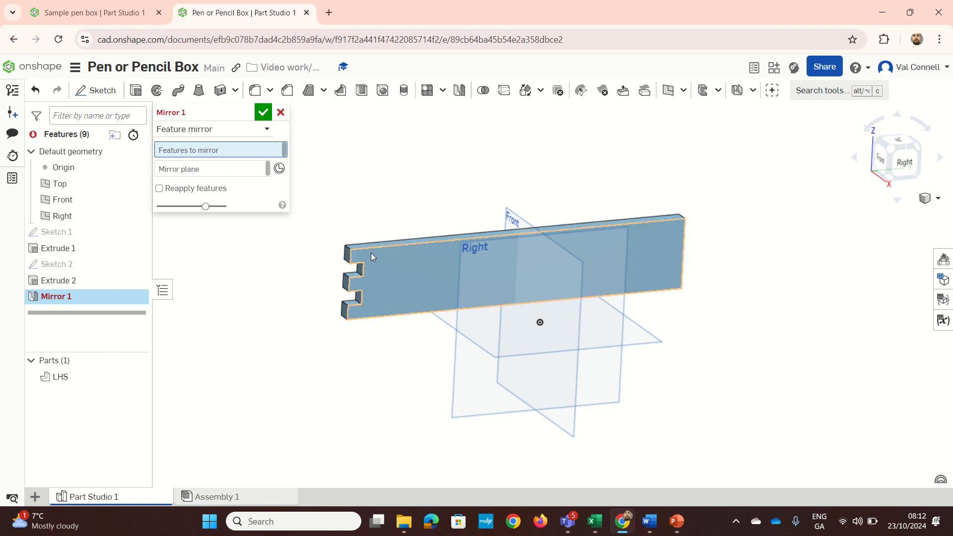
pyautogui.scroll(2, 358, 279)
pyautogui.click(356, 276)
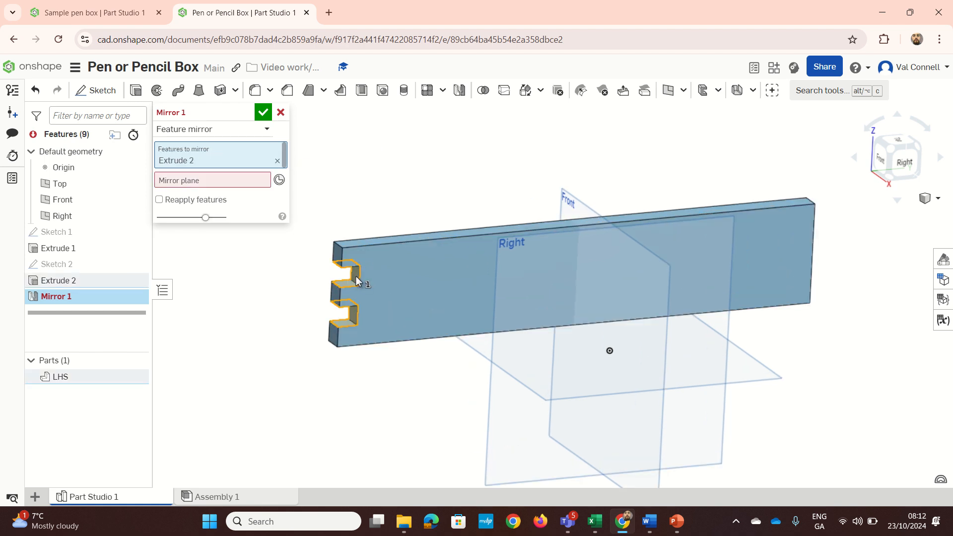
pyautogui.click(213, 182)
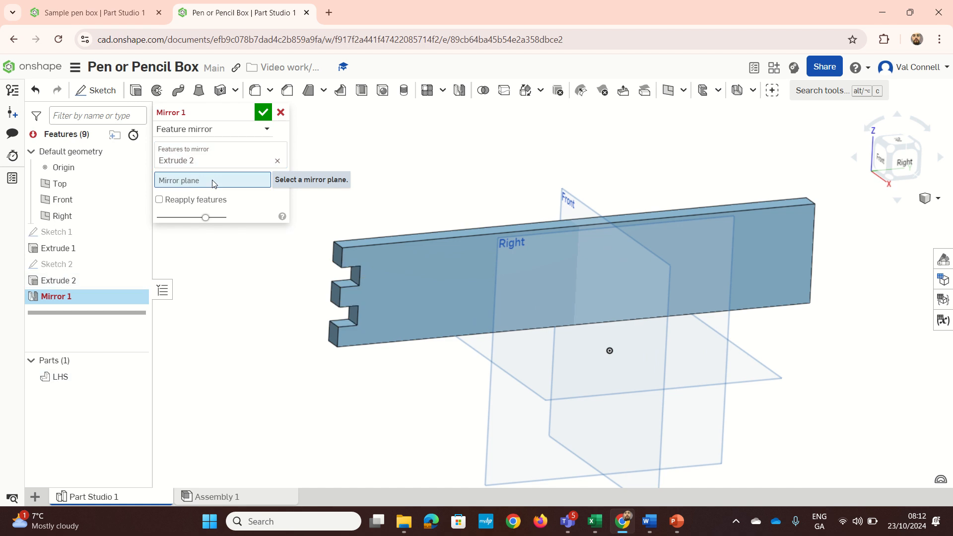
pyautogui.click(560, 197)
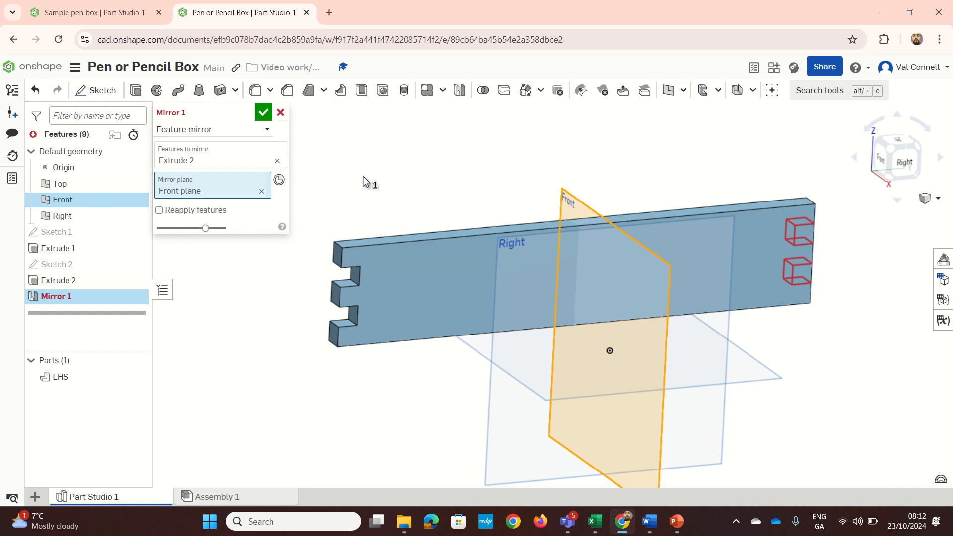
# Step: Turn on Reapply features for the mirror, check the cut-outs at both ends of the part, and accept it
pyautogui.click(159, 211)
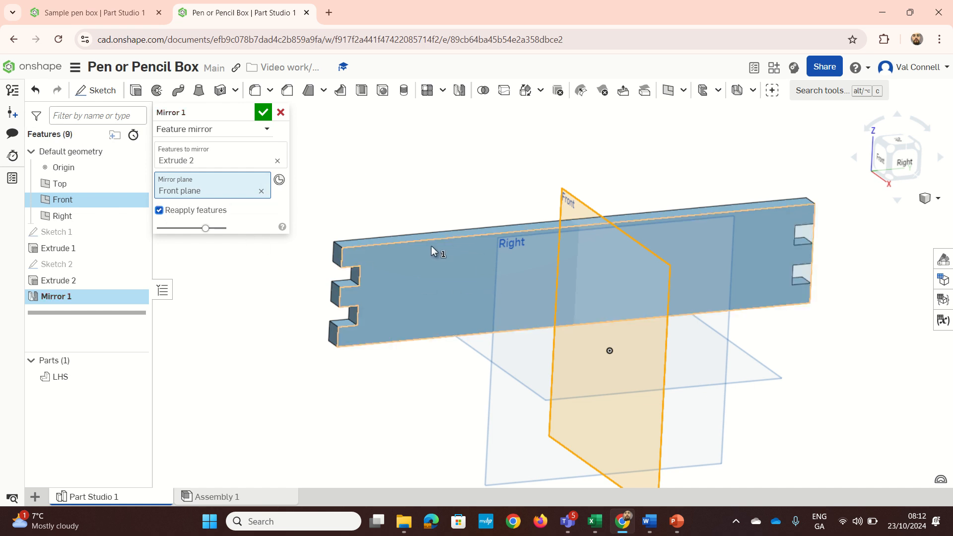
pyautogui.moveTo(425, 243); pyautogui.dragTo(461, 222, button='right')
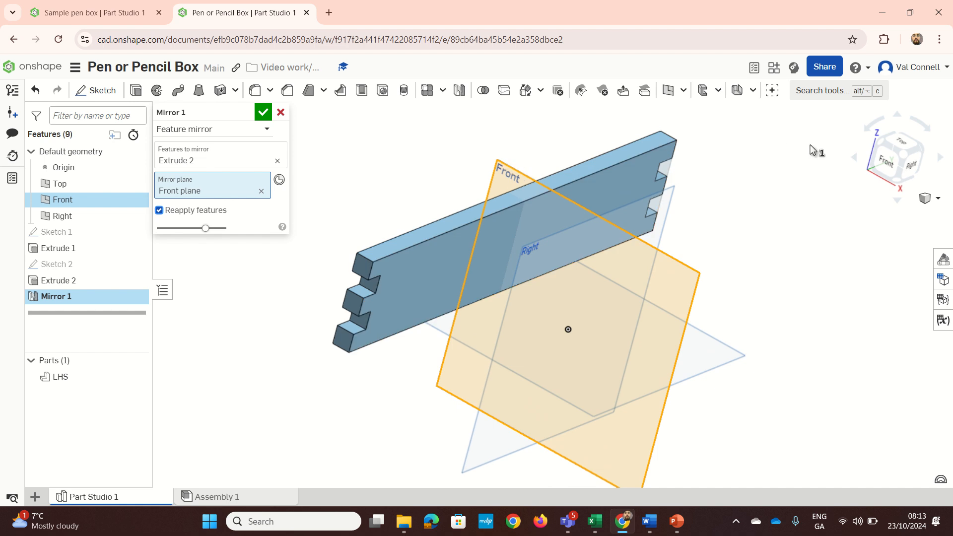
pyautogui.click(895, 147)
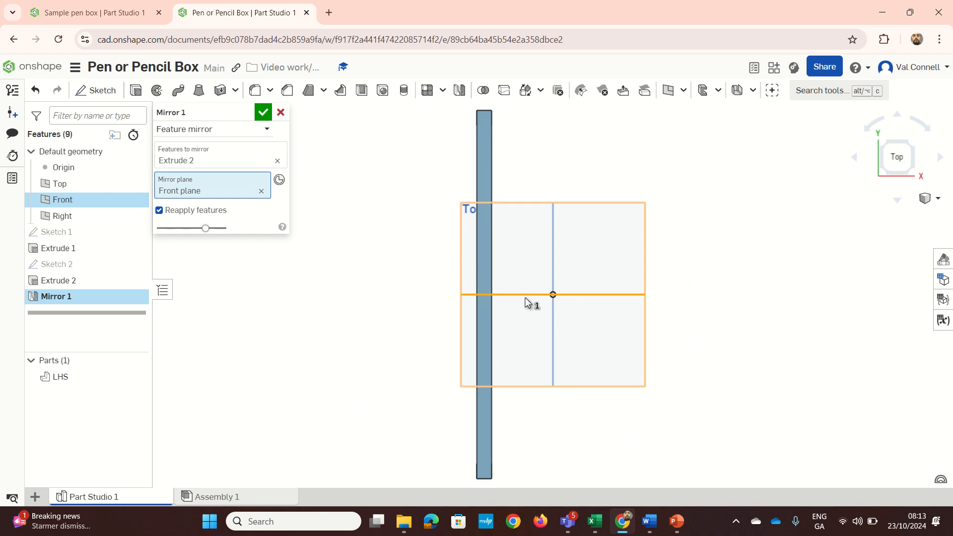
pyautogui.moveTo(528, 300); pyautogui.dragTo(484, 250, button='right')
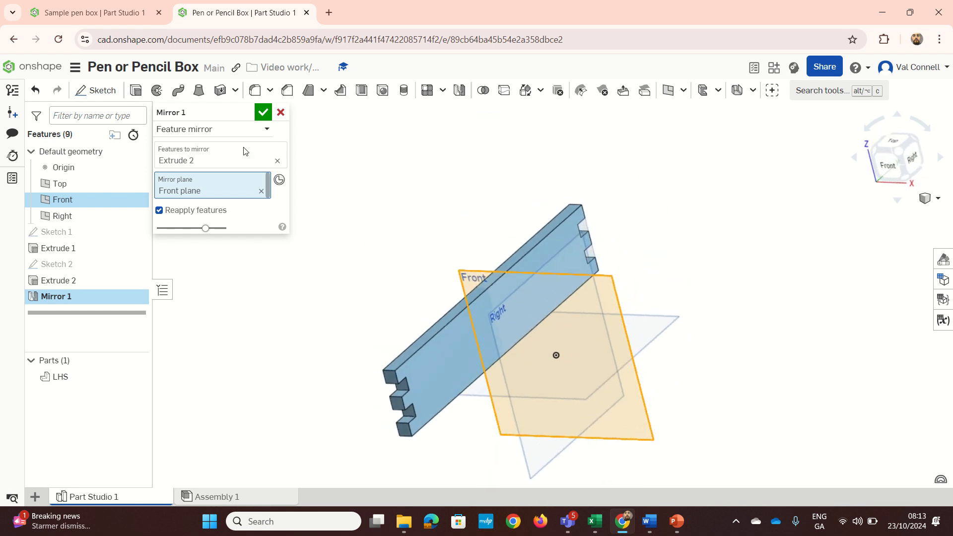
pyautogui.click(263, 114)
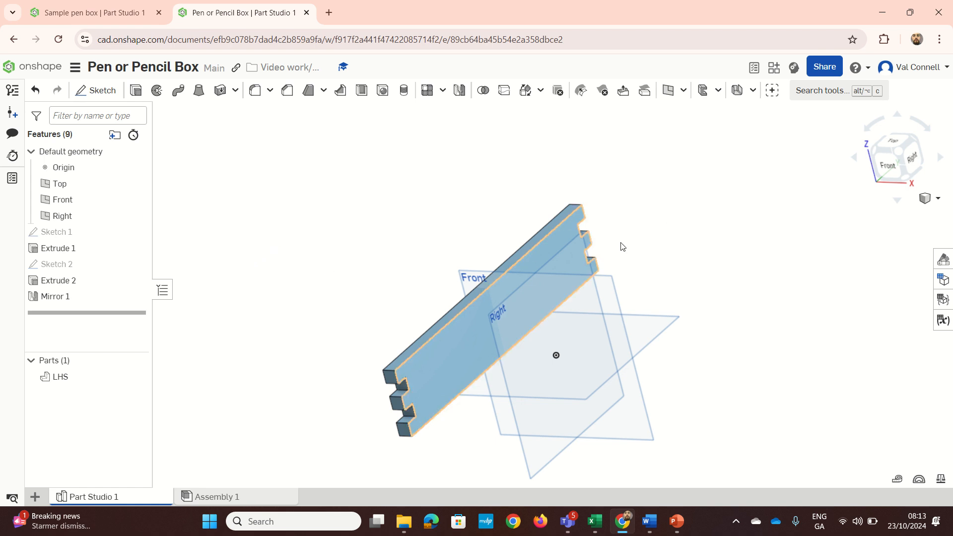
# Step: Start a new sketch on the large side face of the LHS piece, viewed from the right
pyautogui.click(919, 160)
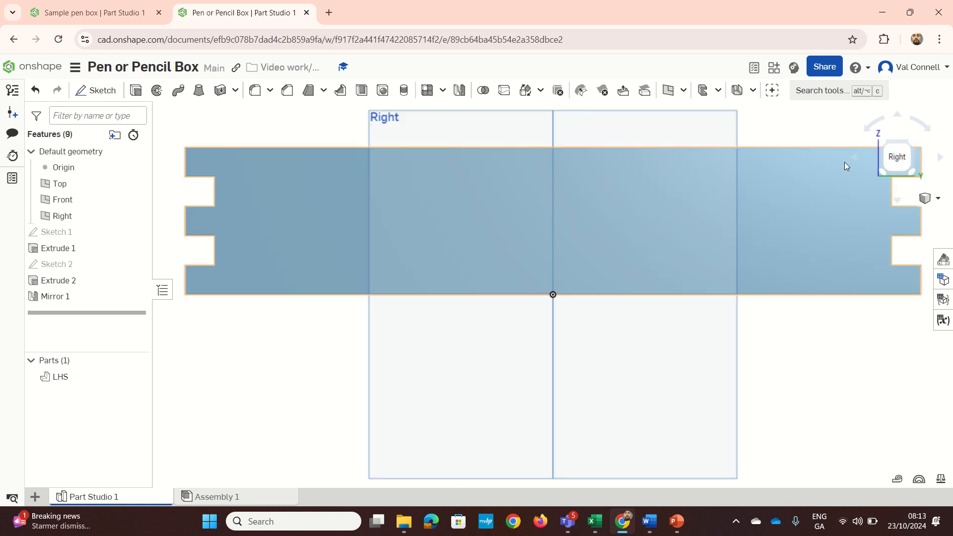
pyautogui.click(97, 91)
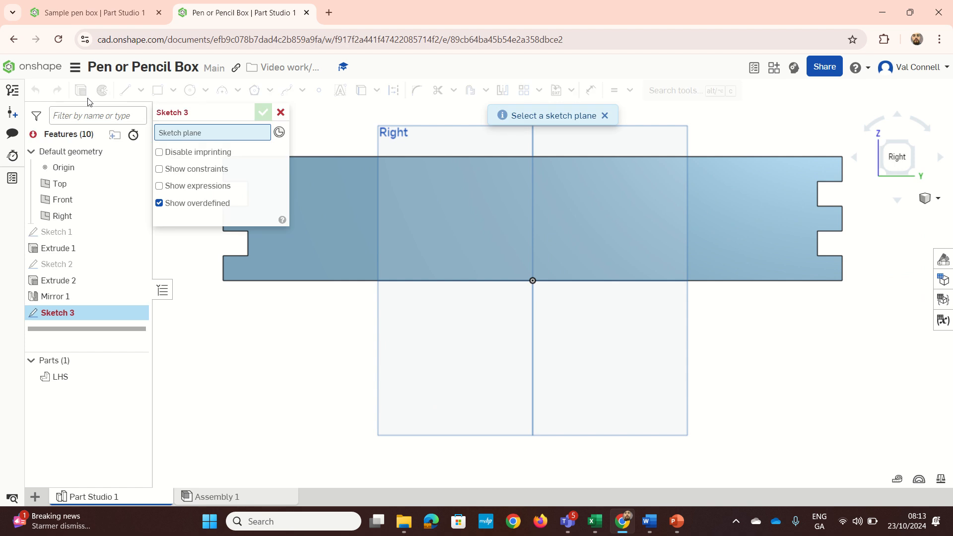
pyautogui.click(324, 167)
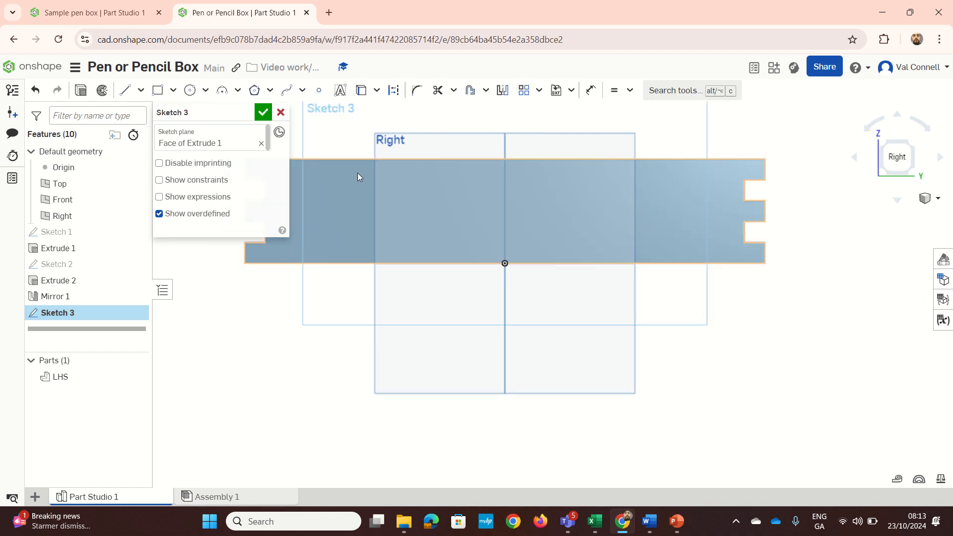
pyautogui.scroll(-3, 345, 168)
pyautogui.scroll(1, 310, 138)
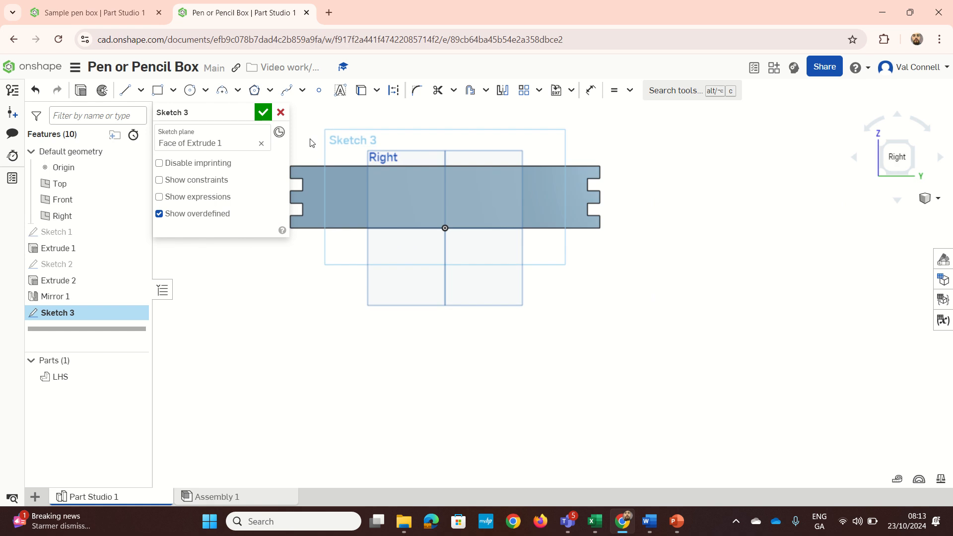
pyautogui.scroll(-2, 310, 139)
pyautogui.scroll(1, 310, 142)
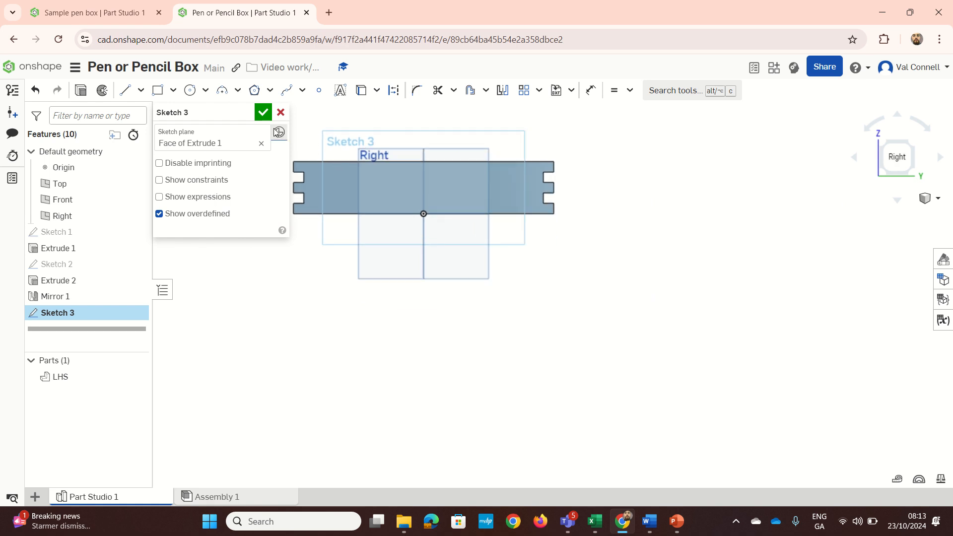
pyautogui.moveTo(202, 105)
pyautogui.mouseDown()
pyautogui.moveTo(202, 190)
pyautogui.moveTo(226, 355)
pyautogui.mouseUp()
# Step: Sketch a full-length rectangle about 300 × 3.3 mm, extending down from the lower edge of the lower joint cut-outs
pyautogui.scroll(3, 312, 156)
pyautogui.press('g')
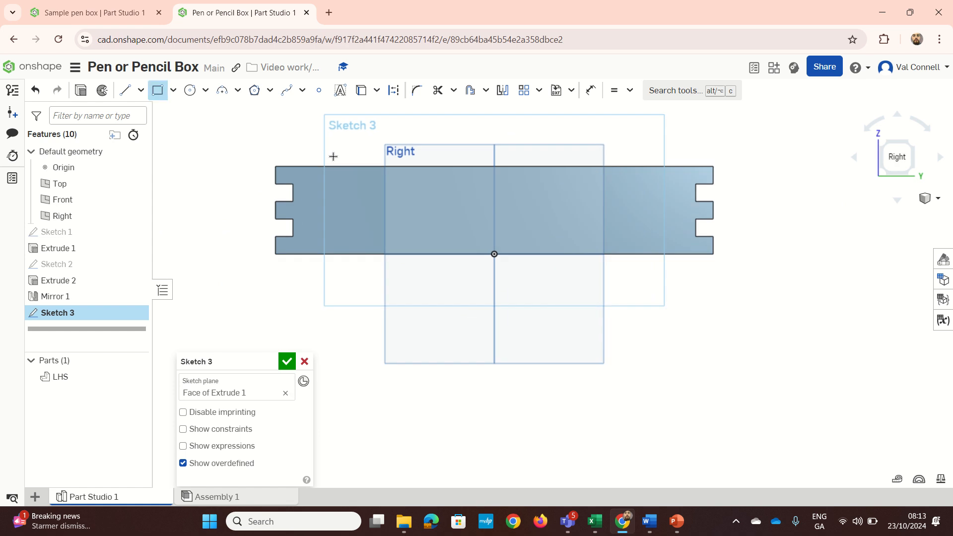
pyautogui.scroll(3, 298, 238)
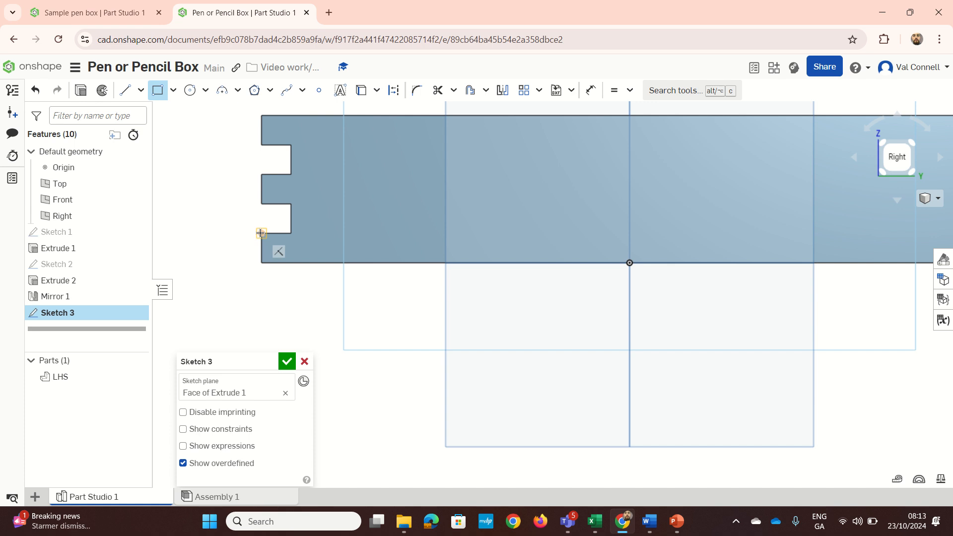
pyautogui.click(260, 233)
pyautogui.scroll(-3, 278, 244)
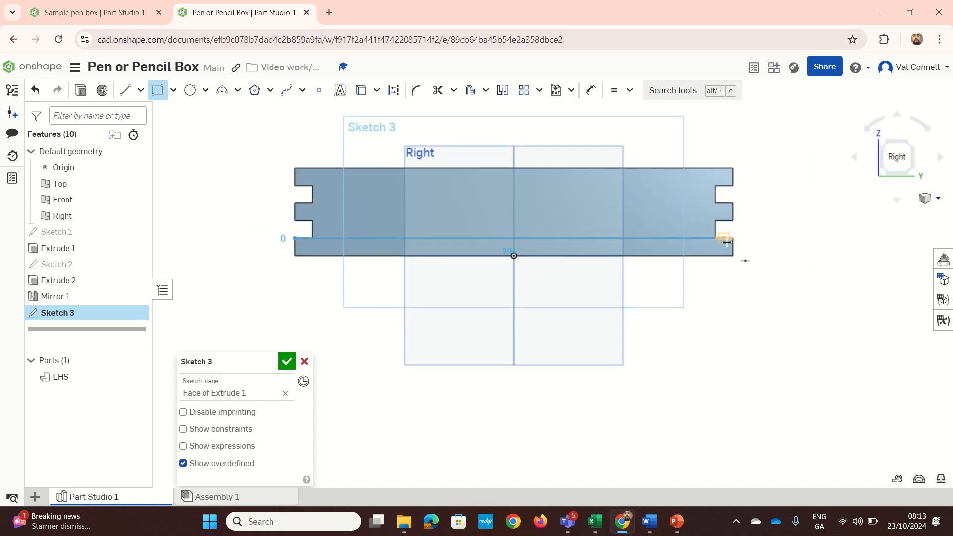
pyautogui.scroll(5, 729, 242)
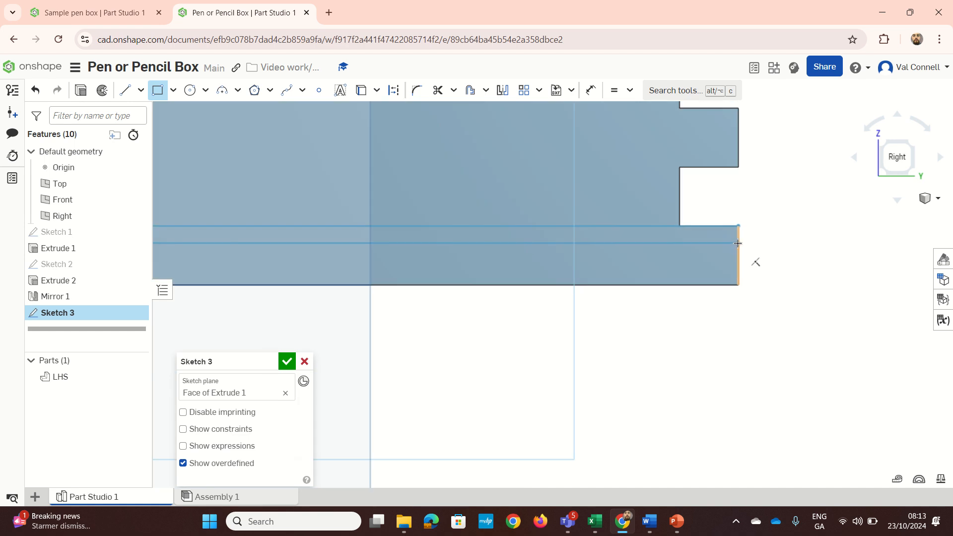
pyautogui.click(737, 243)
pyautogui.scroll(-5, 566, 243)
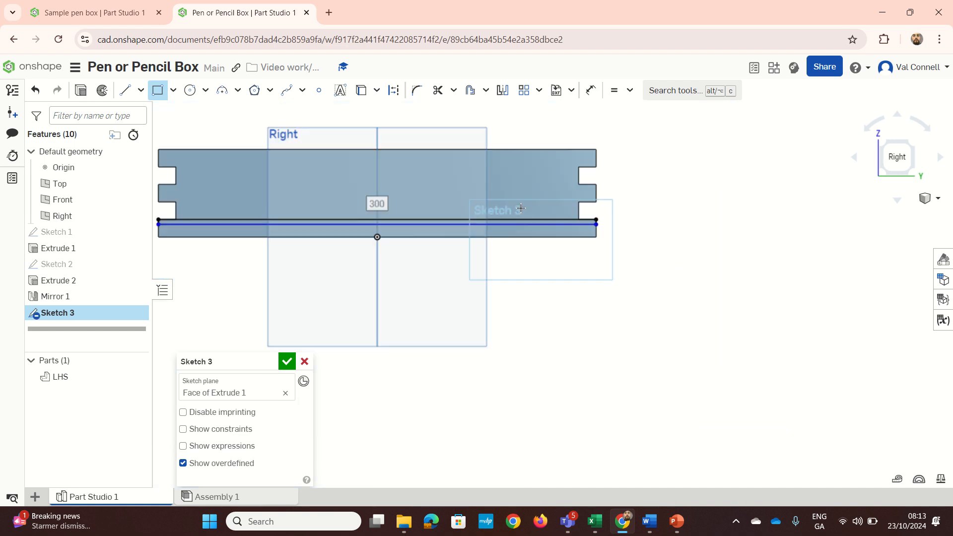
# Step: Sketch a second full-length rectangle about 300 × 3.8 mm, extending up from the upper edge of the upper joint cut-outs
pyautogui.scroll(2, 566, 177)
pyautogui.scroll(2, 565, 177)
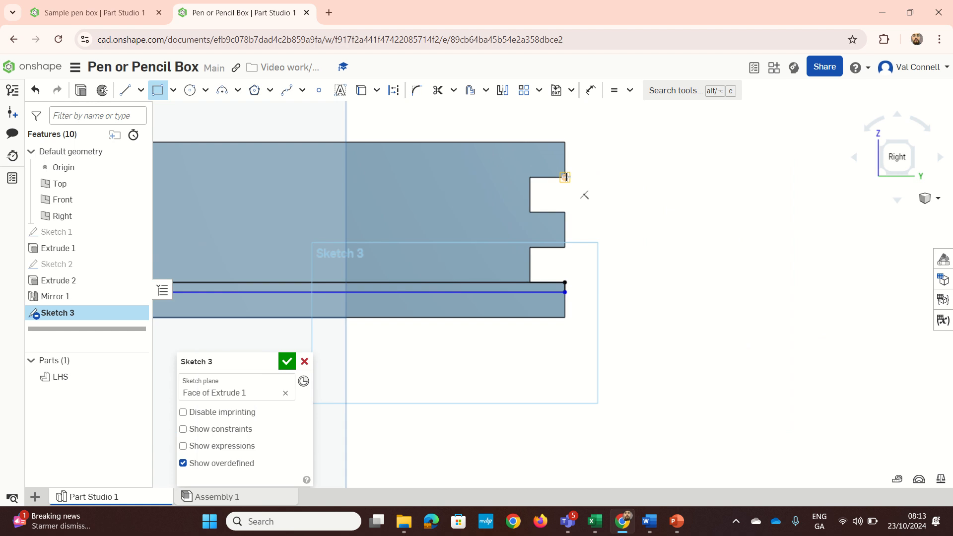
pyautogui.click(565, 177)
pyautogui.scroll(-3, 566, 177)
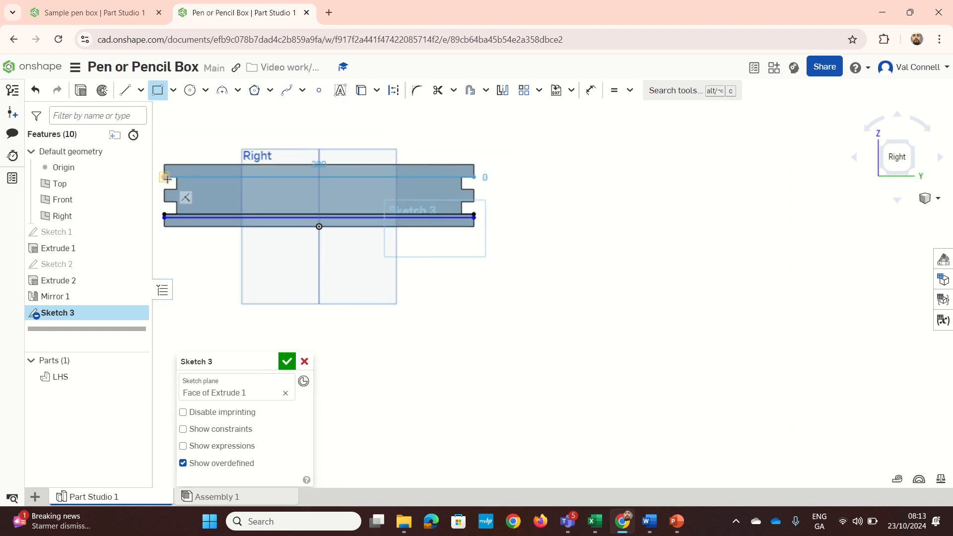
pyautogui.scroll(4, 161, 171)
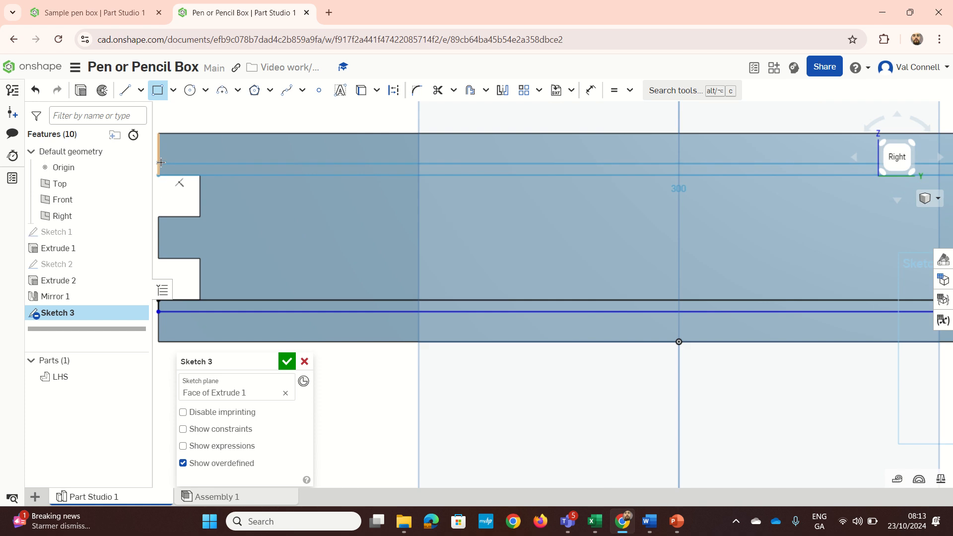
pyautogui.click(158, 173)
pyautogui.scroll(-1, 260, 205)
pyautogui.scroll(-2, 260, 204)
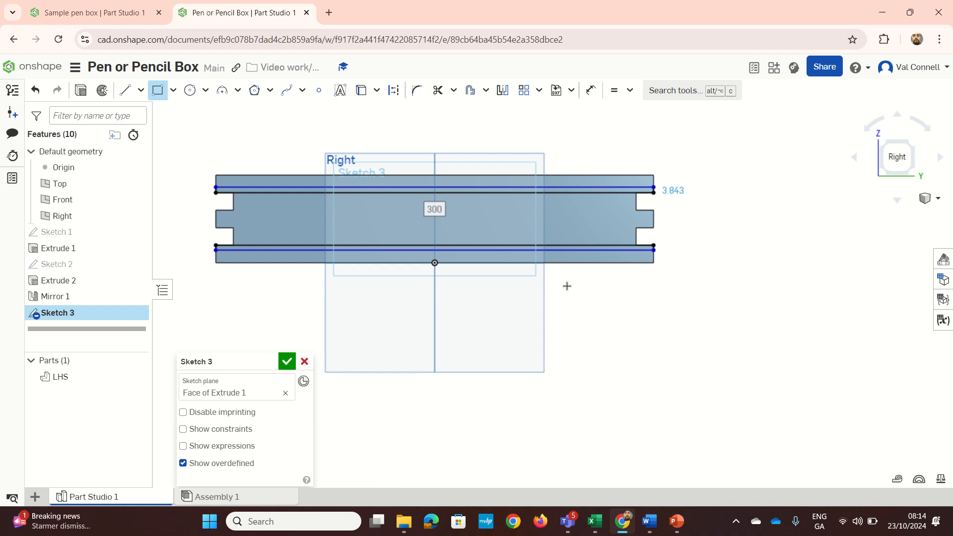
# Step: Dimension the lower rectangle's short end side to 4 mm
pyautogui.press('u')
pyautogui.scroll(4, 661, 253)
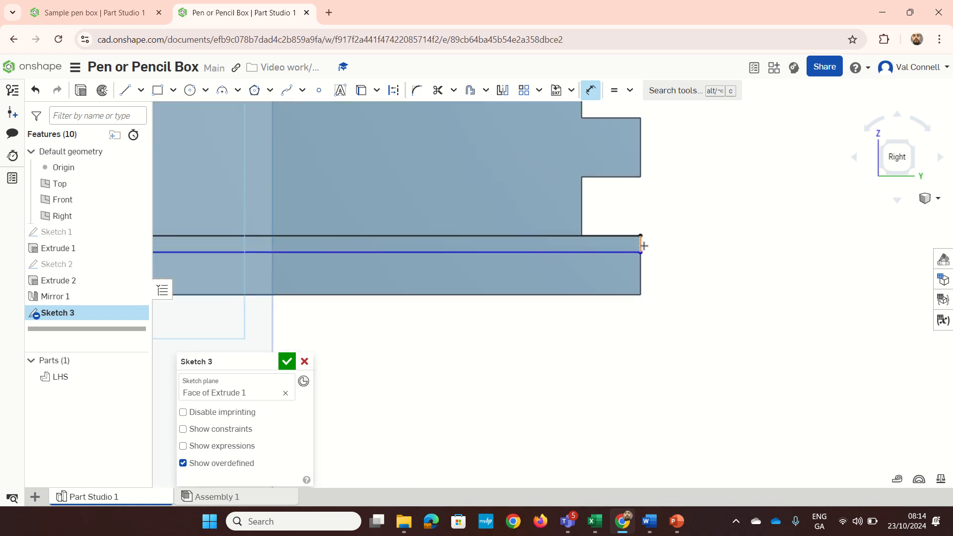
pyautogui.click(641, 237)
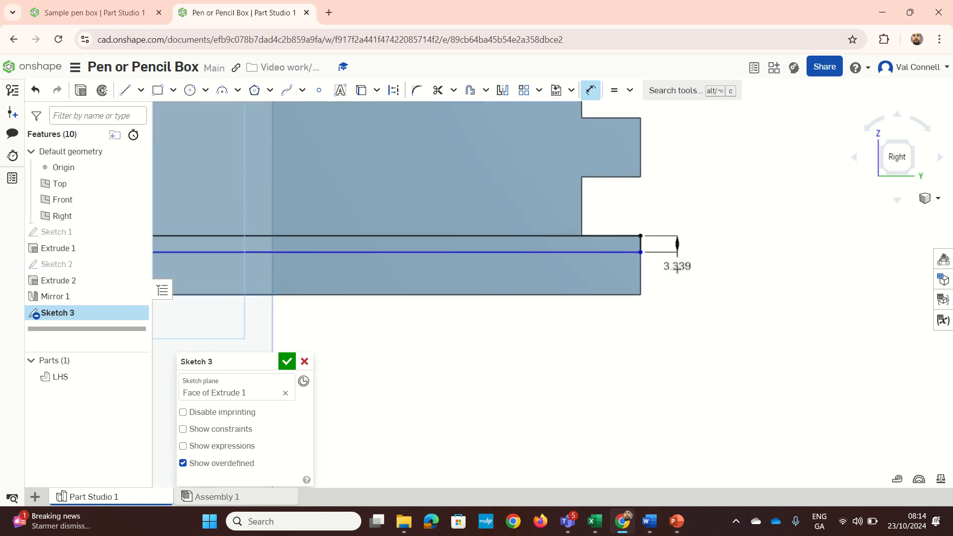
pyautogui.click(677, 268)
pyautogui.write('4')
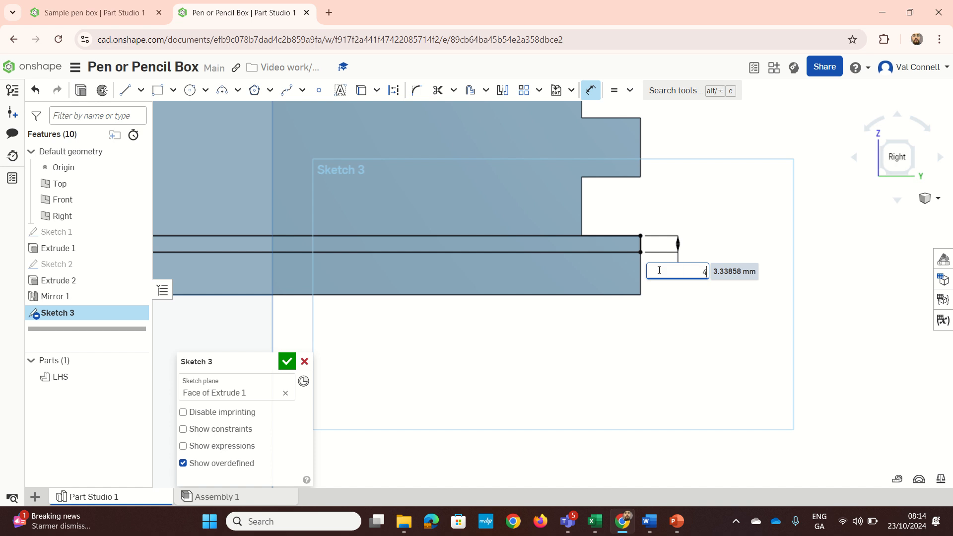
pyautogui.press('Return')
pyautogui.scroll(-5, 626, 253)
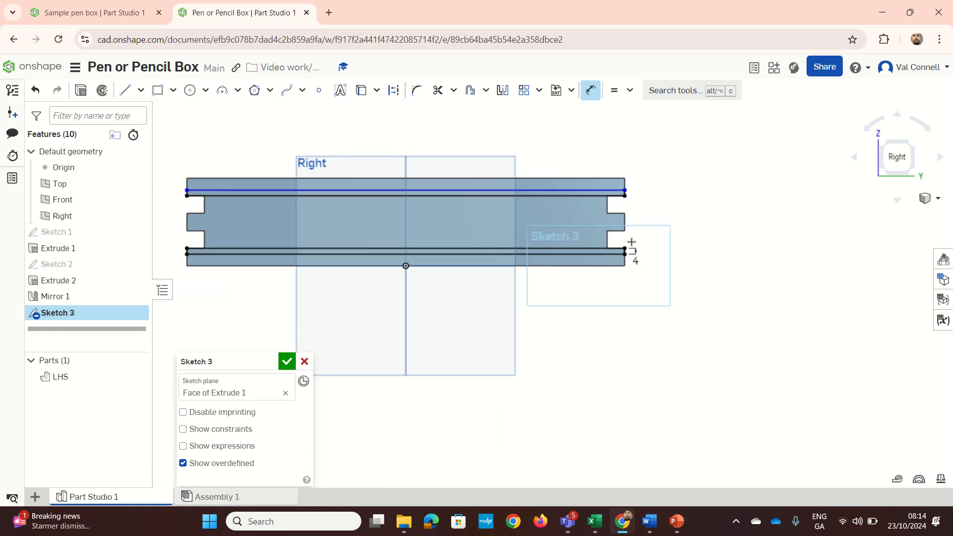
# Step: Apply an Equal constraint between the short end sides of the lower and upper rectangles, and finish the sketch
pyautogui.press('Escape')
pyautogui.scroll(4, 629, 251)
pyautogui.scroll(2, 628, 254)
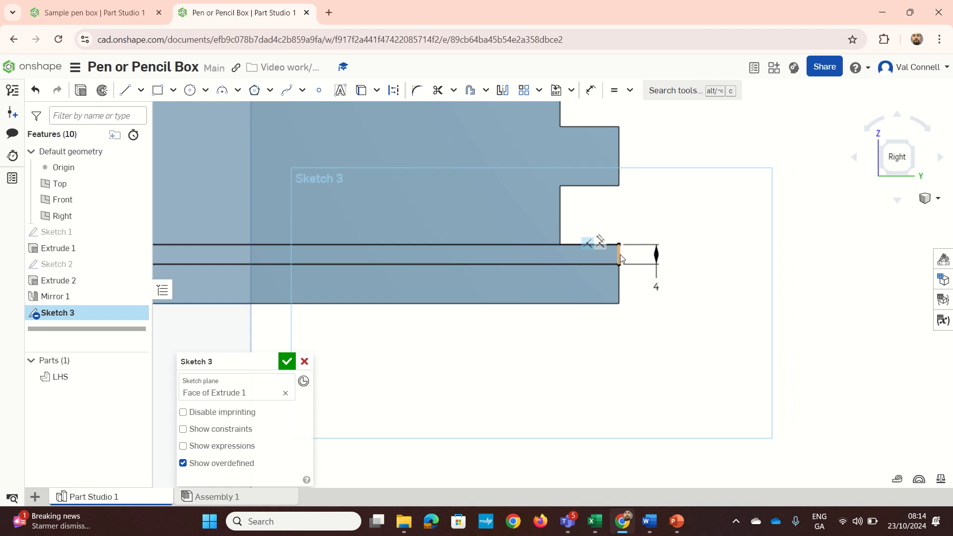
pyautogui.click(621, 254)
pyautogui.scroll(-4, 624, 246)
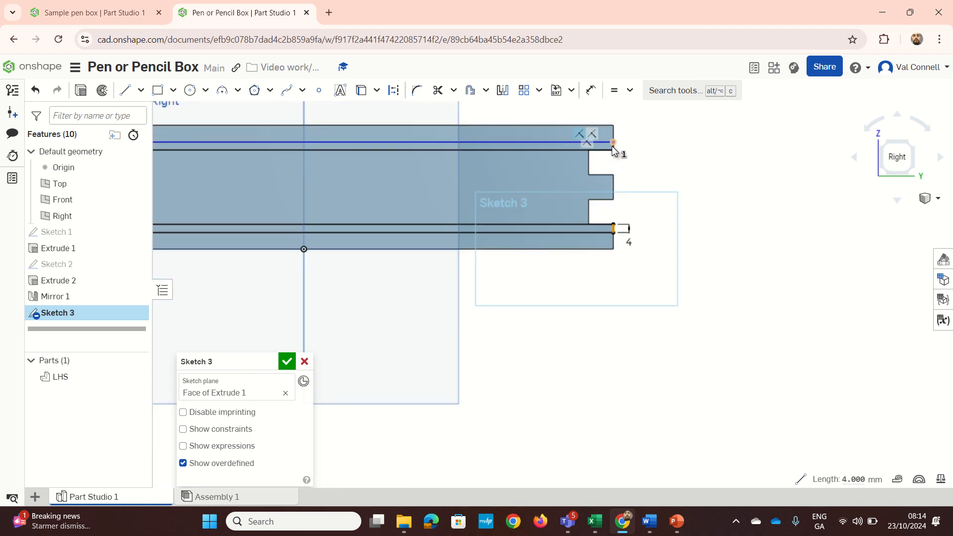
pyautogui.scroll(3, 614, 150)
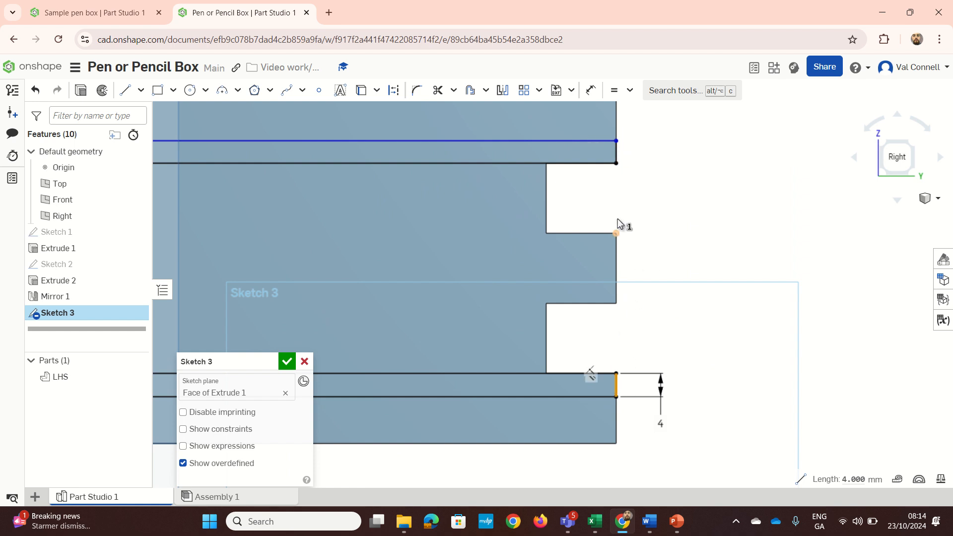
pyautogui.click(618, 153)
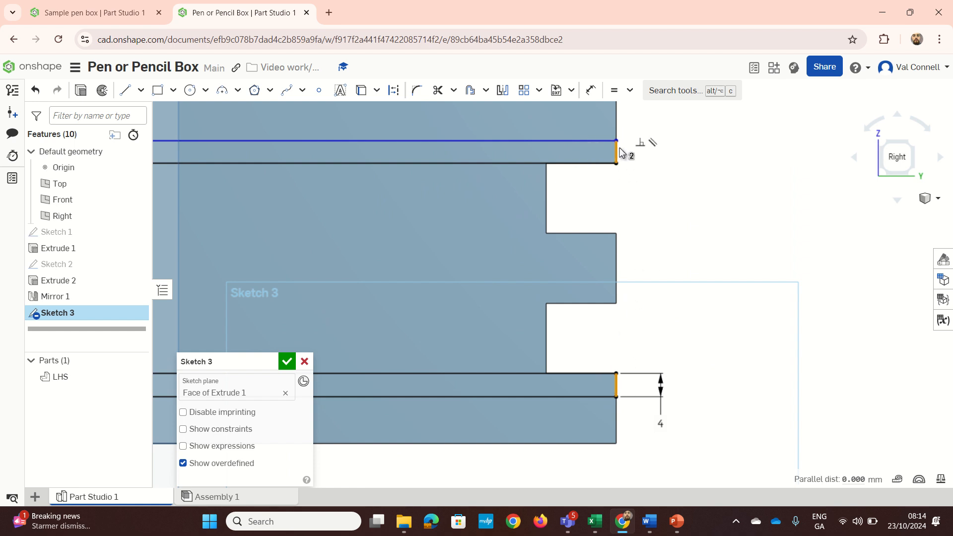
pyautogui.scroll(-5, 525, 233)
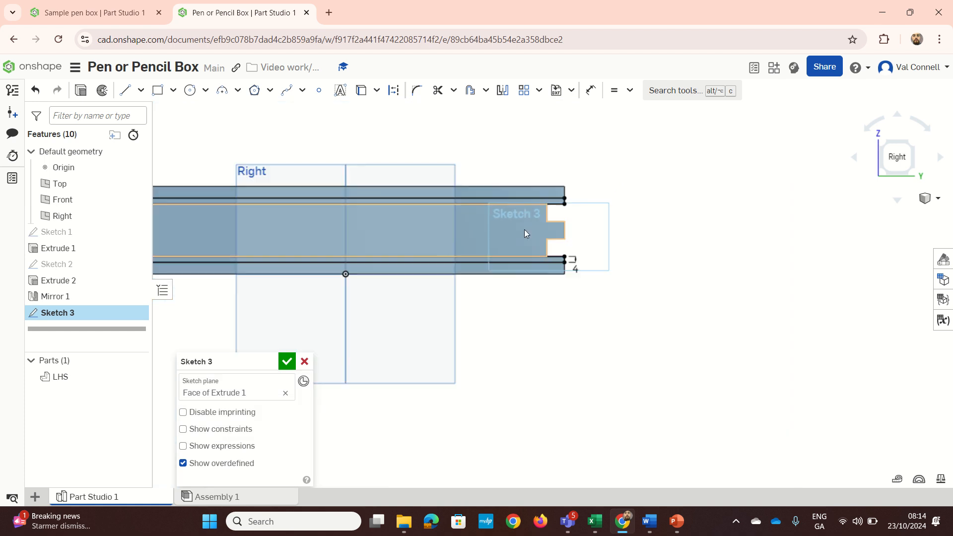
pyautogui.scroll(-2, 336, 240)
pyautogui.moveTo(300, 239); pyautogui.dragTo(349, 251, button='right')
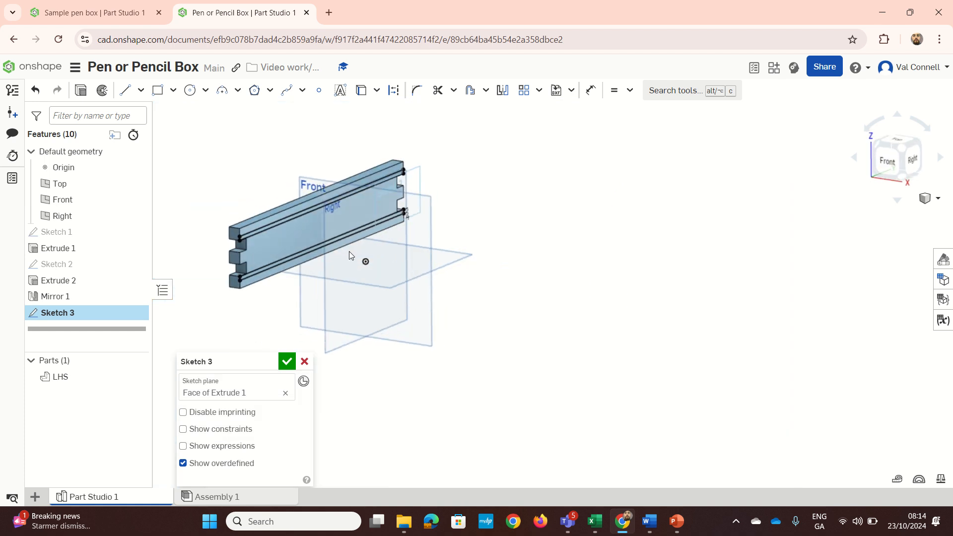
pyautogui.scroll(1, 314, 244)
pyautogui.scroll(2, 313, 243)
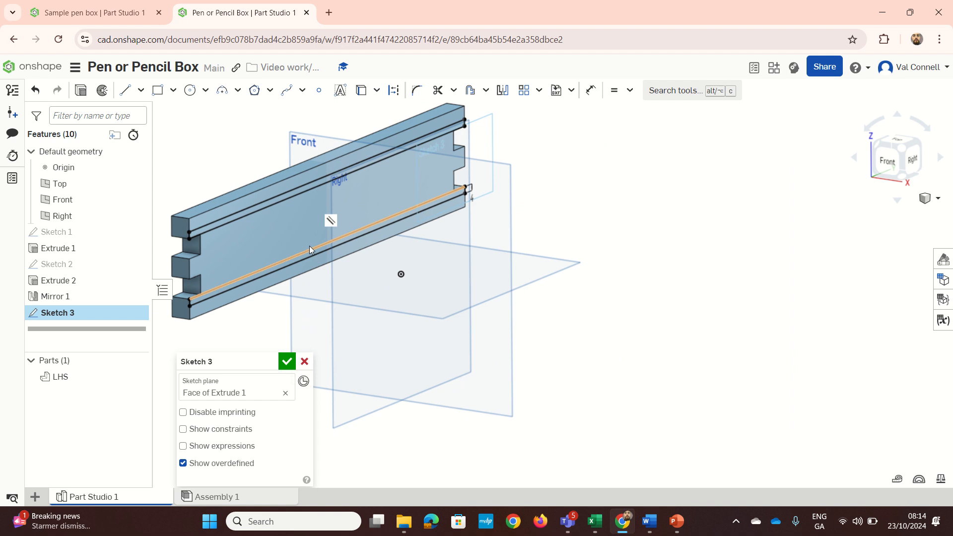
pyautogui.press('Return')
# Step: Extrude both Sketch 3 rectangles as a Remove with a blind depth of 4 mm to cut the two long grooves
pyautogui.hotkey('shift', 'e')
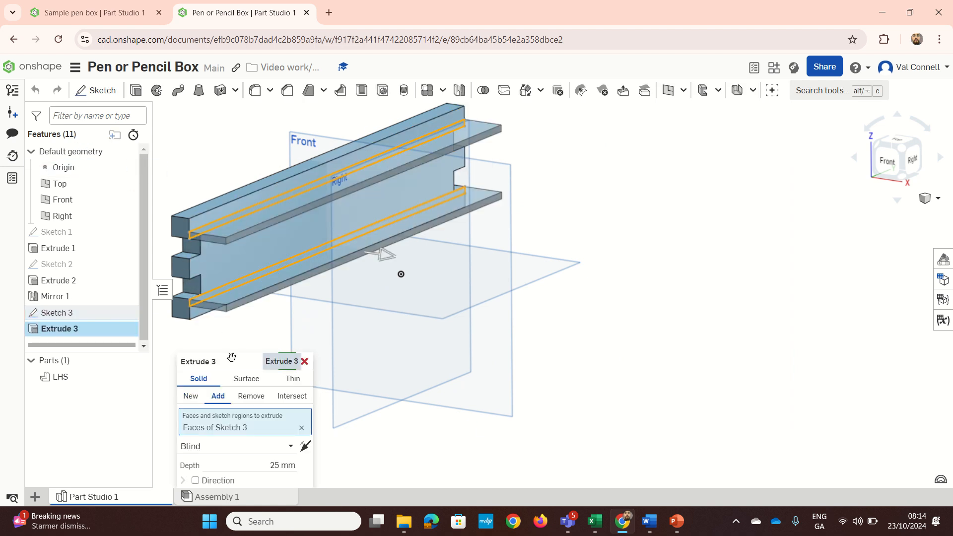
pyautogui.moveTo(231, 358); pyautogui.dragTo(216, 101)
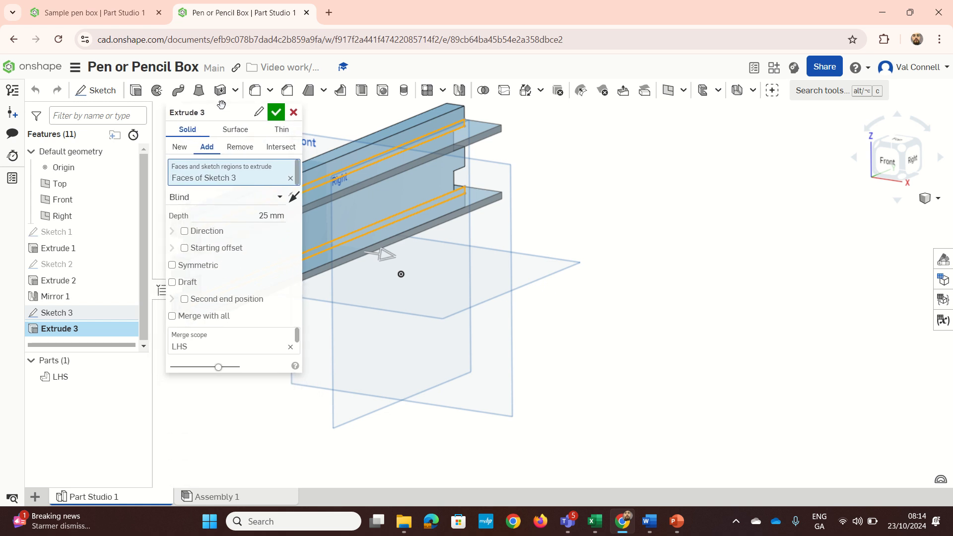
pyautogui.click(229, 148)
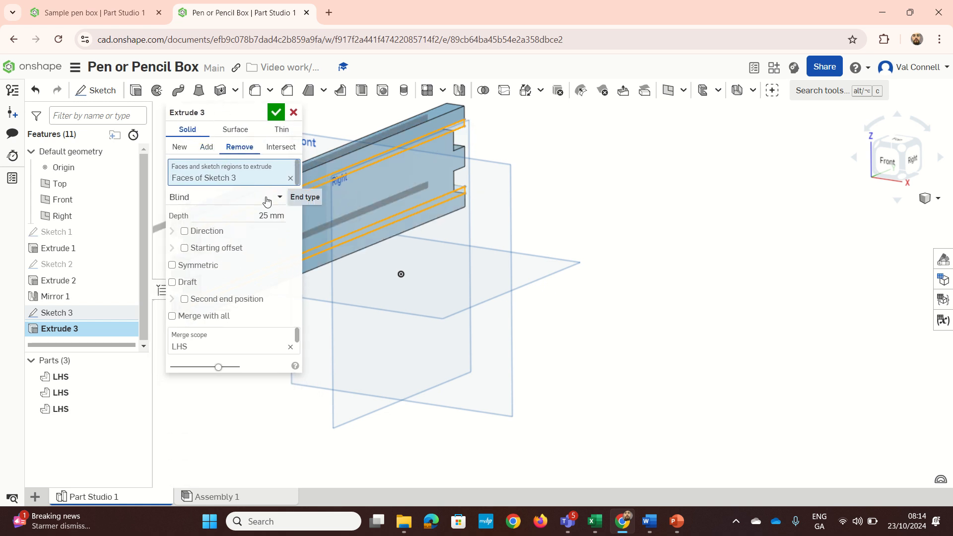
pyautogui.click(265, 212)
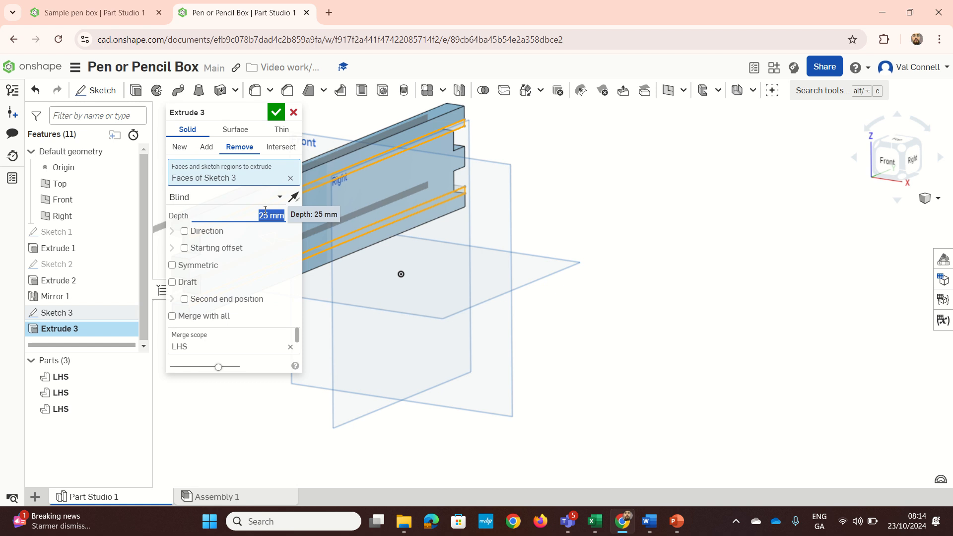
pyautogui.write('4')
pyautogui.press('Return')
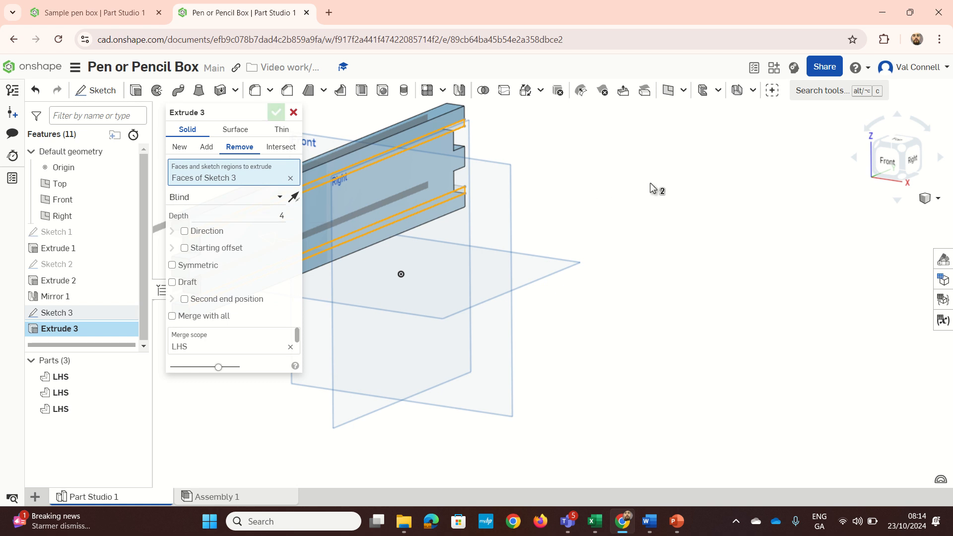
pyautogui.click(278, 114)
pyautogui.moveTo(232, 212)
pyautogui.mouseDown(button='right')
pyautogui.moveTo(265, 202)
pyautogui.moveTo(229, 200)
pyautogui.mouseUp(button='right')
pyautogui.scroll(-4, 231, 203)
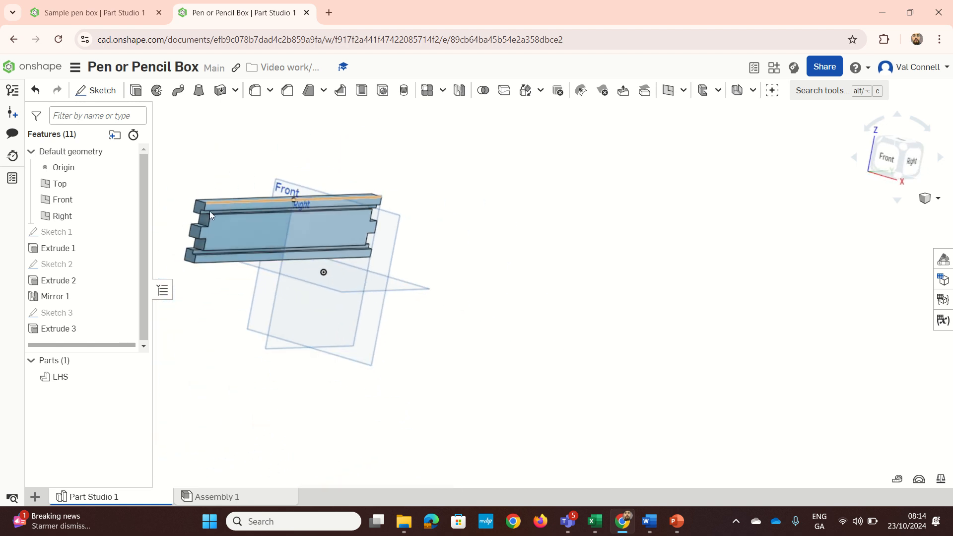
# Step: Rename the Extrude 1 feature as "Left hand side"
pyautogui.rightClick(61, 241)
pyautogui.click(87, 254)
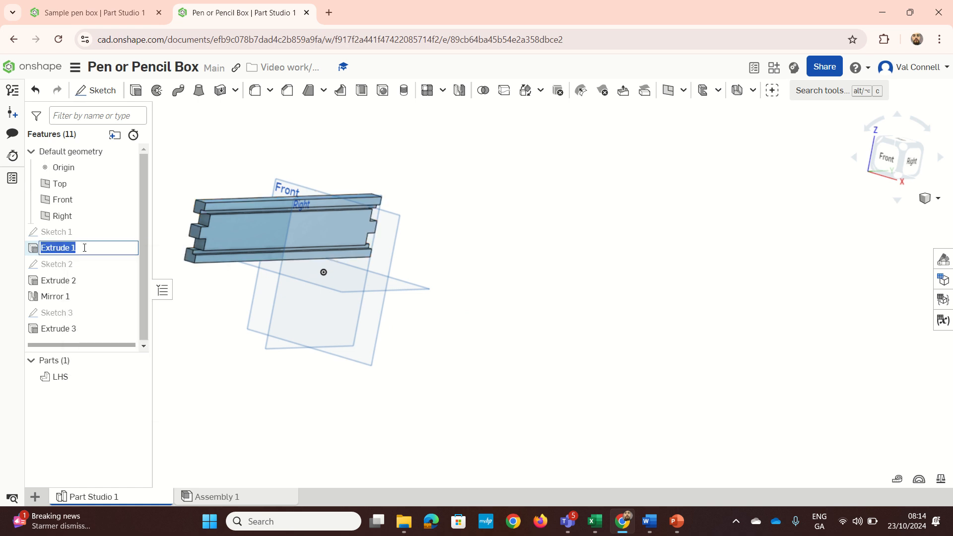
pyautogui.write('Left hand side')
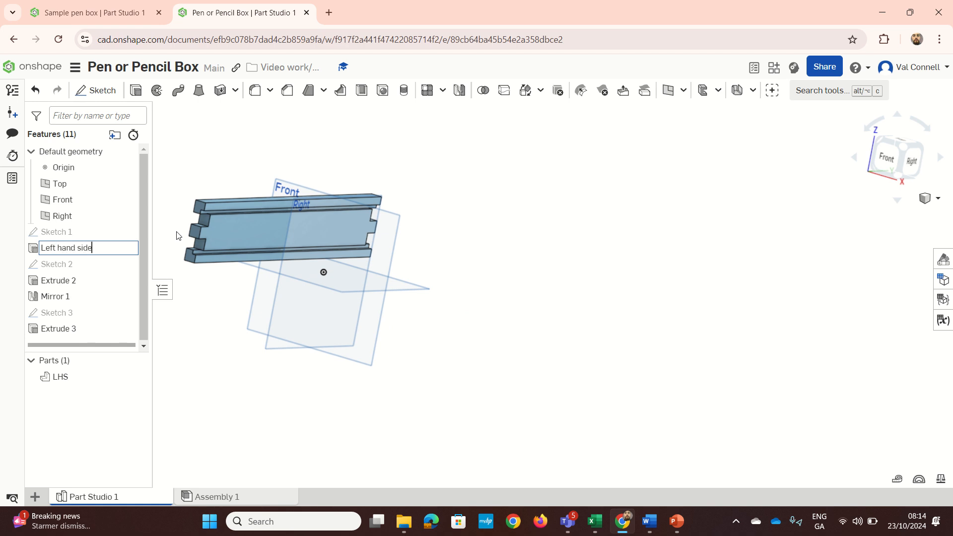
pyautogui.press('Return')
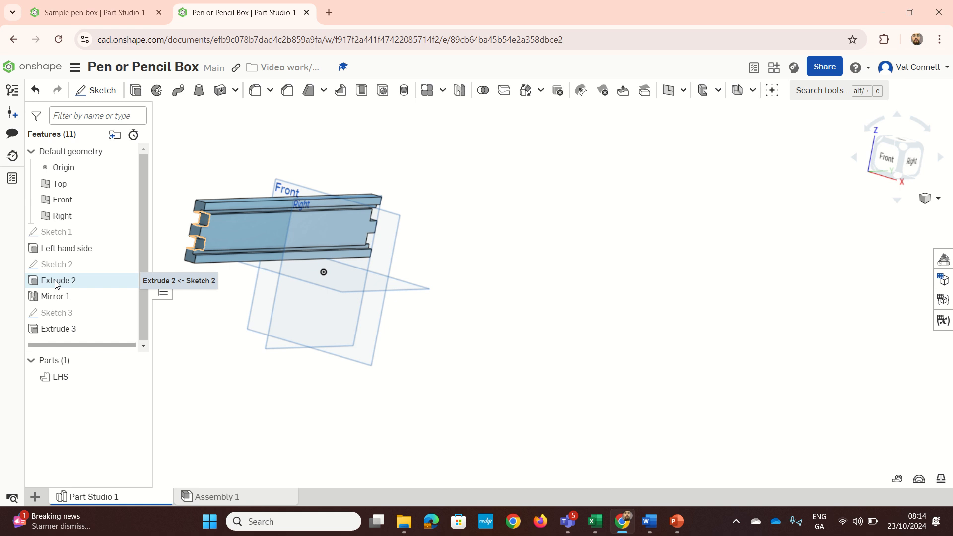
pyautogui.click(56, 281)
pyautogui.rightClick(65, 280)
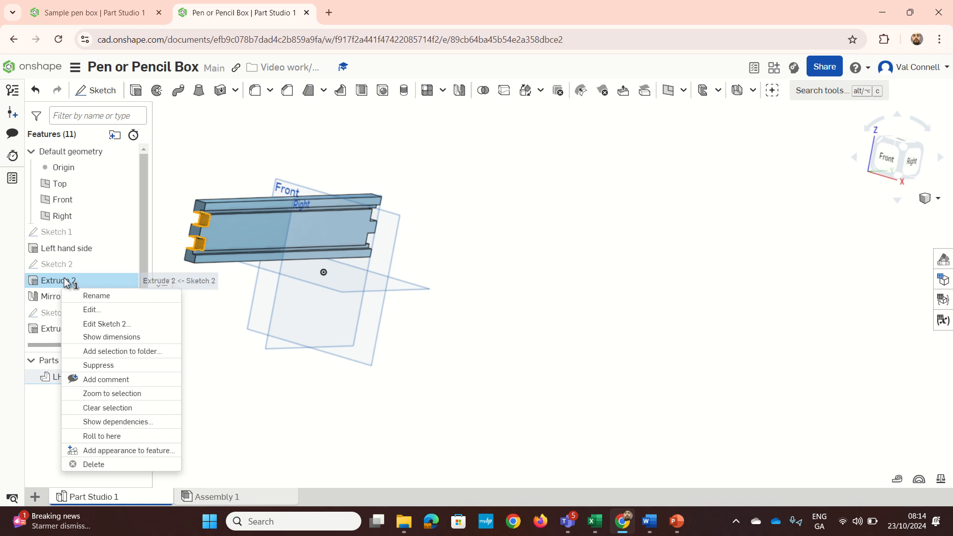
pyautogui.click(90, 309)
pyautogui.press('f')
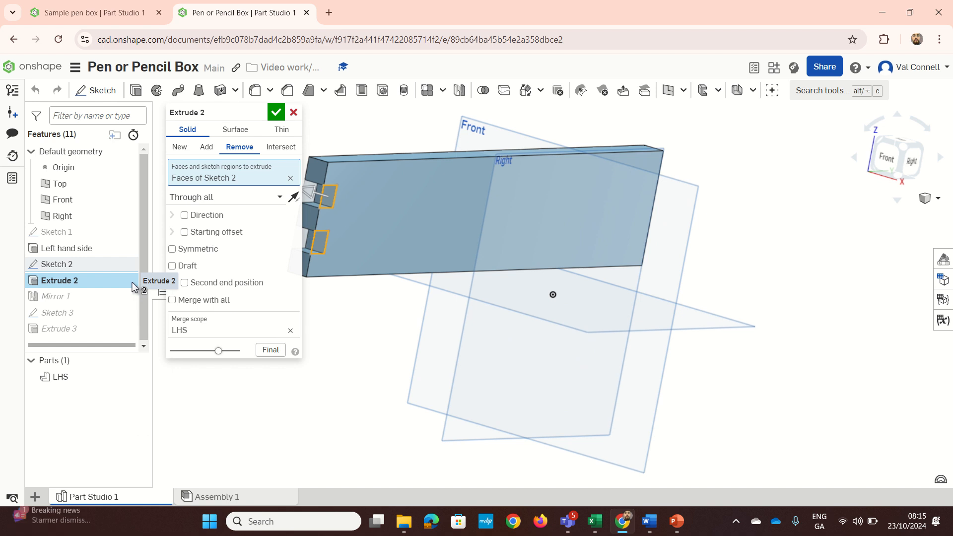
pyautogui.click(276, 112)
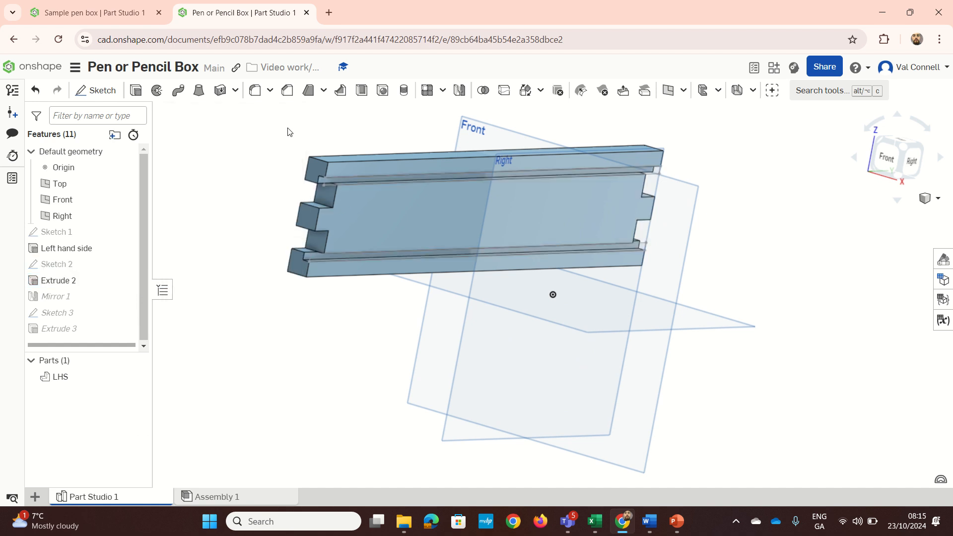
# Step: Rename the Extrude 2 feature as "fingers"
pyautogui.rightClick(76, 280)
pyautogui.click(118, 297)
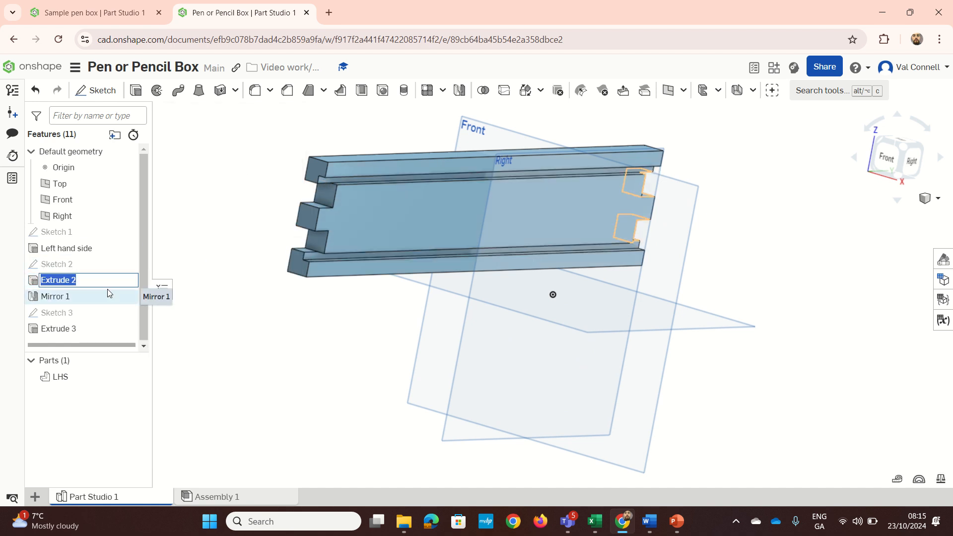
pyautogui.write('fingers')
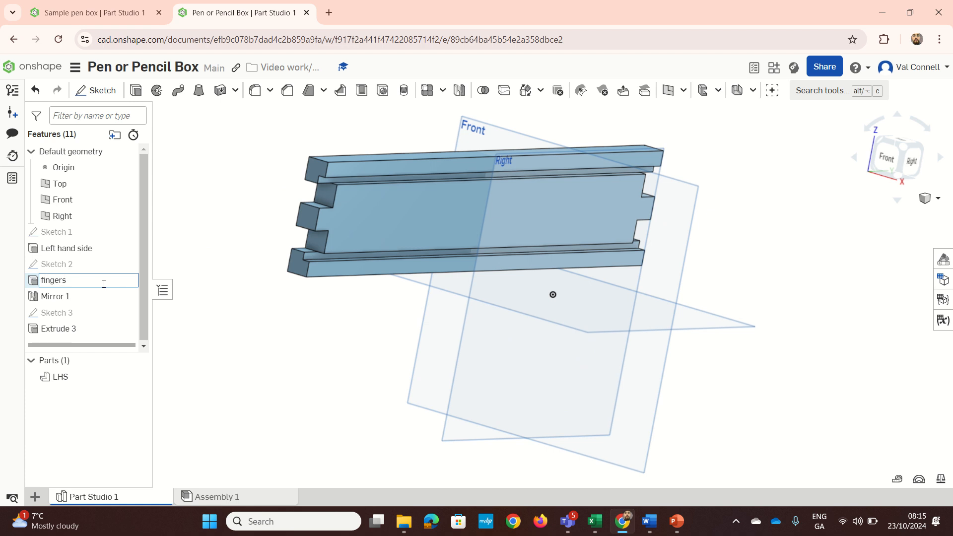
# Step: Rename the Mirror 1 feature as "mirrored fingers"
pyautogui.rightClick(70, 294)
pyautogui.click(105, 308)
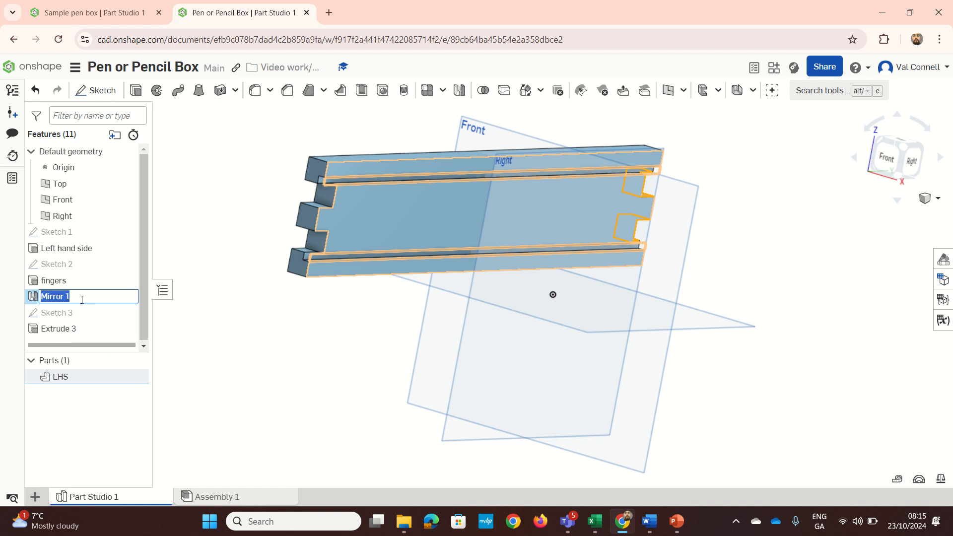
pyautogui.write('mi')
pyautogui.press('Return')
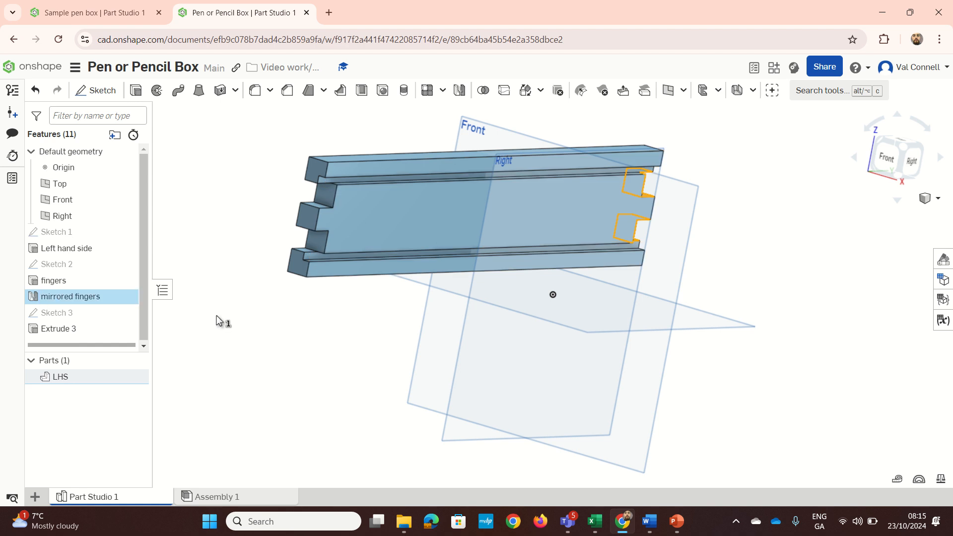
# Step: Rename the Extrude 3 feature as "grooves"
pyautogui.rightClick(97, 328)
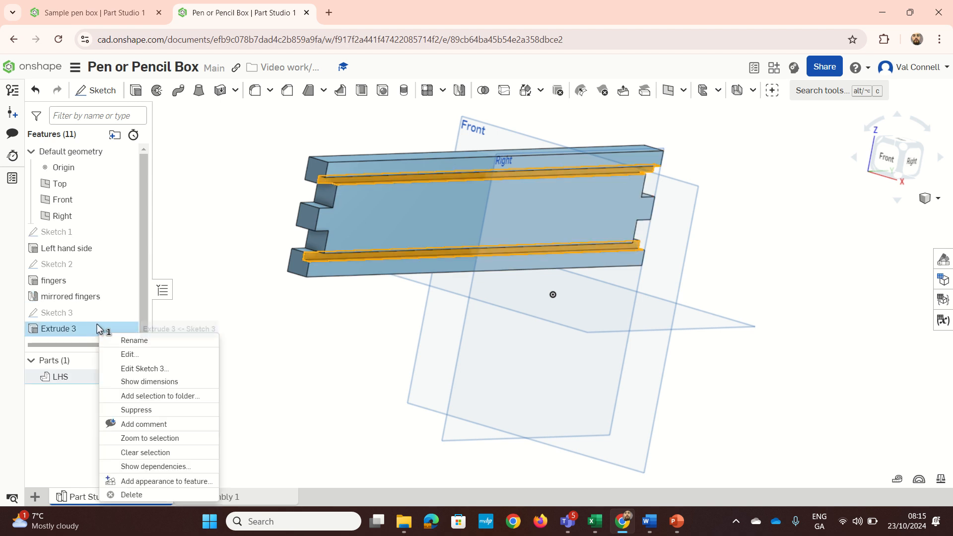
pyautogui.click(126, 338)
pyautogui.write('grooves')
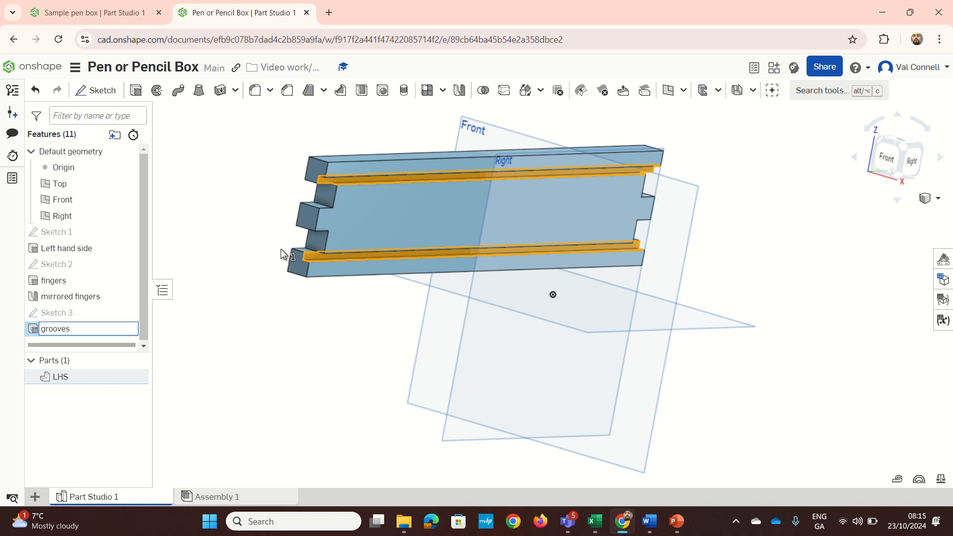
pyautogui.click(247, 285)
# Step: Check the right-hand side piece in the Sample pen box document, and return to the Pen or Pencil Box document
pyautogui.moveTo(247, 285); pyautogui.dragTo(293, 280, button='right')
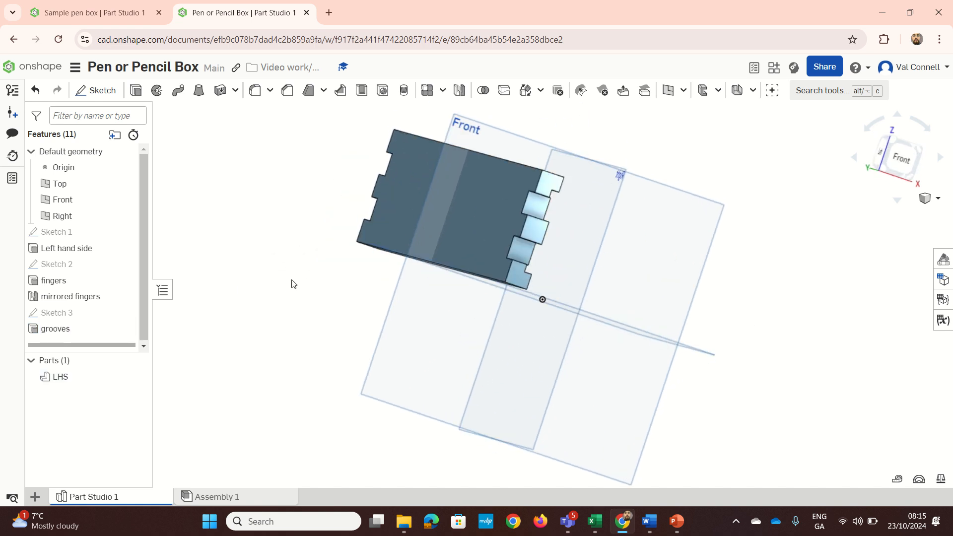
pyautogui.click(61, 24)
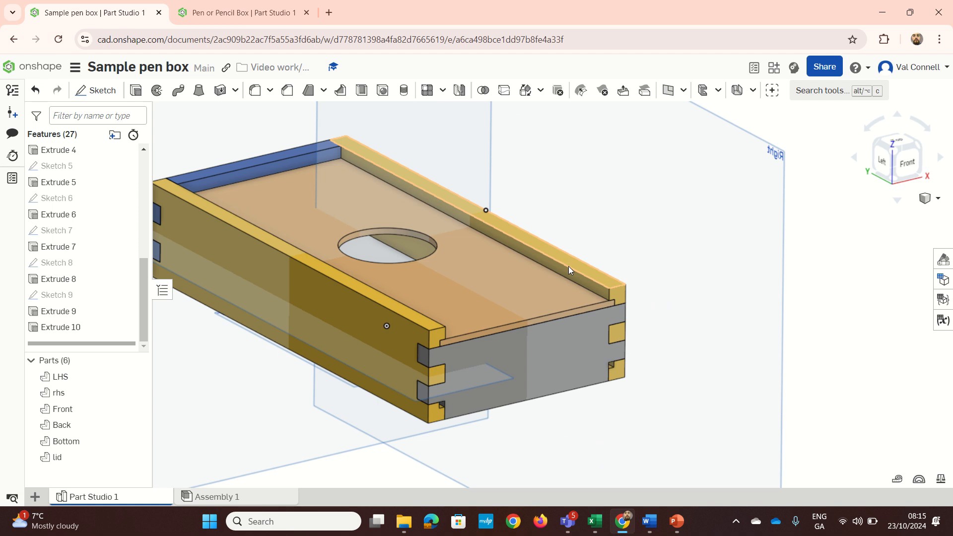
pyautogui.click(261, 10)
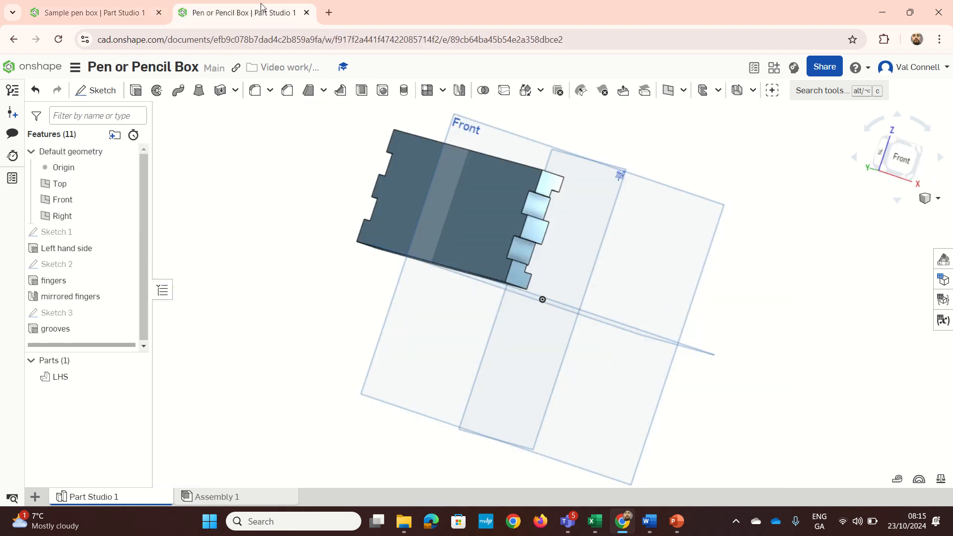
# Step: Mirror the LHS part about the Right plane as a new part, using a part mirror
pyautogui.moveTo(615, 202)
pyautogui.mouseDown(button='right')
pyautogui.moveTo(590, 230)
pyautogui.moveTo(573, 216)
pyautogui.mouseUp(button='right')
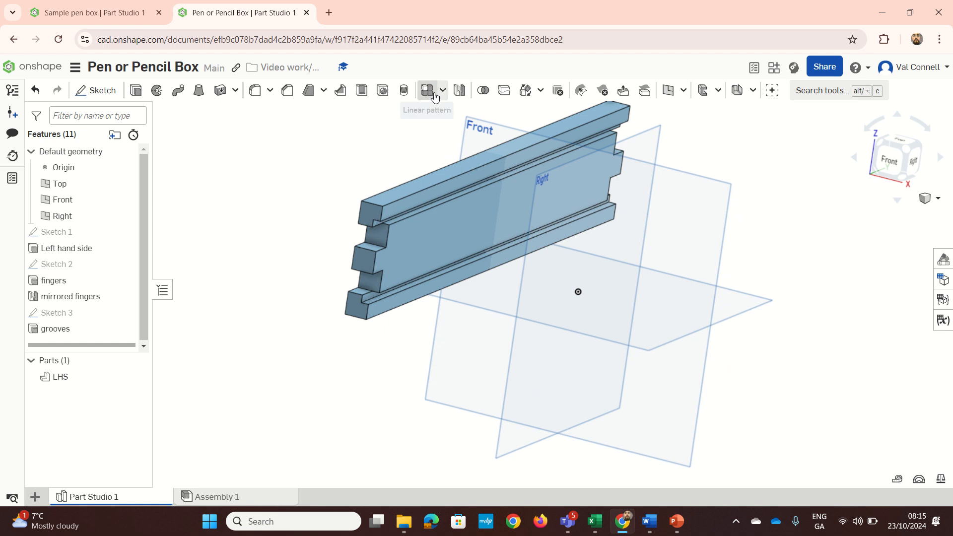
pyautogui.click(451, 95)
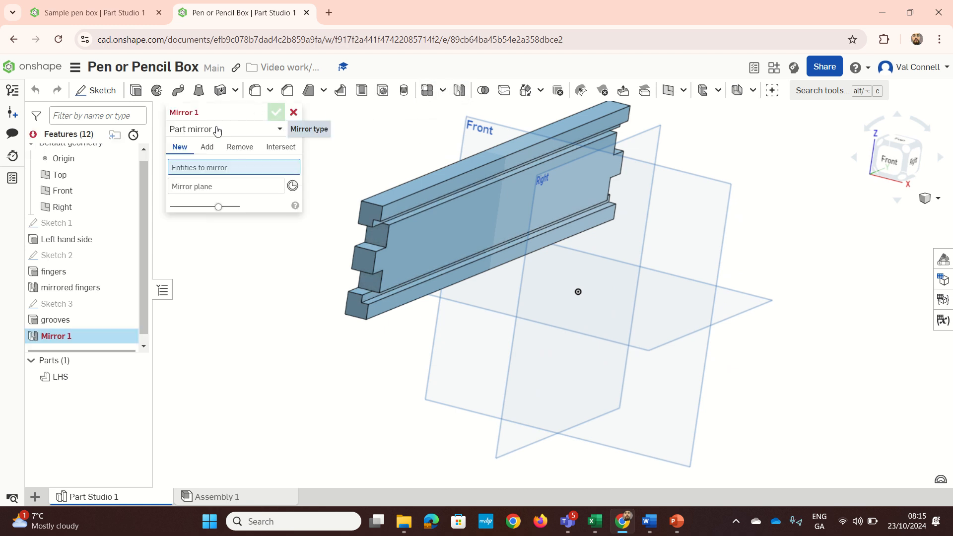
pyautogui.click(417, 227)
pyautogui.click(233, 199)
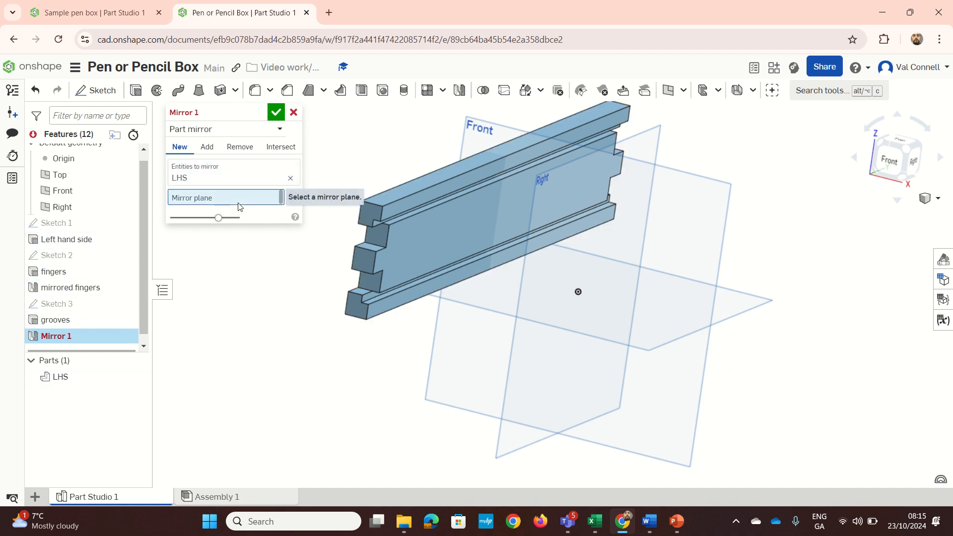
pyautogui.click(645, 143)
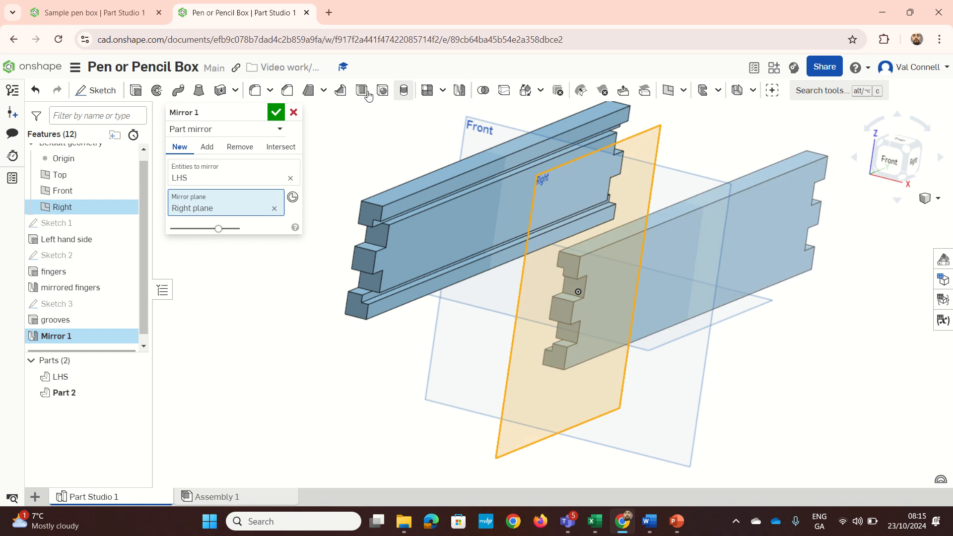
pyautogui.click(282, 113)
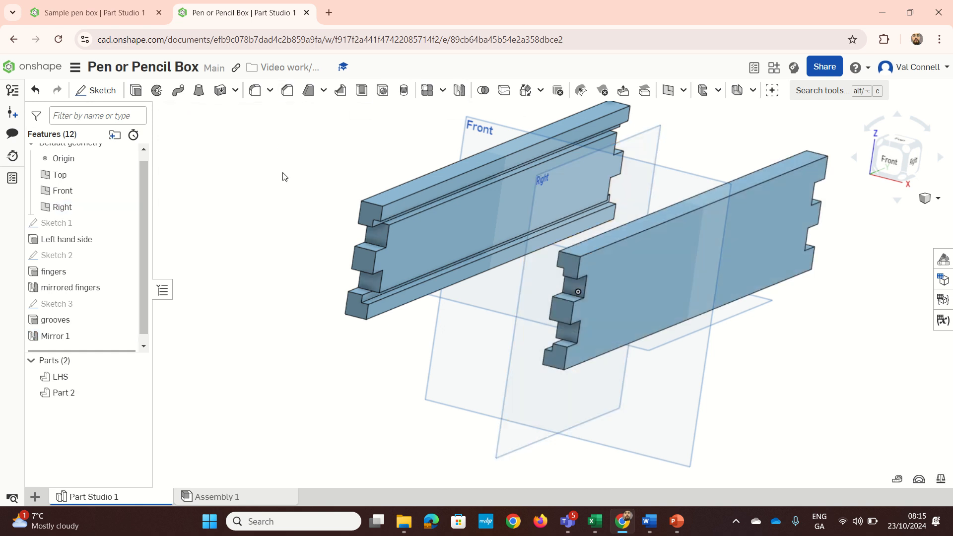
pyautogui.moveTo(326, 194)
pyautogui.mouseDown(button='right')
pyautogui.moveTo(523, 221)
pyautogui.moveTo(491, 233)
pyautogui.mouseUp(button='right')
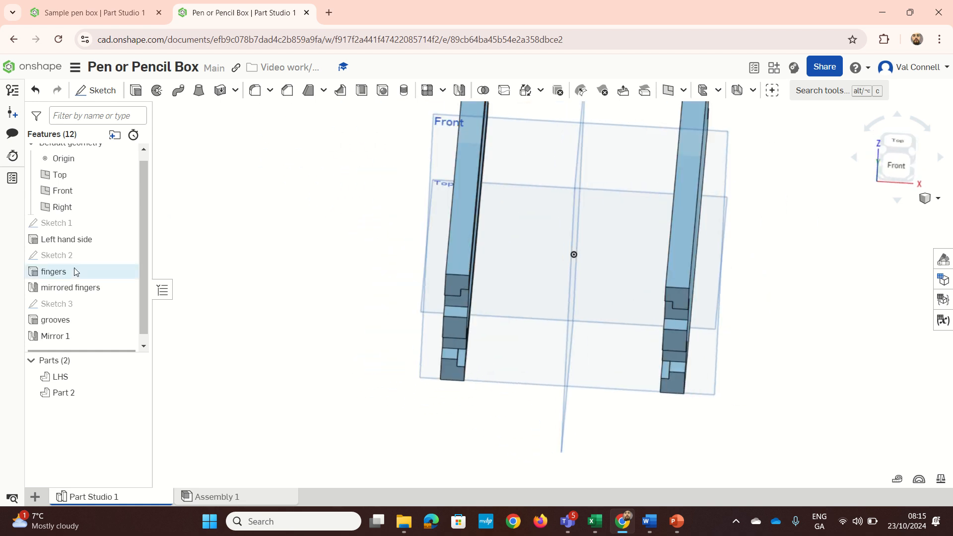
pyautogui.click(57, 320)
pyautogui.keyDown('shift'); pyautogui.click(58, 330); pyautogui.keyUp('shift')
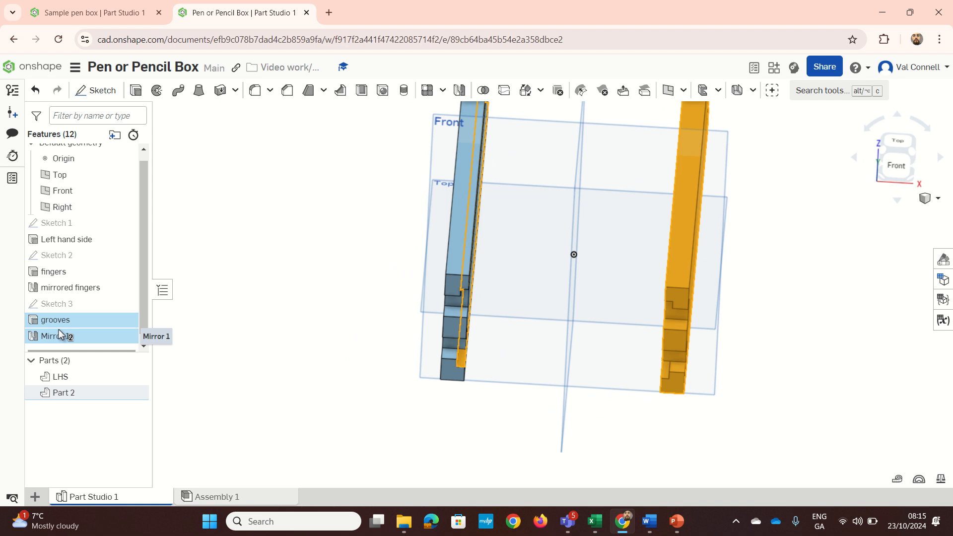
pyautogui.rightClick(59, 329)
pyautogui.click(238, 302)
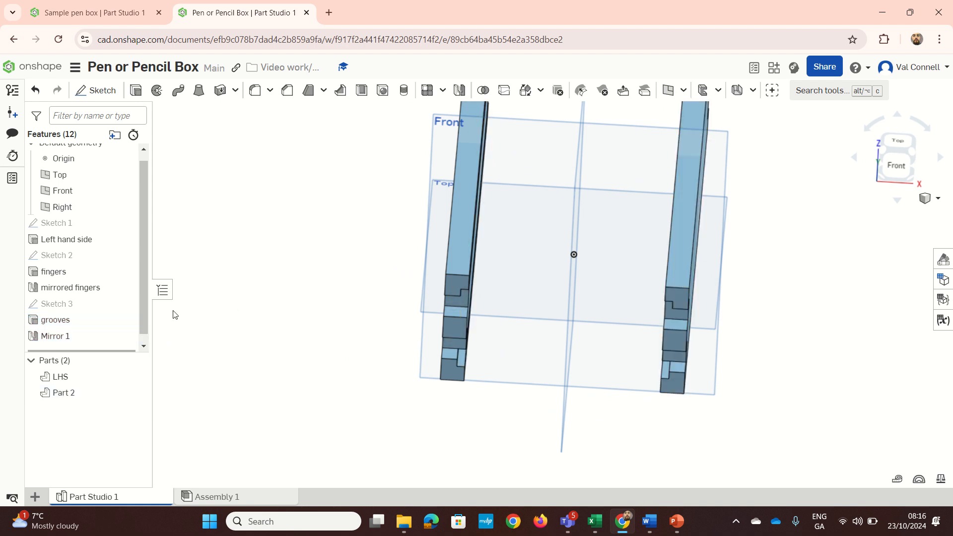
# Step: Rename the new part-mirror feature as "Right hand side"
pyautogui.rightClick(75, 339)
pyautogui.click(102, 347)
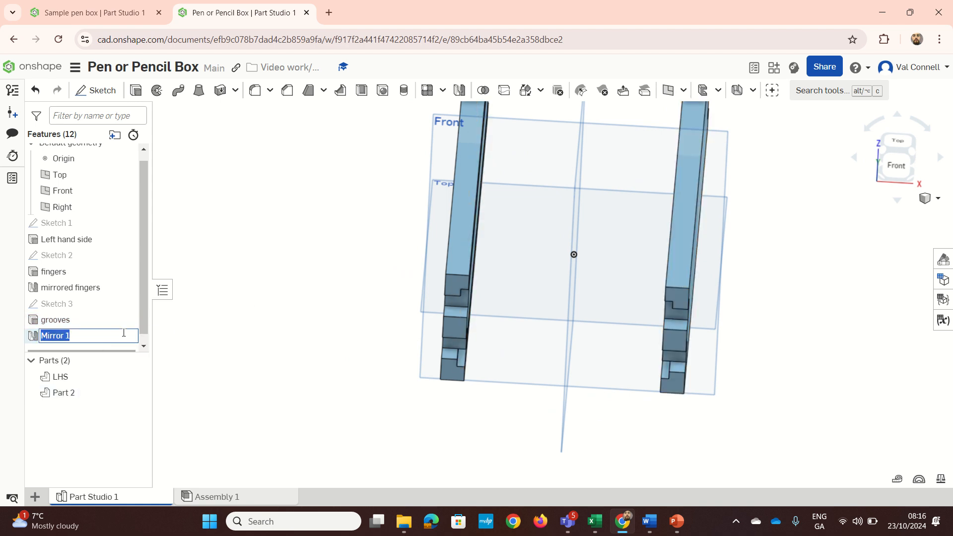
pyautogui.write('Right hand side')
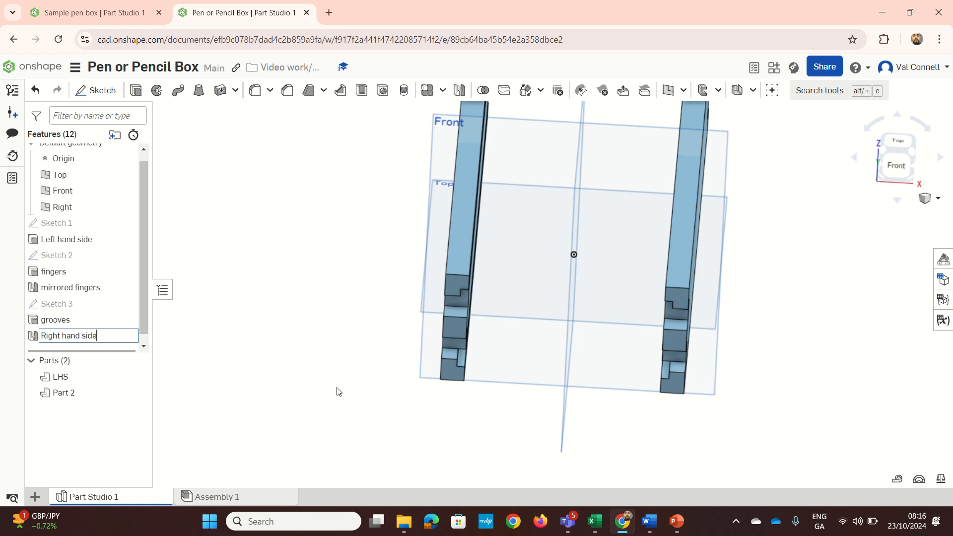
pyautogui.press('Return')
# Step: Rename the mirrored part, Part 2, as "RHS"
pyautogui.click(55, 396)
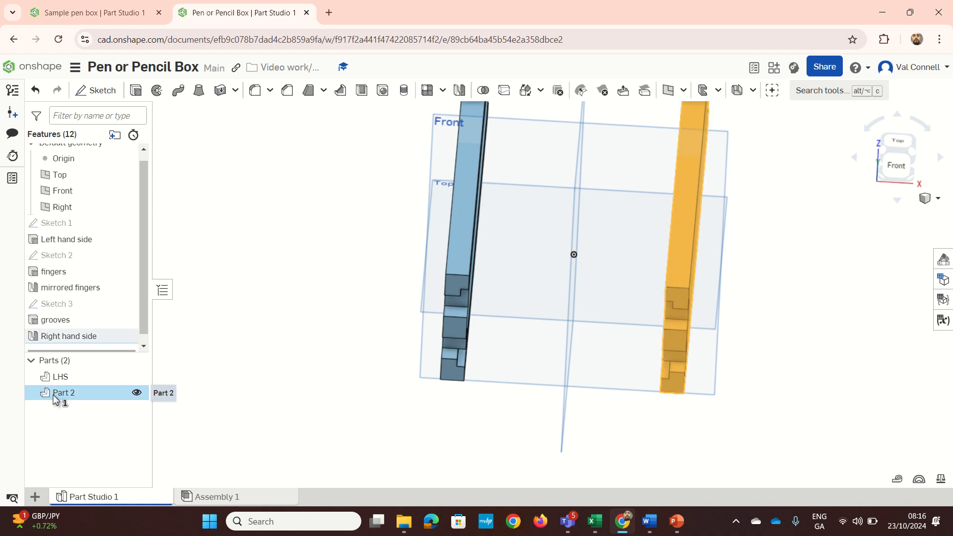
pyautogui.rightClick(57, 397)
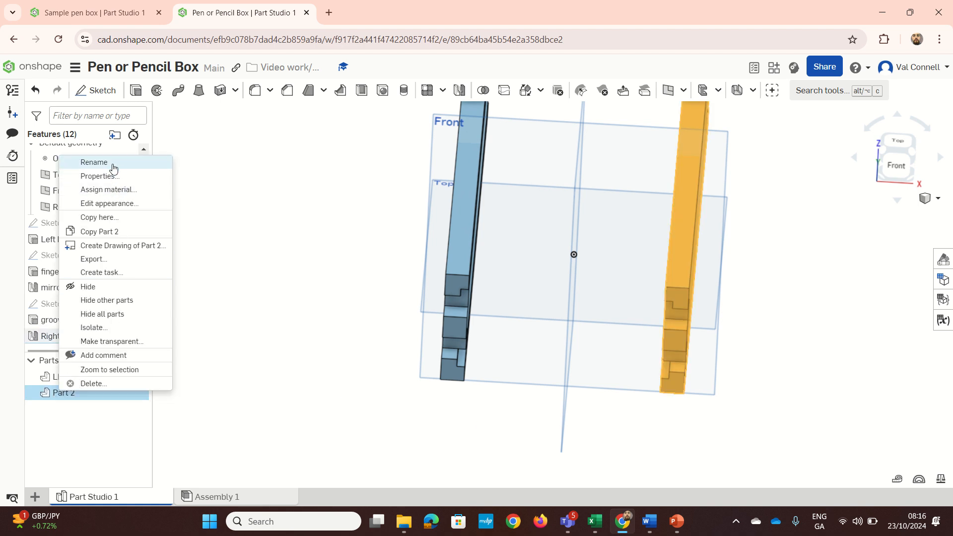
pyautogui.click(95, 163)
pyautogui.write('RHS')
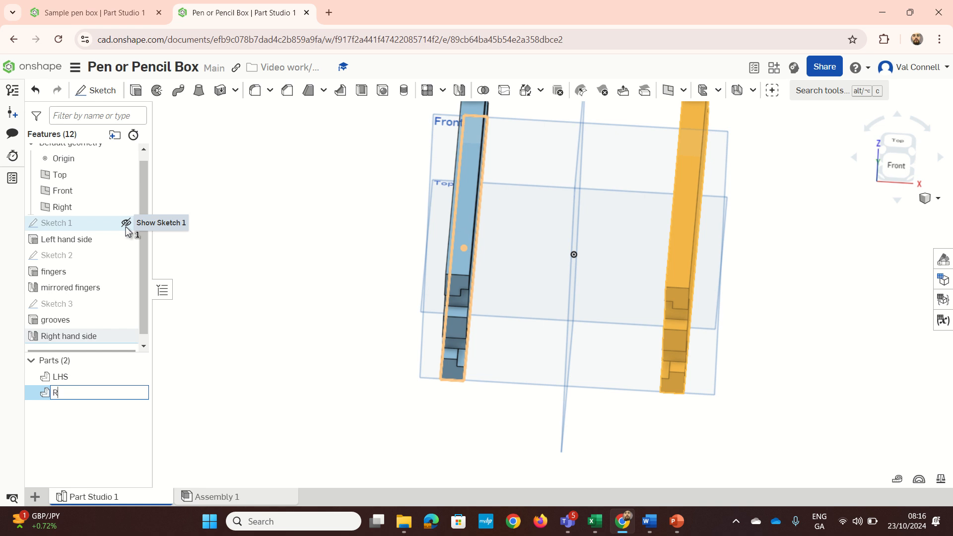
pyautogui.click(338, 188)
# Step: Examine the end pieces of the box in the Sample pen box document, and return to the Pen or Pencil Box document
pyautogui.scroll(-2, 420, 291)
pyautogui.hotkey('shift', '7')
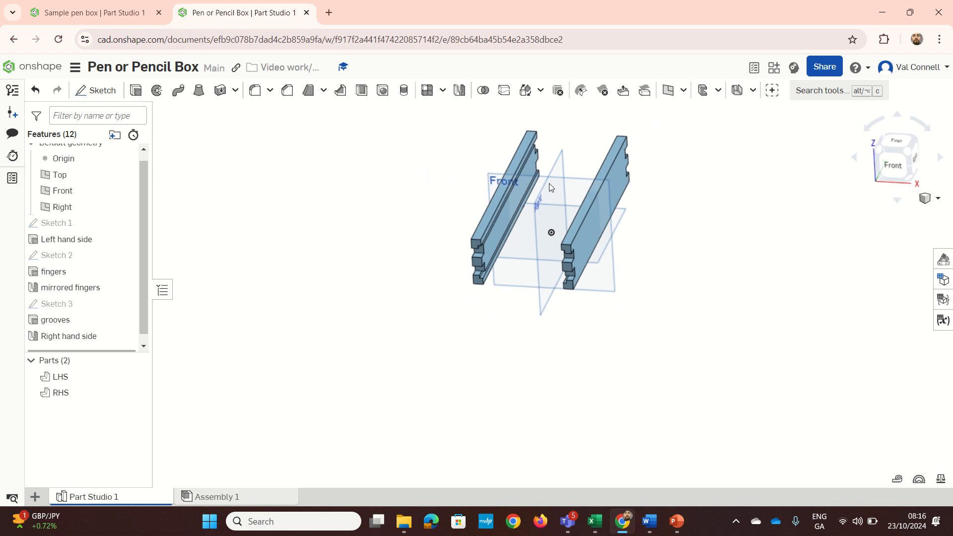
pyautogui.click(149, 4)
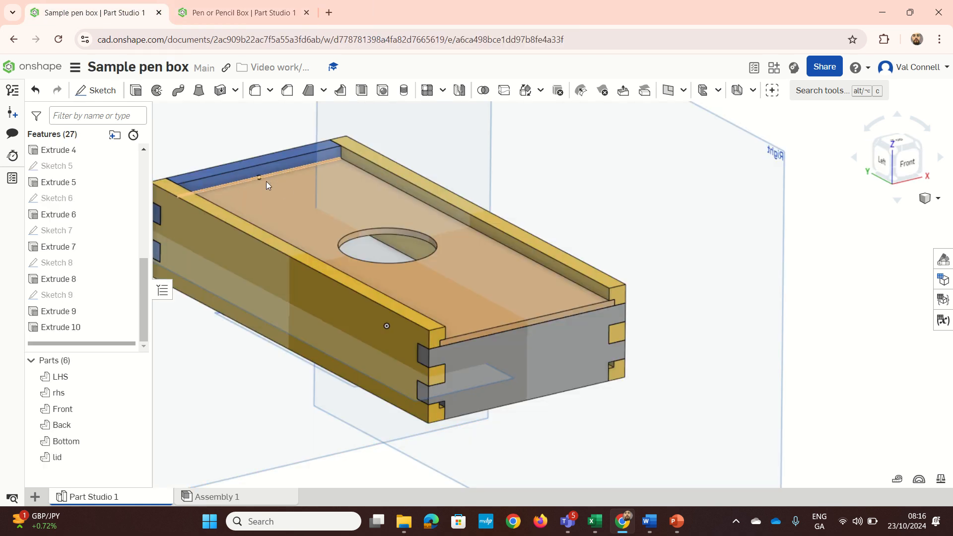
pyautogui.moveTo(267, 184)
pyautogui.mouseDown(button='right')
pyautogui.moveTo(257, 237)
pyautogui.moveTo(389, 255)
pyautogui.moveTo(412, 279)
pyautogui.moveTo(276, 270)
pyautogui.moveTo(292, 273)
pyautogui.mouseUp(button='right')
pyautogui.click(201, 4)
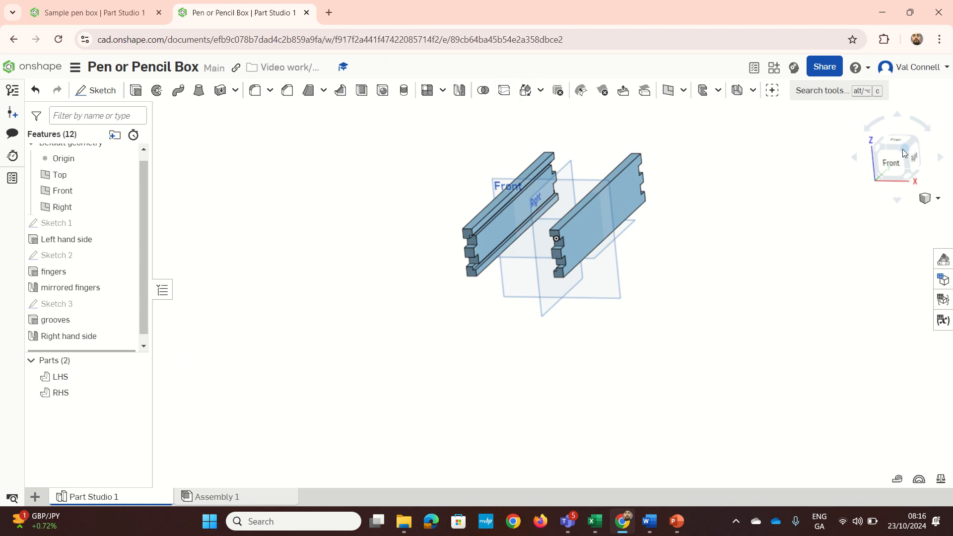
# Step: Examine the two side pieces and their finger cut-outs from the back and from the right-back corner
pyautogui.scroll(1, 862, 130)
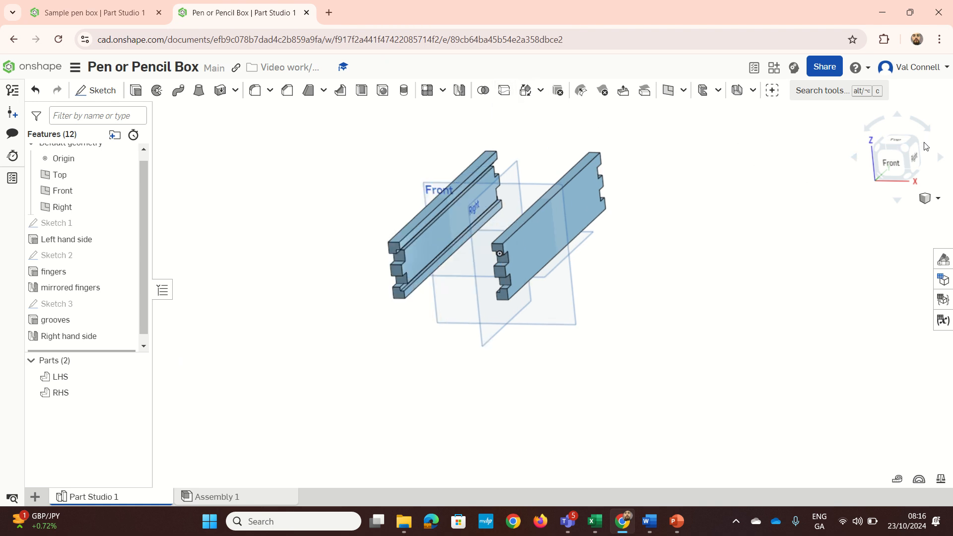
pyautogui.scroll(3, 914, 141)
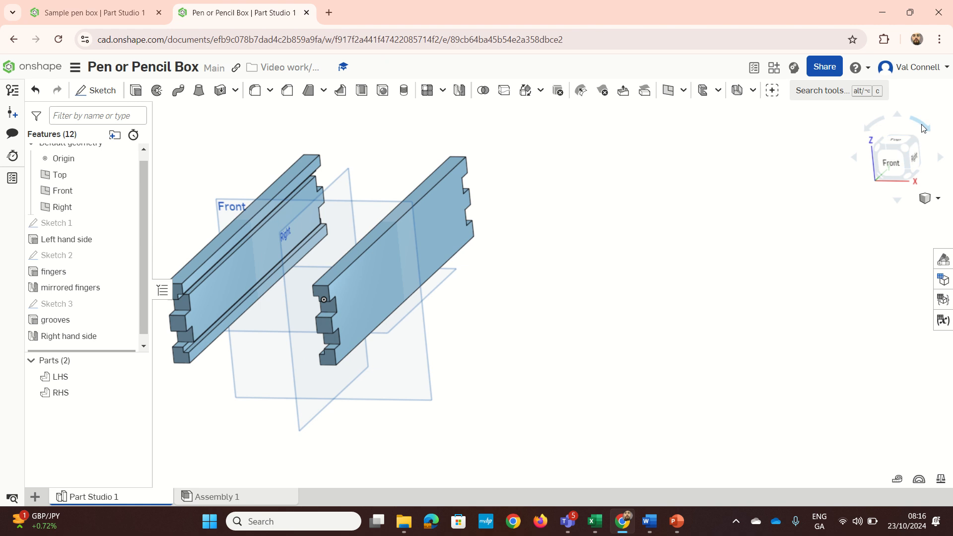
pyautogui.click(916, 145)
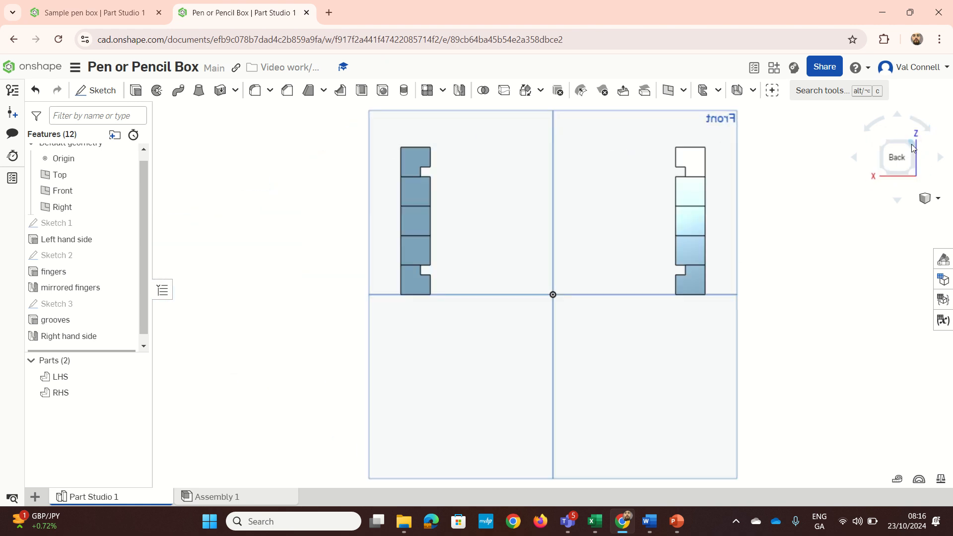
pyautogui.click(886, 143)
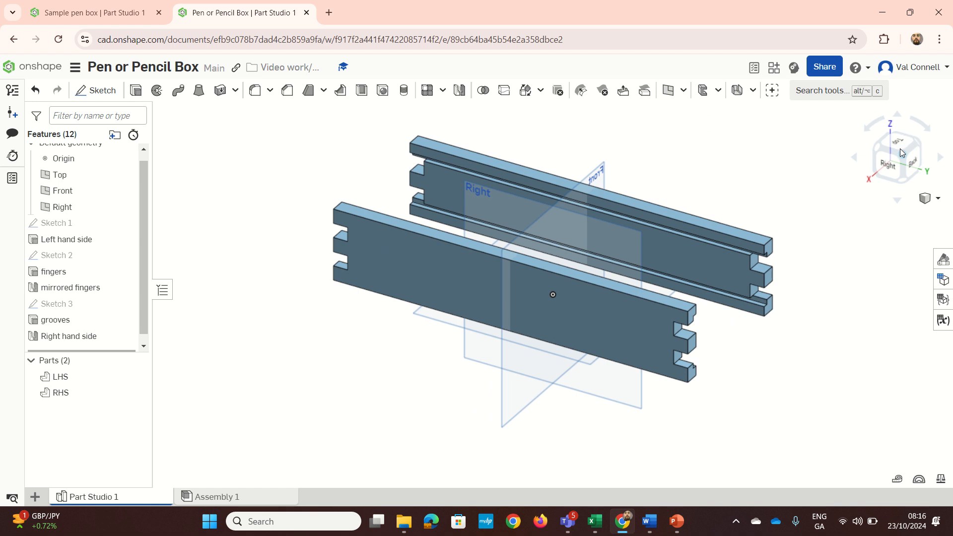
pyautogui.click(873, 122)
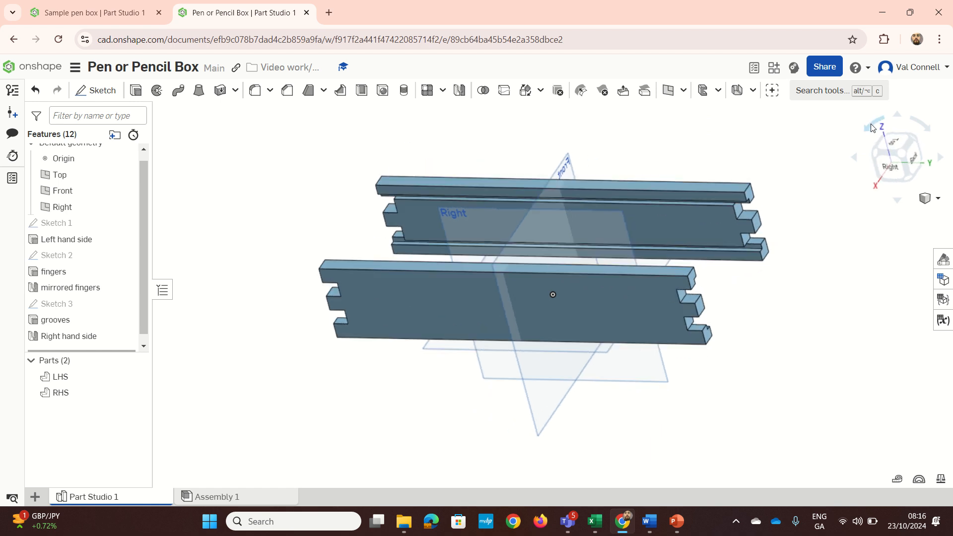
pyautogui.click(871, 123)
pyautogui.click(871, 124)
pyautogui.click(931, 128)
pyautogui.click(931, 128)
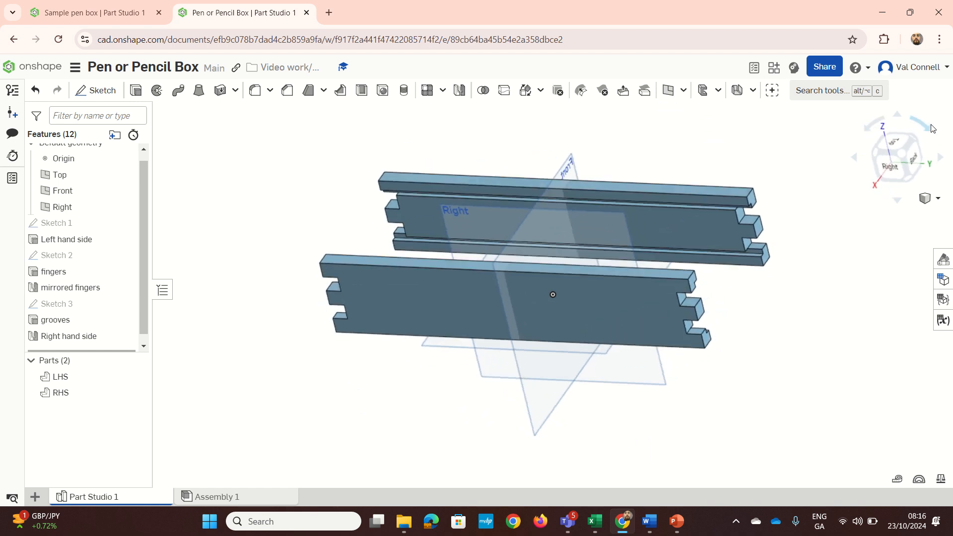
pyautogui.click(928, 130)
pyautogui.click(897, 202)
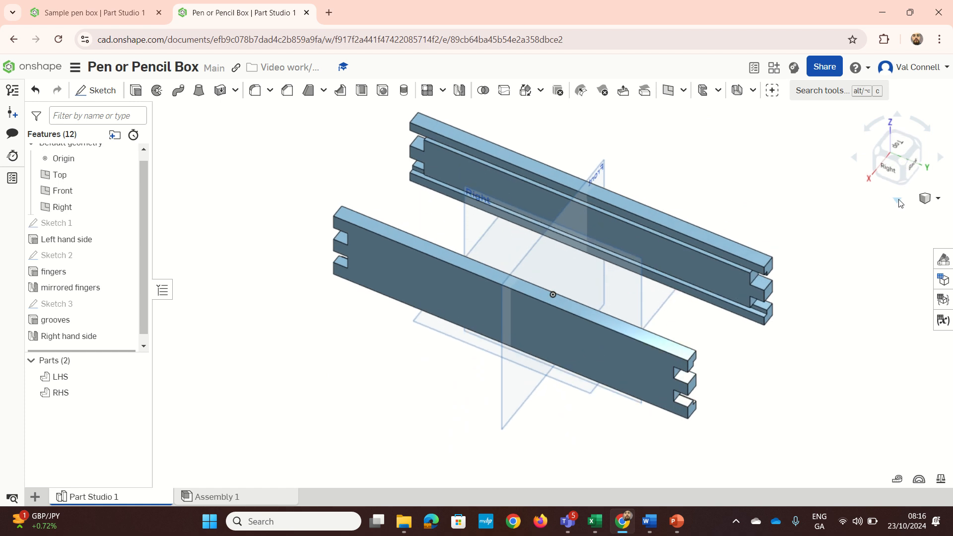
# Step: Examine the two side pieces and their grooves and finger cut-outs from above, below, the front and the back
pyautogui.click(898, 203)
pyautogui.click(897, 202)
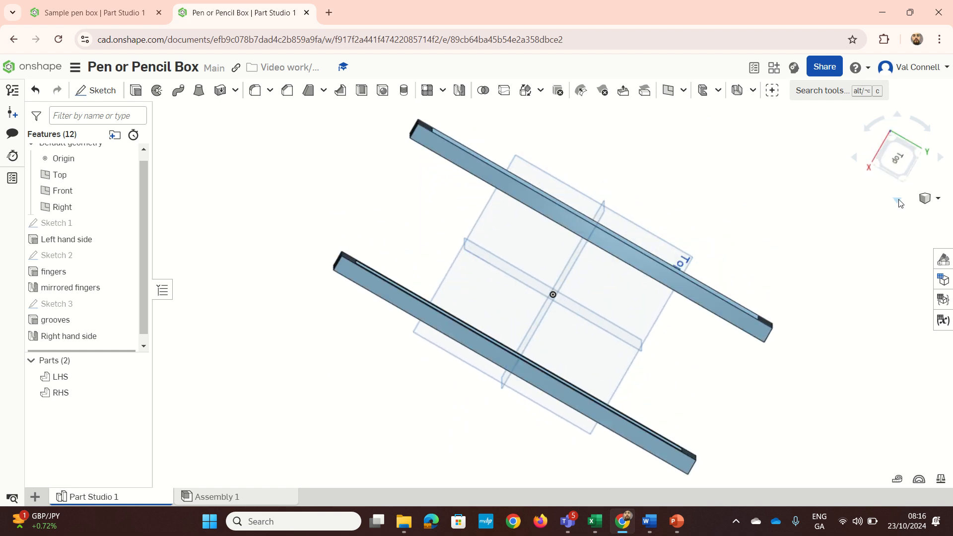
pyautogui.click(898, 202)
pyautogui.click(898, 202)
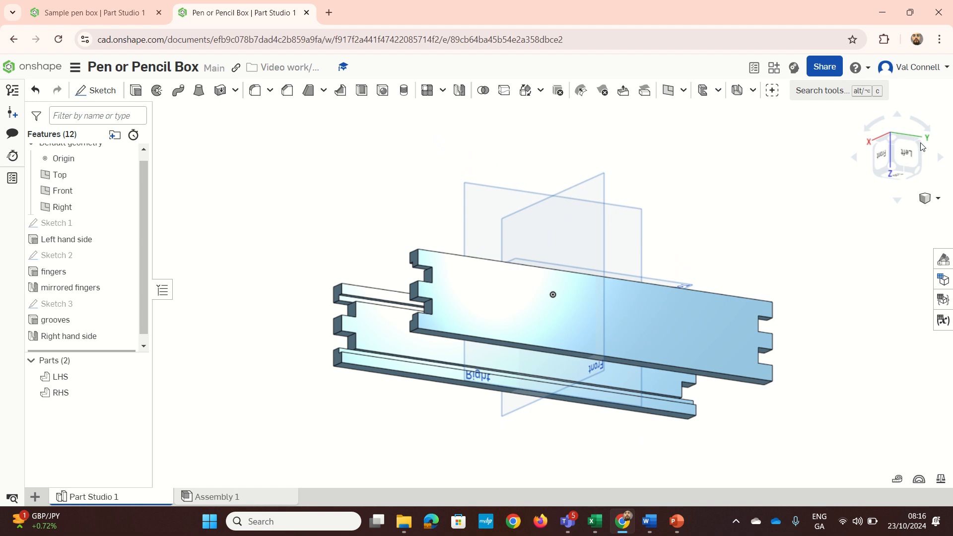
pyautogui.click(938, 158)
pyautogui.click(938, 159)
pyautogui.click(938, 159)
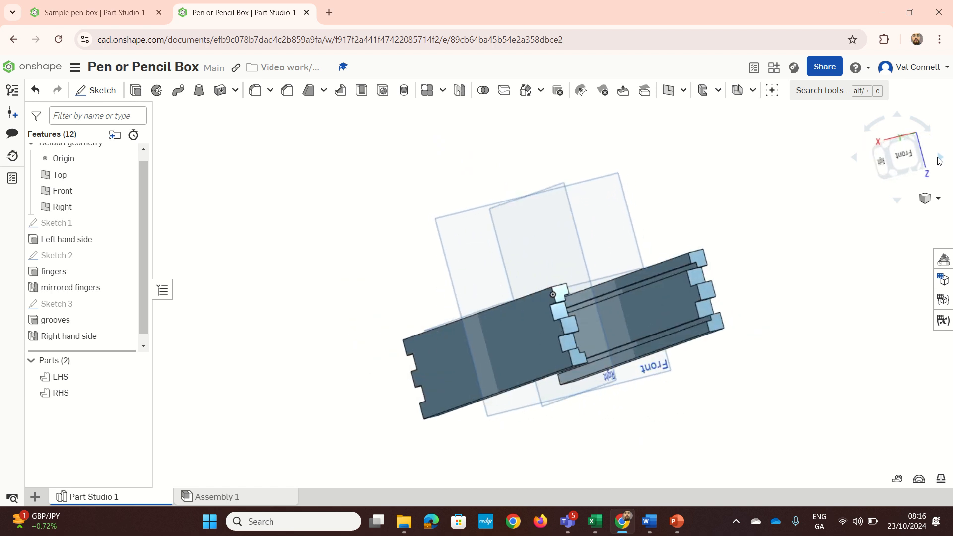
pyautogui.click(938, 159)
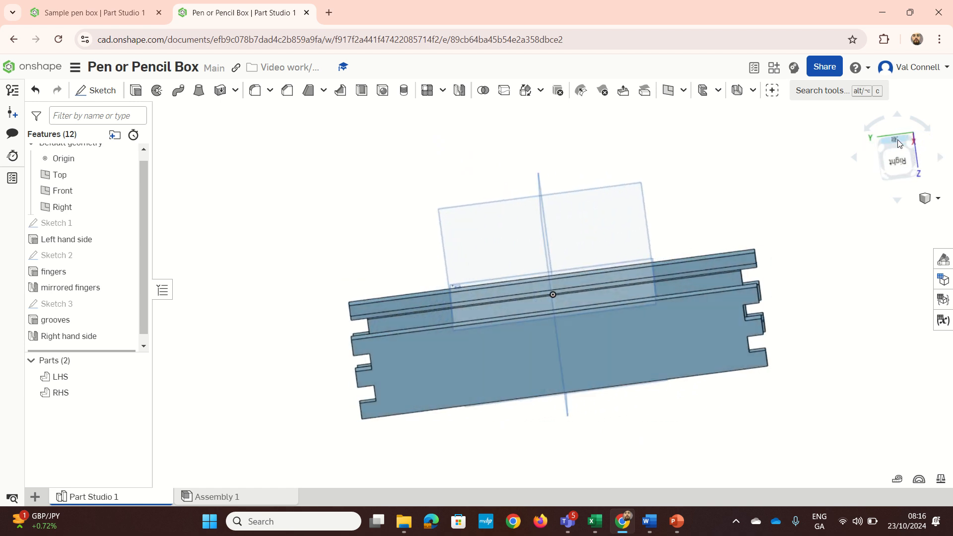
pyautogui.click(897, 139)
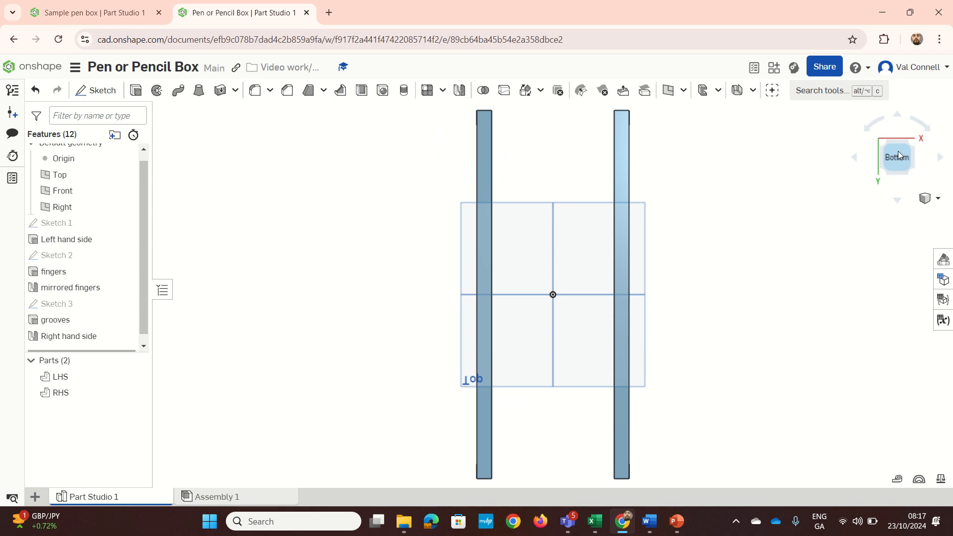
pyautogui.click(891, 145)
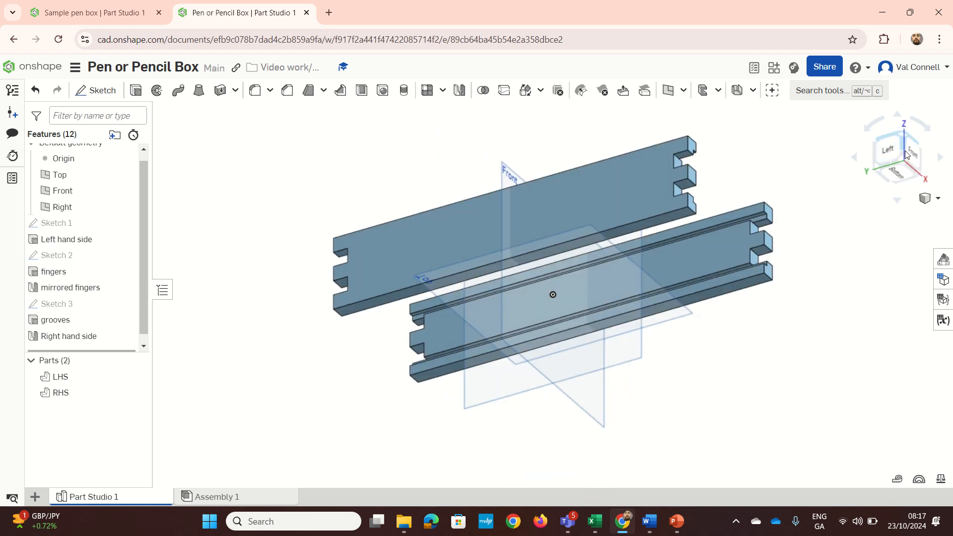
pyautogui.click(910, 150)
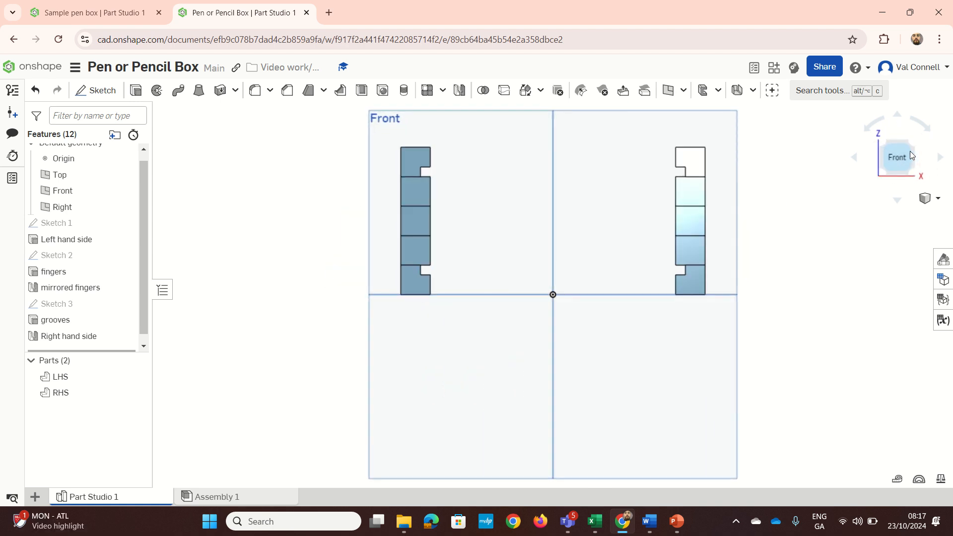
pyautogui.click(855, 158)
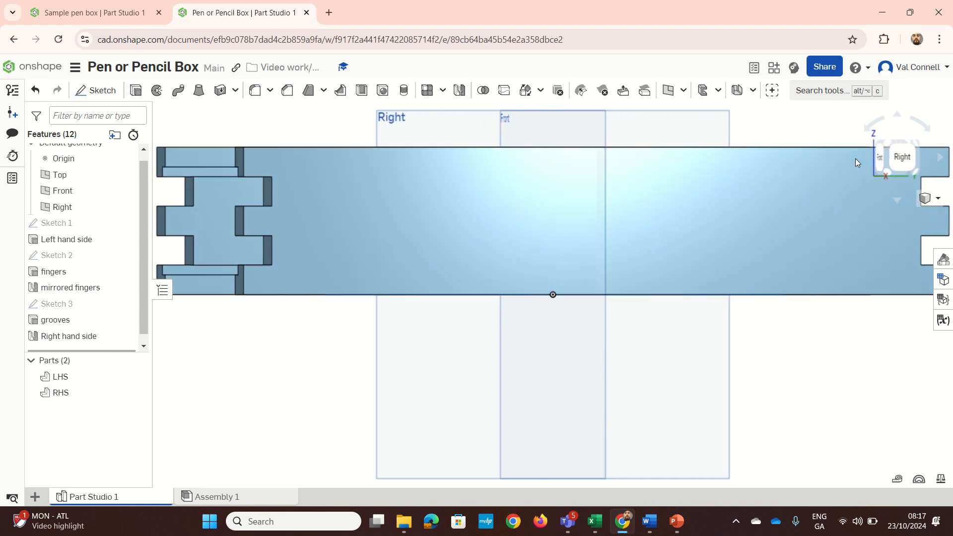
pyautogui.click(855, 158)
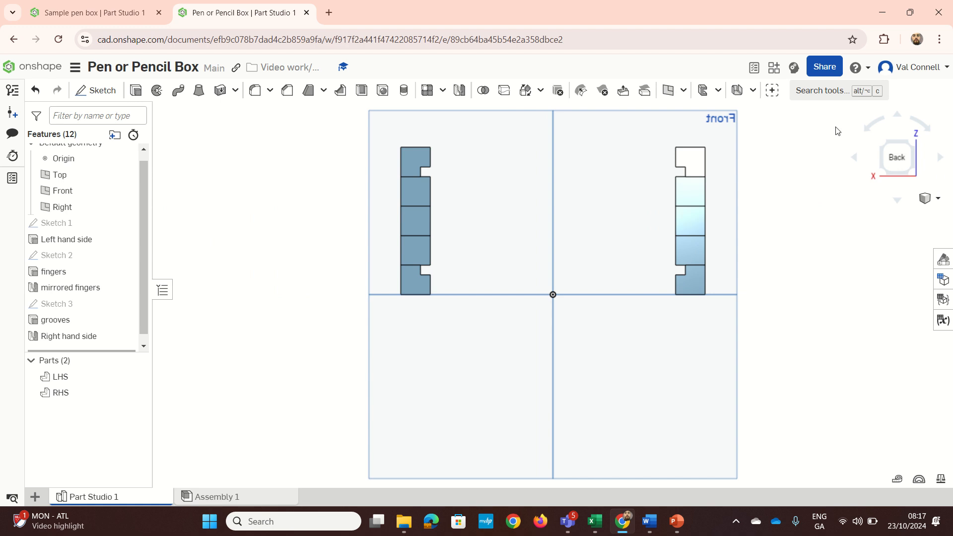
# Step: Start a new sketch on the back end face of the right-hand side piece, viewed from the back
pyautogui.click(94, 91)
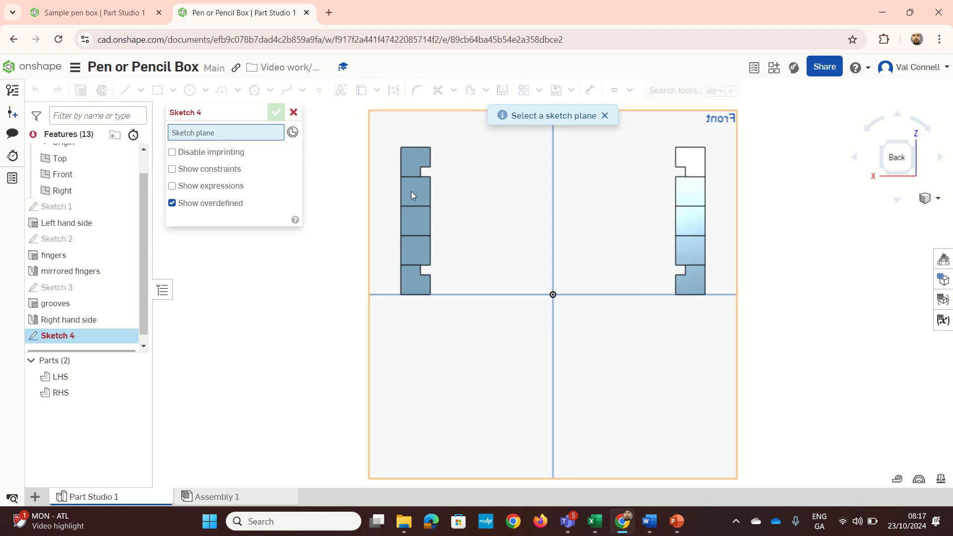
pyautogui.moveTo(422, 191); pyautogui.dragTo(414, 197, button='right')
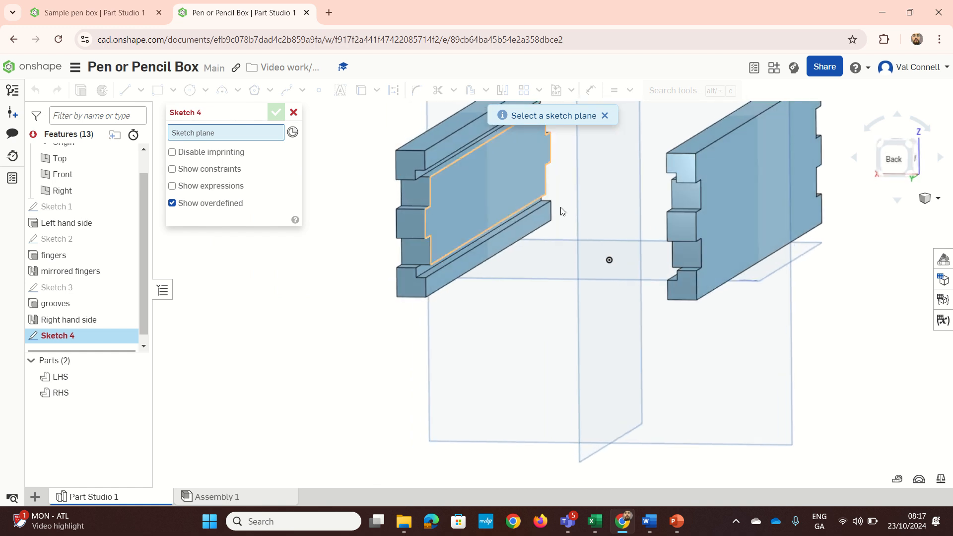
pyautogui.click(410, 161)
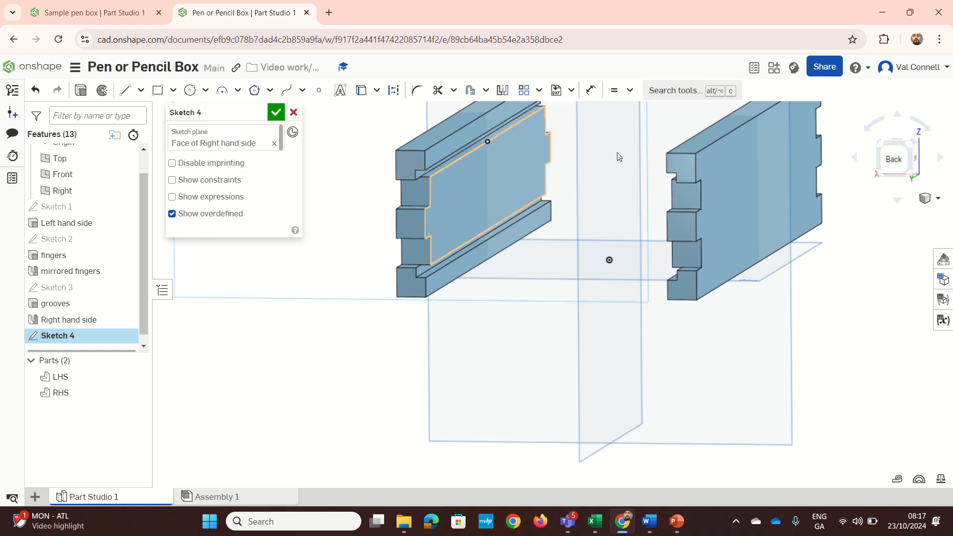
pyautogui.click(888, 169)
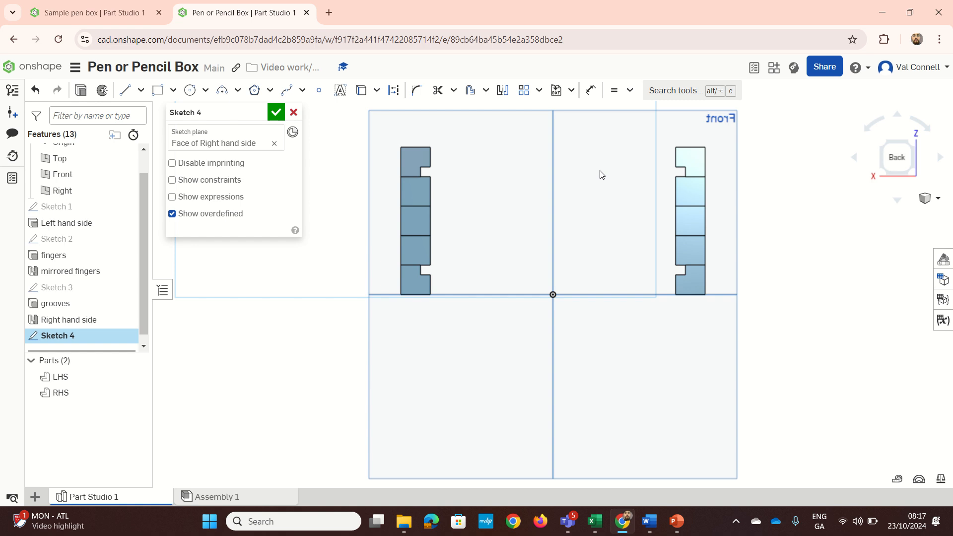
# Step: Sketch a stepped chain of 12 mm lines along the right-hand piece's finger edges, from its top inner corner to its bottom inner corner
pyautogui.moveTo(599, 171); pyautogui.dragTo(592, 174, button='right')
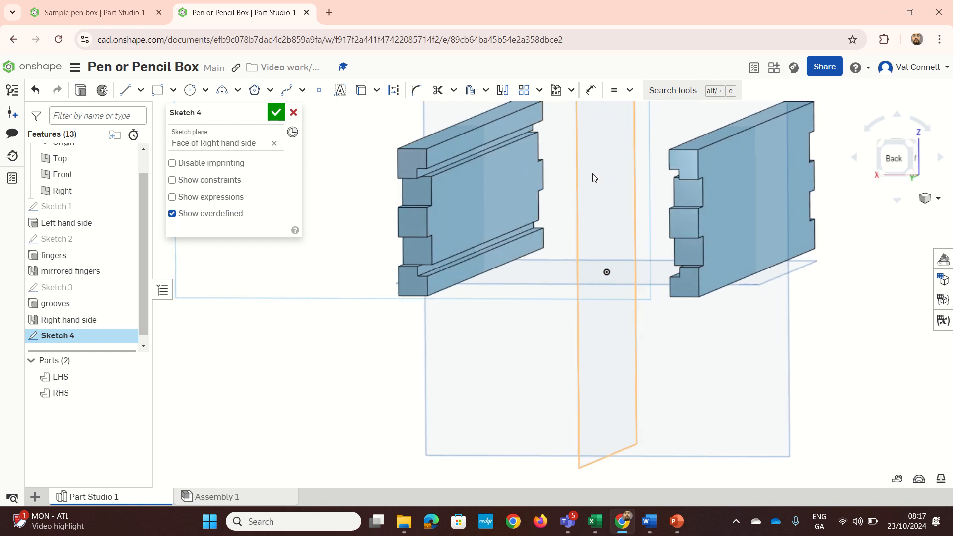
pyautogui.press('l')
pyautogui.click(430, 149)
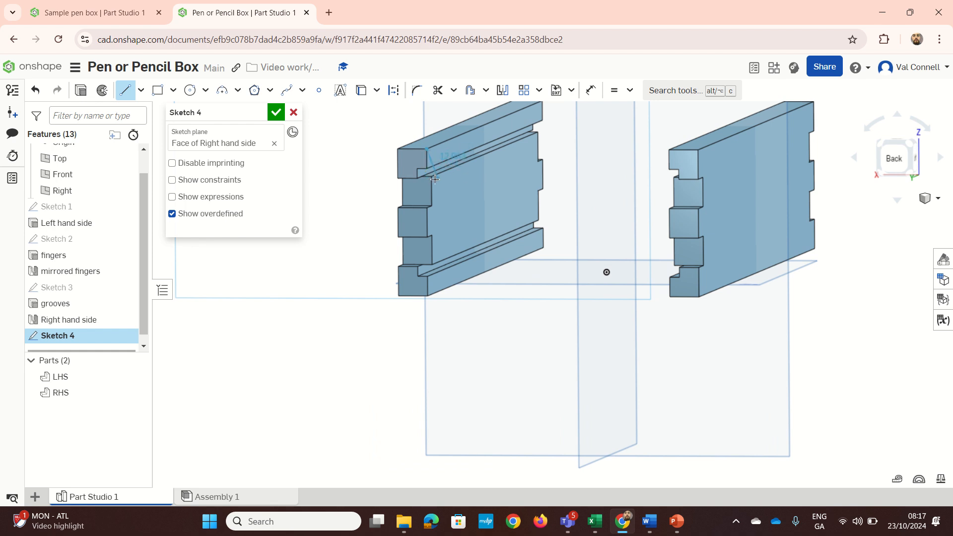
pyautogui.click(397, 179)
pyautogui.click(397, 207)
pyautogui.click(426, 207)
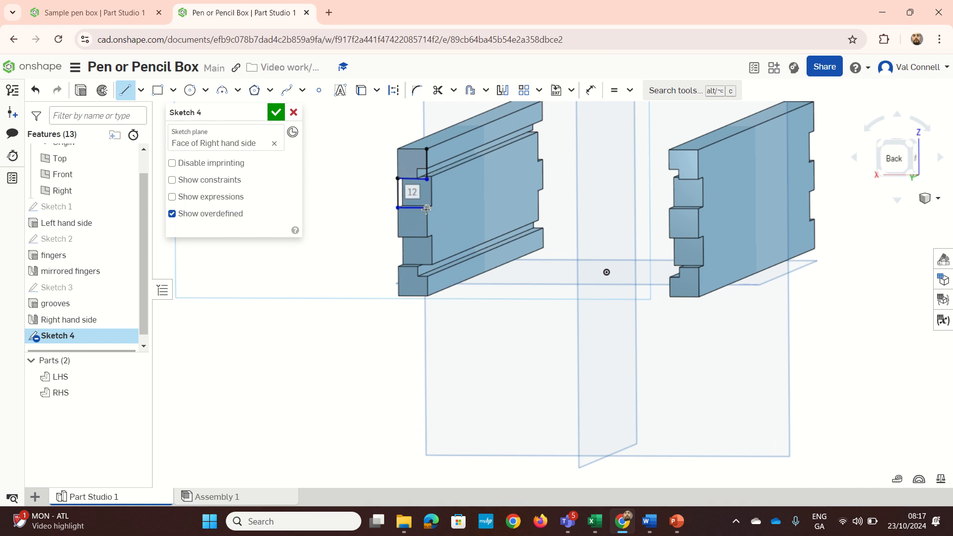
pyautogui.click(429, 236)
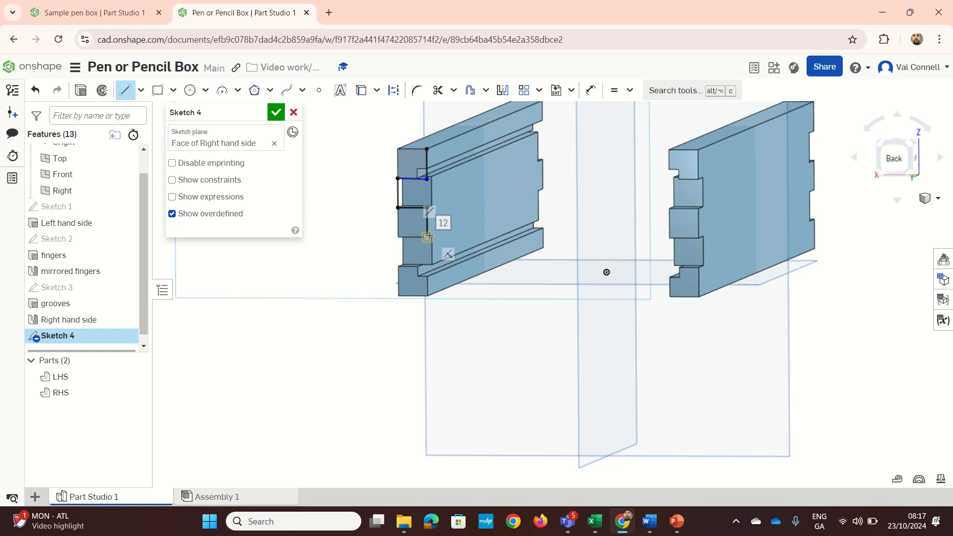
pyautogui.click(398, 237)
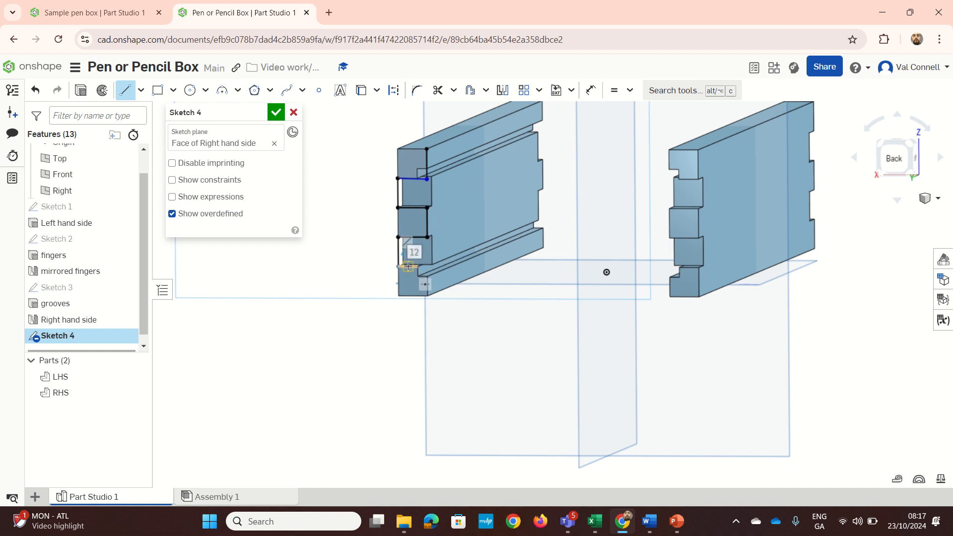
pyautogui.click(408, 266)
pyautogui.click(427, 267)
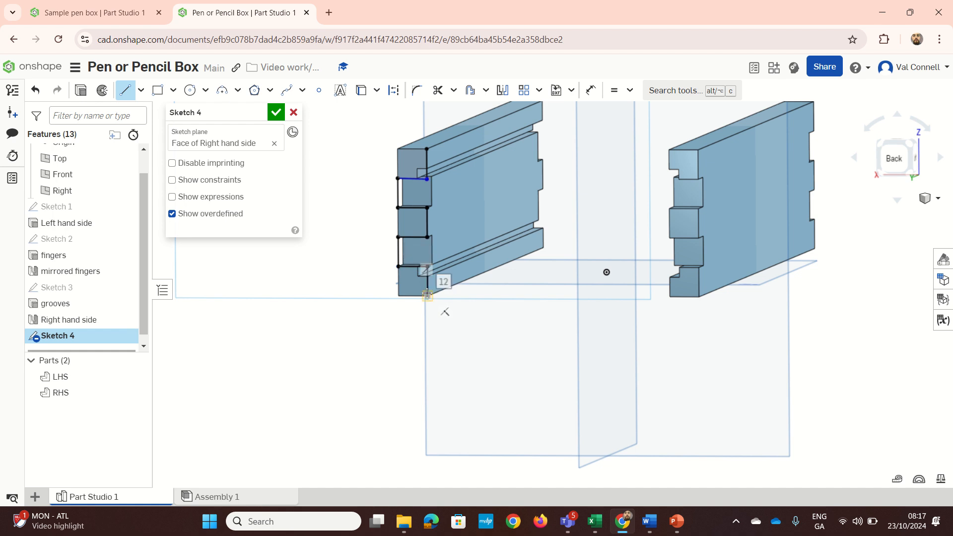
pyautogui.click(427, 296)
pyautogui.click(899, 158)
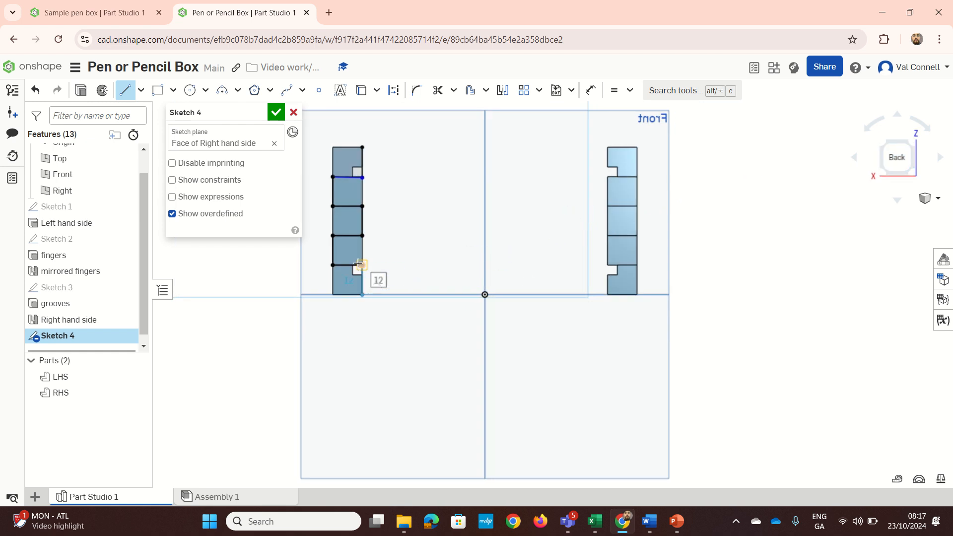
pyautogui.click(359, 264)
pyautogui.press('Escape')
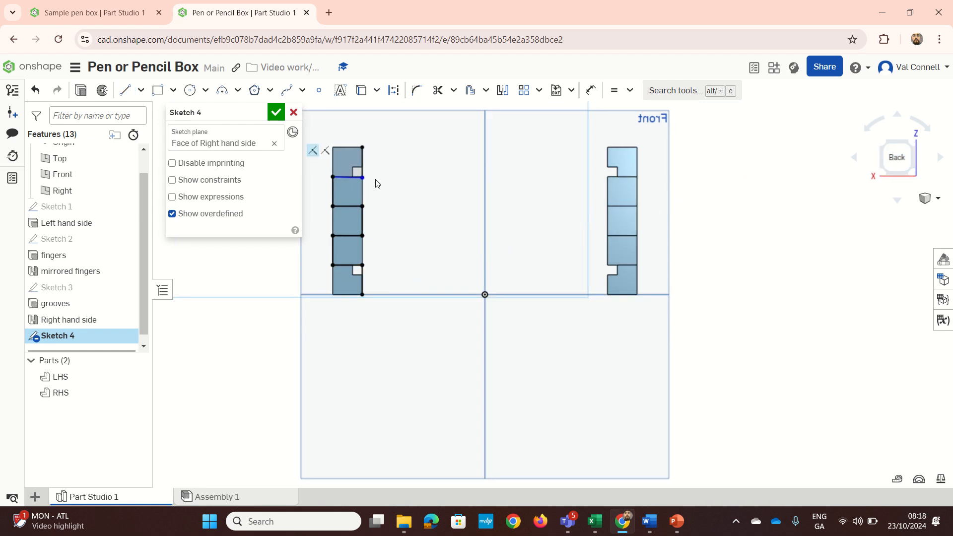
# Step: Constrain the slanted uppermost cross line of the stepped finger outline to be horizontal
pyautogui.scroll(1, 376, 182)
pyautogui.scroll(-1, 305, 412)
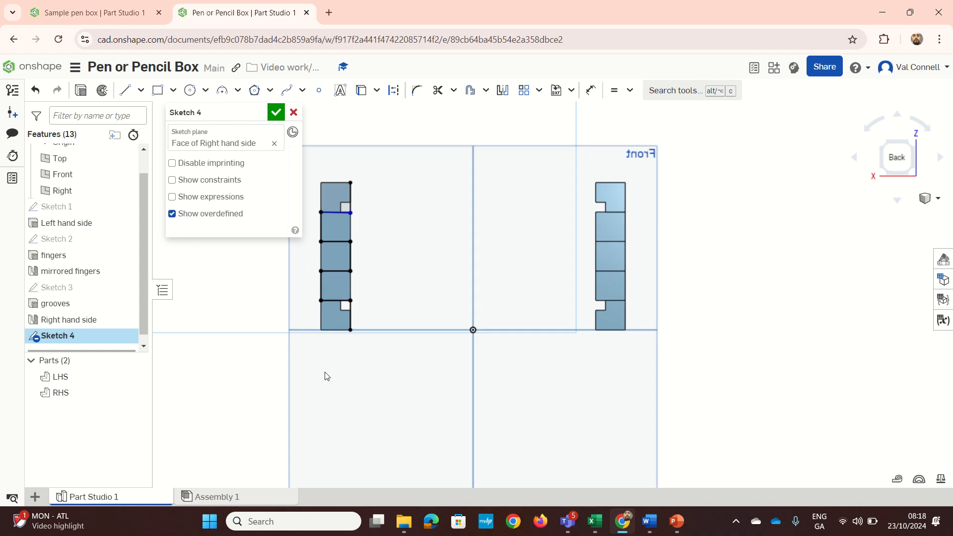
pyautogui.click(337, 212)
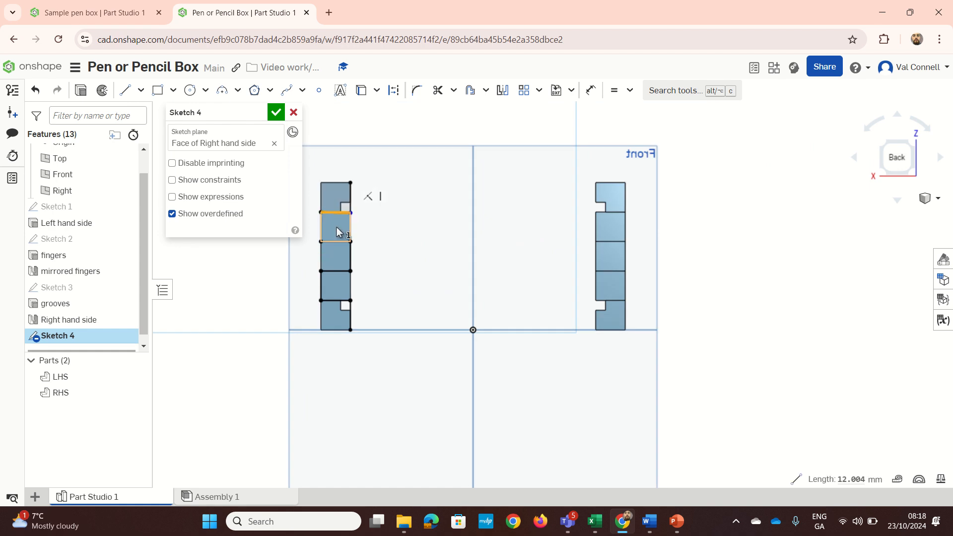
pyautogui.press('Escape')
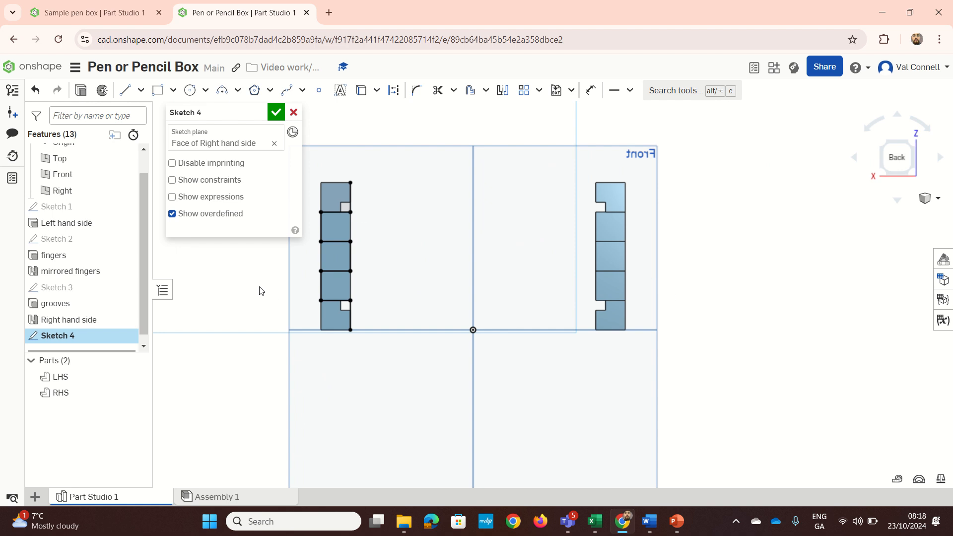
# Step: Close the half outline with 50 mm top and bottom lines and a 60 mm vertical construction centreline through the origin
pyautogui.scroll(-1, 259, 288)
pyautogui.scroll(-2, 347, 159)
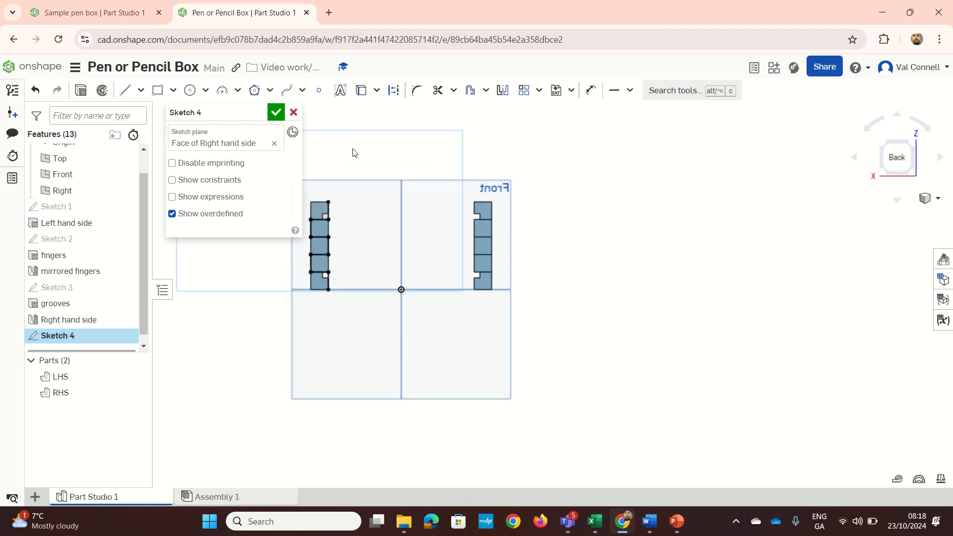
pyautogui.scroll(3, 323, 185)
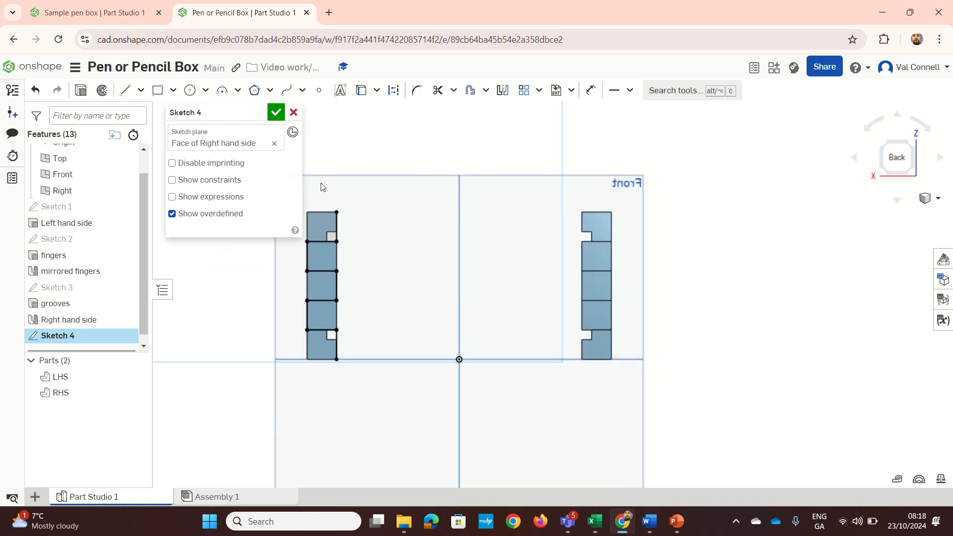
pyautogui.press('l')
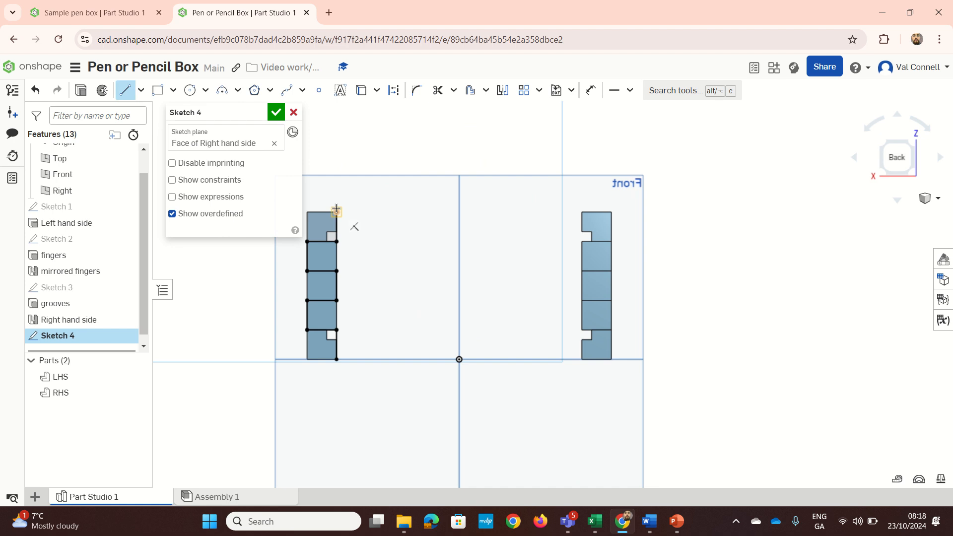
pyautogui.click(336, 212)
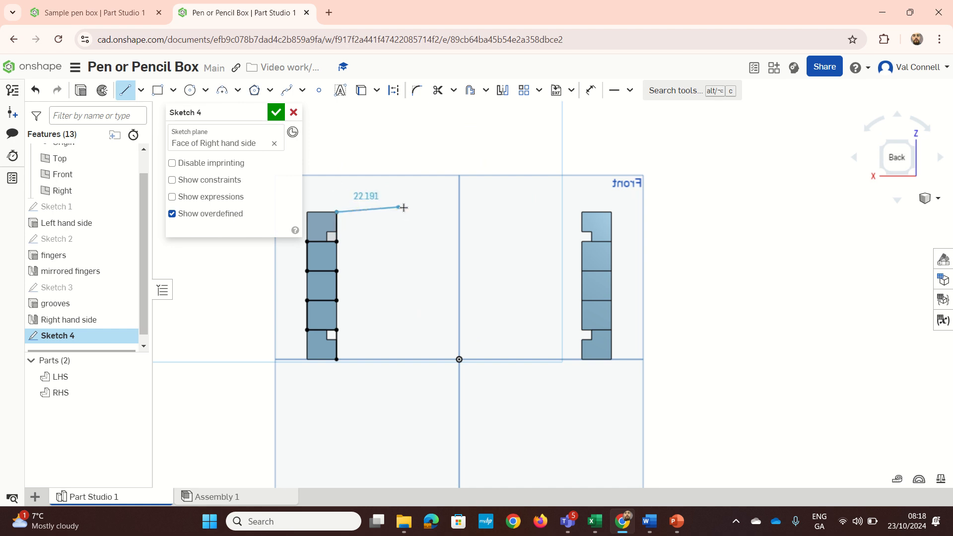
pyautogui.click(456, 212)
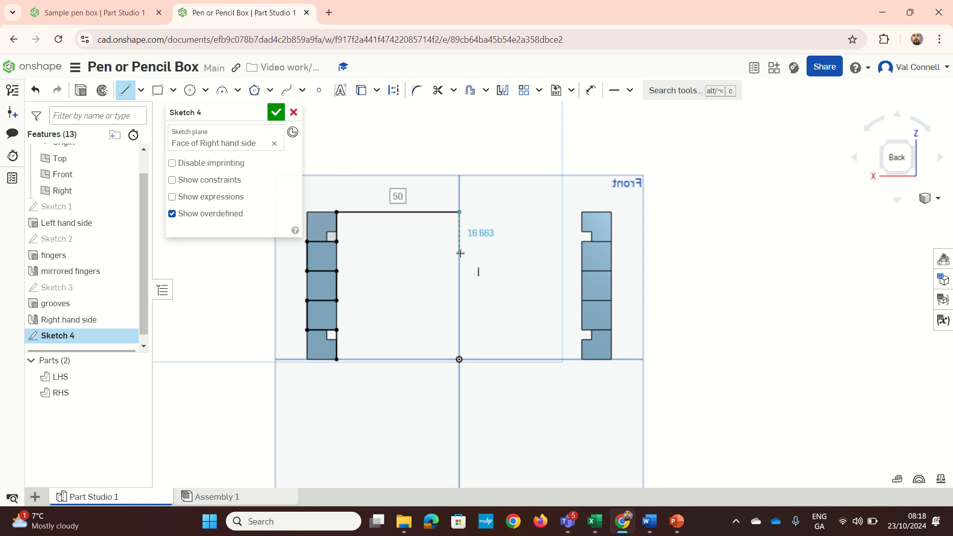
pyautogui.press('q')
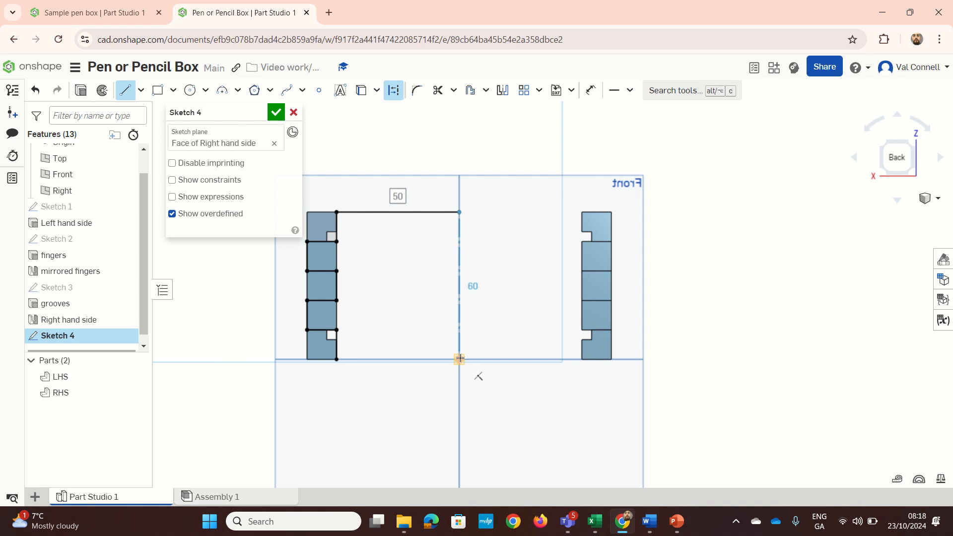
pyautogui.click(459, 358)
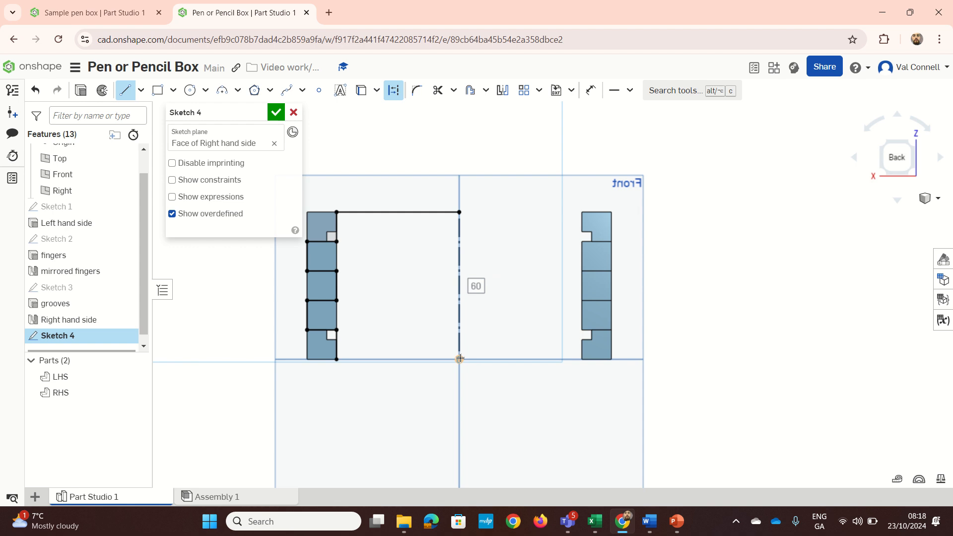
pyautogui.press('q')
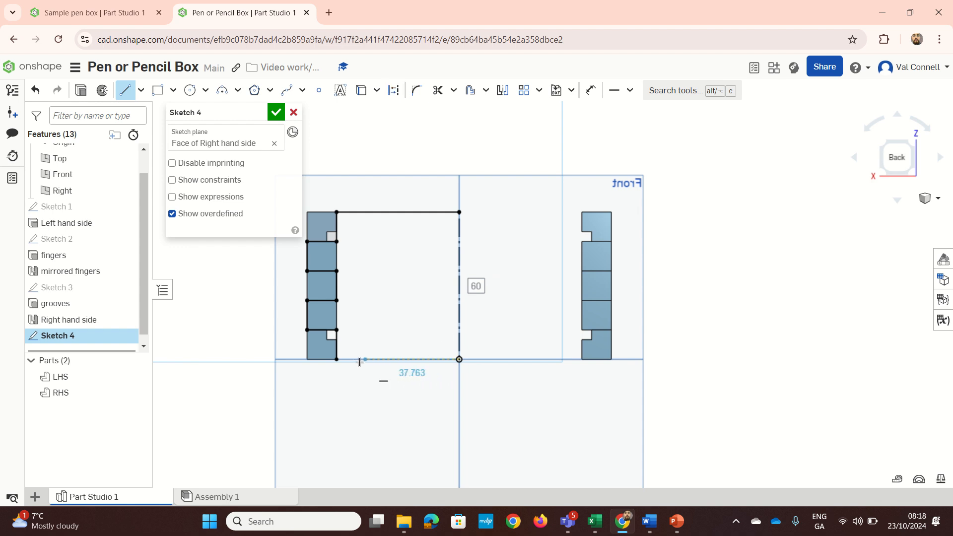
pyautogui.click(338, 358)
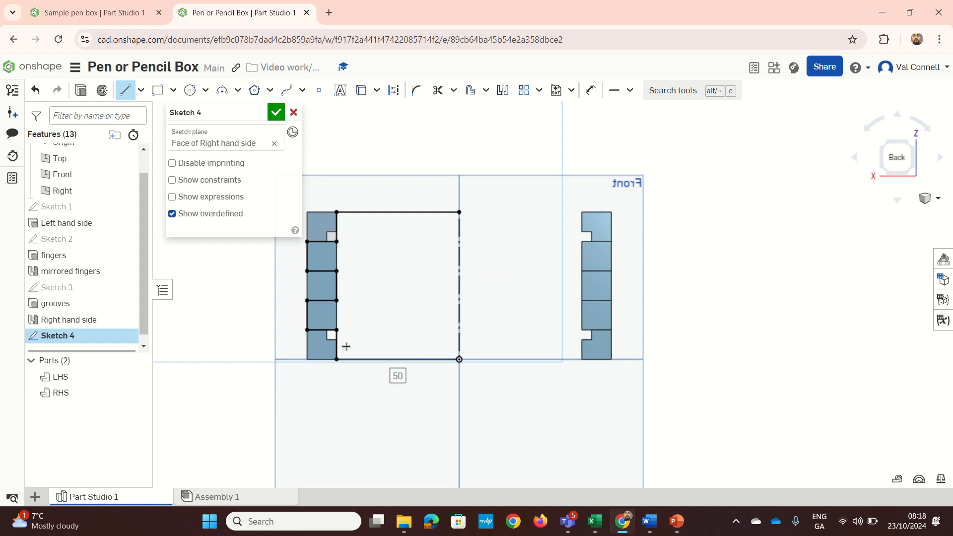
# Step: Mirror the stepped half outline and its top and bottom lines across the vertical centreline to close the end-piece profile
pyautogui.moveTo(369, 312)
pyautogui.mouseDown(button='right')
pyautogui.moveTo(392, 318)
pyautogui.moveTo(366, 316)
pyautogui.mouseUp(button='right')
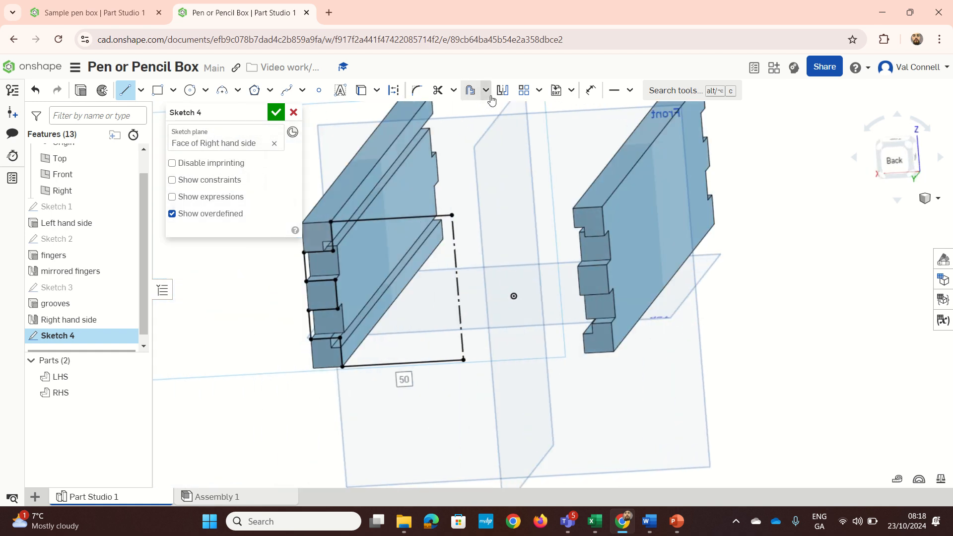
pyautogui.click(496, 94)
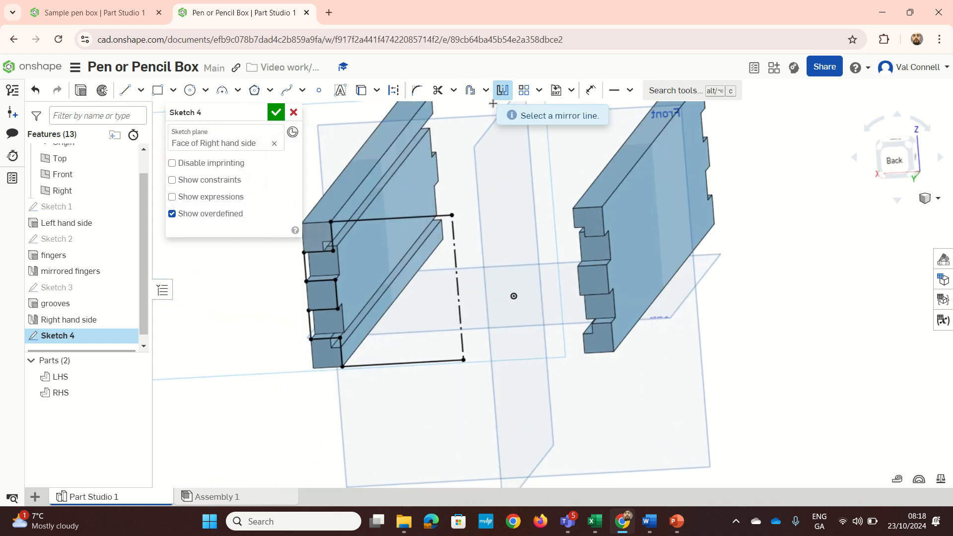
pyautogui.click(455, 234)
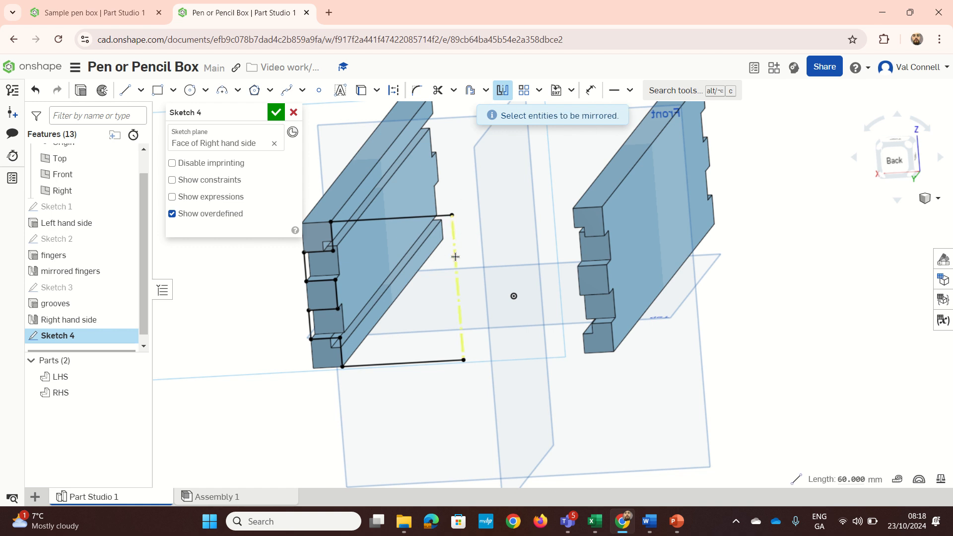
pyautogui.scroll(-2, 453, 262)
pyautogui.click(422, 335)
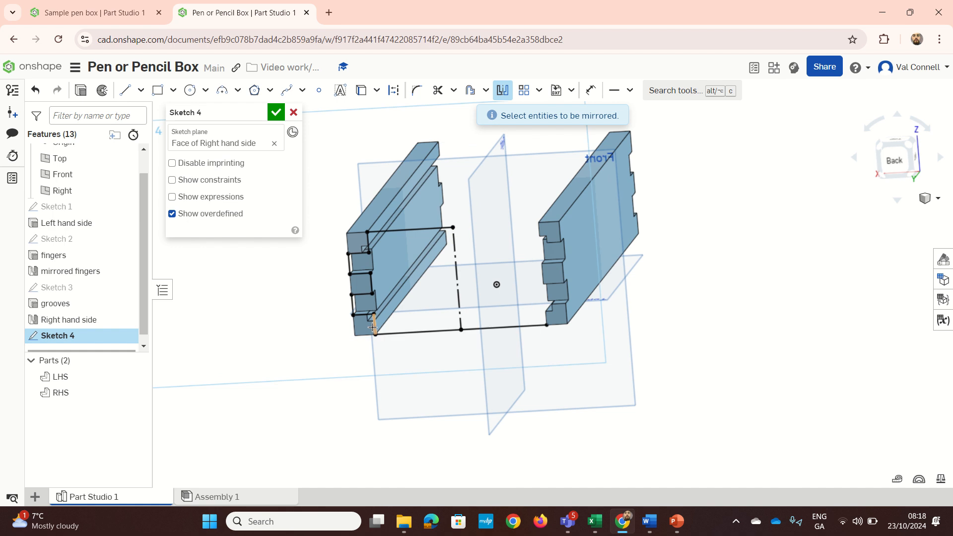
pyautogui.click(367, 314)
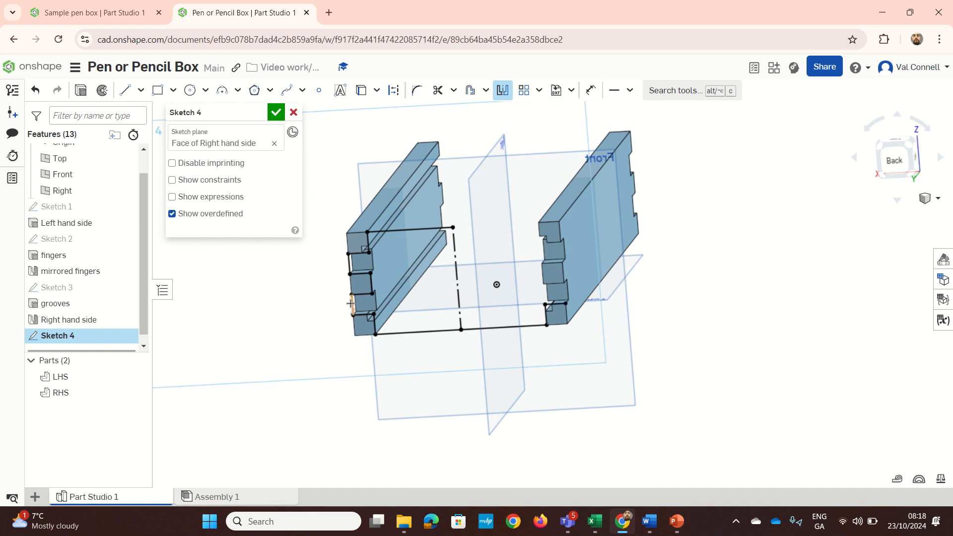
pyautogui.click(352, 304)
pyautogui.click(362, 294)
pyautogui.click(372, 283)
pyautogui.click(349, 263)
pyautogui.click(358, 252)
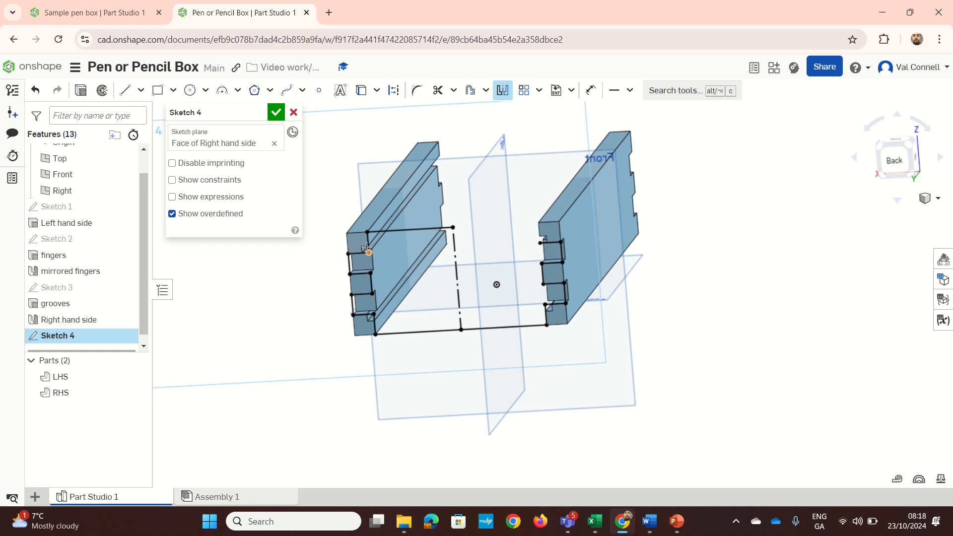
pyautogui.click(367, 244)
pyautogui.click(380, 233)
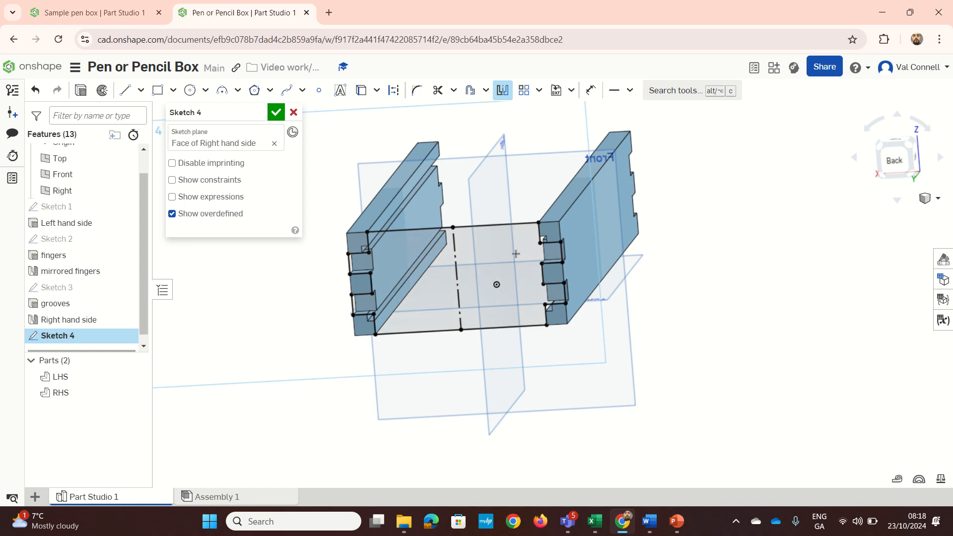
# Step: Extrude the closed end-piece profile as a new part, reversed inward between the side pieces, with a blind depth of 4 mm
pyautogui.moveTo(516, 254); pyautogui.dragTo(492, 274, button='right')
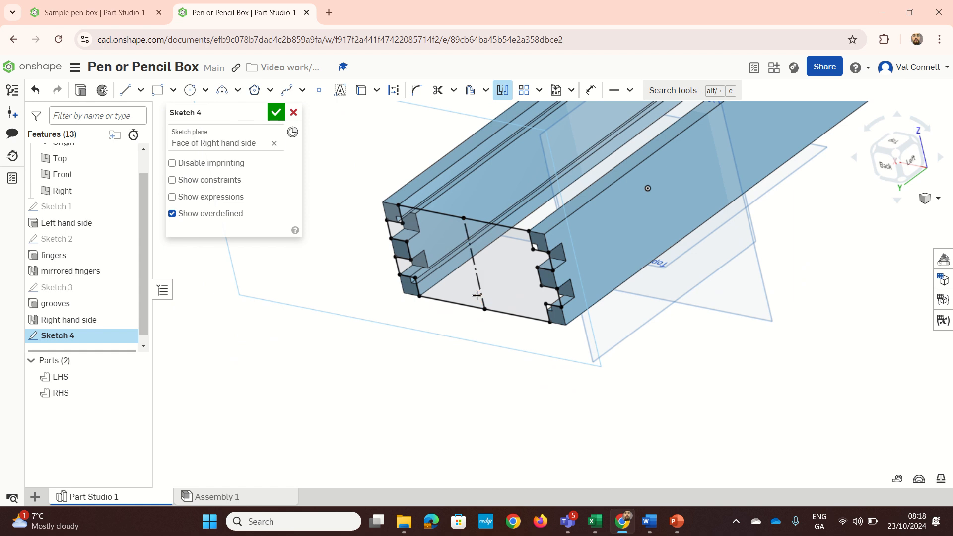
pyautogui.press('Return')
pyautogui.hotkey('shift', 'e')
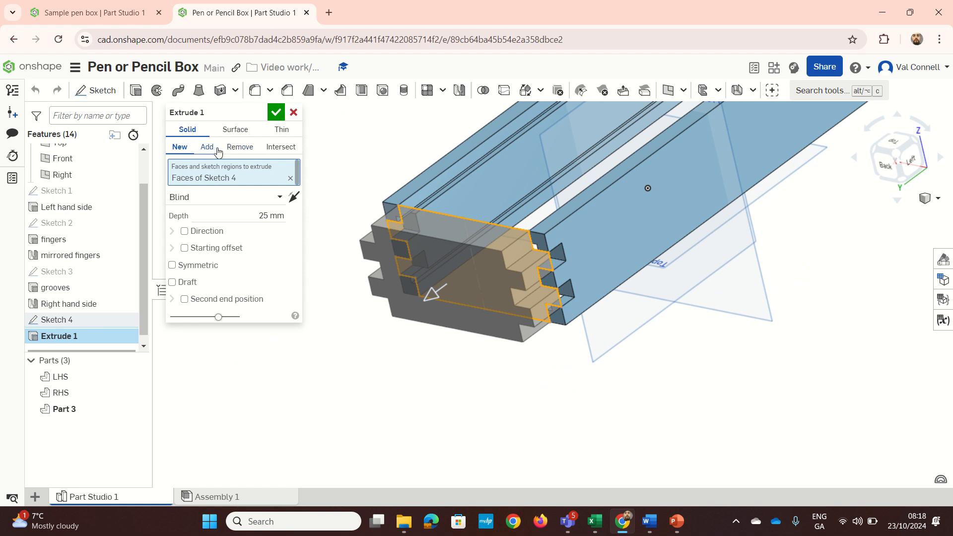
pyautogui.moveTo(491, 231)
pyautogui.mouseDown(button='right')
pyautogui.moveTo(457, 231)
pyautogui.moveTo(466, 245)
pyautogui.mouseUp(button='right')
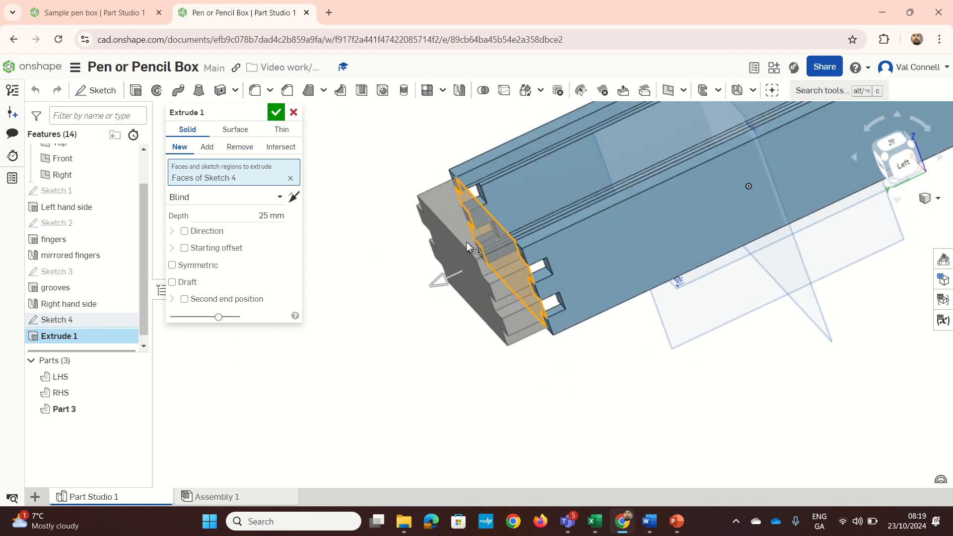
pyautogui.click(293, 198)
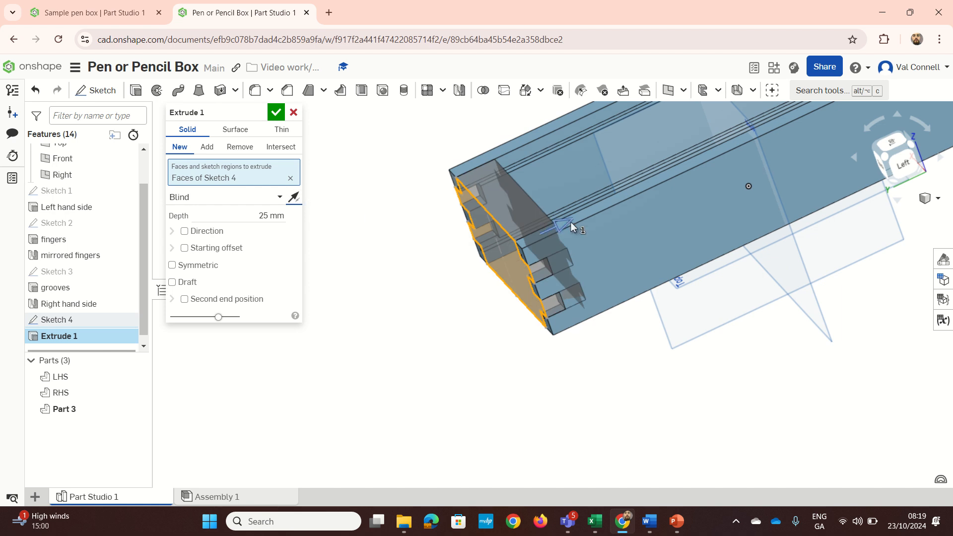
pyautogui.moveTo(571, 221); pyautogui.dragTo(538, 238)
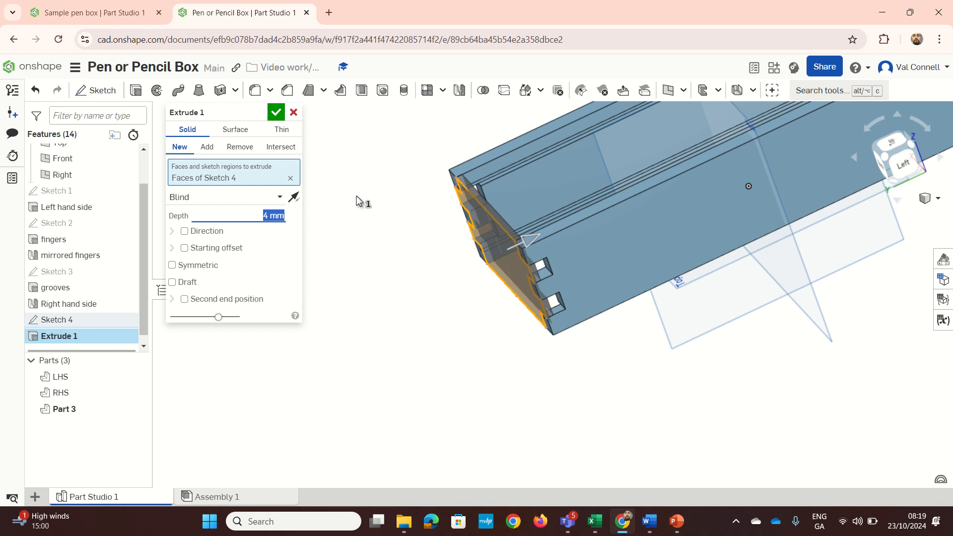
# Step: Change the extrusion's end condition to Up to face, ending at the inner face of a finger notch on the right-hand side piece
pyautogui.click(266, 197)
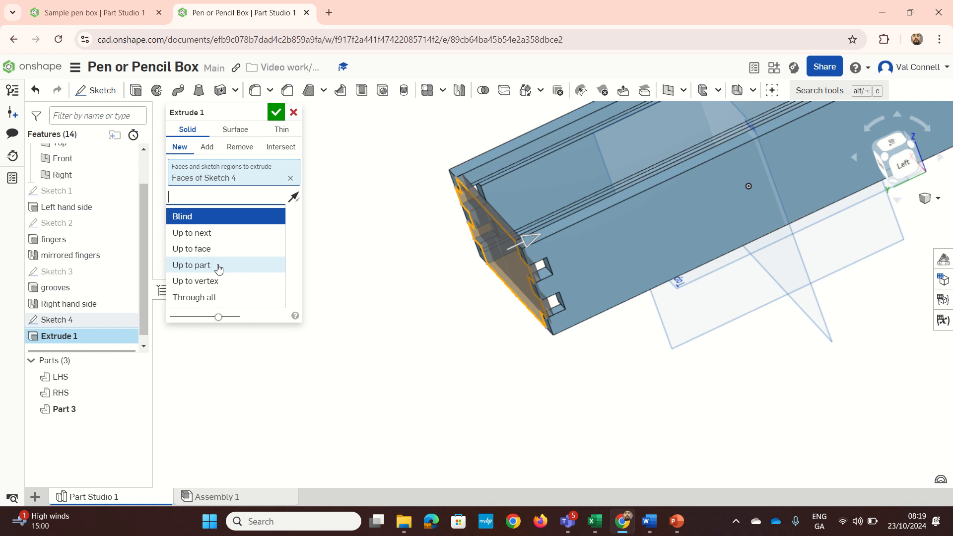
pyautogui.click(217, 248)
pyautogui.scroll(5, 497, 197)
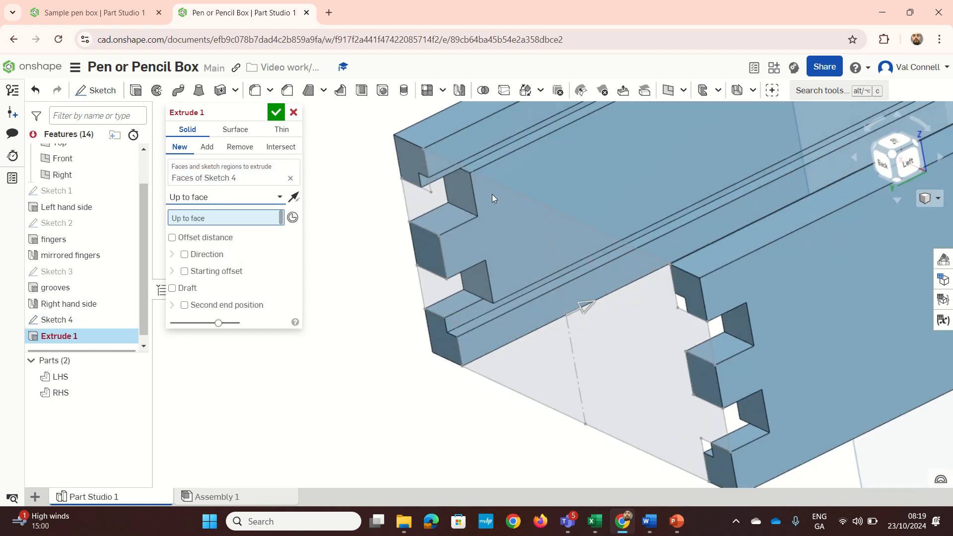
pyautogui.moveTo(480, 190); pyautogui.dragTo(523, 273, button='right')
pyautogui.click(481, 178)
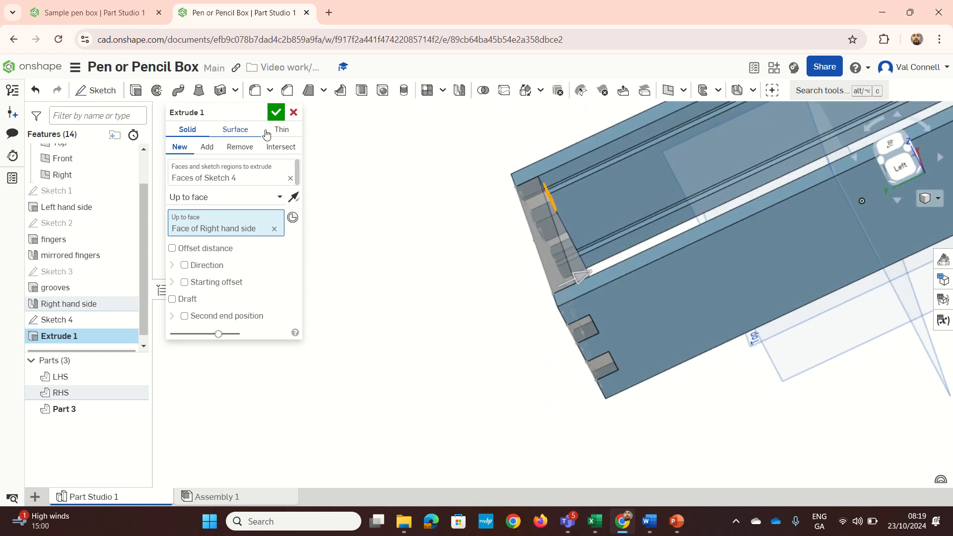
pyautogui.click(276, 113)
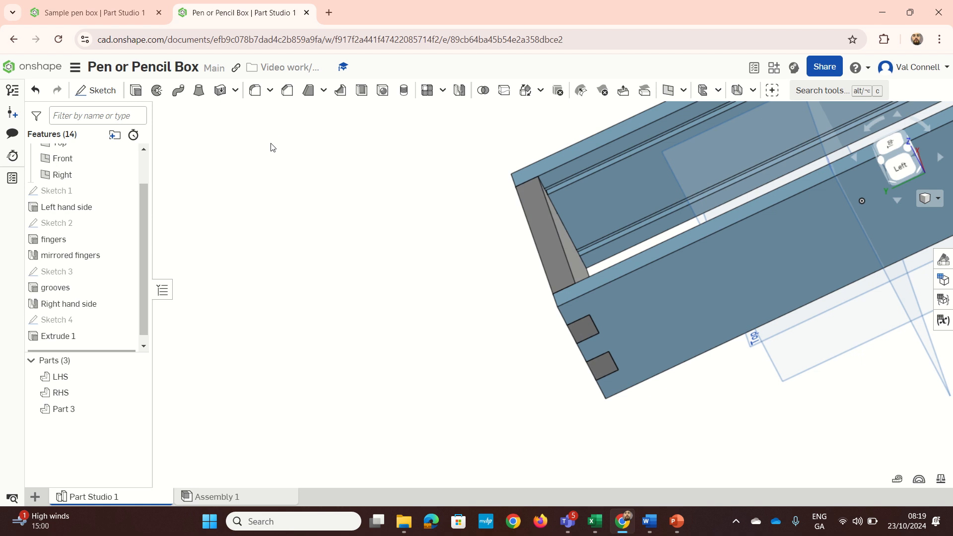
# Step: Rename the new end-piece part as Back
pyautogui.click(60, 409)
pyautogui.rightClick(60, 411)
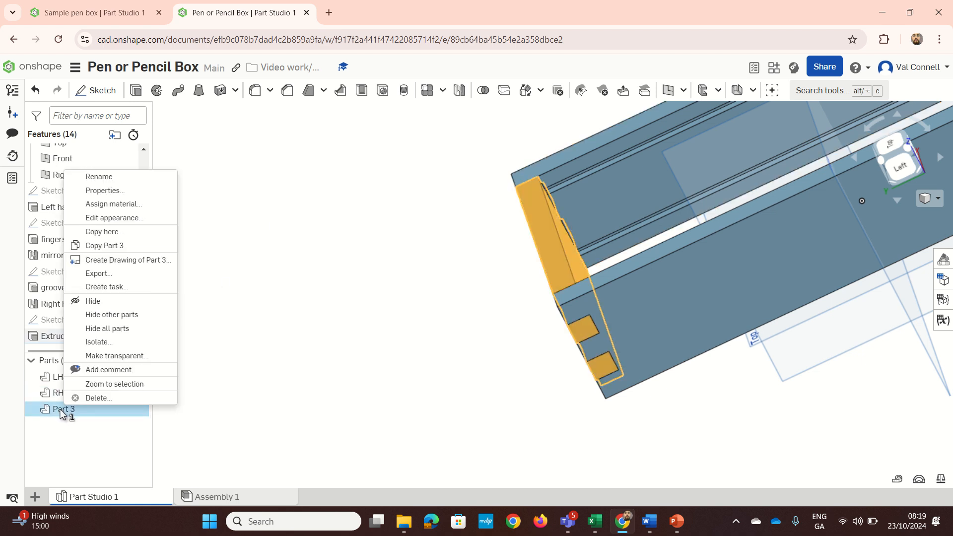
pyautogui.click(103, 179)
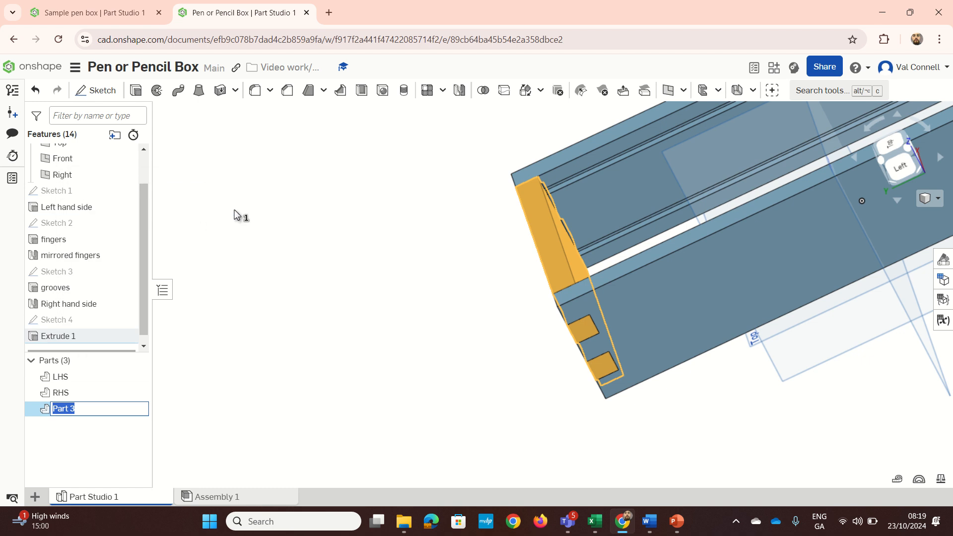
pyautogui.write('Back')
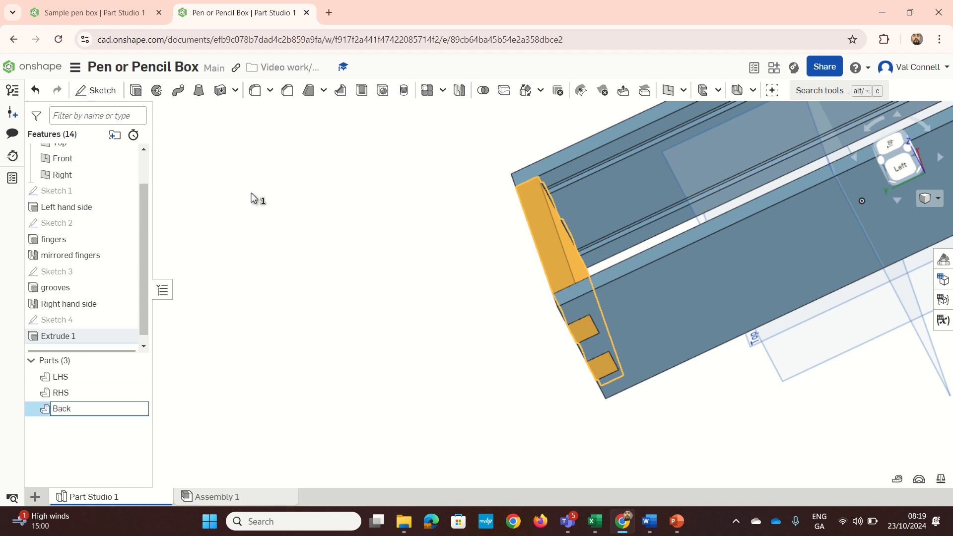
pyautogui.click(385, 231)
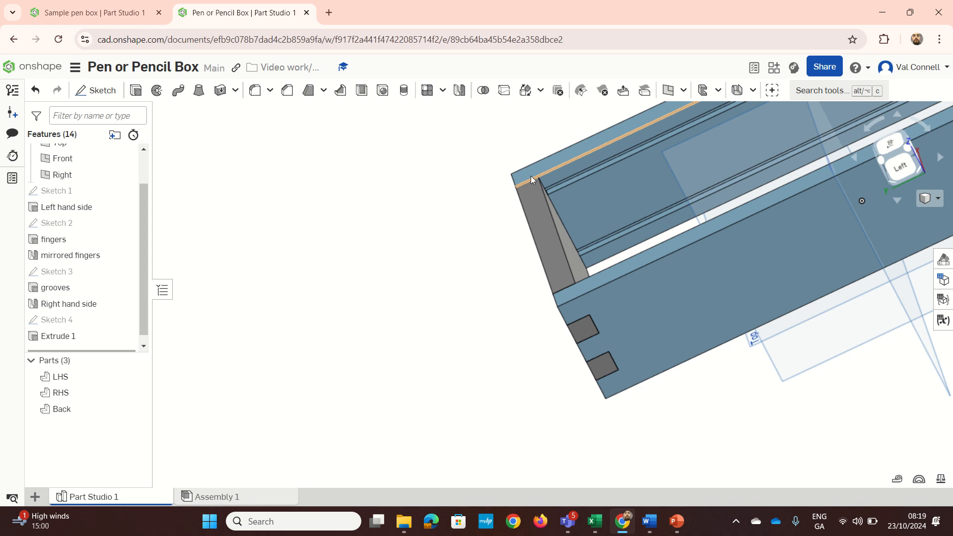
# Step: Start a new sketch on the inner face of the Back part, viewed from the front
pyautogui.scroll(-5, 496, 298)
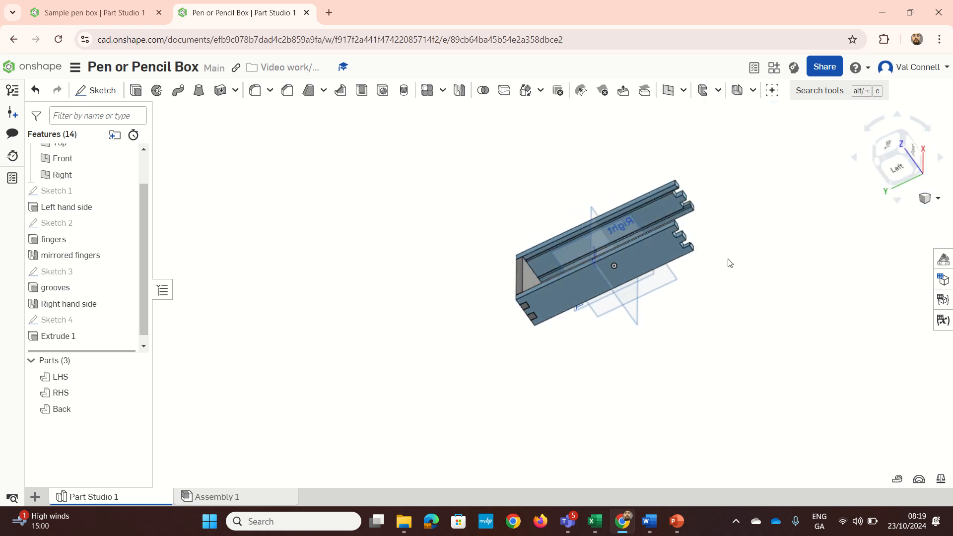
pyautogui.moveTo(729, 262); pyautogui.dragTo(727, 307, button='right')
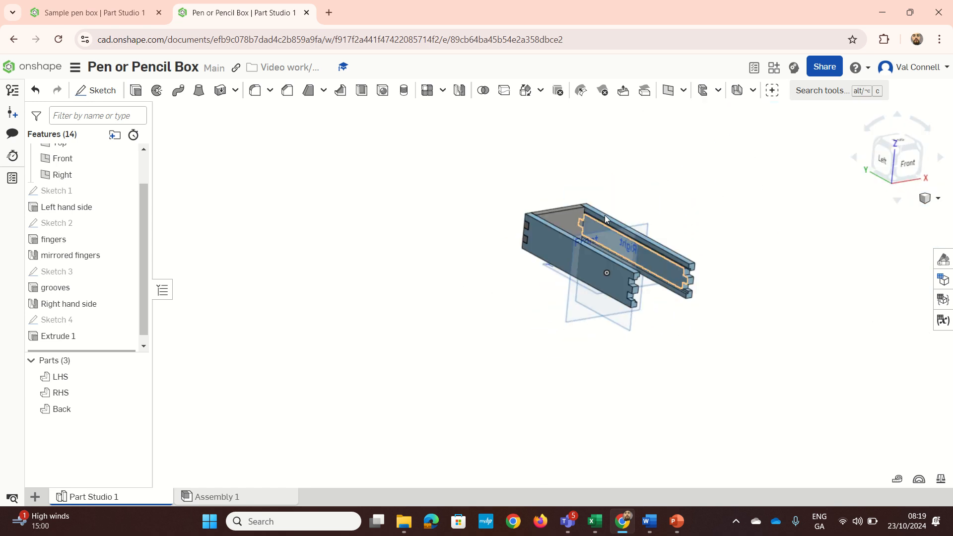
pyautogui.click(114, 92)
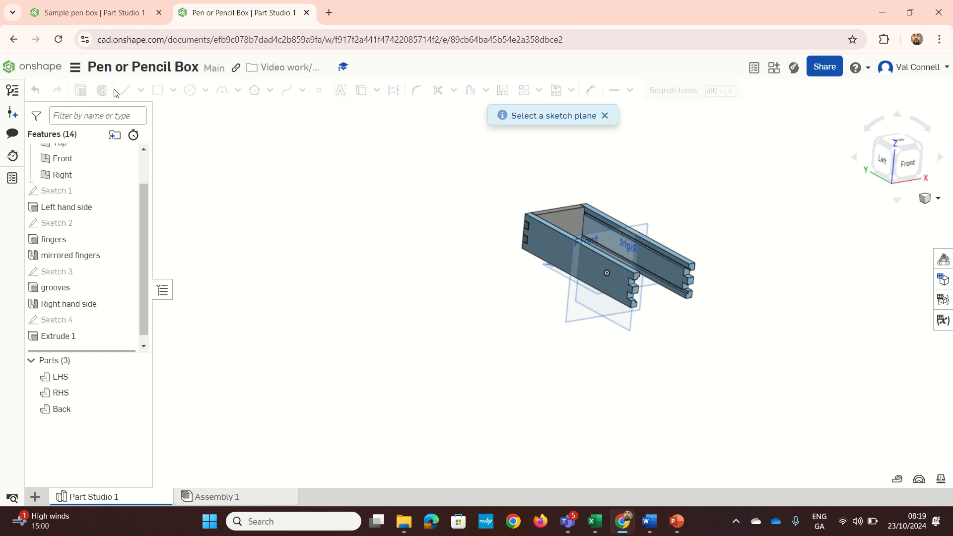
pyautogui.click(556, 220)
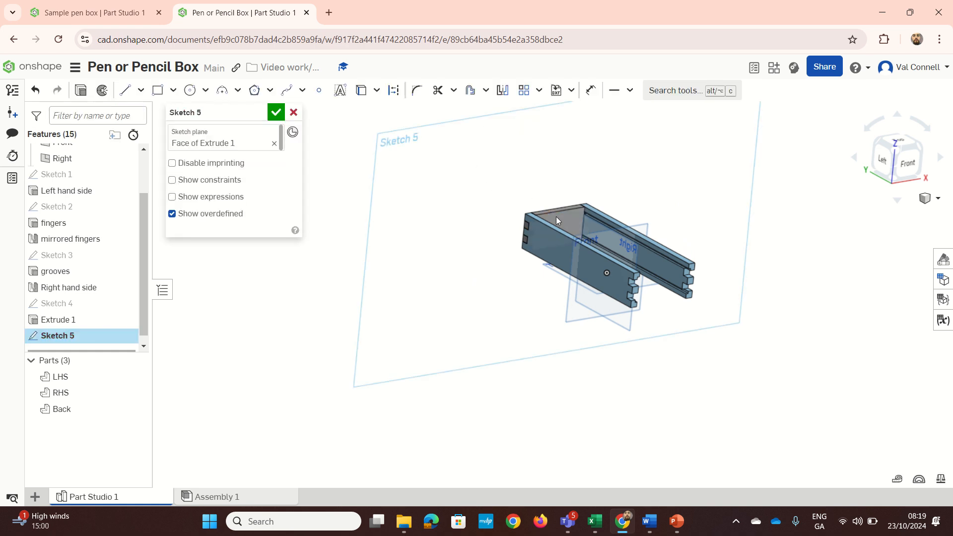
pyautogui.click(911, 165)
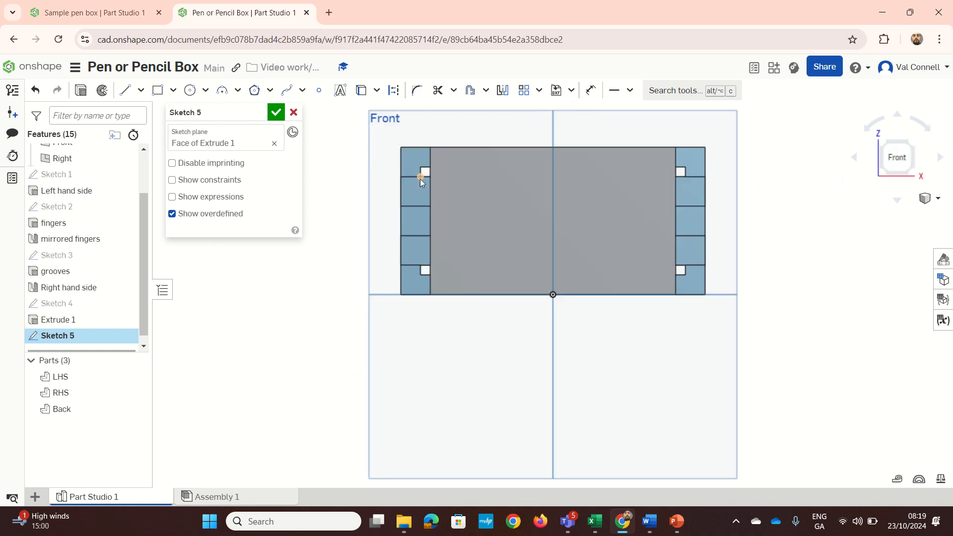
# Step: Draw a corner rectangle about 112 mm wide across both upper grooves, its lower edge on the finger line beneath them
pyautogui.click(158, 98)
pyautogui.scroll(5, 418, 167)
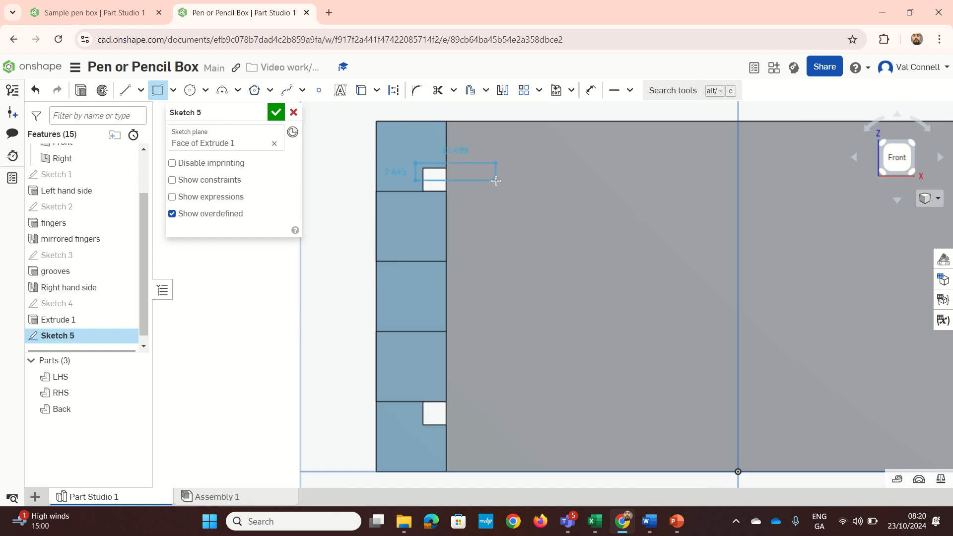
pyautogui.scroll(-3, 491, 176)
pyautogui.scroll(3, 837, 184)
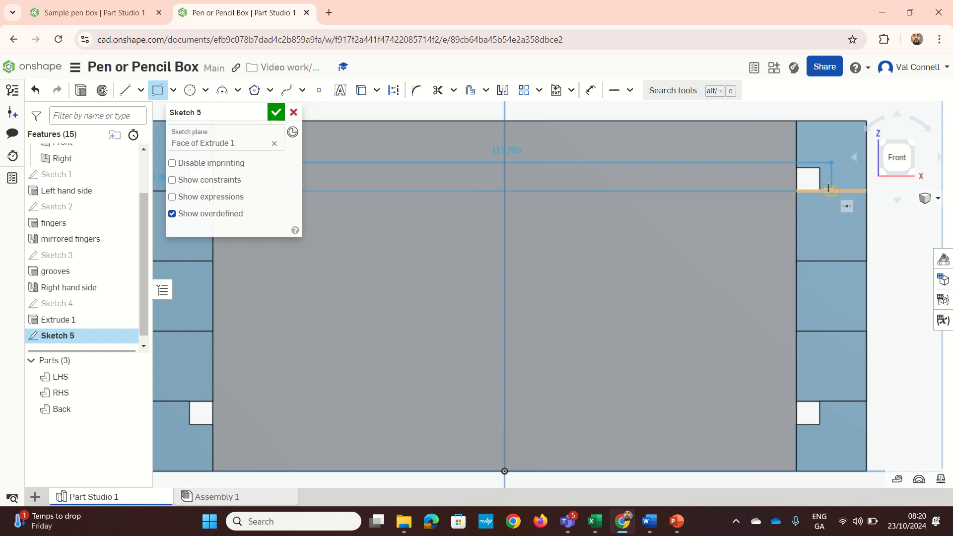
pyautogui.scroll(3, 838, 183)
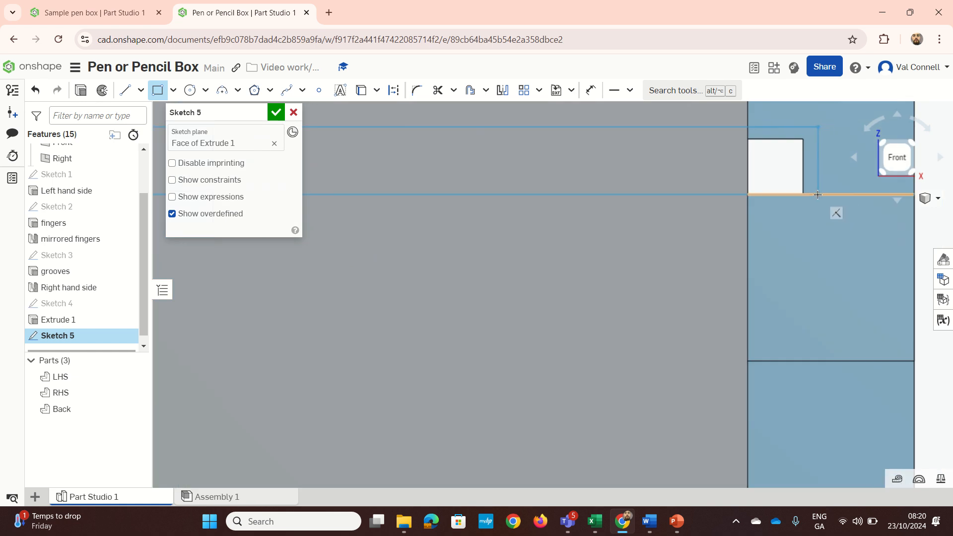
pyautogui.click(843, 195)
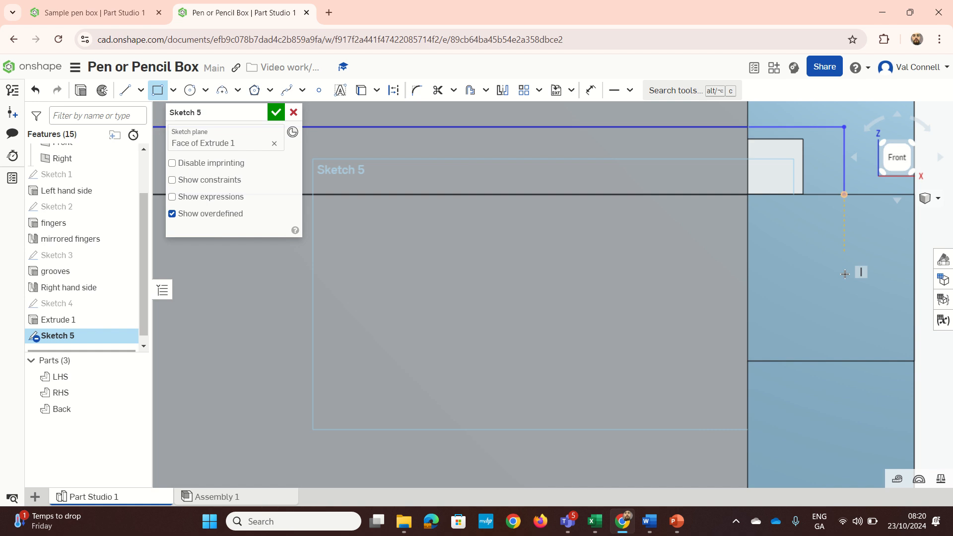
# Step: Draw a second corner rectangle across both lower grooves, its upper edge on the finger line along their tops
pyautogui.scroll(-2, 793, 282)
pyautogui.scroll(-3, 793, 282)
pyautogui.scroll(1, 794, 248)
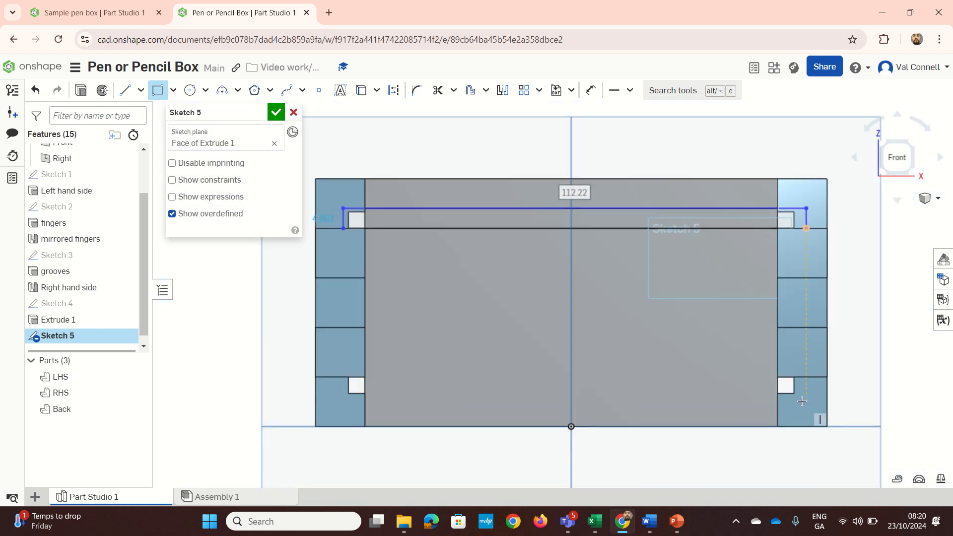
pyautogui.click(805, 401)
pyautogui.scroll(-1, 340, 378)
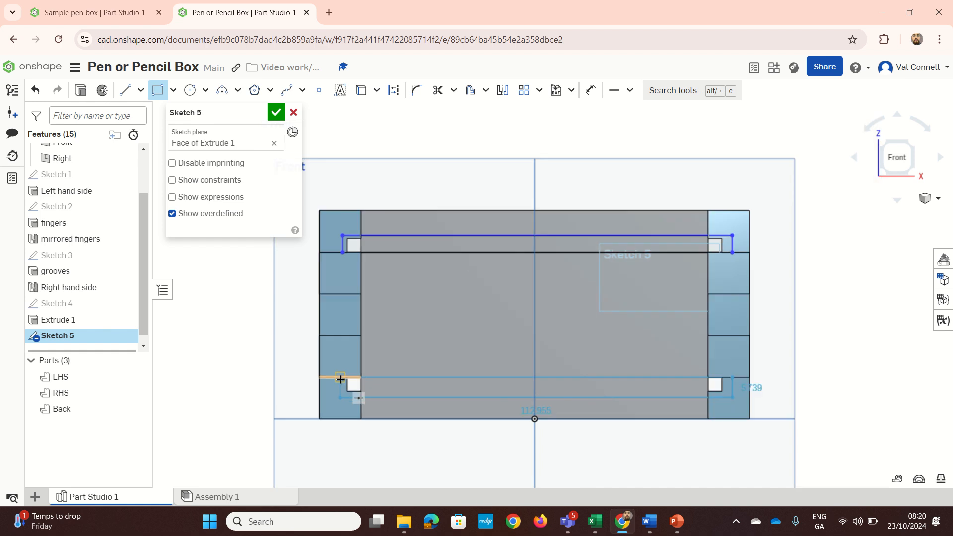
# Step: Finish the lower groove rectangle in Sketch 5, about 116 mm wide, placing its corner on the finger edge of the left side piece
pyautogui.scroll(-1, 340, 378)
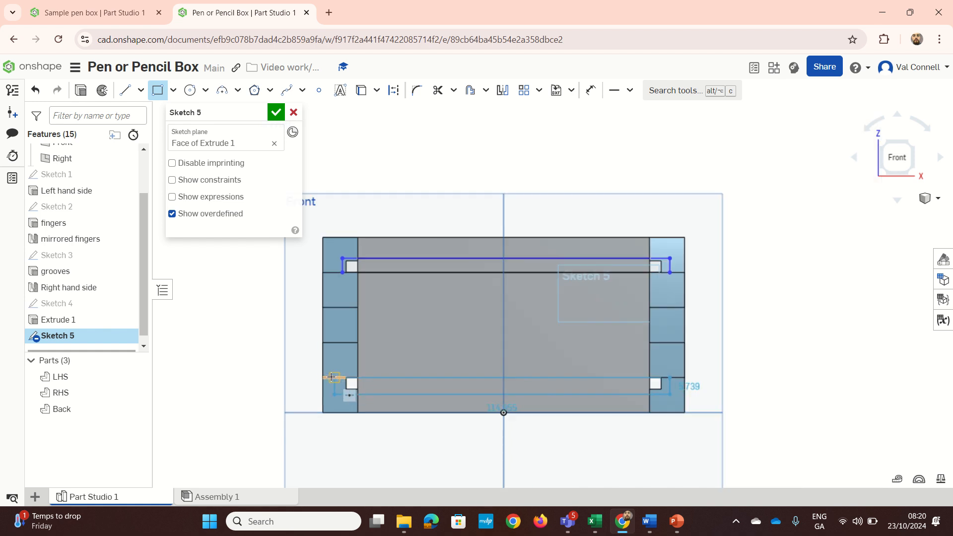
pyautogui.scroll(5, 331, 377)
pyautogui.click(333, 380)
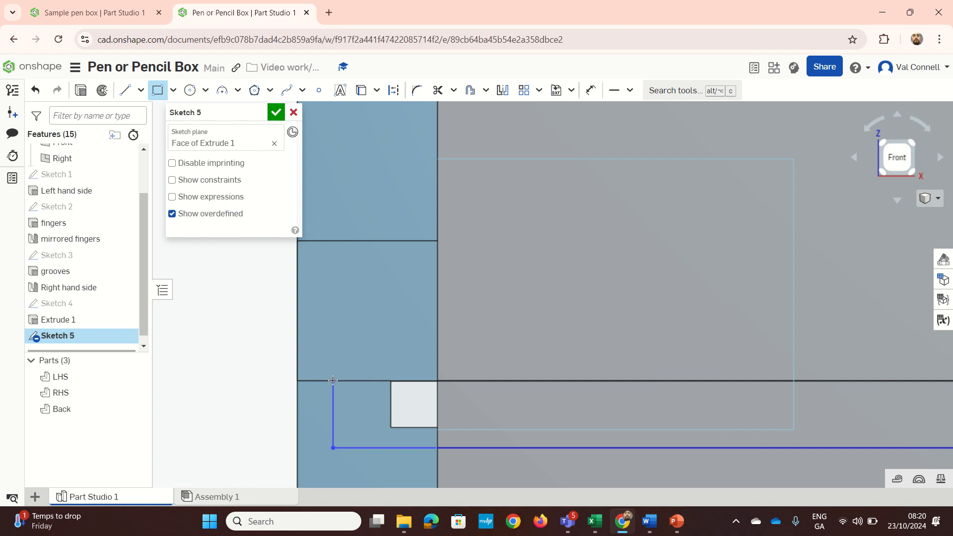
pyautogui.scroll(-5, 332, 380)
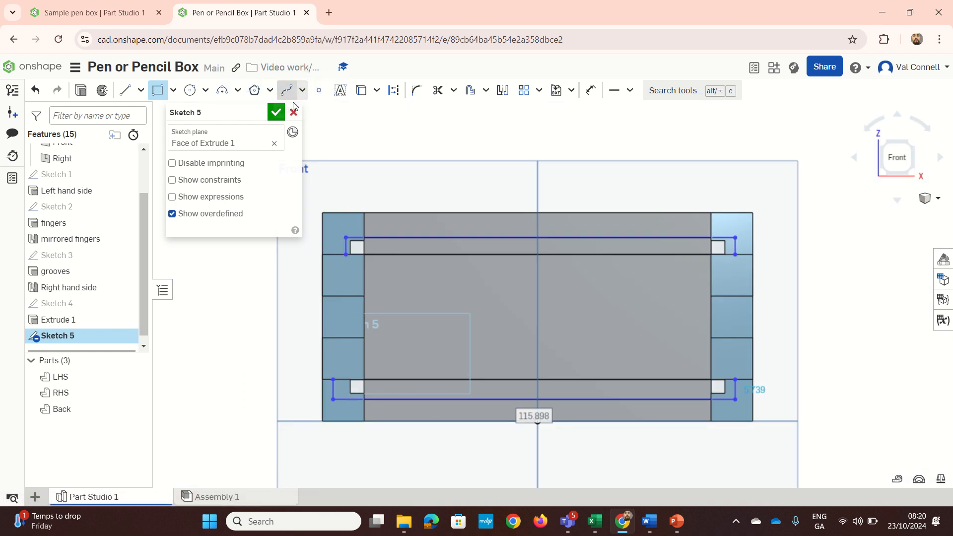
pyautogui.press('Escape')
# Step: Make the upper rectangle's top-left corner coincident with the top corner of the left side piece's upper groove
pyautogui.scroll(3, 350, 202)
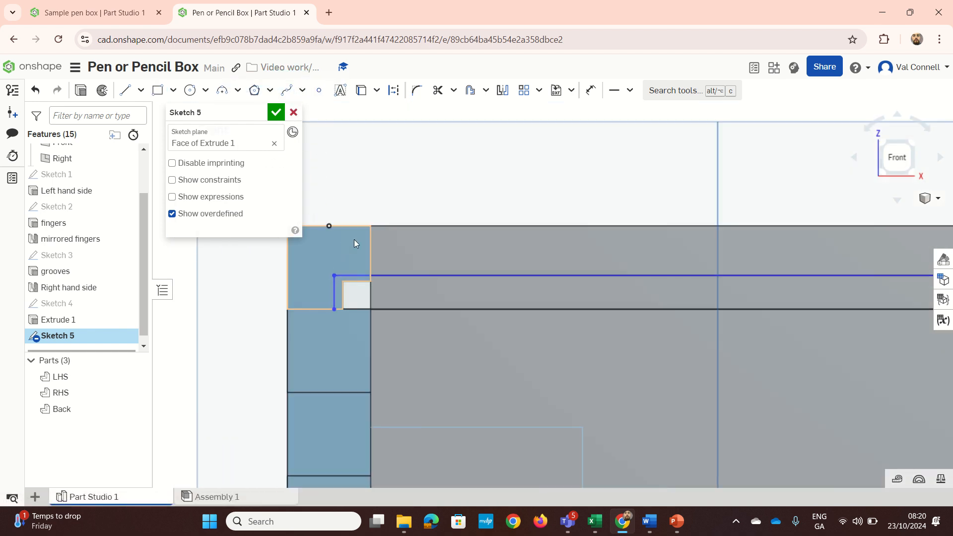
pyautogui.click(333, 276)
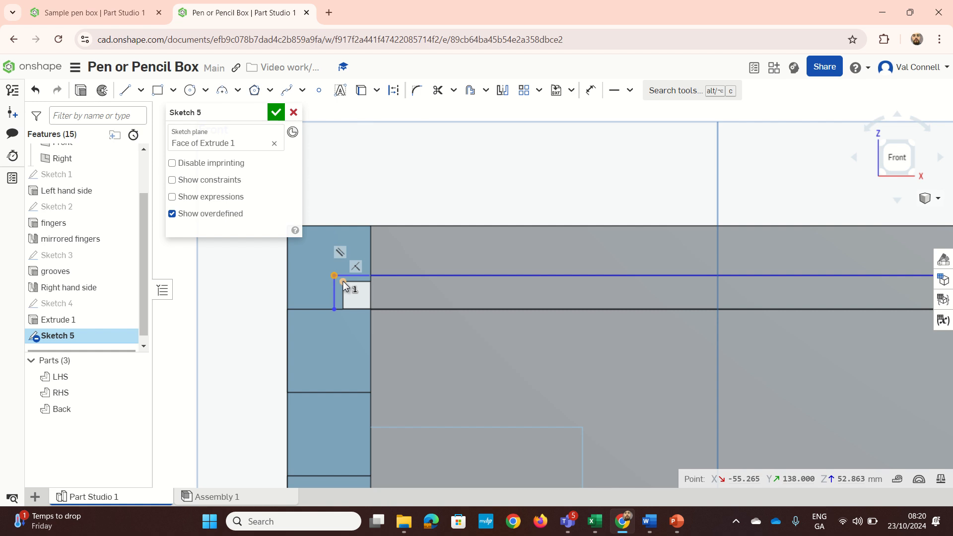
pyautogui.click(343, 282)
pyautogui.press('i')
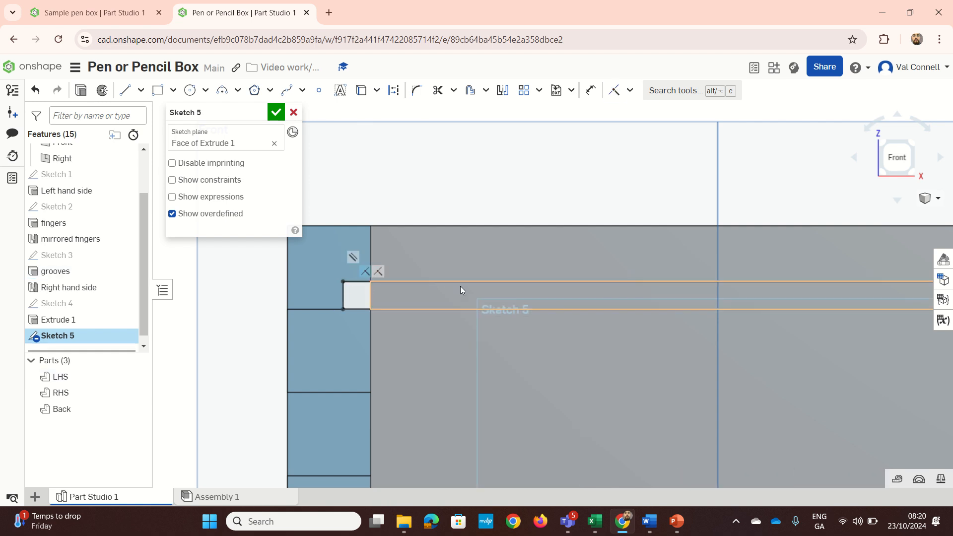
# Step: Make the upper rectangle's bottom-right corner coincident with the inner bottom corner of the right side piece's upper groove
pyautogui.scroll(-3, 481, 288)
pyautogui.scroll(3, 778, 287)
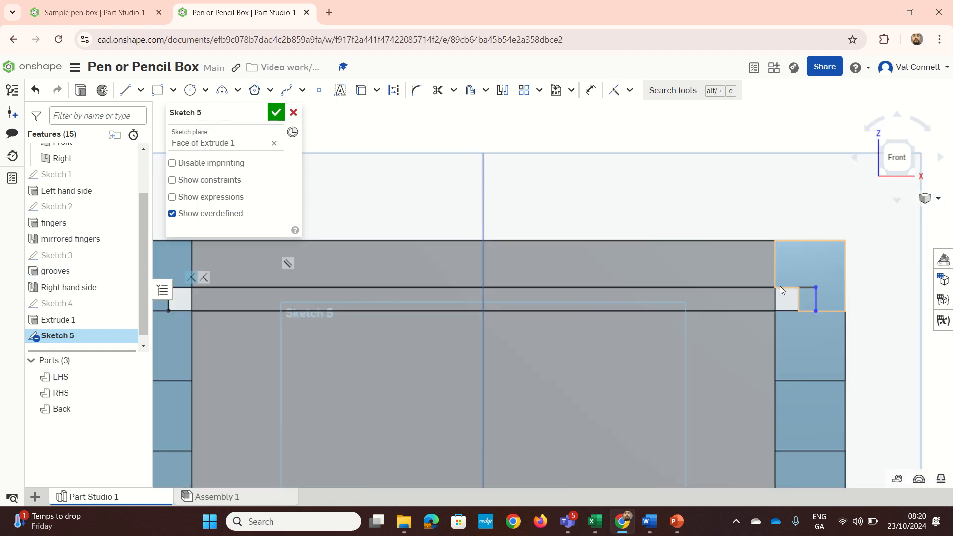
pyautogui.click(815, 311)
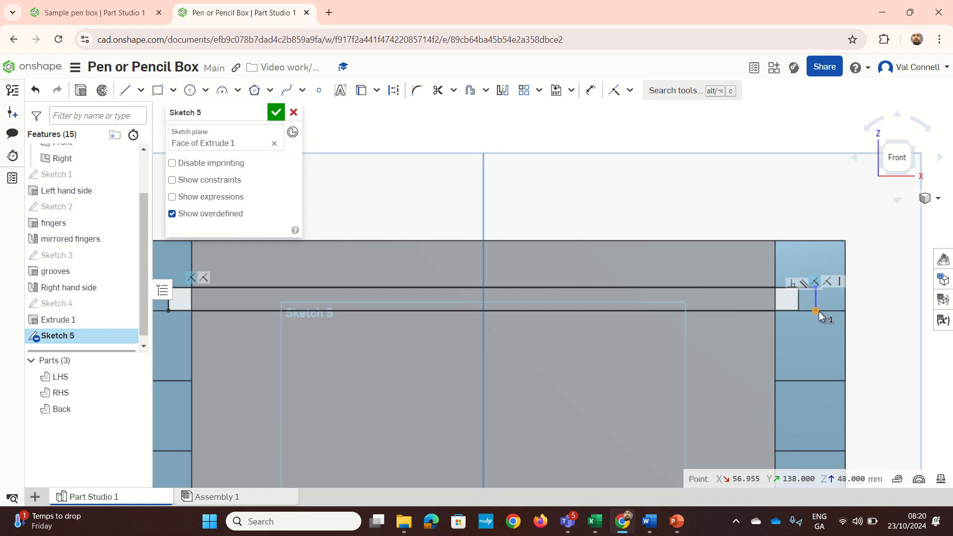
pyautogui.scroll(5, 797, 303)
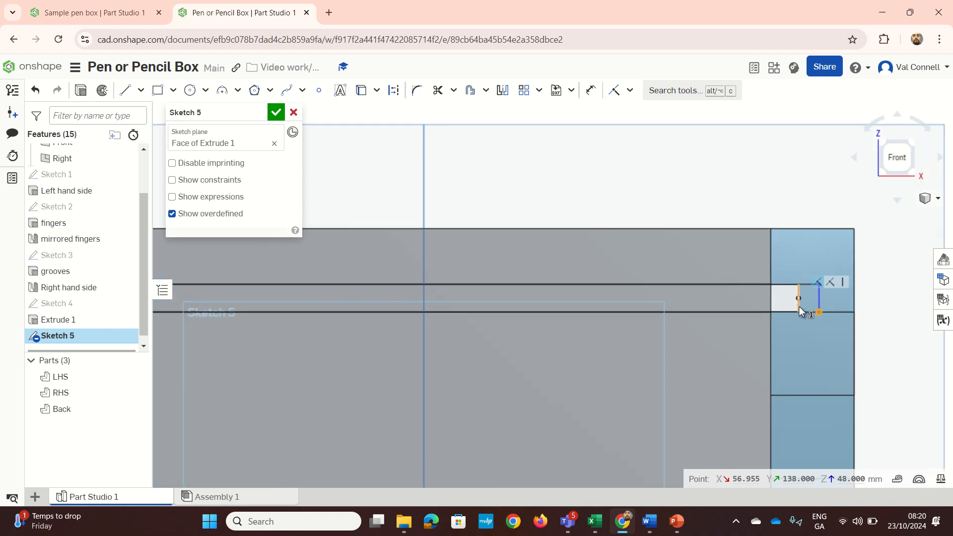
pyautogui.moveTo(798, 309)
pyautogui.mouseDown(button='right')
pyautogui.moveTo(796, 317)
pyautogui.moveTo(804, 294)
pyautogui.mouseUp(button='right')
pyautogui.scroll(-3, 799, 301)
pyautogui.scroll(3, 758, 293)
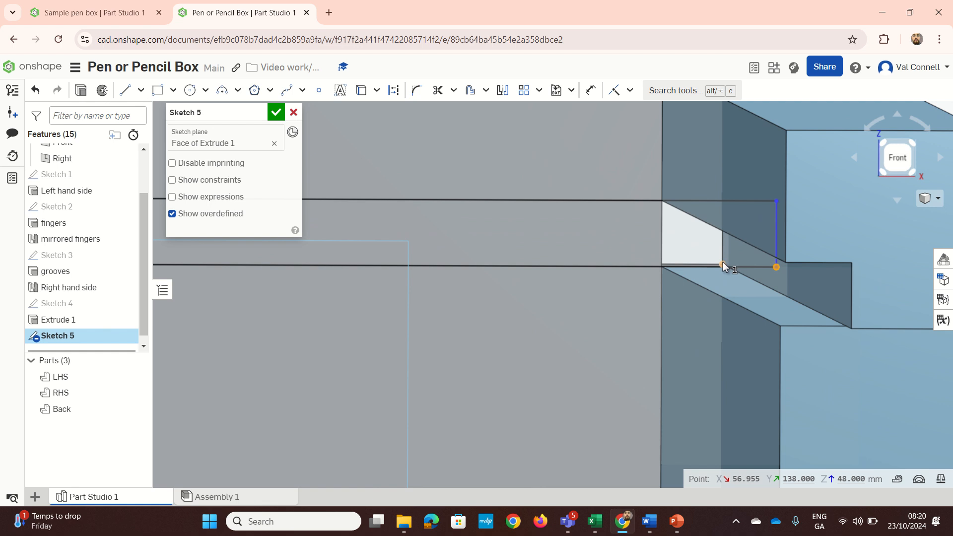
pyautogui.click(728, 267)
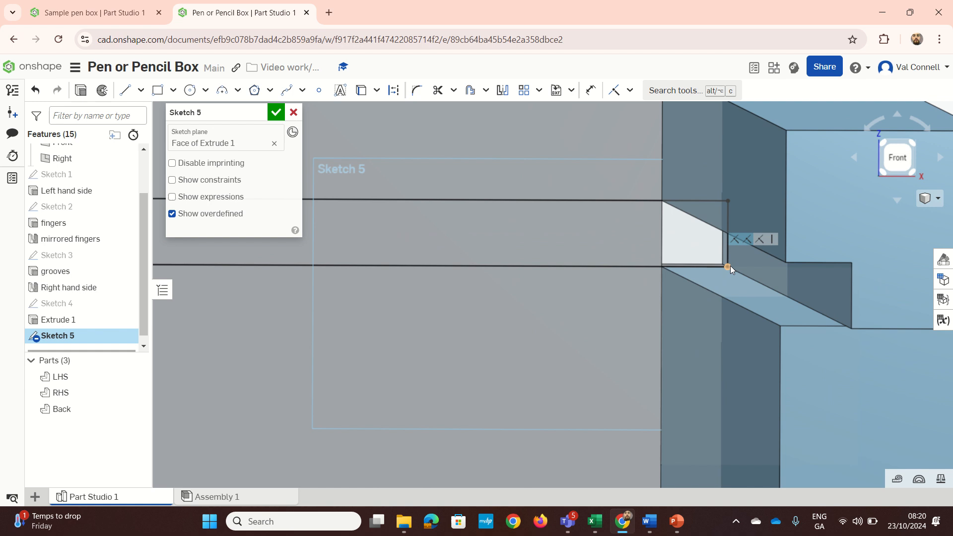
# Step: Make the lower rectangle's bottom-right corner coincident with the inner bottom corner of the right side piece's lower groove
pyautogui.click(898, 152)
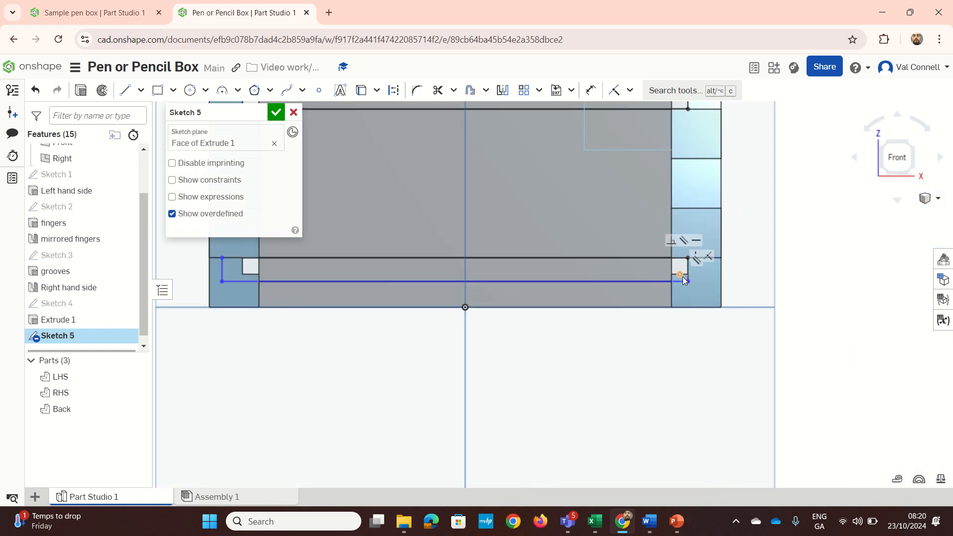
pyautogui.scroll(-4, 688, 284)
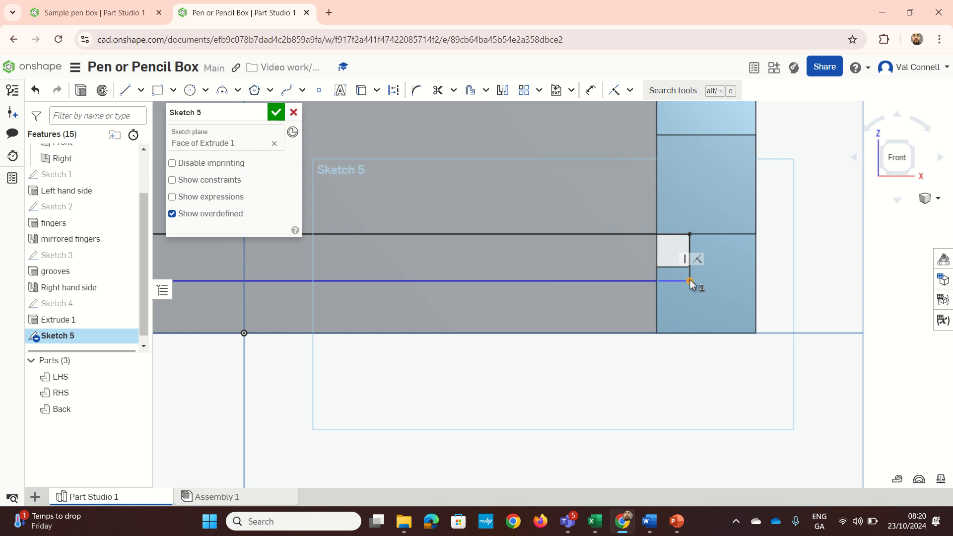
pyautogui.scroll(-1, 570, 274)
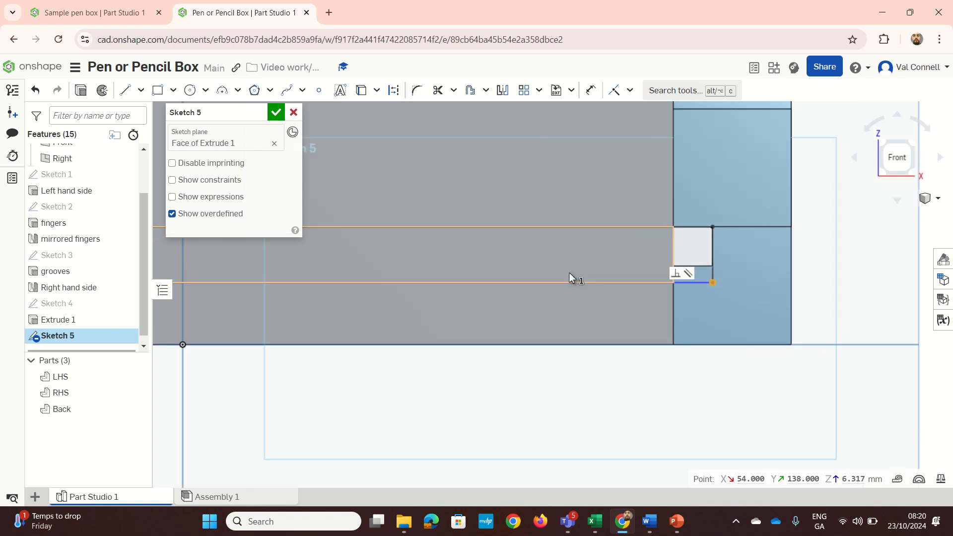
pyautogui.moveTo(569, 272); pyautogui.dragTo(571, 273, button='right')
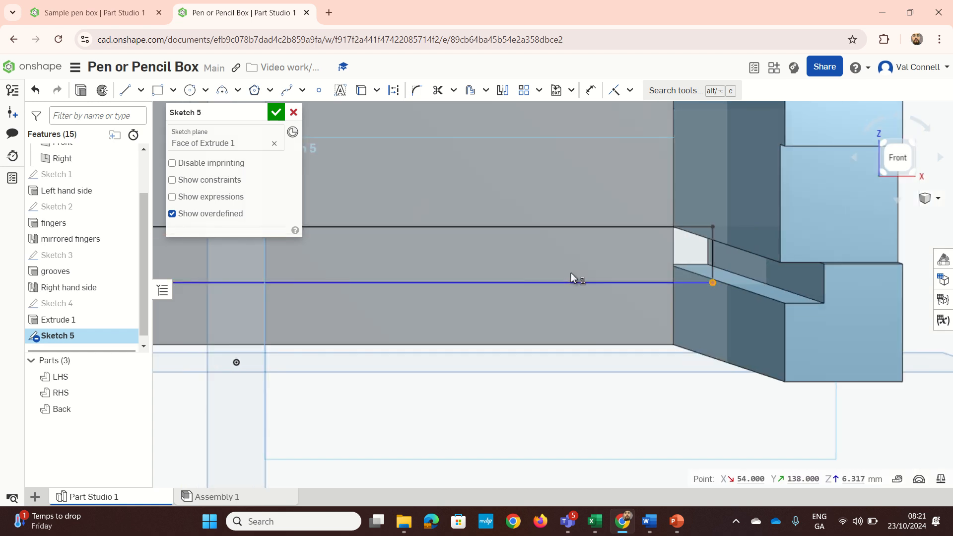
pyautogui.click(707, 264)
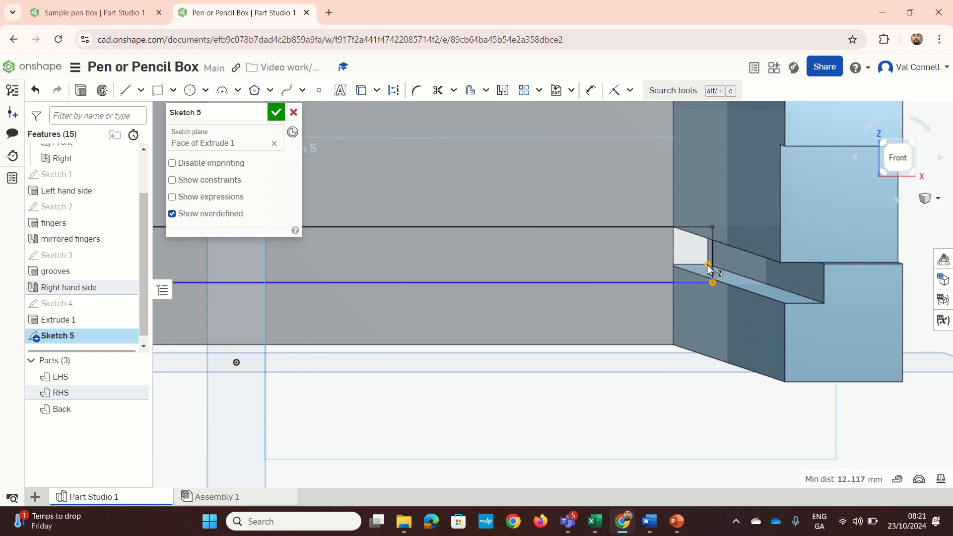
pyautogui.press('i')
# Step: Make the lower rectangle's top-left corner coincident with the inner top corner of the left side piece's lower groove
pyautogui.scroll(5, 671, 284)
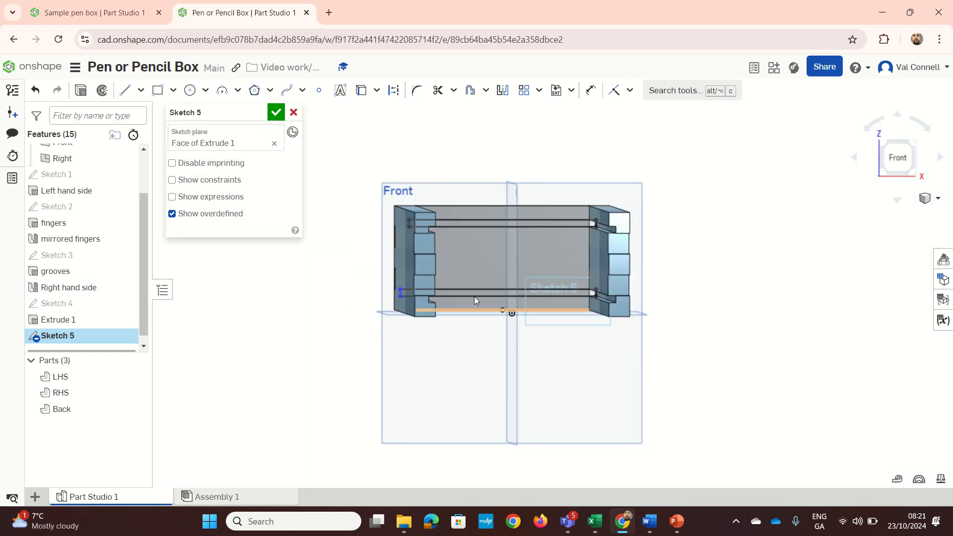
pyautogui.click(881, 162)
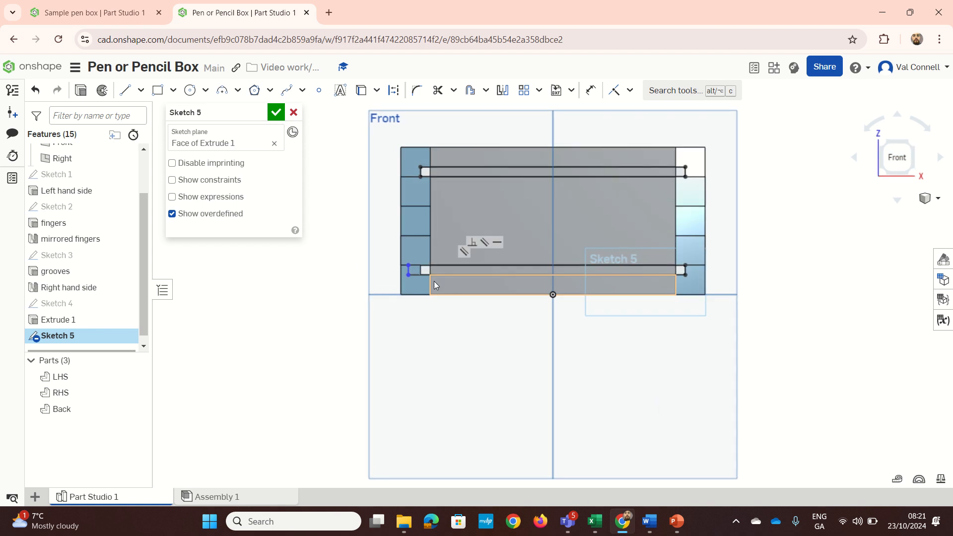
pyautogui.scroll(-6, 424, 274)
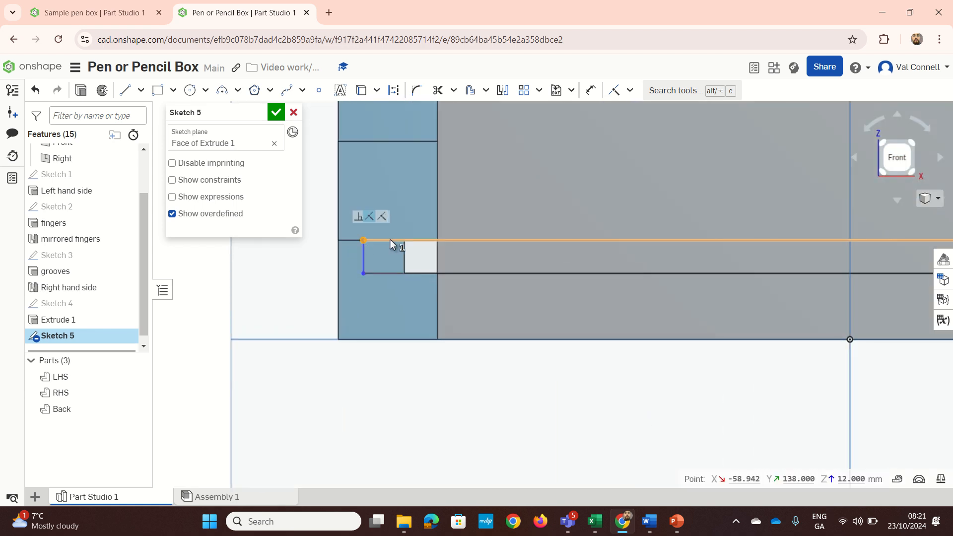
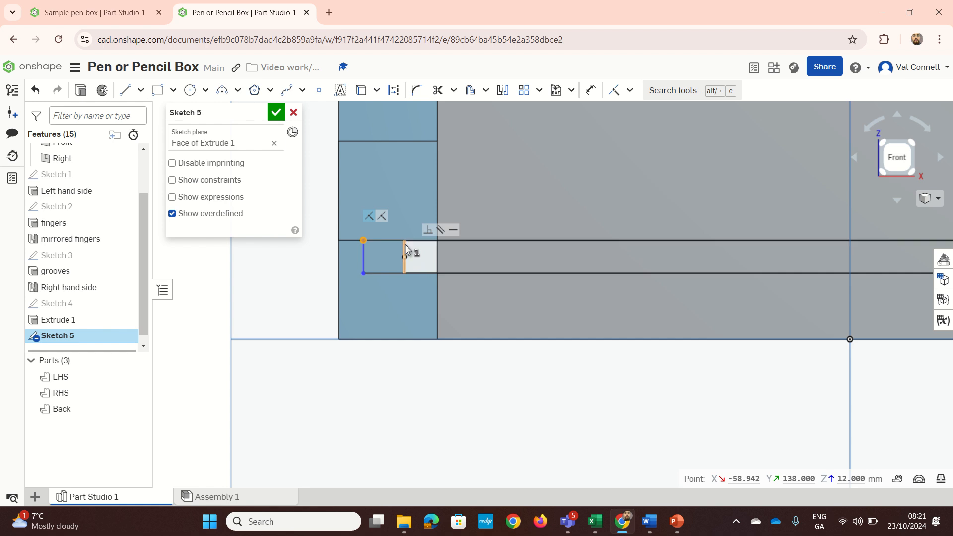
pyautogui.moveTo(411, 247); pyautogui.dragTo(418, 244, button='right')
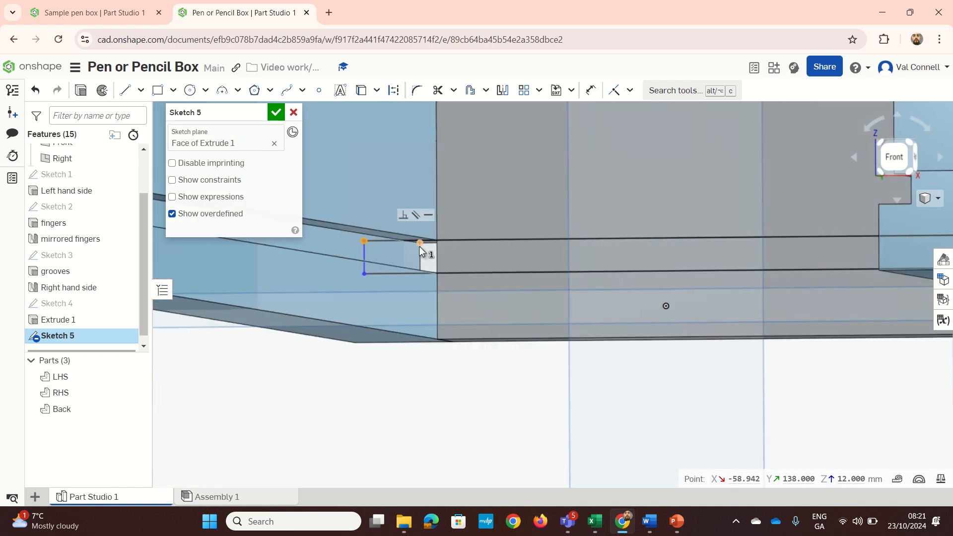
pyautogui.click(420, 244)
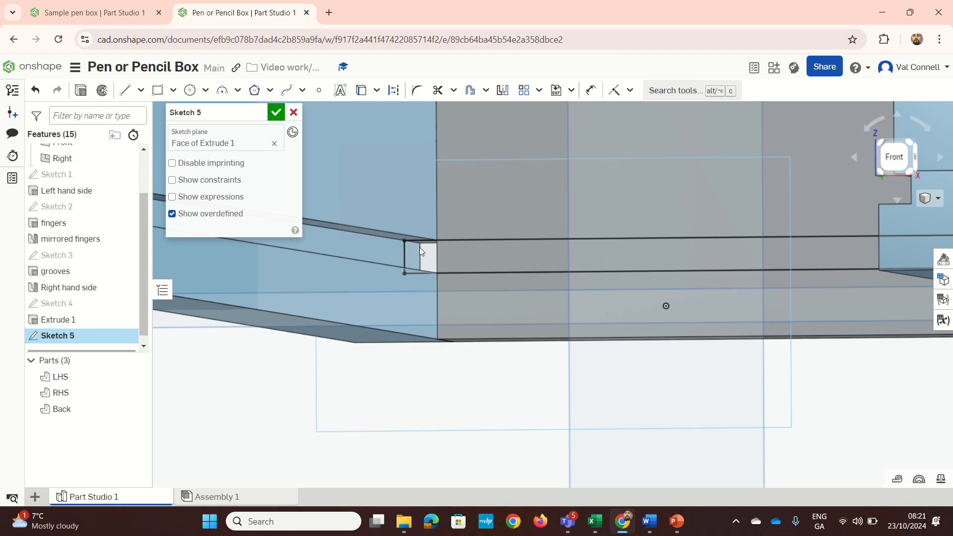
pyautogui.click(882, 154)
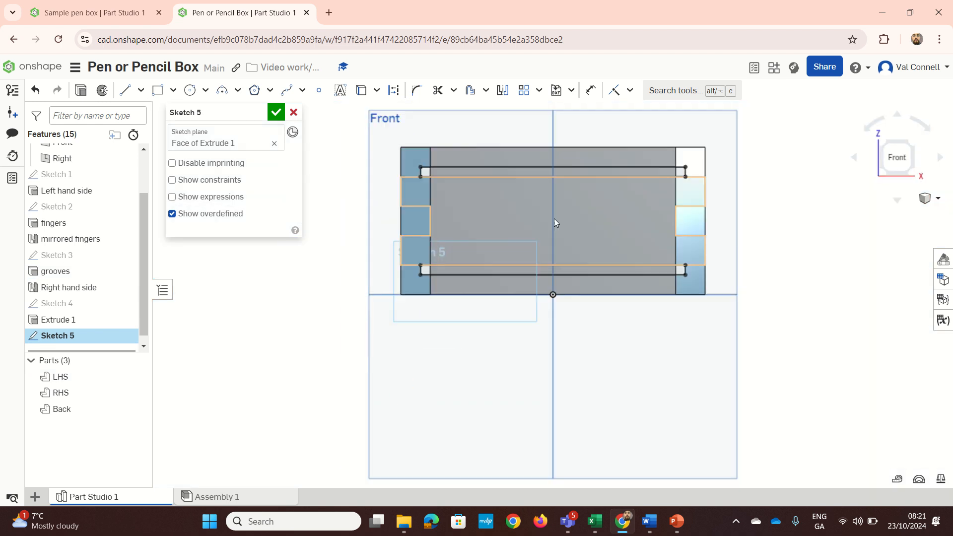
# Step: Extrude the Sketch 5 rectangles as a blind Remove 4 mm deep, merged with all parts, to cut grooves in the back panel
pyautogui.hotkey('shift', 'e')
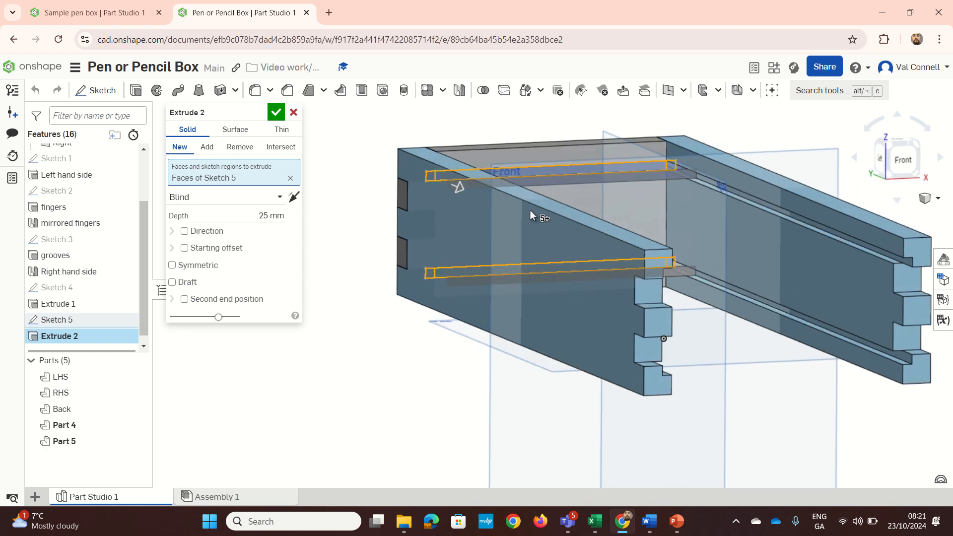
pyautogui.click(243, 147)
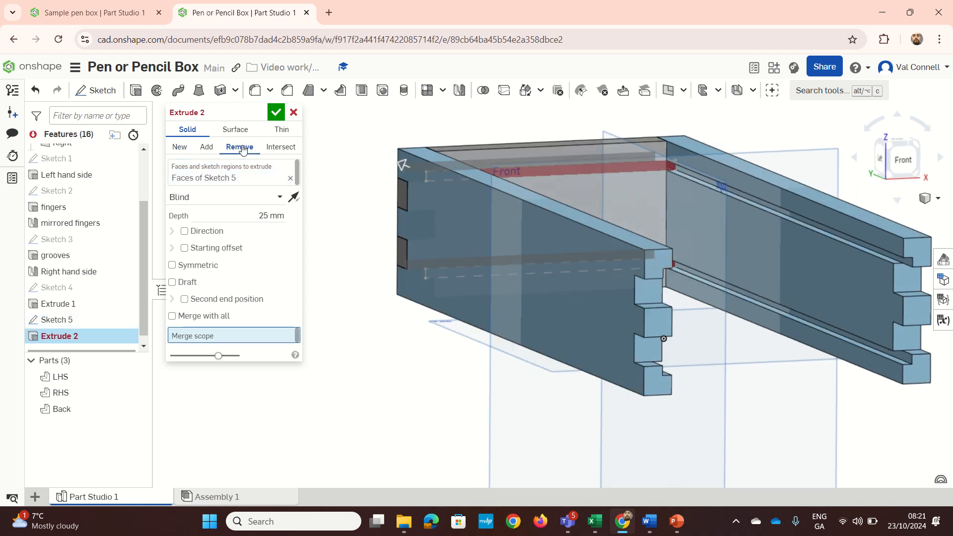
pyautogui.moveTo(387, 228); pyautogui.dragTo(436, 243, button='right')
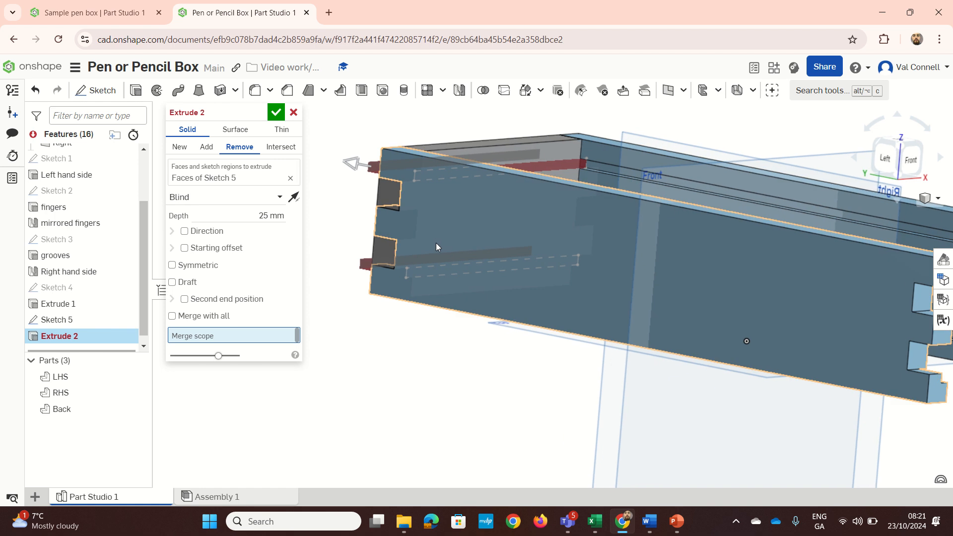
pyautogui.click(256, 217)
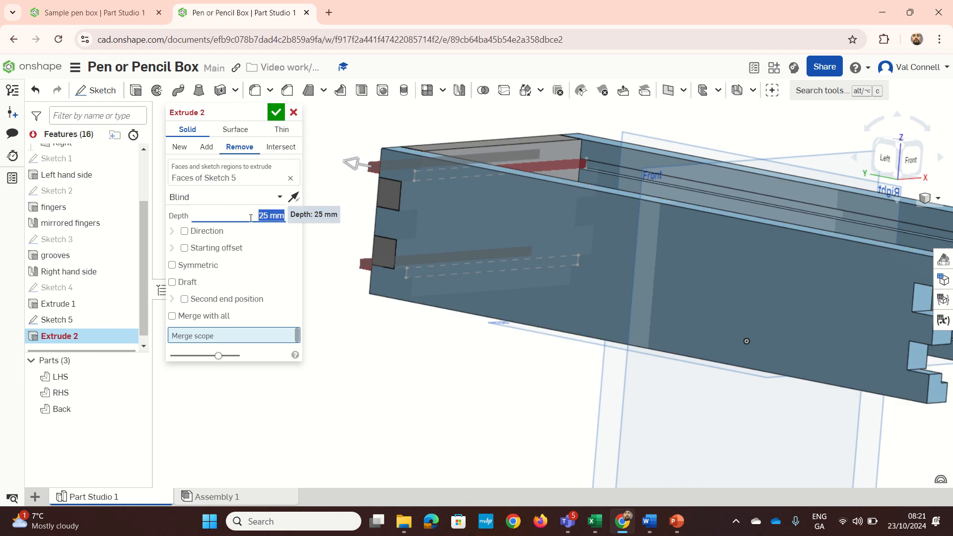
pyautogui.write('4')
pyautogui.press('Return')
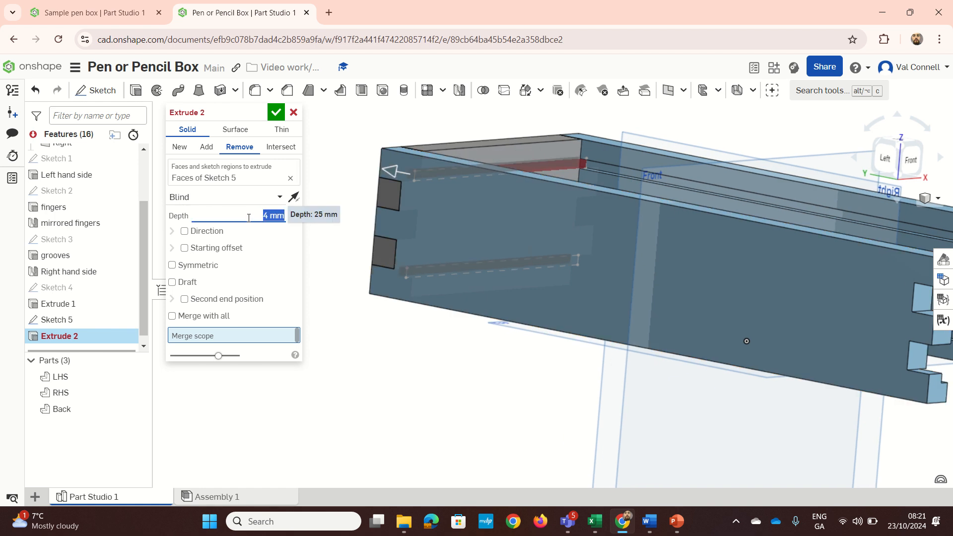
pyautogui.click(172, 316)
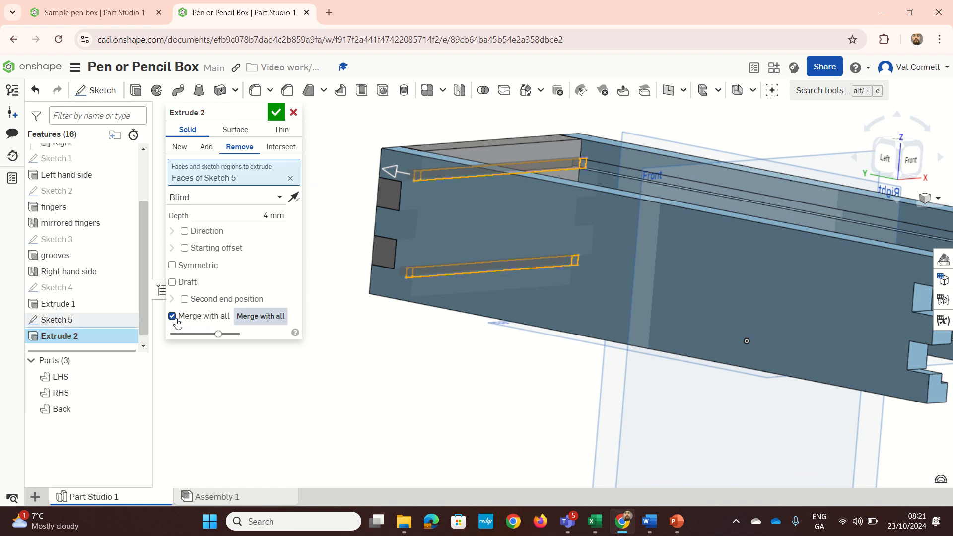
pyautogui.click(483, 153)
pyautogui.moveTo(478, 156)
pyautogui.mouseDown(button='right')
pyautogui.moveTo(497, 198)
pyautogui.moveTo(442, 203)
pyautogui.mouseUp(button='right')
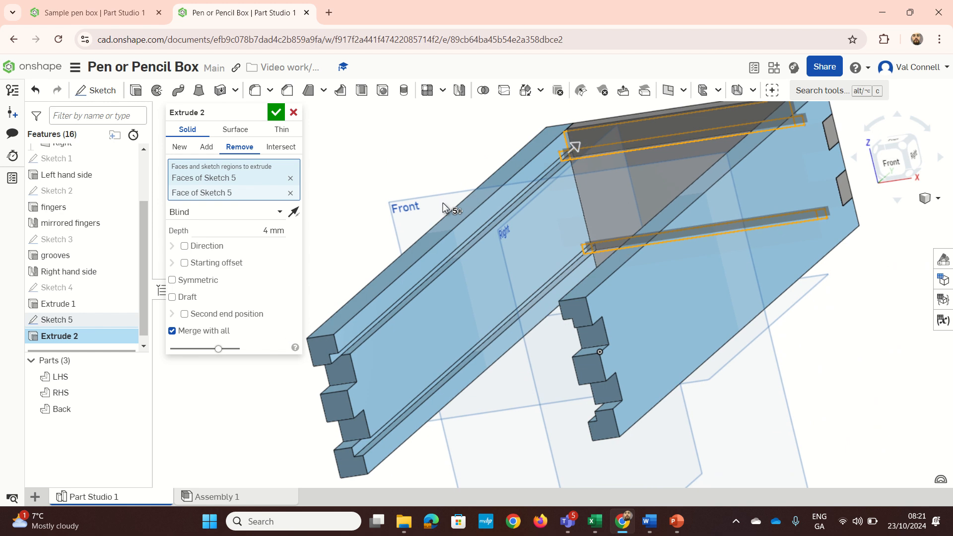
pyautogui.click(280, 110)
pyautogui.scroll(5, 582, 168)
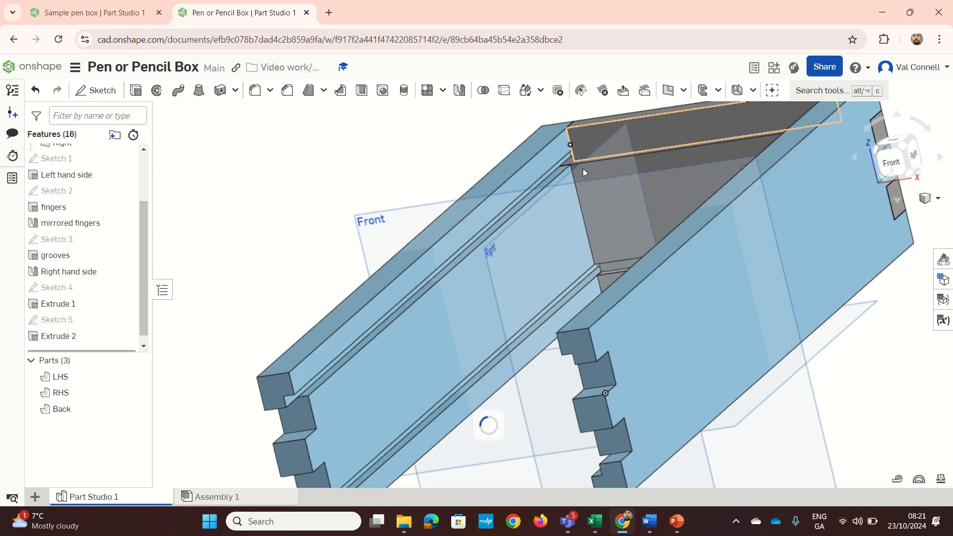
pyautogui.moveTo(587, 168); pyautogui.dragTo(570, 178, button='right')
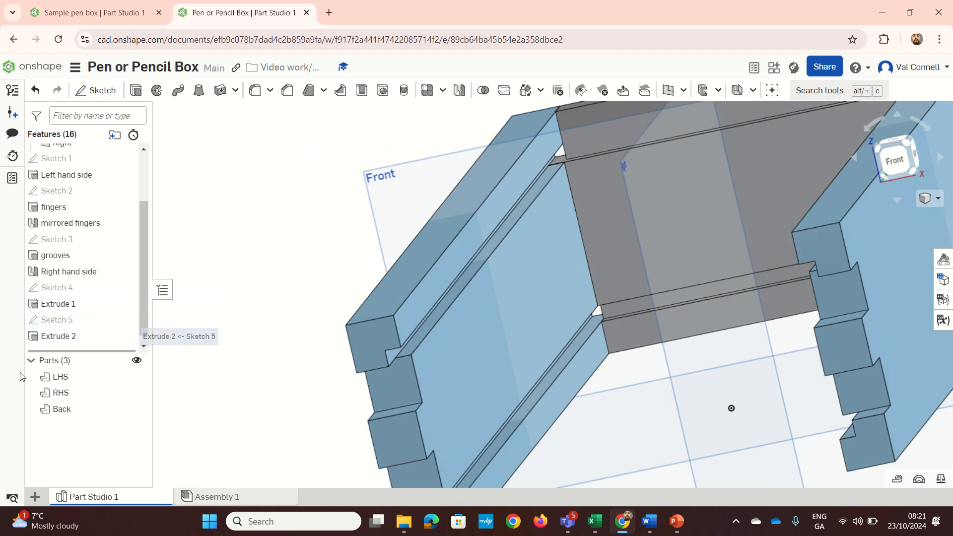
pyautogui.rightClick(50, 341)
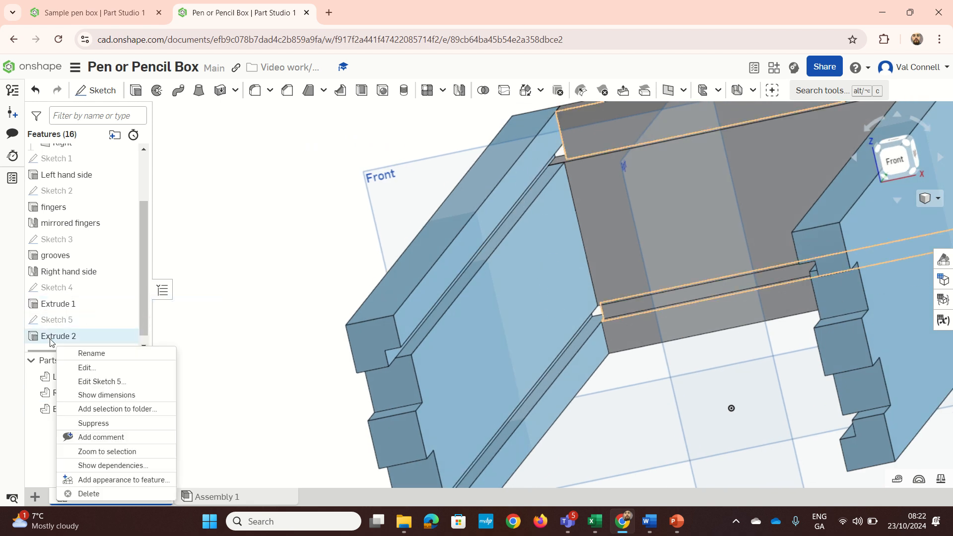
pyautogui.click(75, 367)
pyautogui.scroll(5, 571, 159)
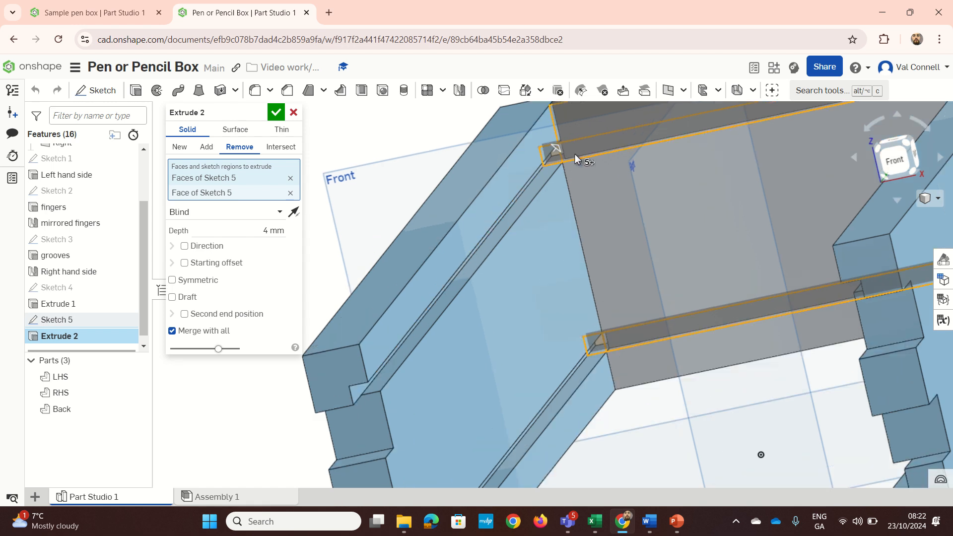
pyautogui.scroll(-2, 546, 164)
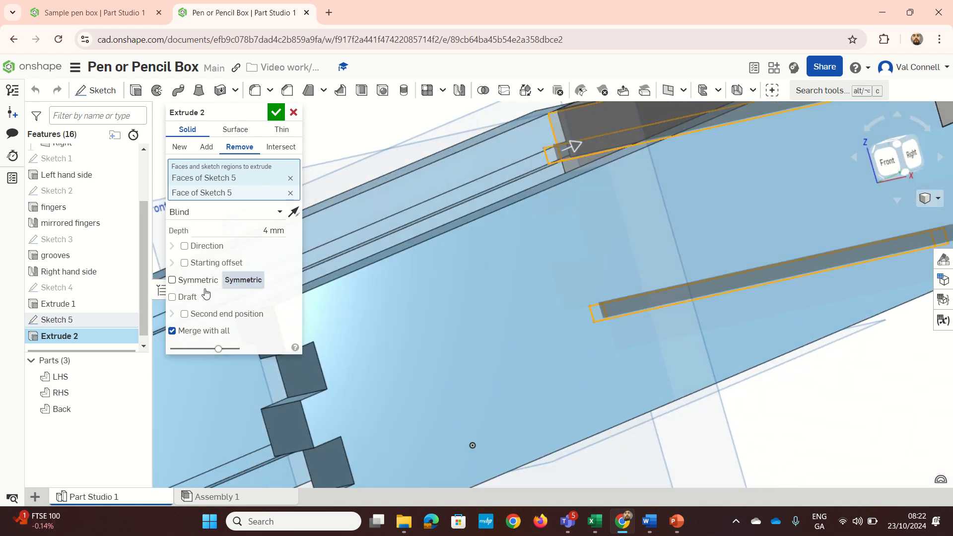
pyautogui.click(290, 178)
pyautogui.scroll(-5, 450, 207)
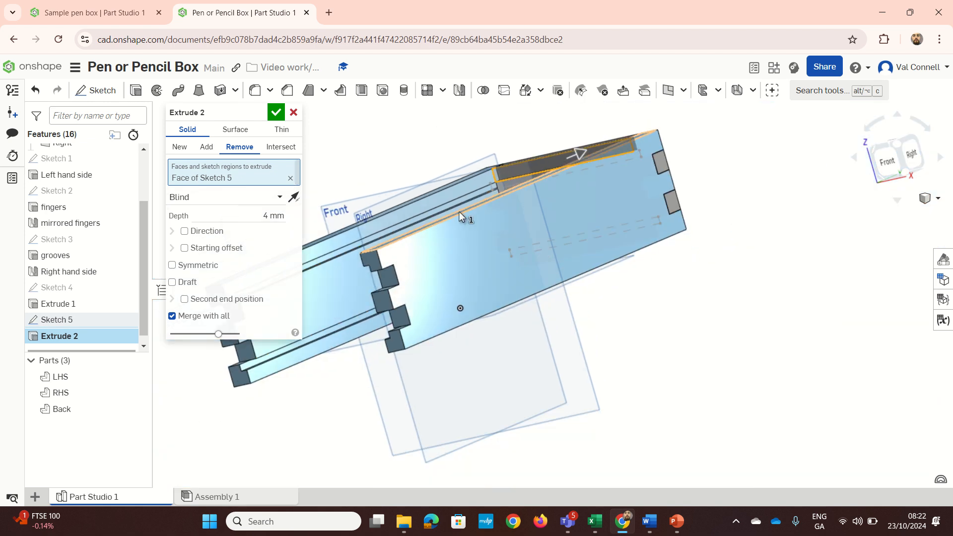
pyautogui.moveTo(459, 212); pyautogui.dragTo(484, 196, button='right')
pyautogui.click(290, 178)
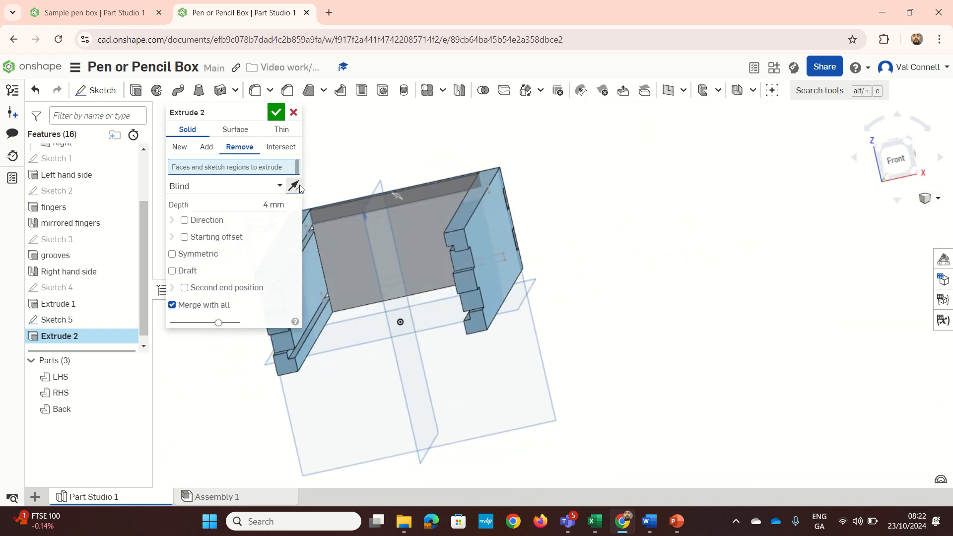
pyautogui.scroll(5, 354, 216)
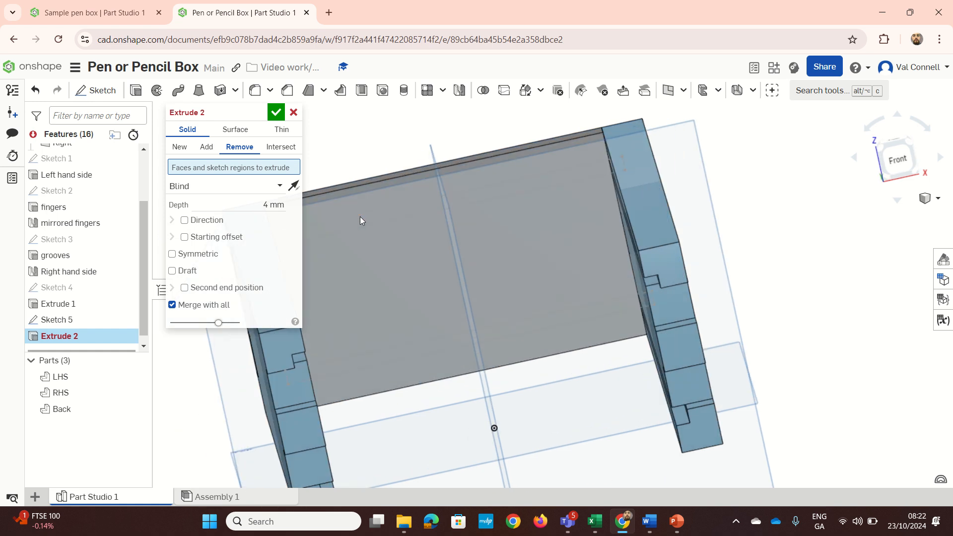
pyautogui.click(292, 113)
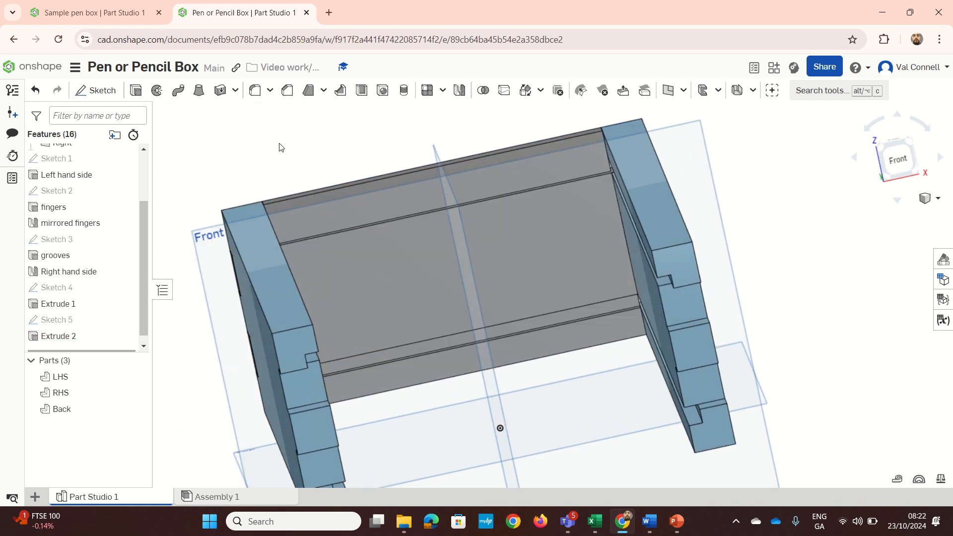
# Step: Delete the Extrude 2 feature that cuts the grooves in the back panel
pyautogui.click(63, 338)
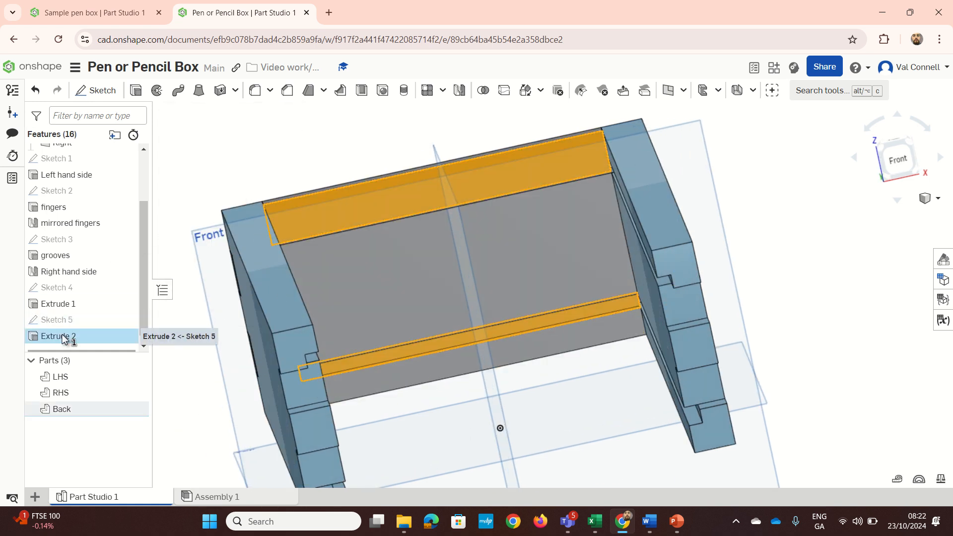
pyautogui.press('Delete')
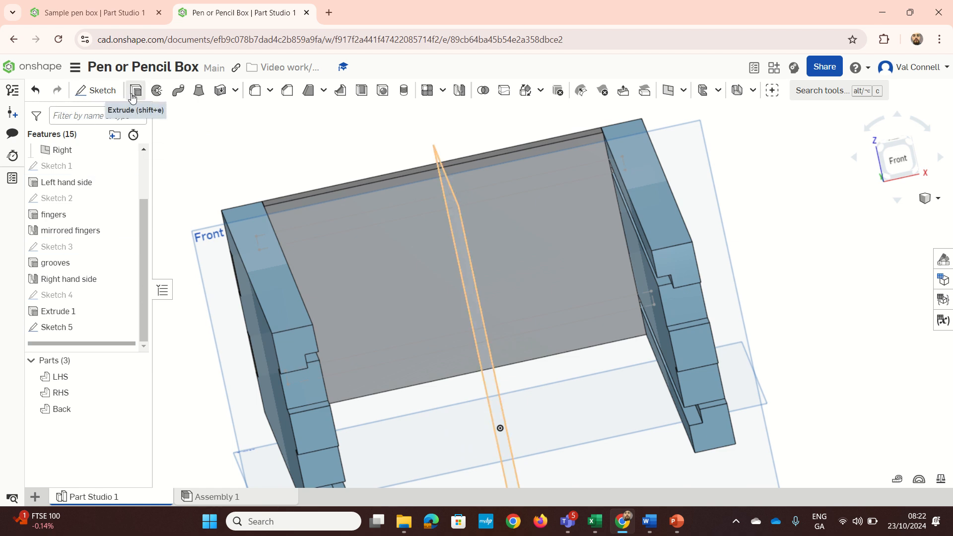
pyautogui.rightClick(54, 327)
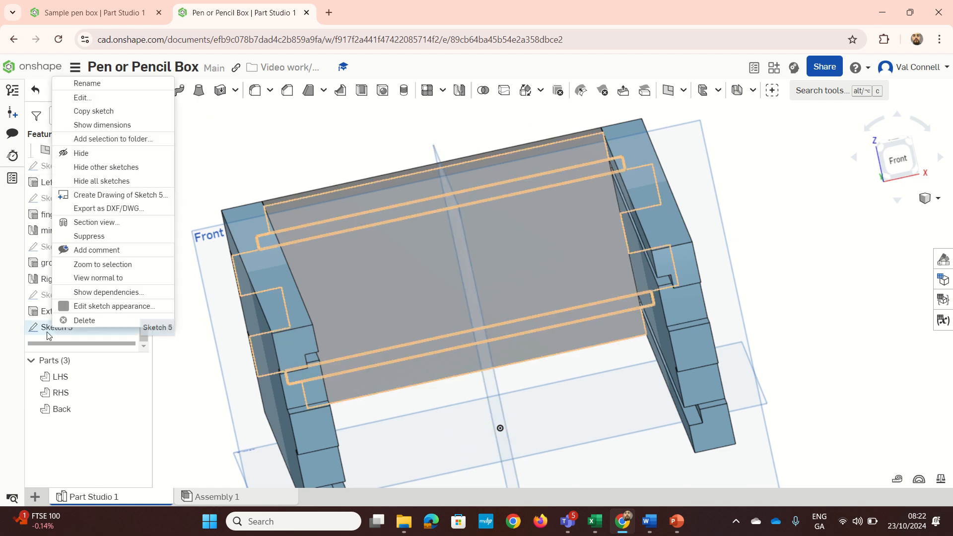
pyautogui.click(80, 99)
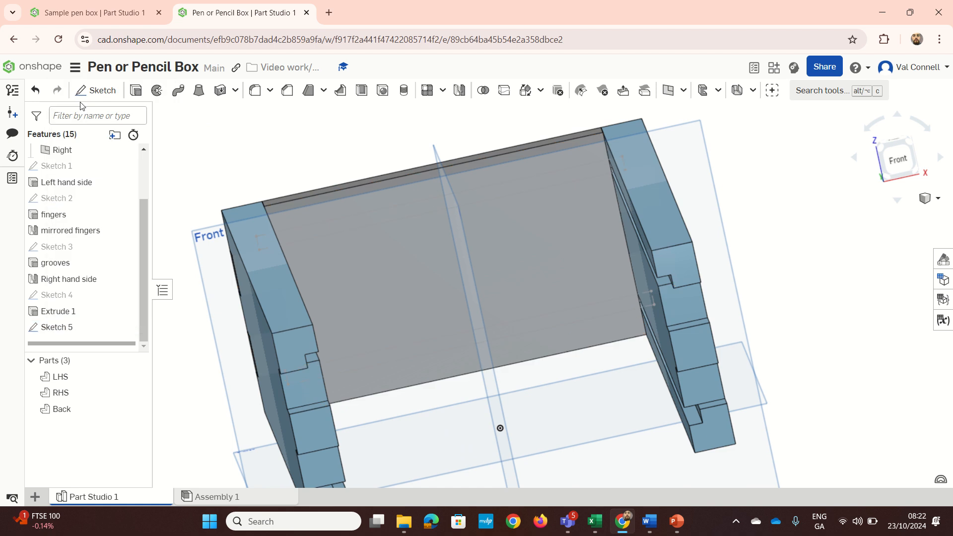
# Step: Extrude both Sketch 5 groove rectangles as a blind Remove 4 mm deep, with only the Back part in the merge scope
pyautogui.click(84, 95)
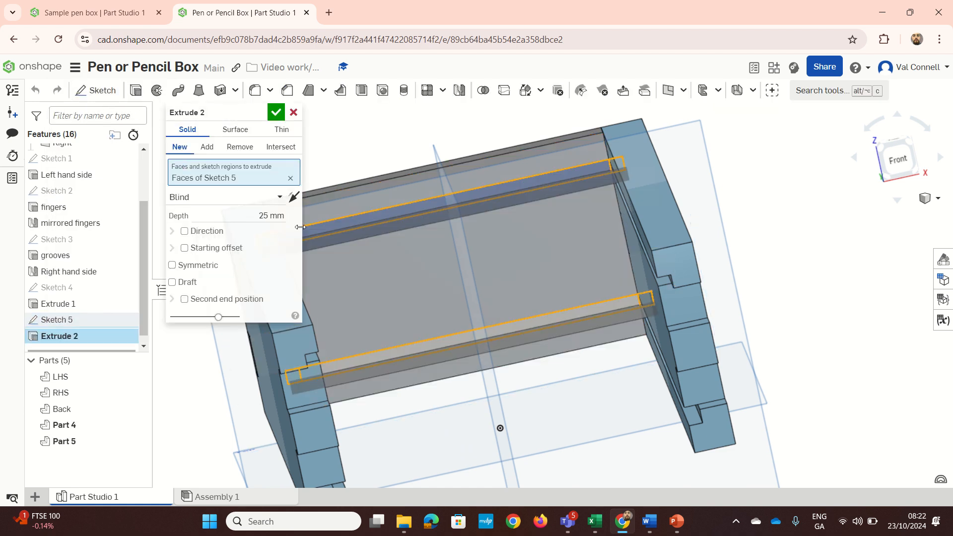
pyautogui.moveTo(507, 243); pyautogui.dragTo(509, 240, button='right')
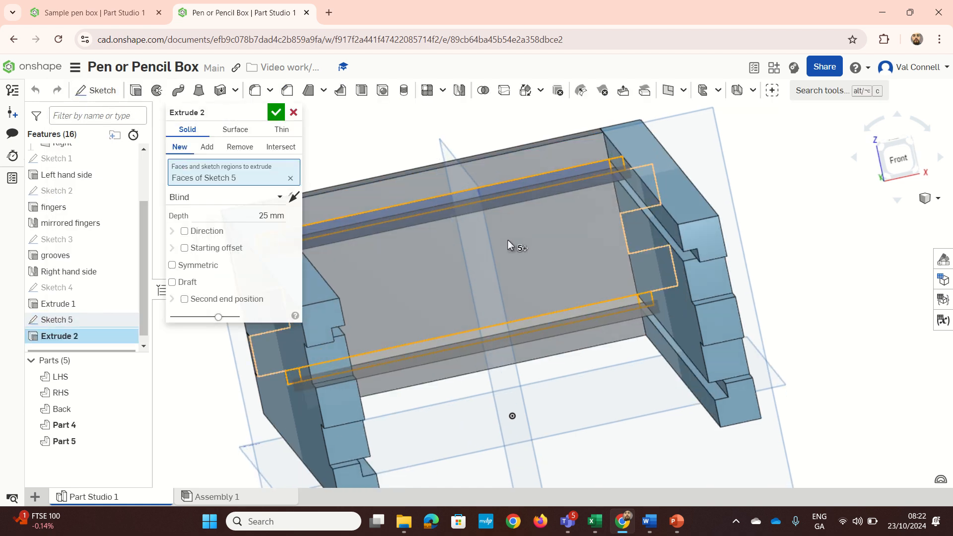
pyautogui.click(239, 147)
pyautogui.click(264, 216)
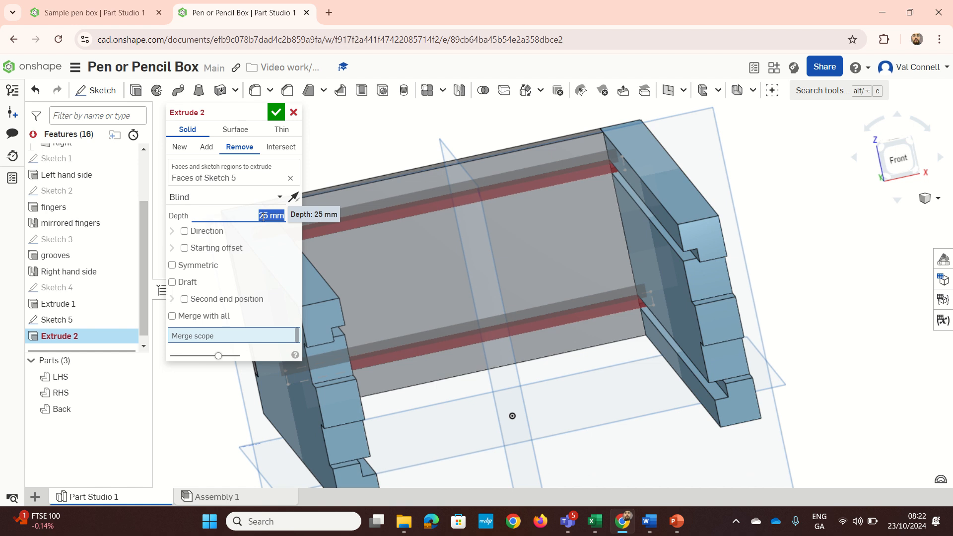
pyautogui.write('4')
pyautogui.press('Return')
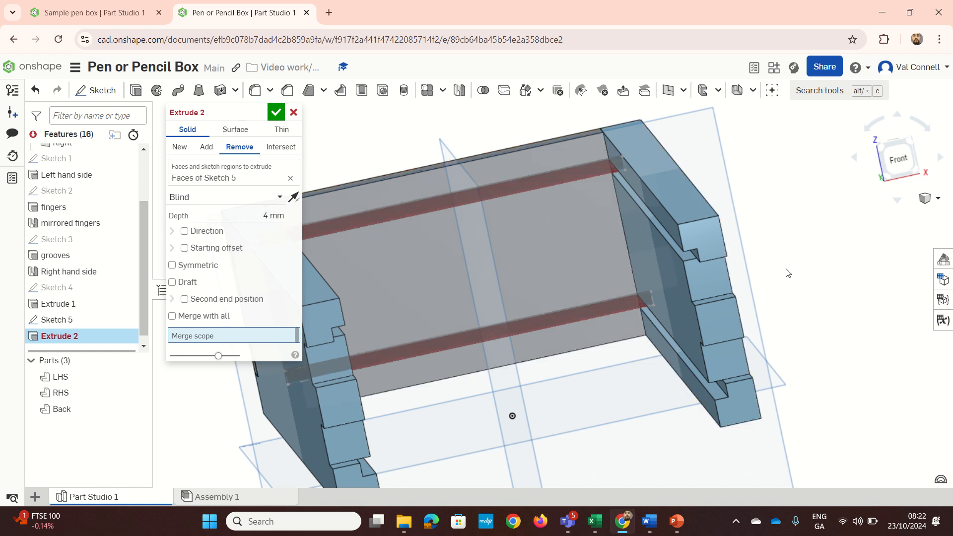
pyautogui.moveTo(596, 314); pyautogui.dragTo(535, 331, button='right')
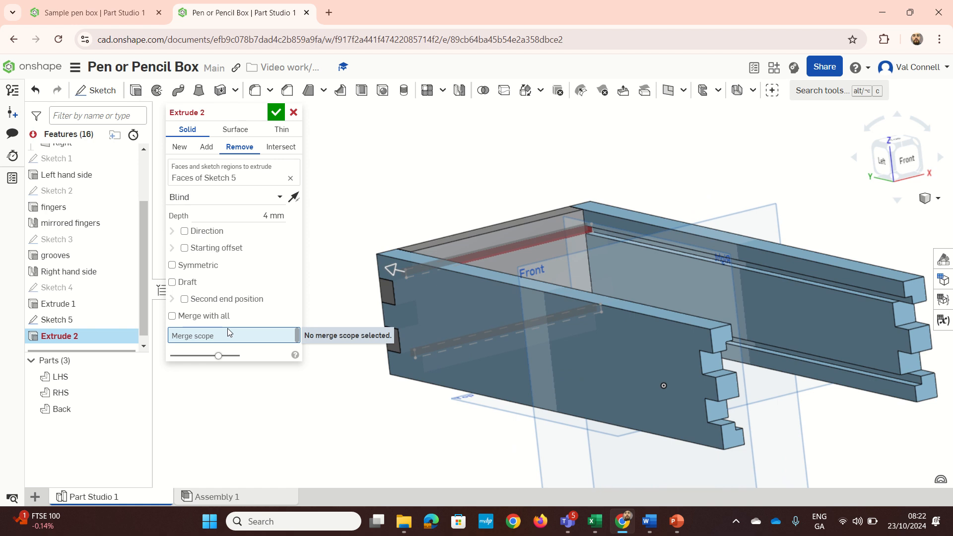
pyautogui.click(514, 267)
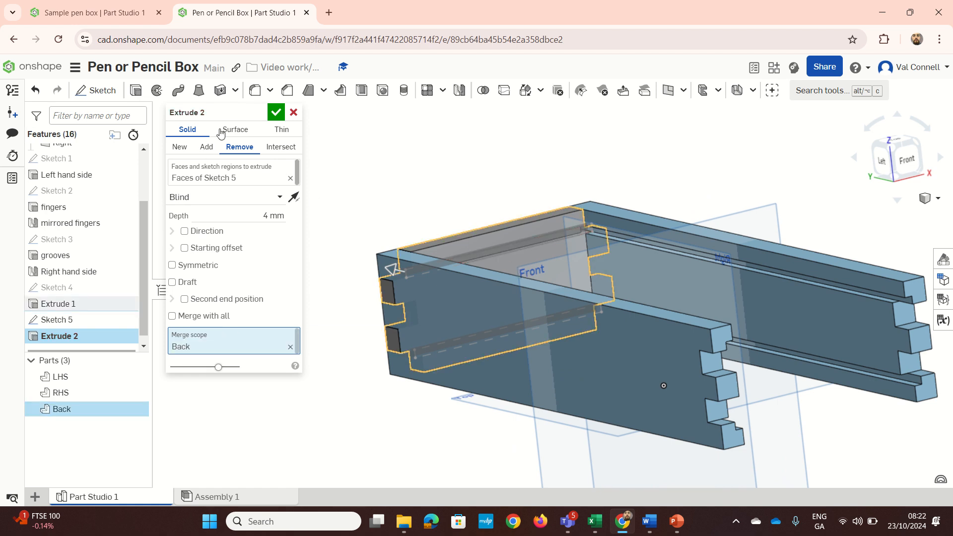
pyautogui.click(276, 112)
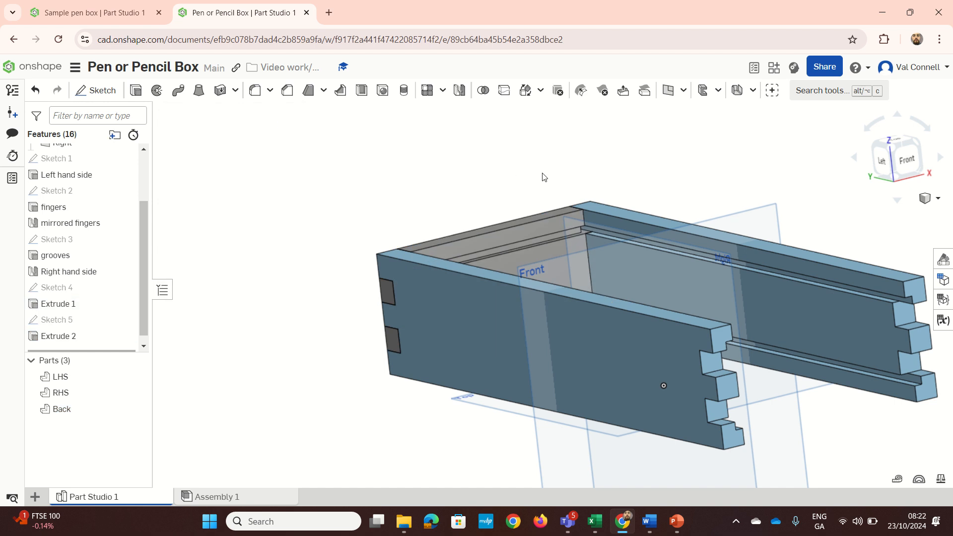
# Step: Examine how the back panel's grooves meet the grooves of both side pieces at the inner corners
pyautogui.scroll(5, 570, 188)
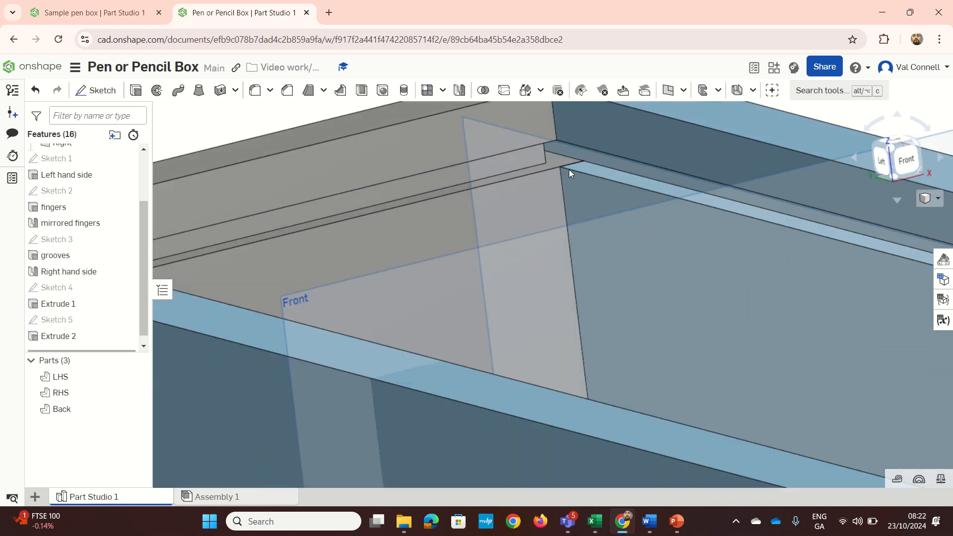
pyautogui.moveTo(568, 169)
pyautogui.mouseDown(button='right')
pyautogui.moveTo(573, 162)
pyautogui.moveTo(552, 166)
pyautogui.mouseUp(button='right')
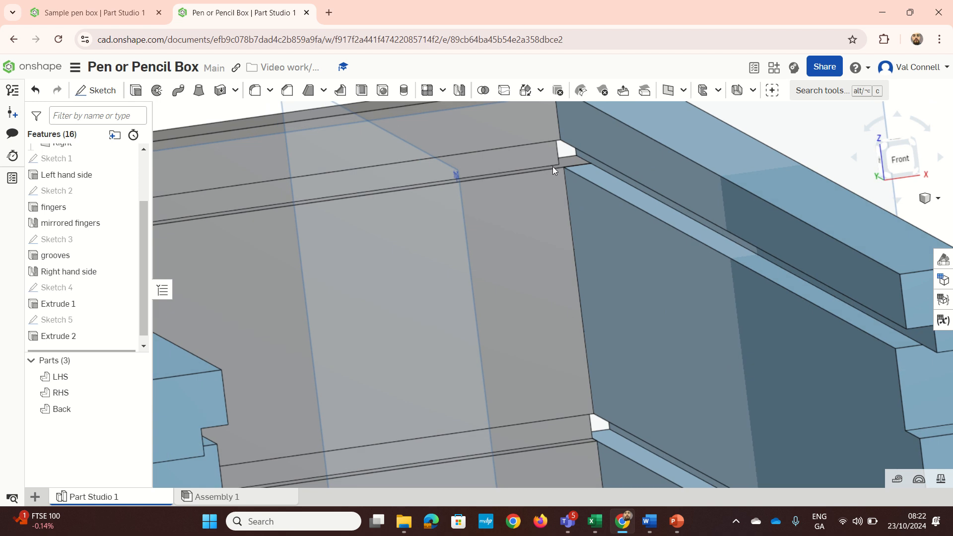
pyautogui.scroll(-3, 552, 169)
pyautogui.scroll(-3, 500, 194)
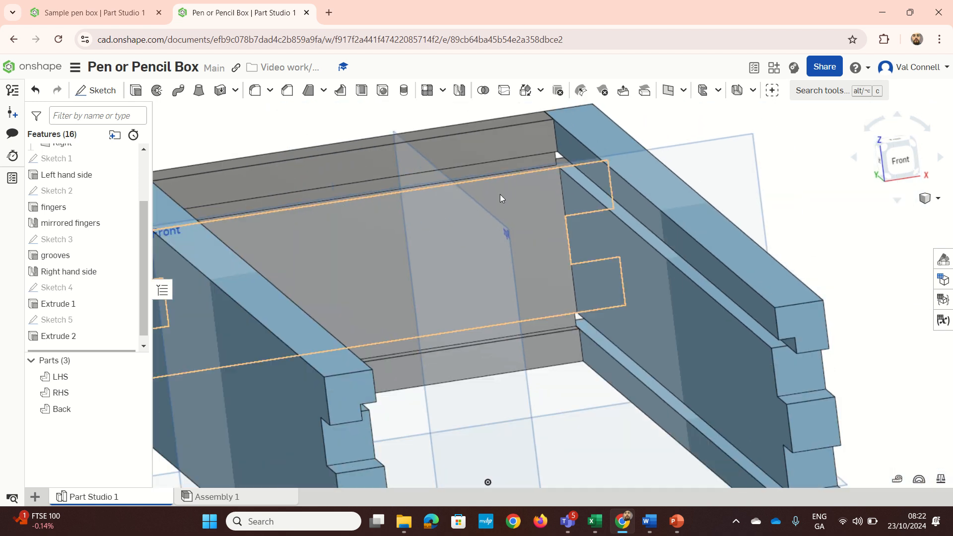
pyautogui.scroll(-3, 496, 195)
pyautogui.moveTo(494, 194); pyautogui.dragTo(481, 209, button='right')
pyautogui.scroll(-2, 472, 218)
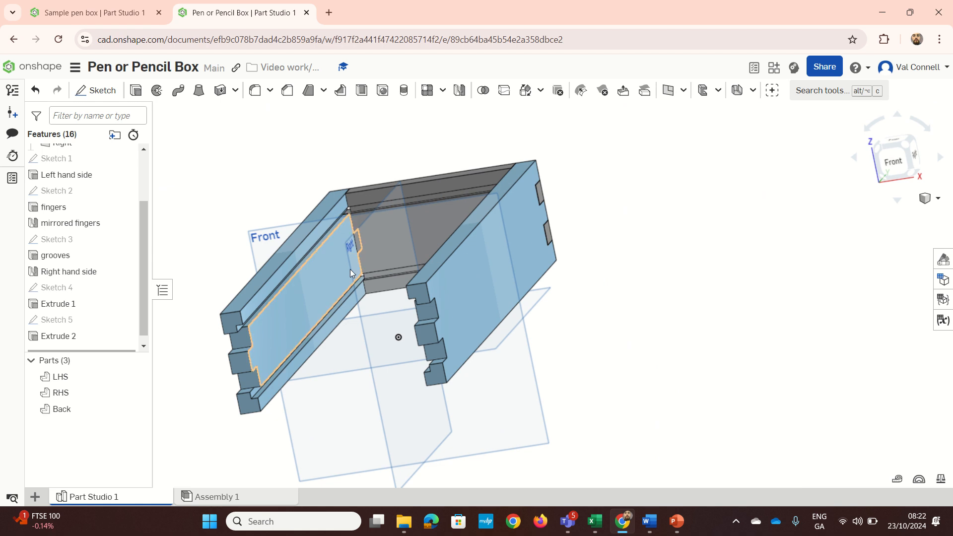
pyautogui.scroll(-2, 336, 257)
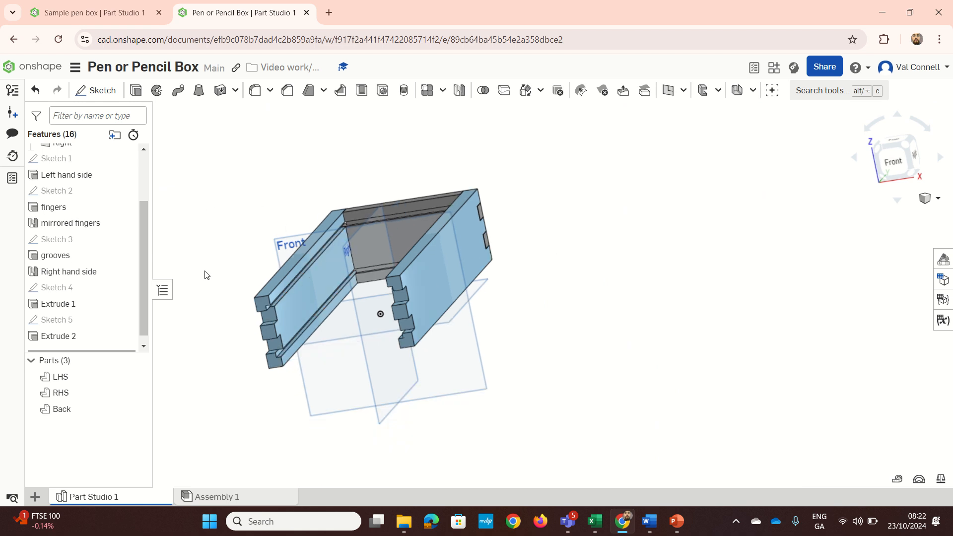
# Step: Start a sketch on the front end face of the left side piece's middle finger and view it from the front
pyautogui.click(96, 90)
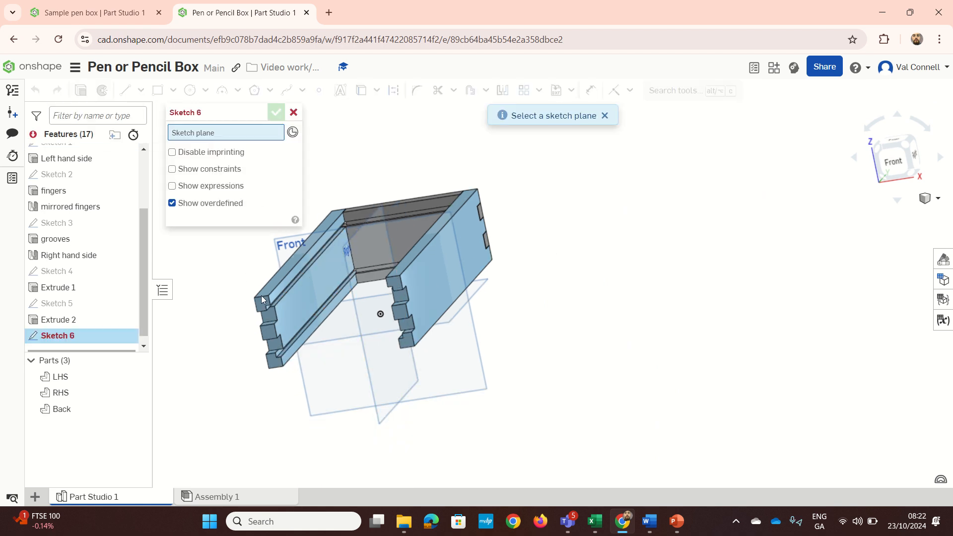
pyautogui.scroll(3, 262, 298)
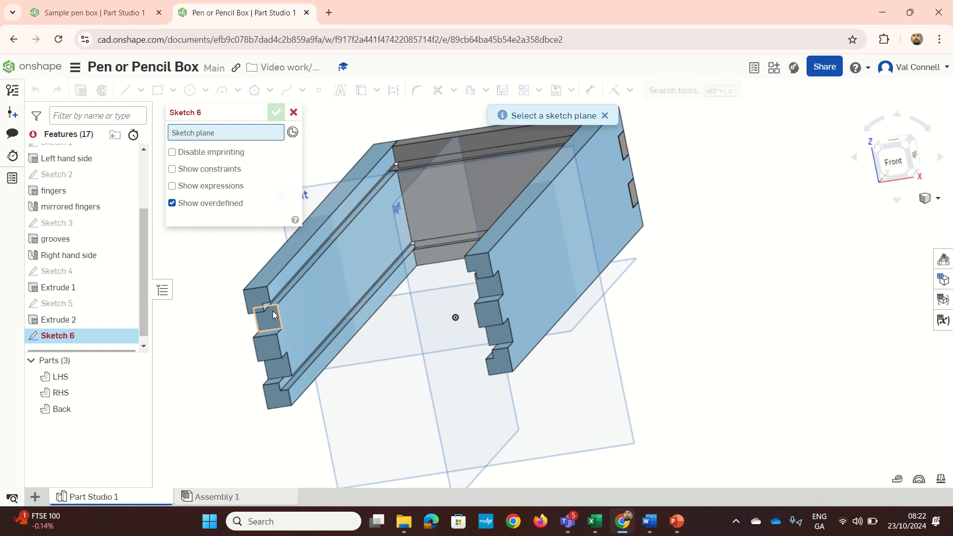
pyautogui.click(263, 346)
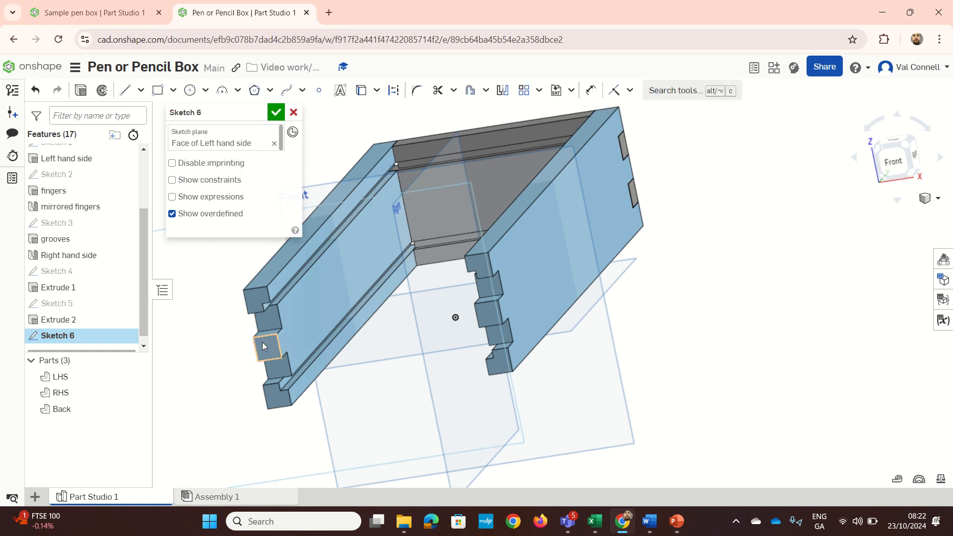
pyautogui.click(891, 158)
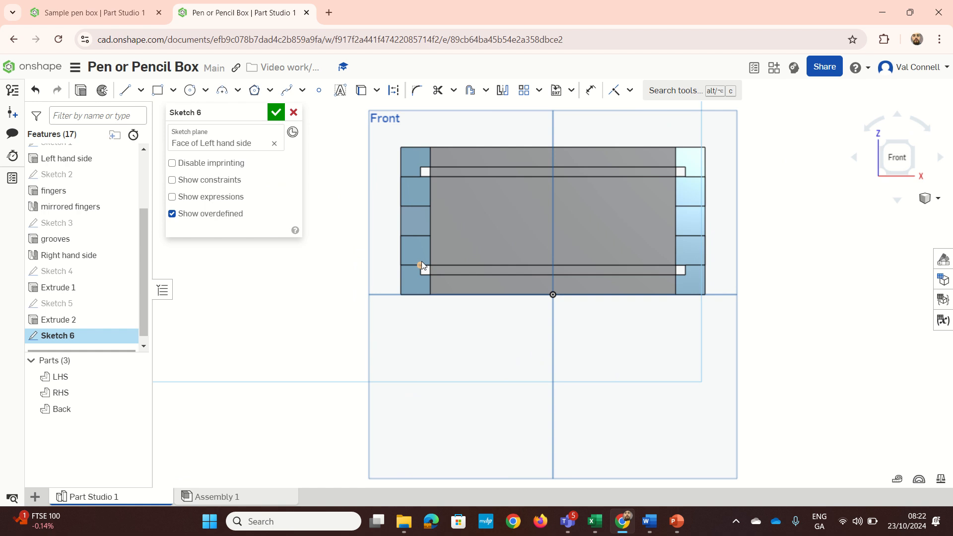
pyautogui.press('n')
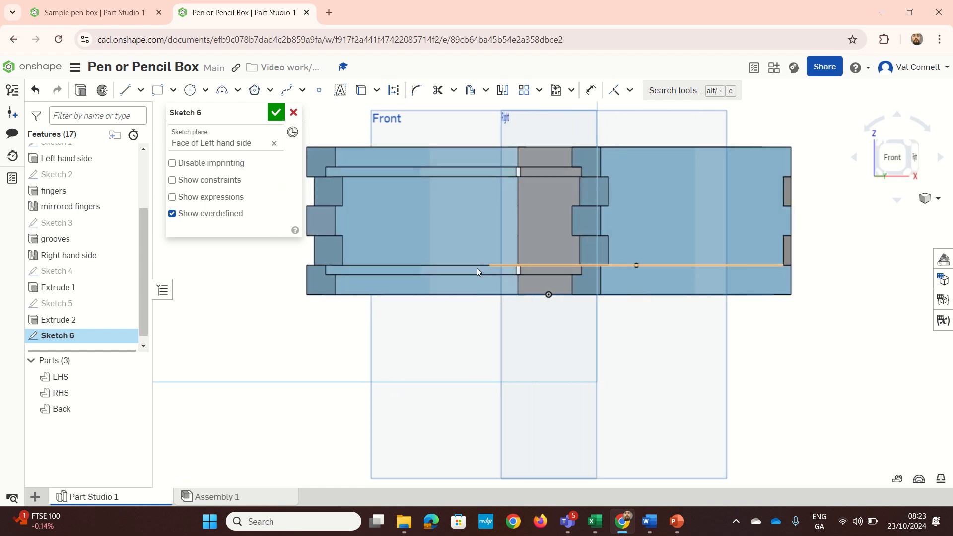
pyautogui.scroll(-2, 461, 256)
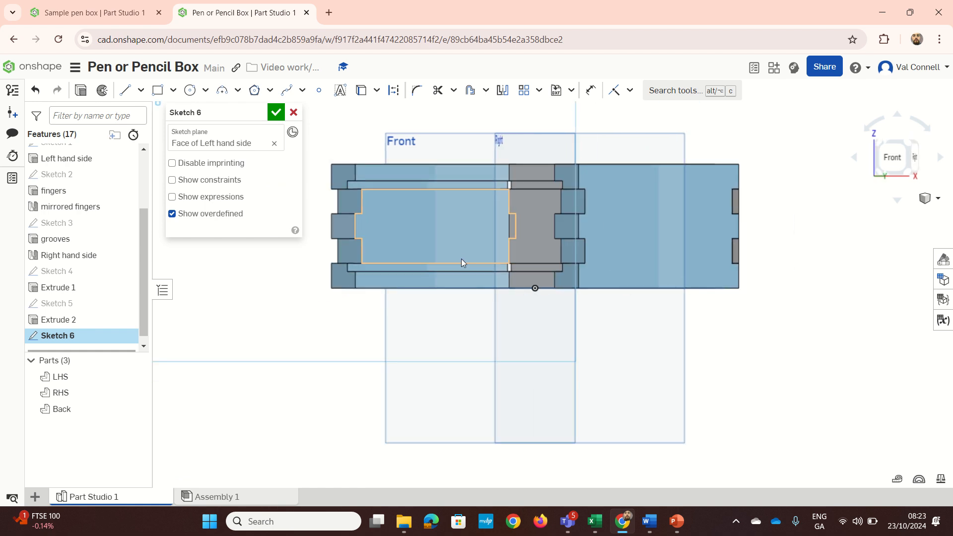
# Step: Draw the front panel outline from the left side's lower inner corner: 12 mm up, 12 mm outward, 12 mm up, 12 mm inward
pyautogui.press('l')
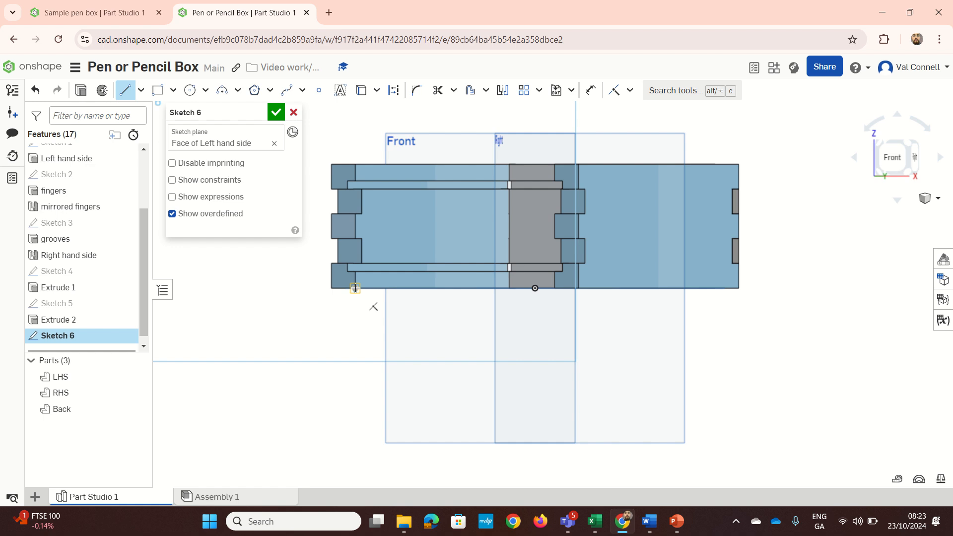
pyautogui.click(355, 288)
pyautogui.press('n')
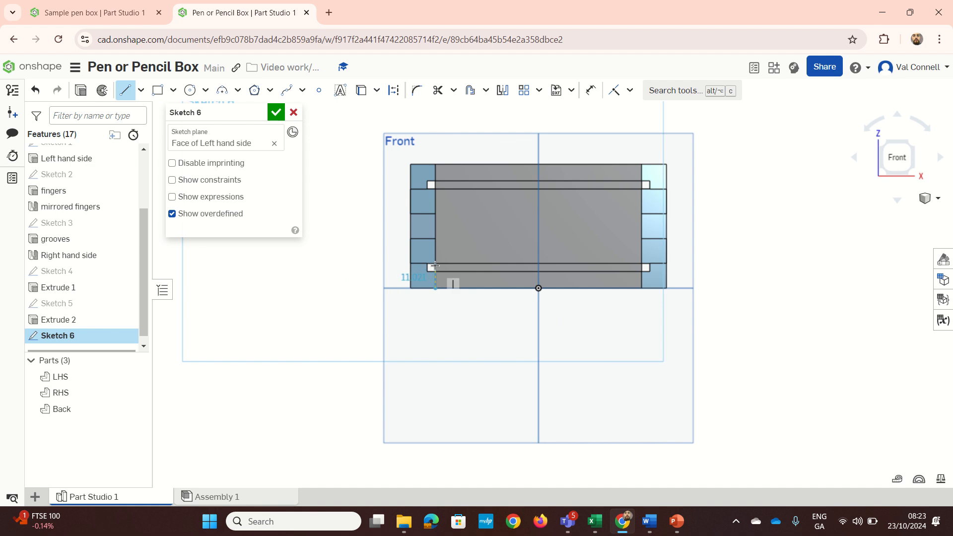
pyautogui.scroll(6, 433, 264)
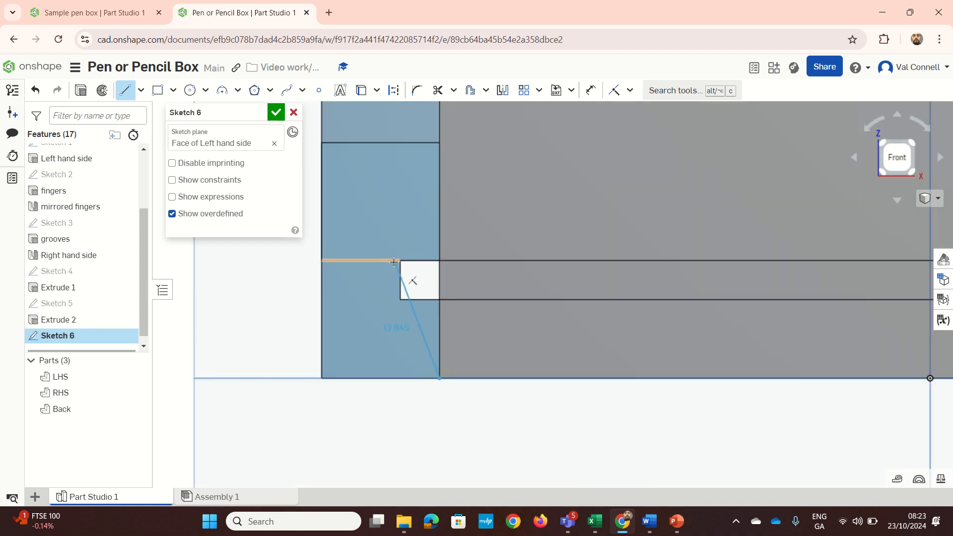
pyautogui.click(438, 259)
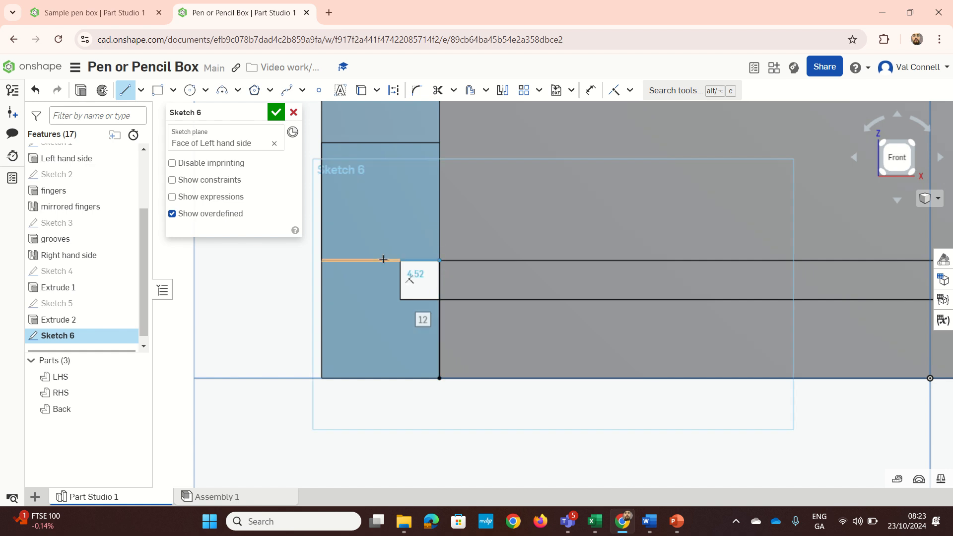
pyautogui.click(322, 260)
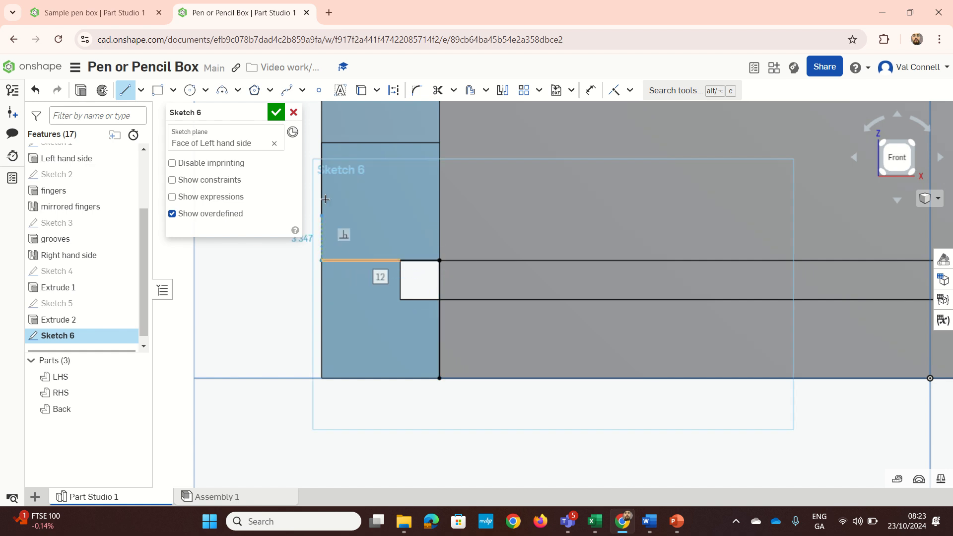
pyautogui.click(322, 143)
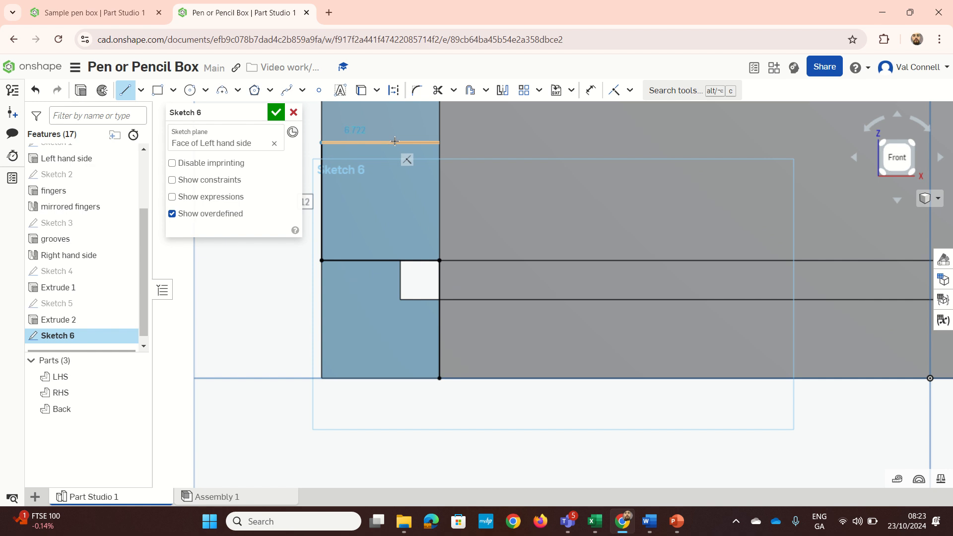
pyautogui.click(437, 141)
pyautogui.scroll(-5, 436, 141)
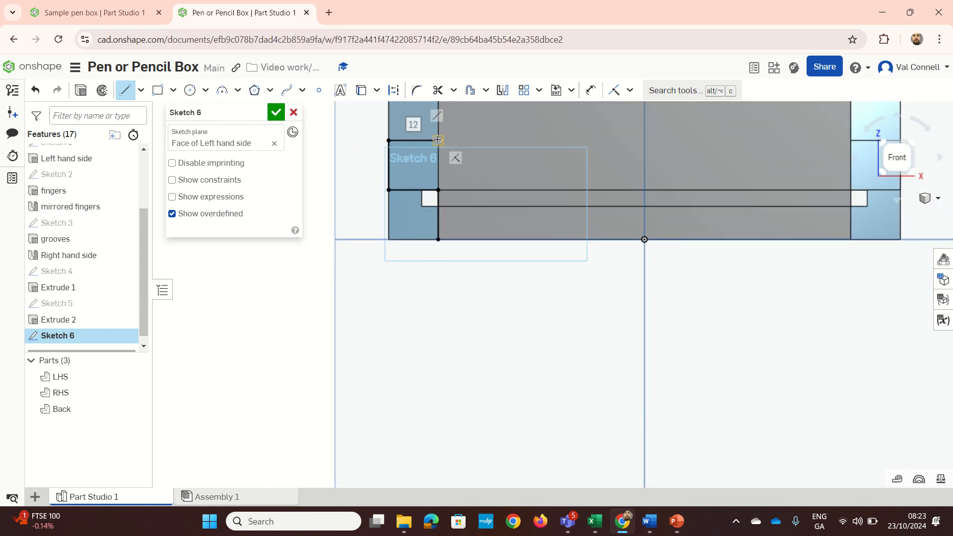
pyautogui.scroll(-3, 437, 140)
pyautogui.scroll(3, 437, 140)
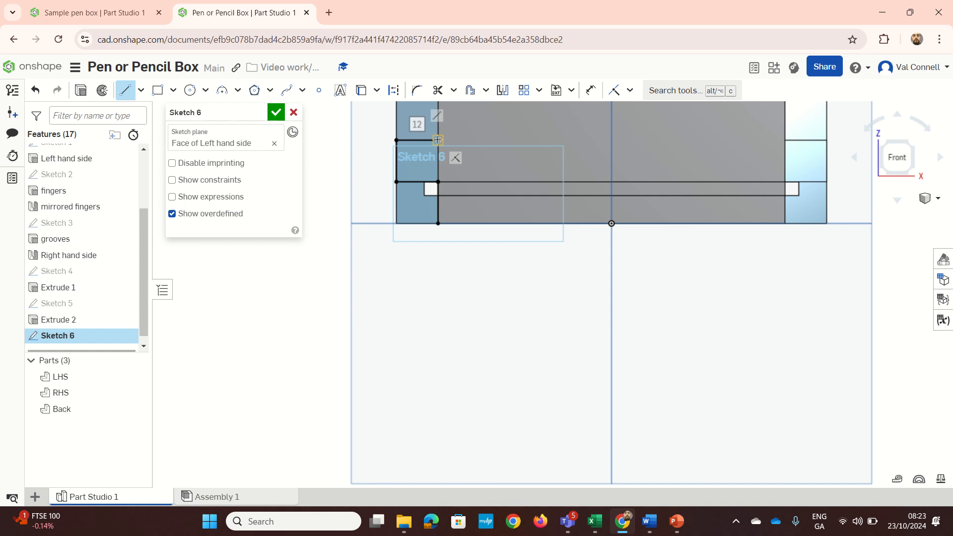
pyautogui.scroll(-2, 437, 140)
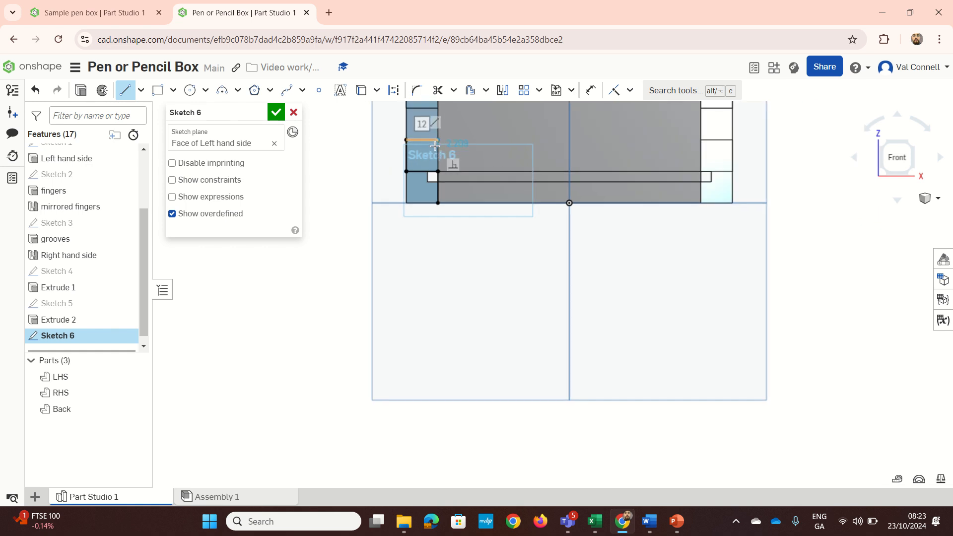
pyautogui.scroll(-3, 435, 145)
pyautogui.press('t')
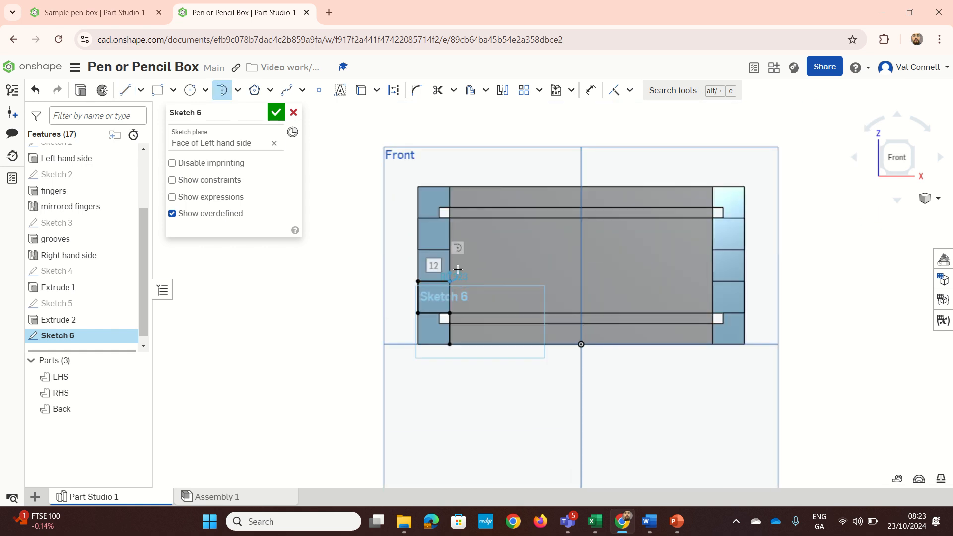
pyautogui.scroll(5, 456, 267)
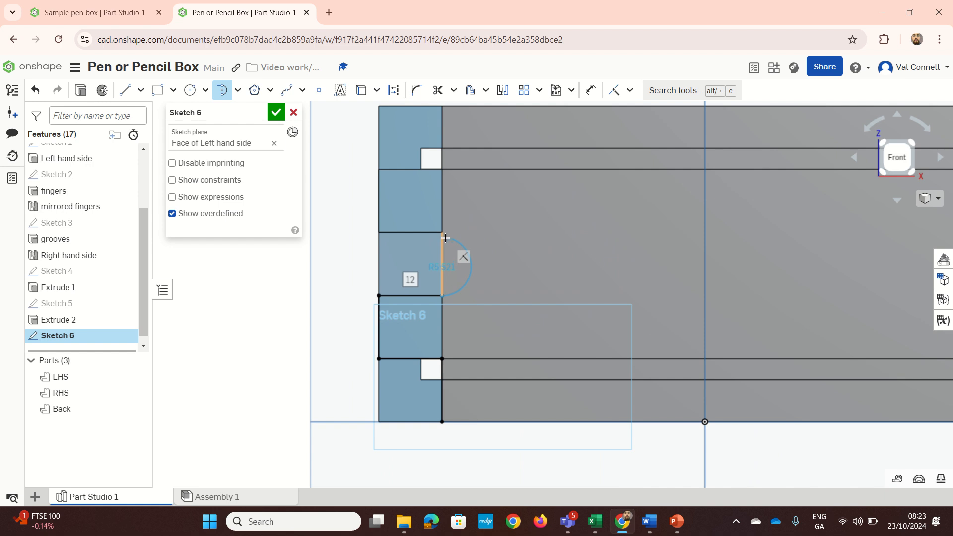
pyautogui.press('Escape')
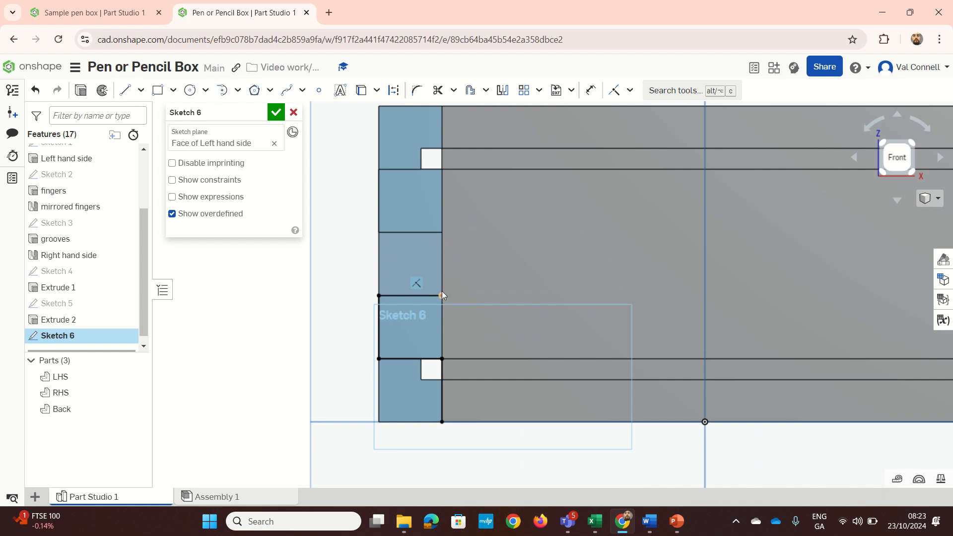
# Step: Continue the outline 12 mm up the middle finger, 12 mm outward, 12 mm up and 62 mm across to the box's centre
pyautogui.press('l')
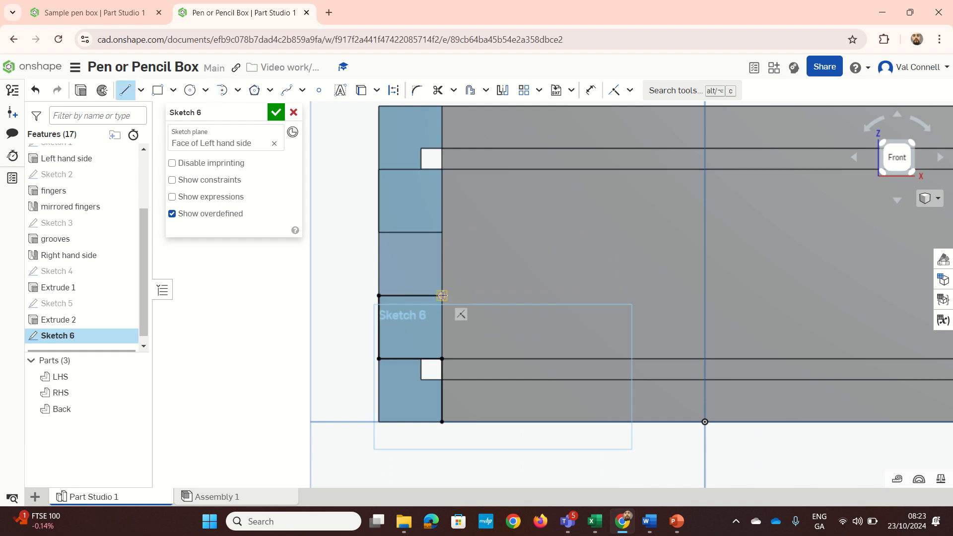
pyautogui.click(442, 233)
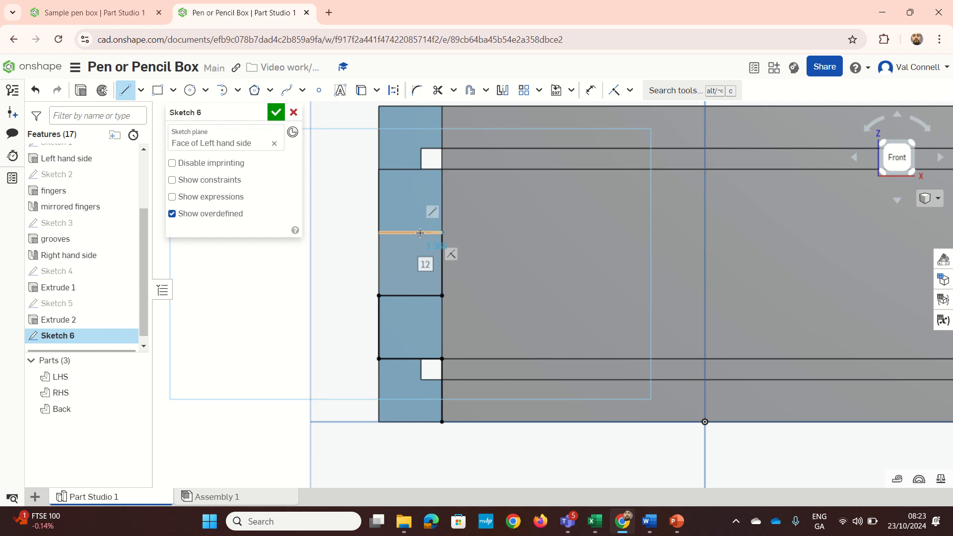
pyautogui.click(380, 232)
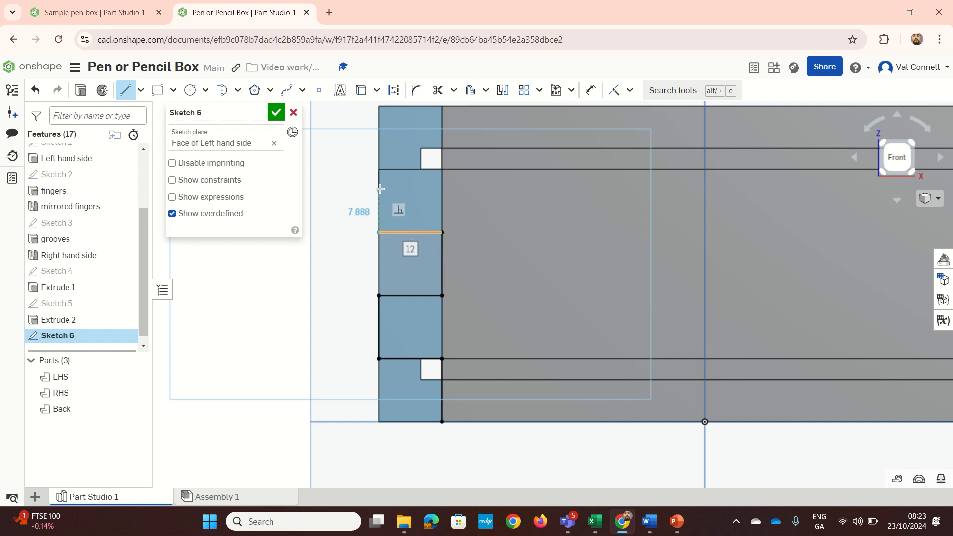
pyautogui.click(446, 165)
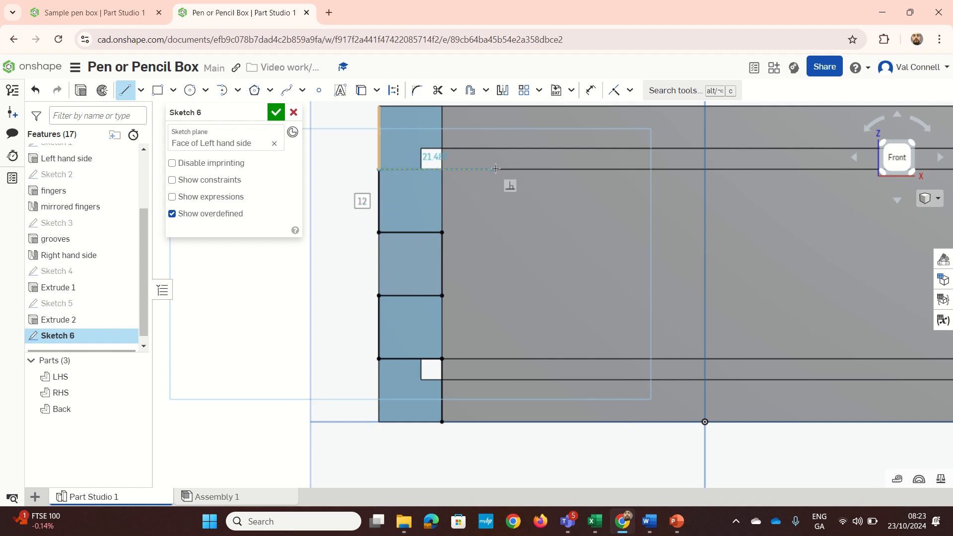
pyautogui.click(703, 169)
# Step: Draw a vertical 48 mm construction line down to the origin, and close the half outline with a 50 mm bottom line
pyautogui.moveTo(703, 169); pyautogui.dragTo(691, 178, button='right')
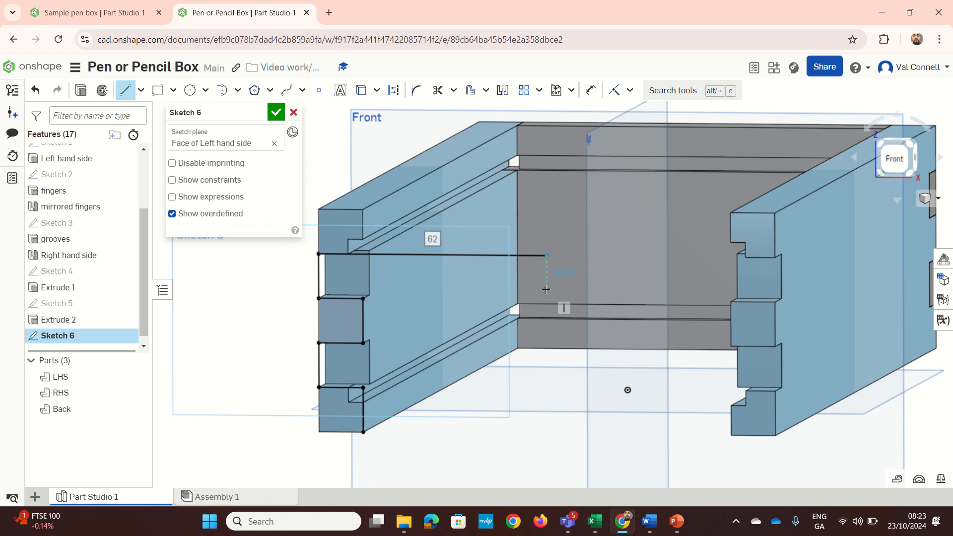
pyautogui.press('q')
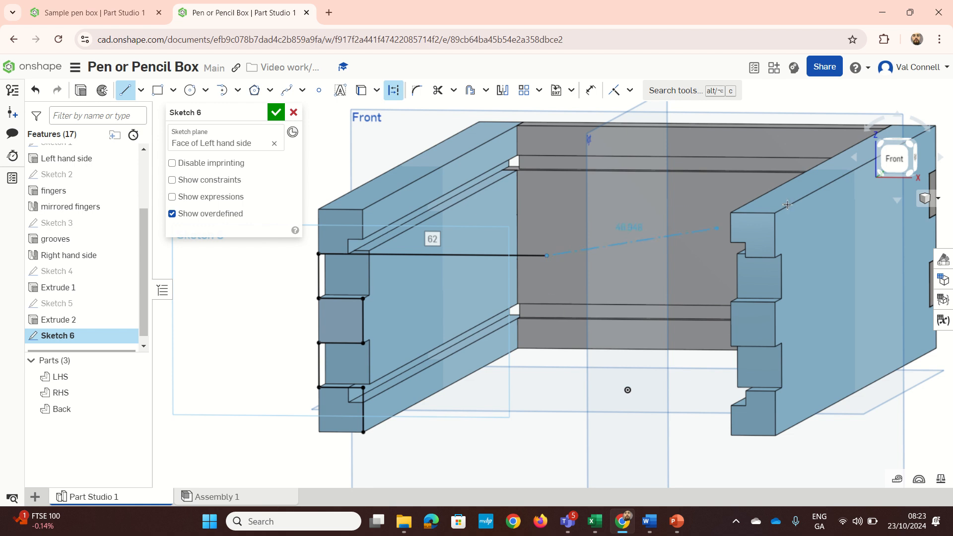
pyautogui.click(895, 158)
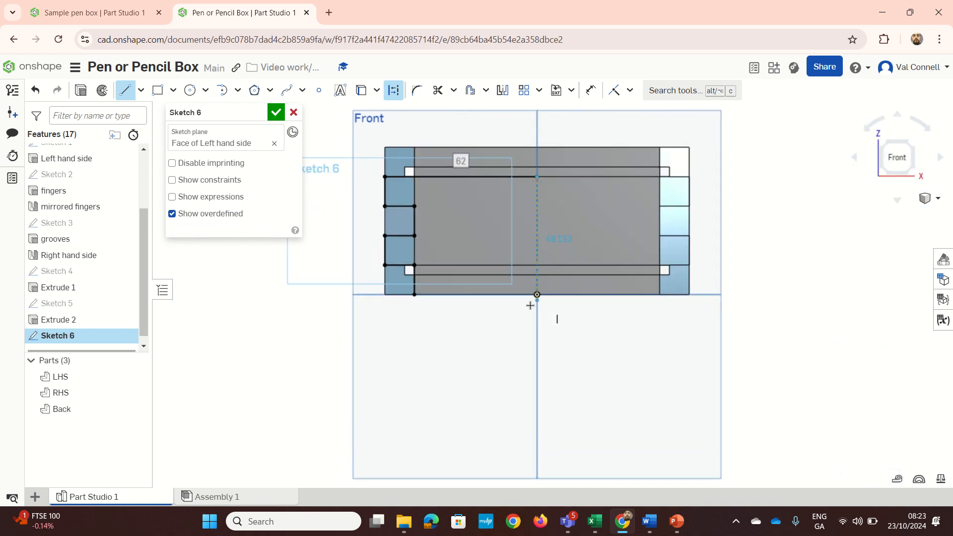
pyautogui.click(538, 293)
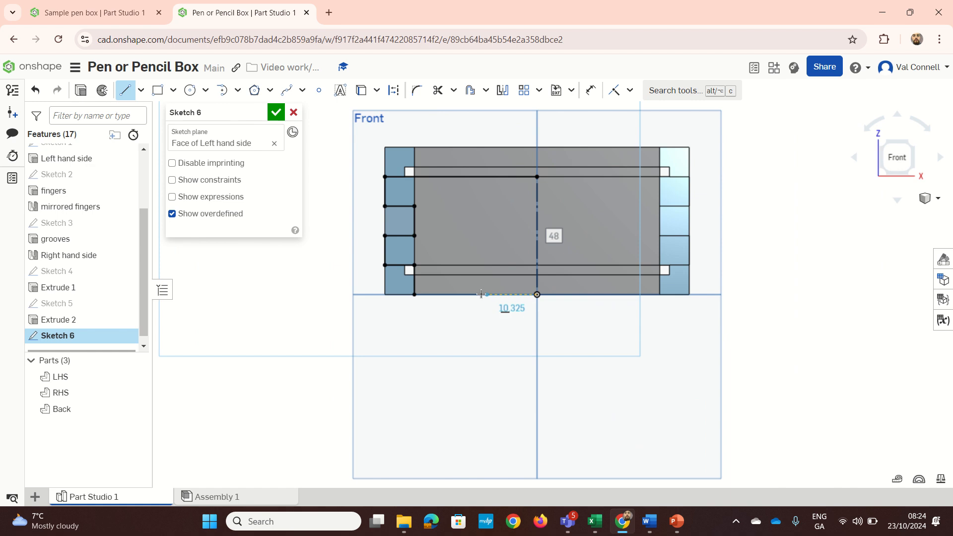
pyautogui.click(415, 294)
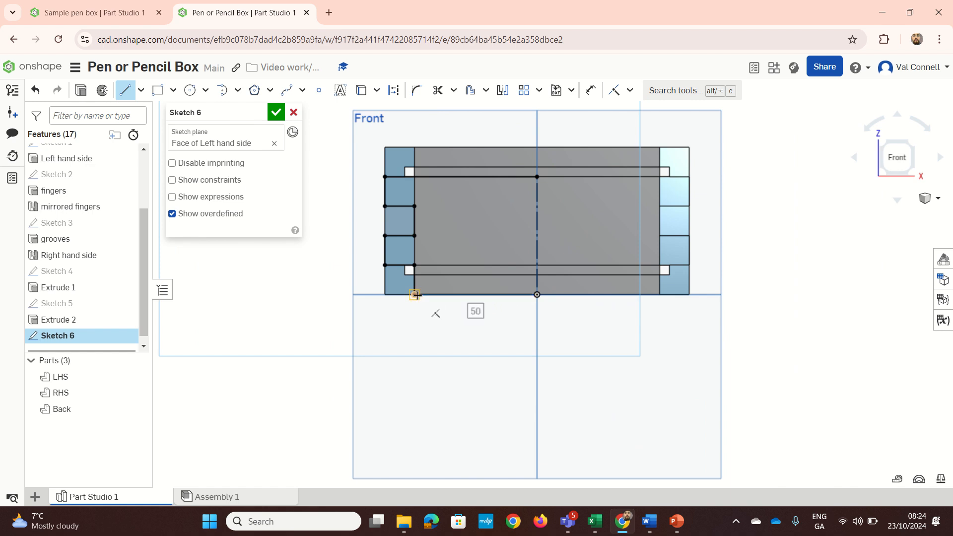
# Step: Mirror all nine solid lines of the half outline about the vertical construction line to complete the front panel profile
pyautogui.press('Left')
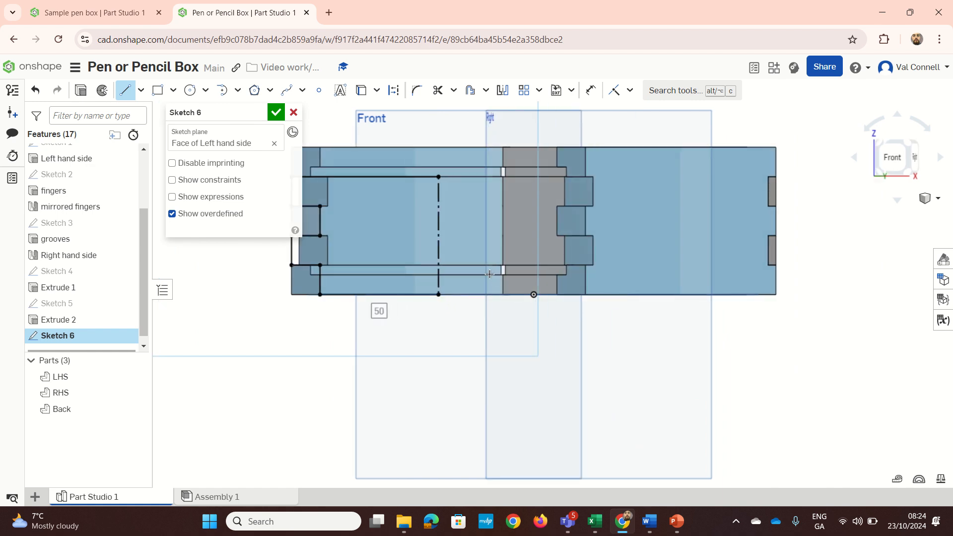
pyautogui.scroll(-3, 489, 273)
pyautogui.scroll(3, 419, 245)
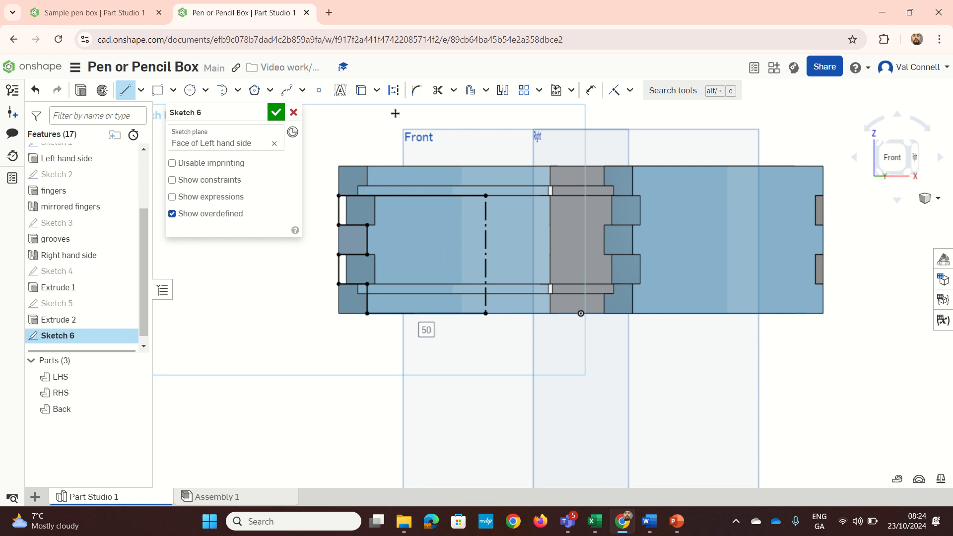
pyautogui.click(497, 91)
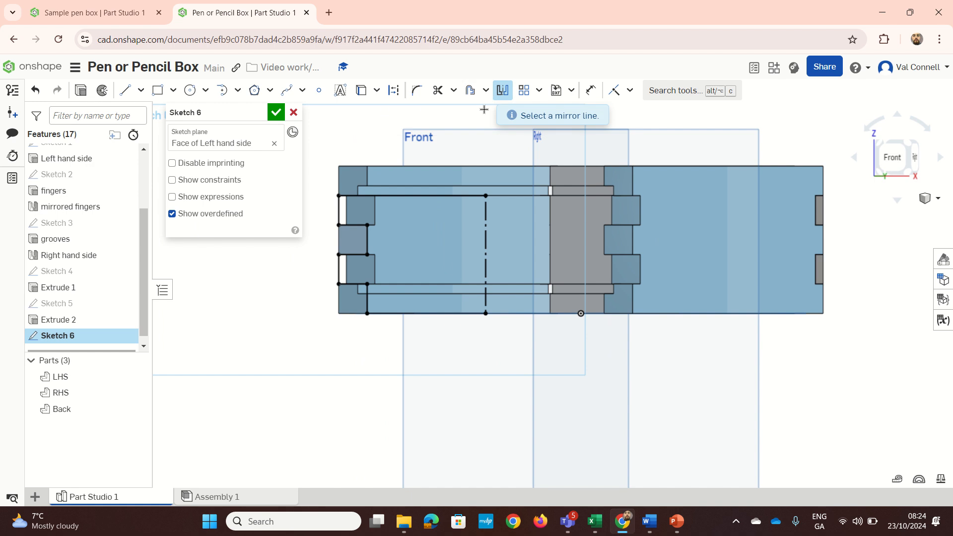
pyautogui.click(483, 209)
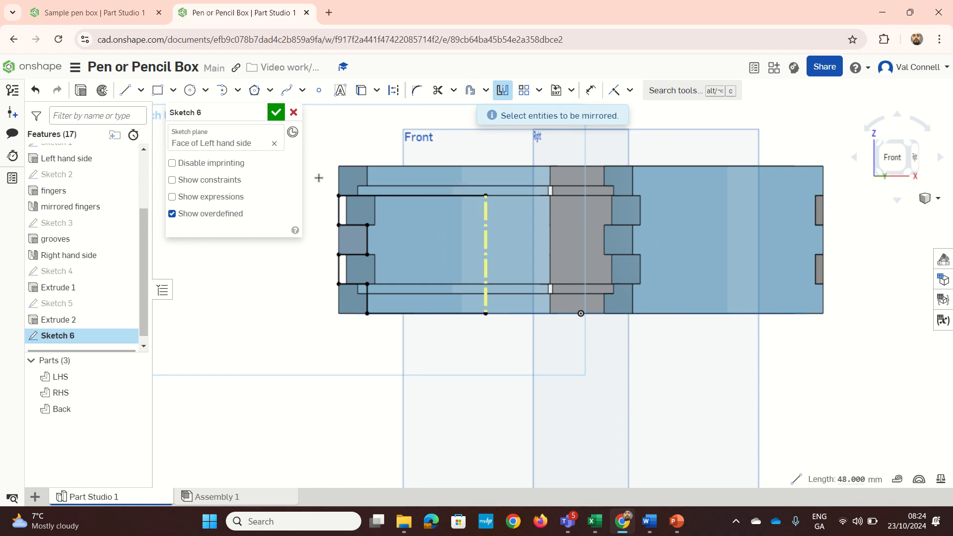
pyautogui.click(355, 197)
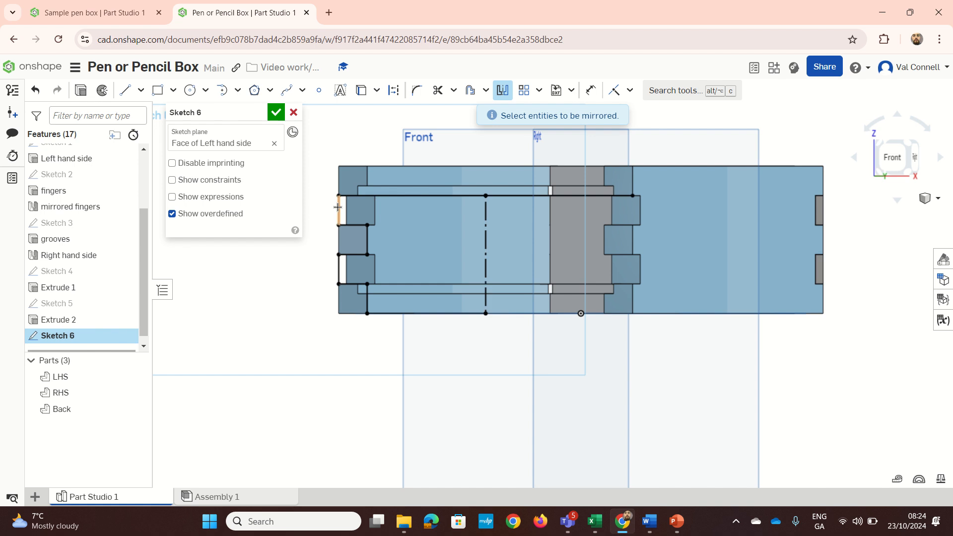
pyautogui.click(338, 209)
pyautogui.click(359, 225)
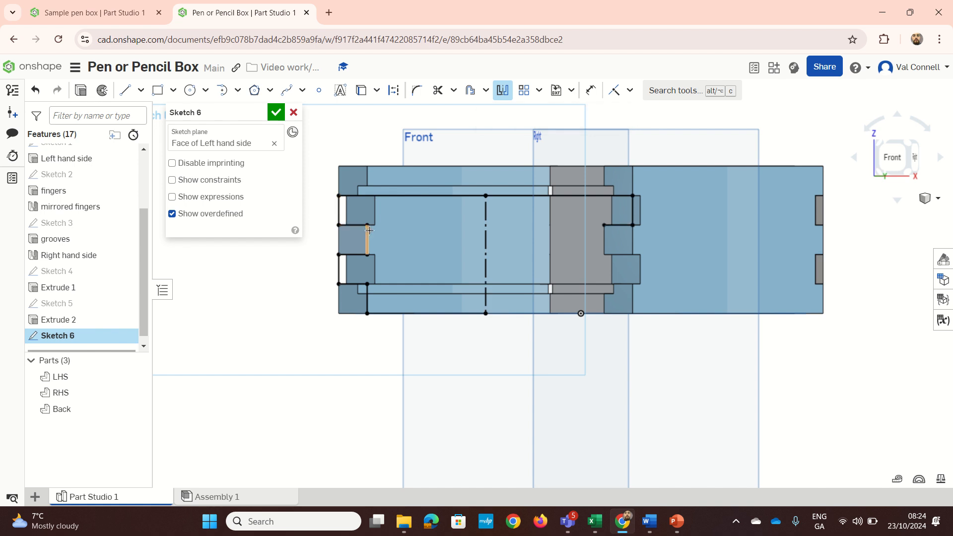
pyautogui.click(367, 240)
pyautogui.click(354, 254)
pyautogui.click(339, 266)
pyautogui.click(353, 283)
pyautogui.click(366, 291)
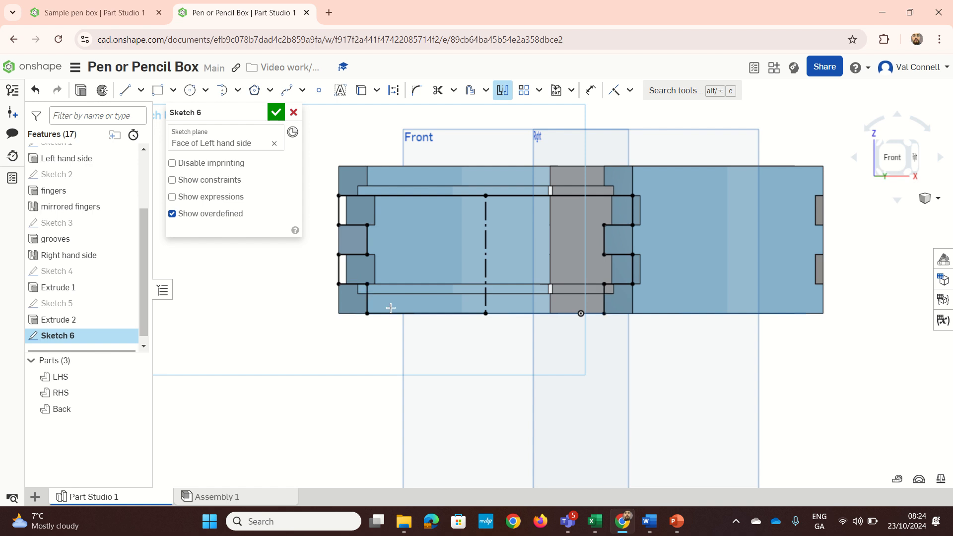
pyautogui.click(395, 314)
# Step: Extrude the Sketch 6 profile as a new part up to the recessed face of the left side's upper finger gap
pyautogui.moveTo(550, 250); pyautogui.dragTo(535, 265, button='right')
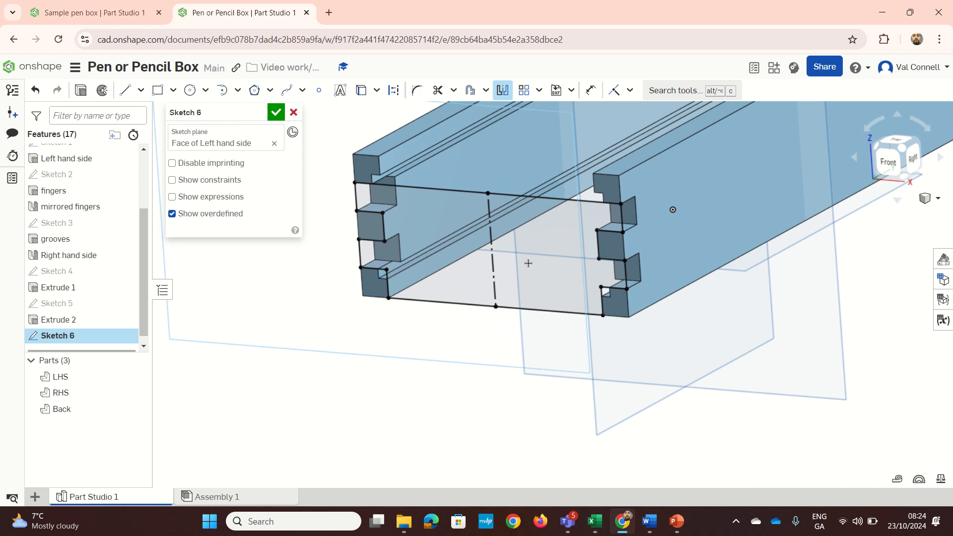
pyautogui.hotkey('shift', 'e')
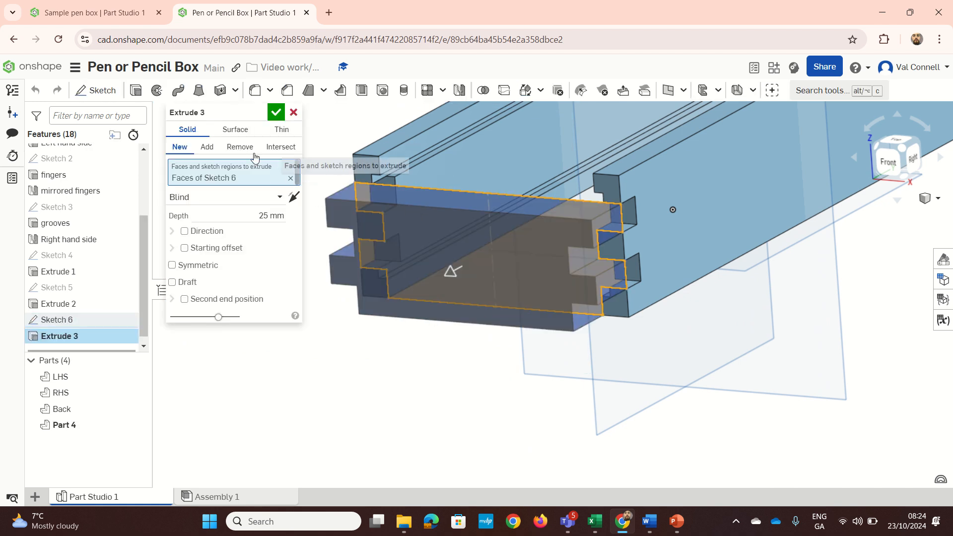
pyautogui.click(263, 197)
pyautogui.click(207, 248)
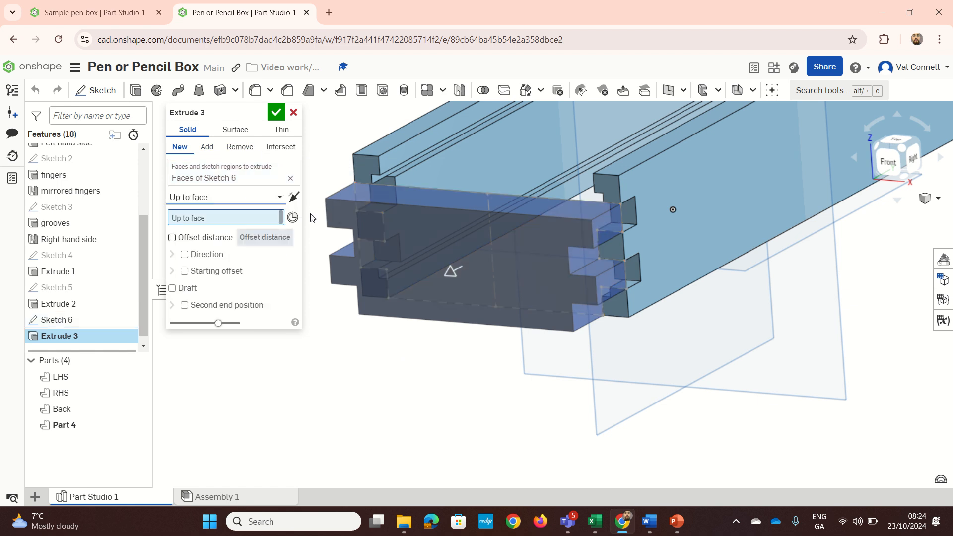
pyautogui.click(390, 186)
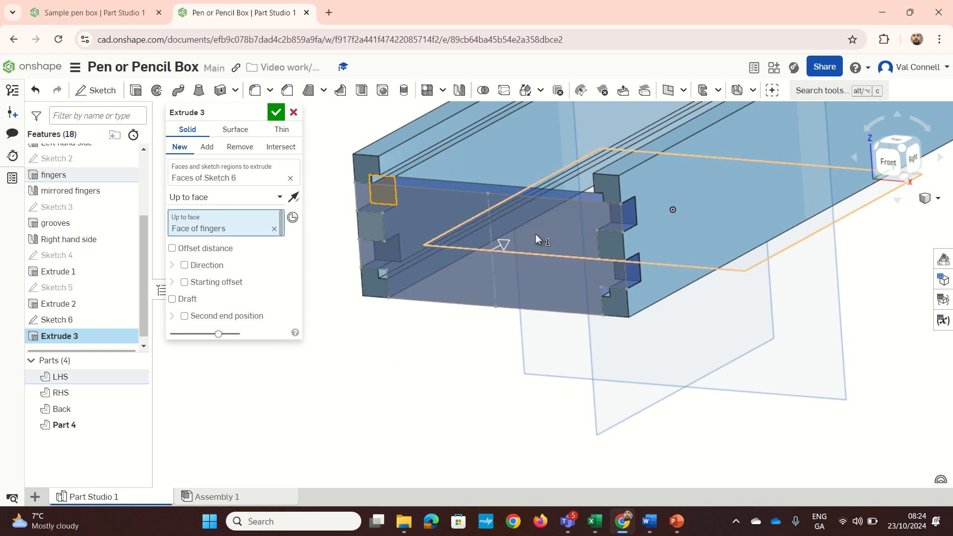
pyautogui.scroll(3, 567, 236)
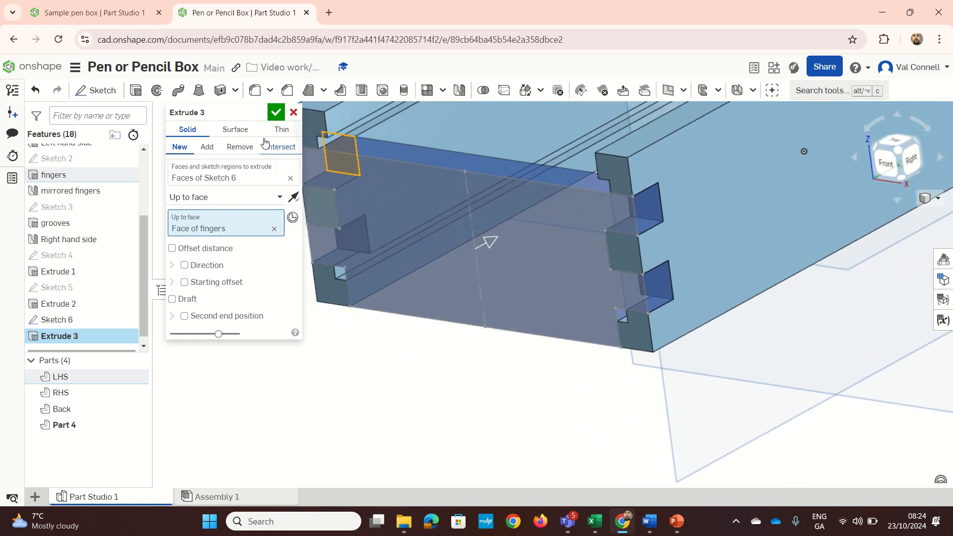
pyautogui.click(274, 113)
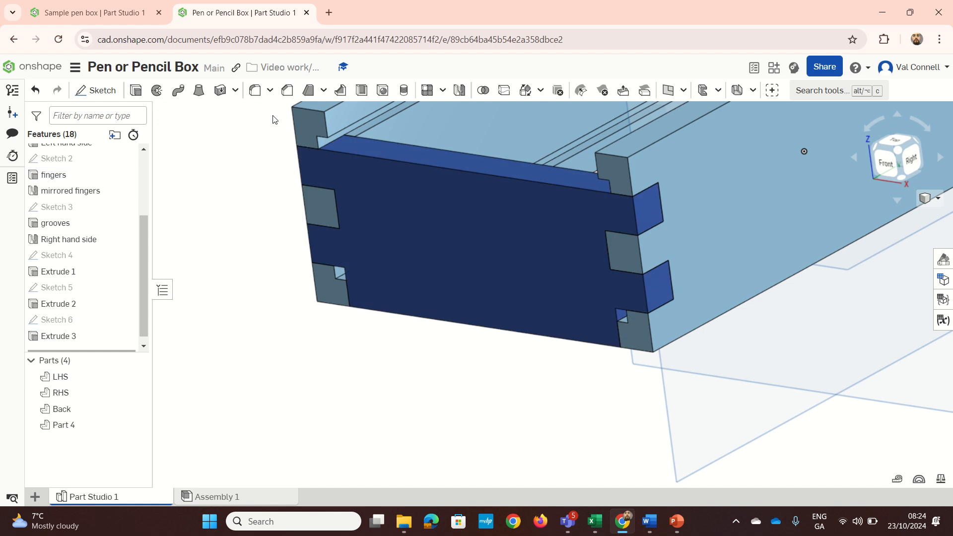
pyautogui.scroll(-10, 457, 200)
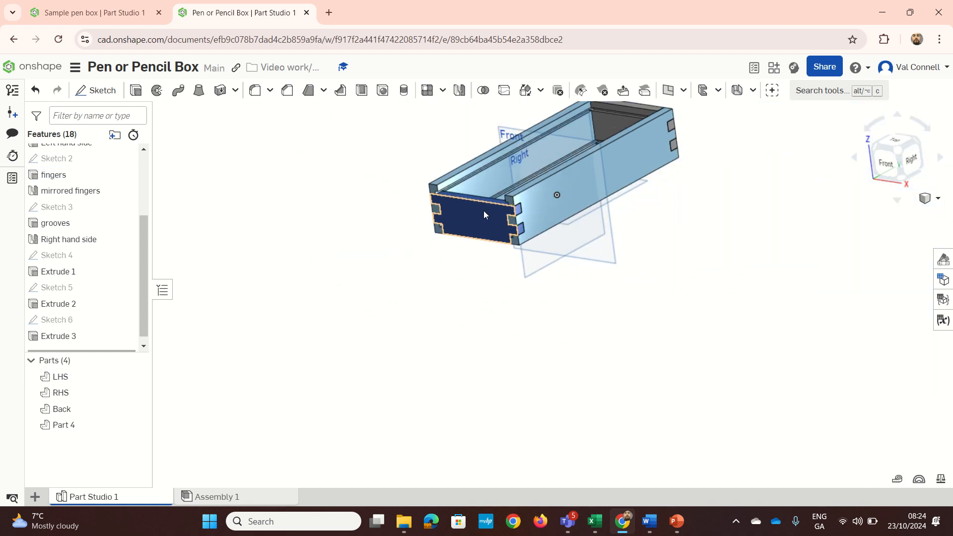
# Step: Rename the new front panel part, Part 4, as Front
pyautogui.click(56, 424)
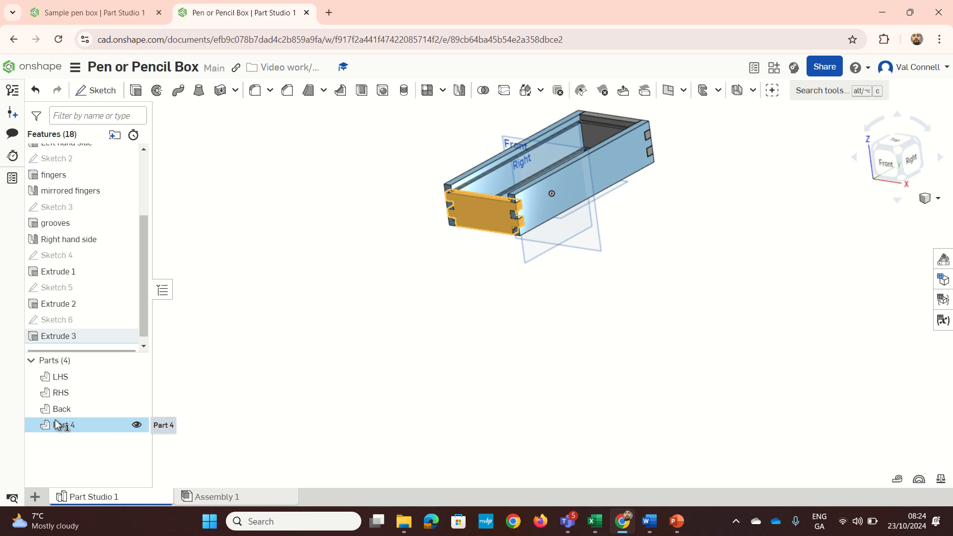
pyautogui.rightClick(56, 425)
pyautogui.click(127, 188)
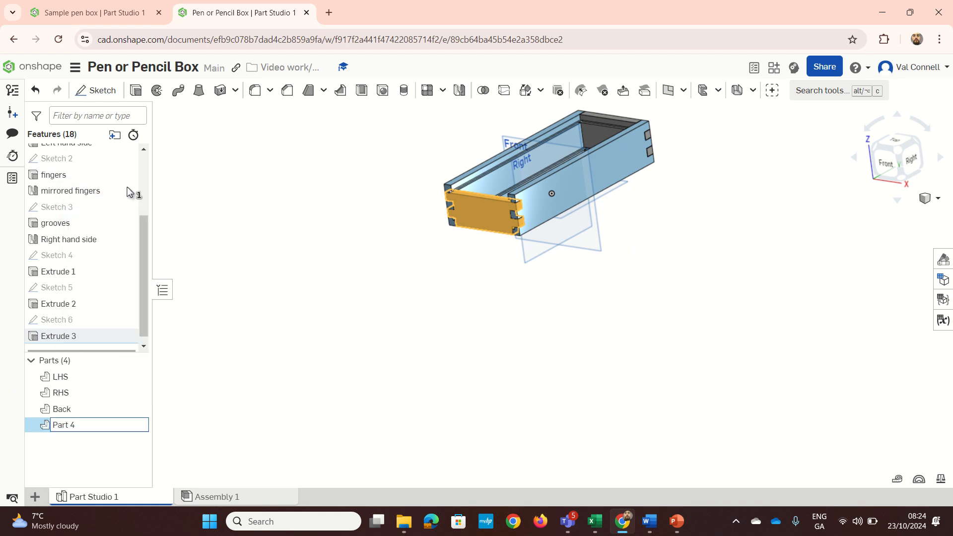
pyautogui.write('Fro')
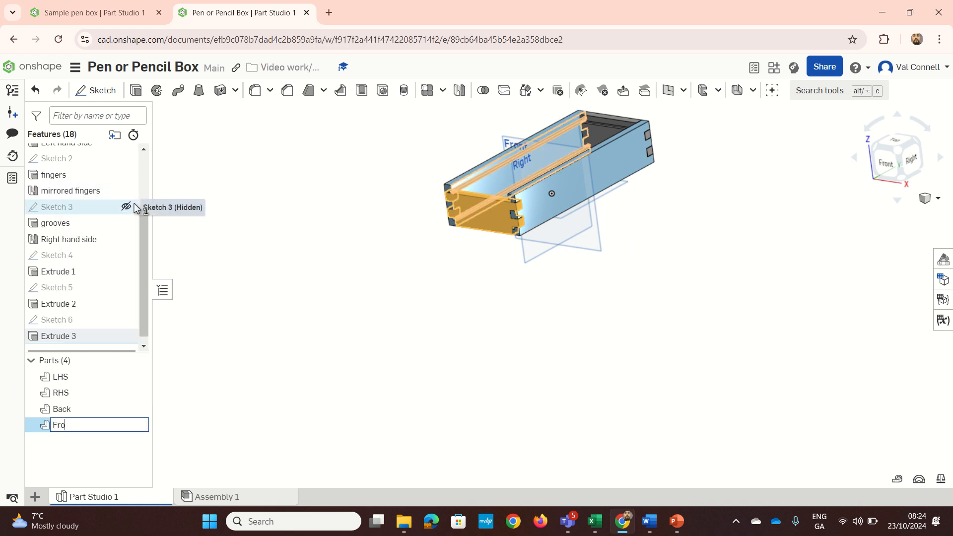
pyautogui.write('nt')
pyautogui.click(311, 254)
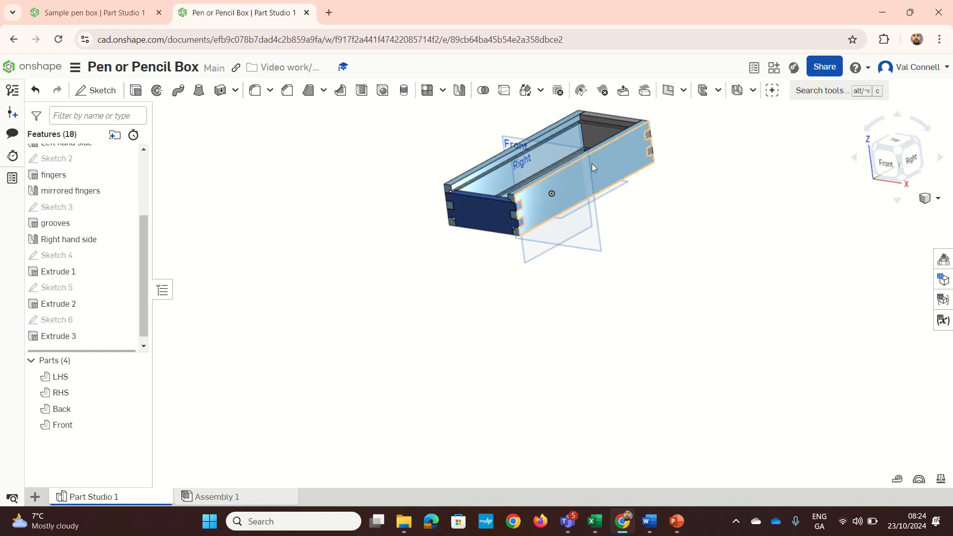
# Step: Hide the Back part to expose the inner face of the Front panel
pyautogui.scroll(1, 593, 164)
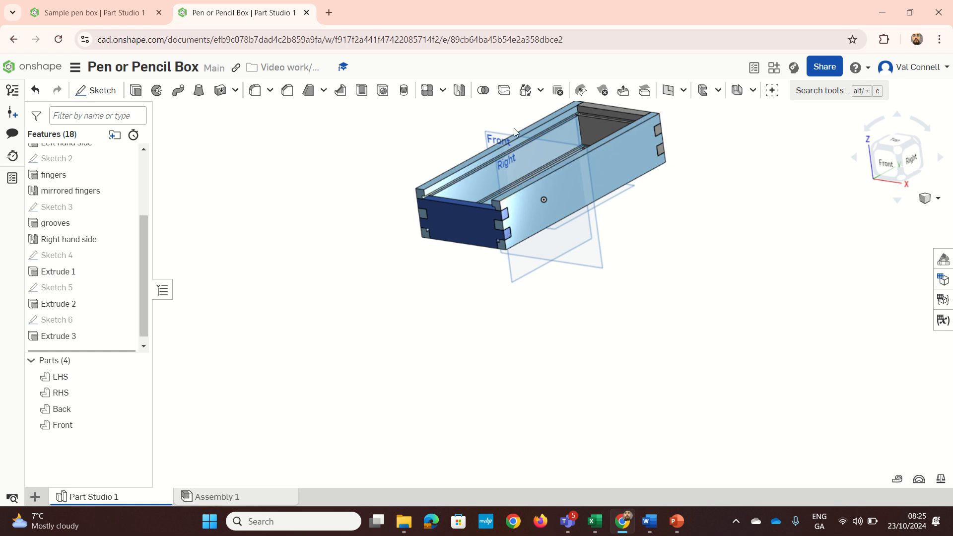
pyautogui.scroll(2, 514, 156)
pyautogui.scroll(1, 515, 156)
pyautogui.moveTo(514, 156); pyautogui.dragTo(525, 159, button='right')
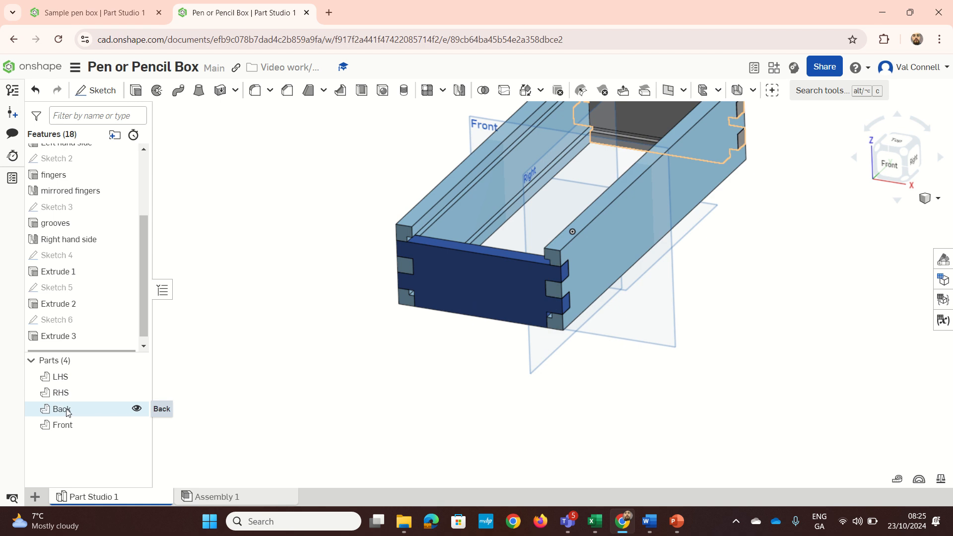
pyautogui.click(135, 409)
# Step: Start a sketch on the inner face of the Front panel, viewed squarely from the back of the box
pyautogui.click(911, 158)
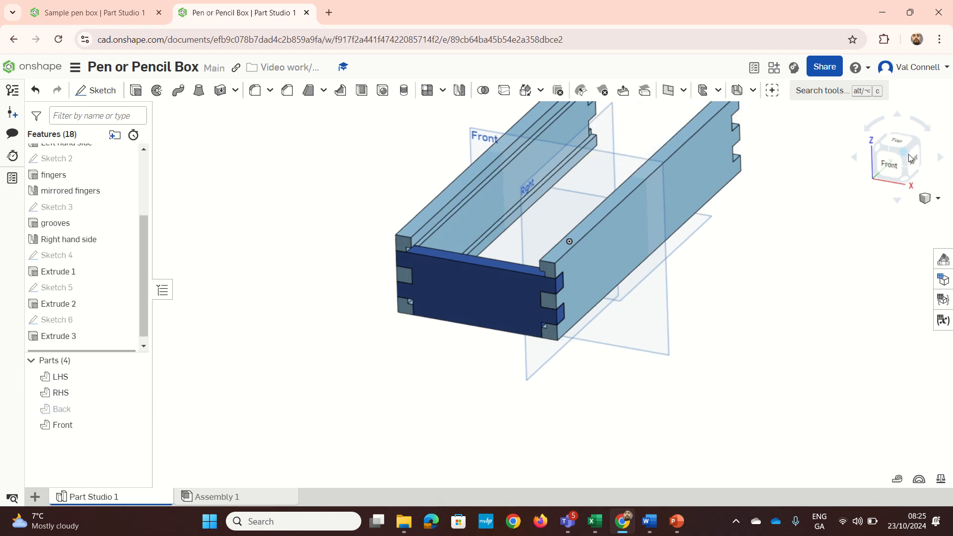
pyautogui.click(916, 160)
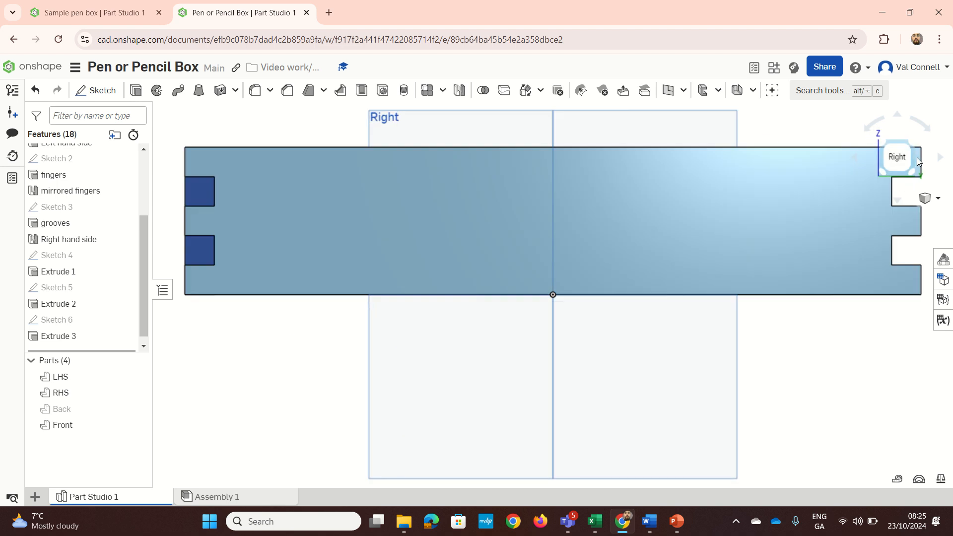
pyautogui.click(915, 156)
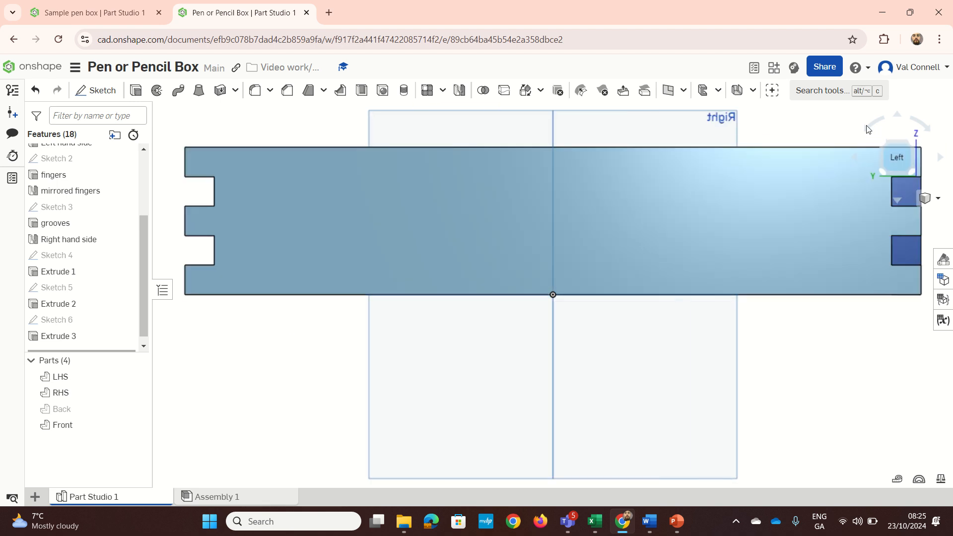
pyautogui.click(892, 169)
pyautogui.moveTo(892, 170); pyautogui.dragTo(893, 163)
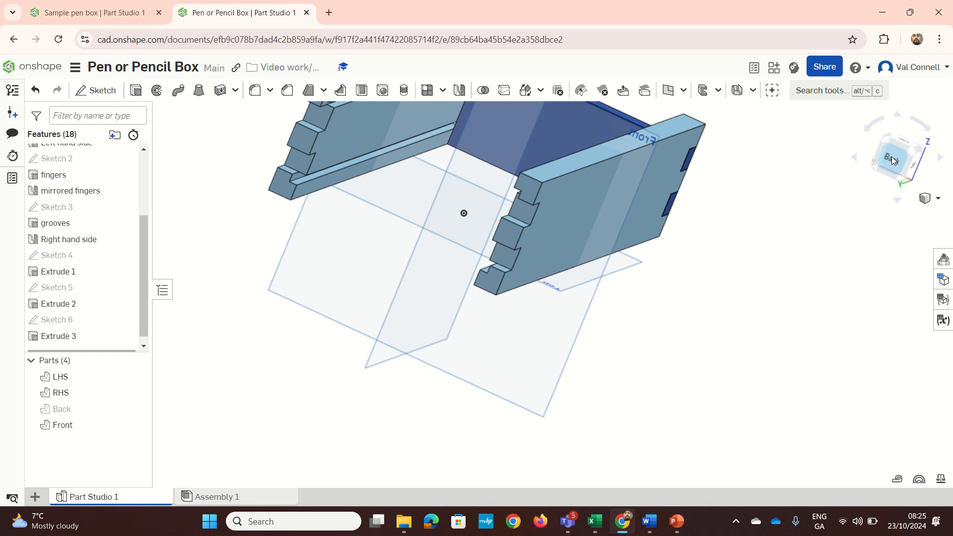
pyautogui.click(891, 160)
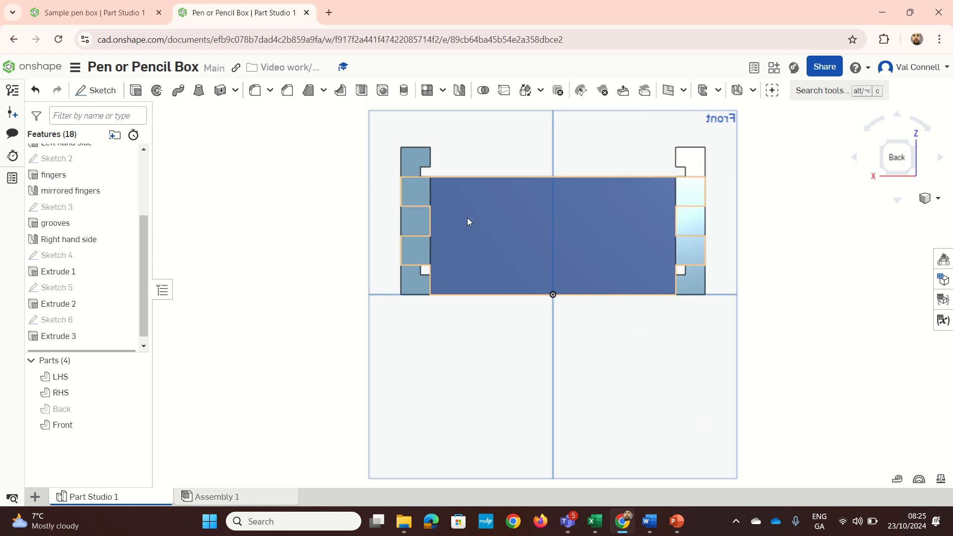
pyautogui.click(103, 90)
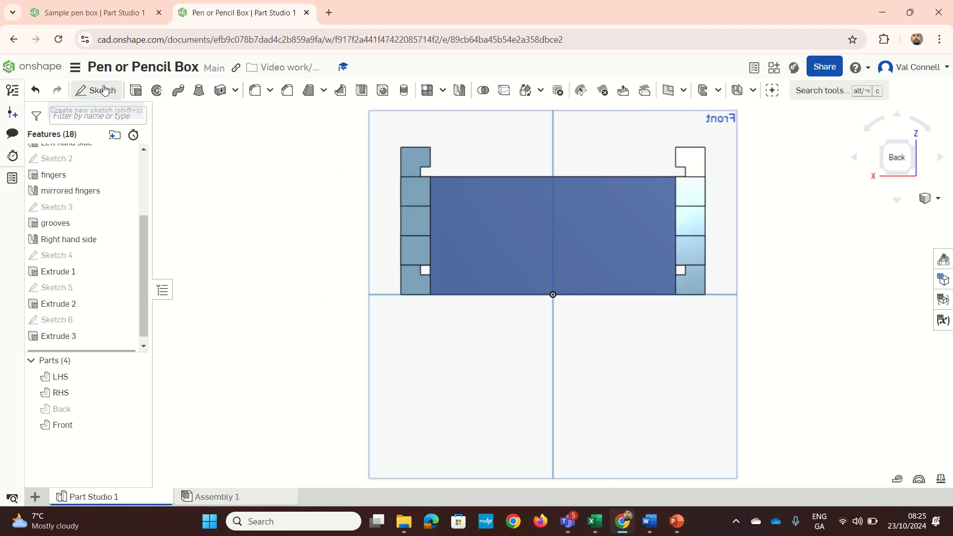
pyautogui.click(468, 198)
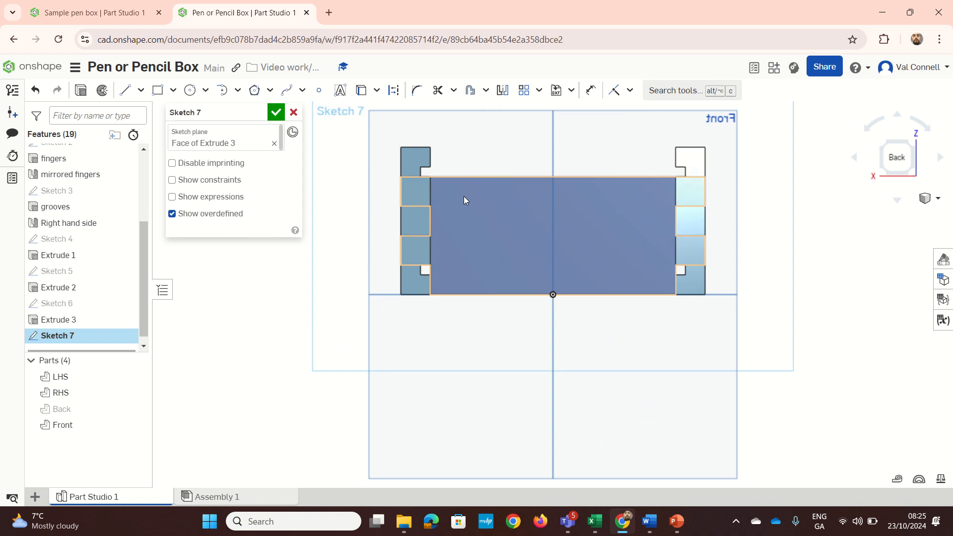
# Step: Draw a rectangle about 109 mm long between the lower side grooves and make its free corner coincident with the opposite groove corner
pyautogui.press('r')
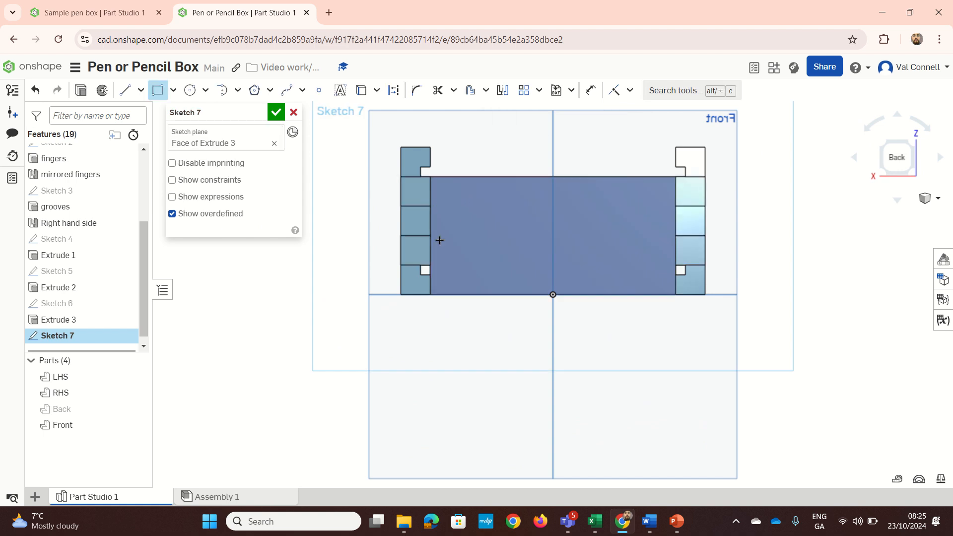
pyautogui.click(417, 267)
pyautogui.scroll(3, 621, 283)
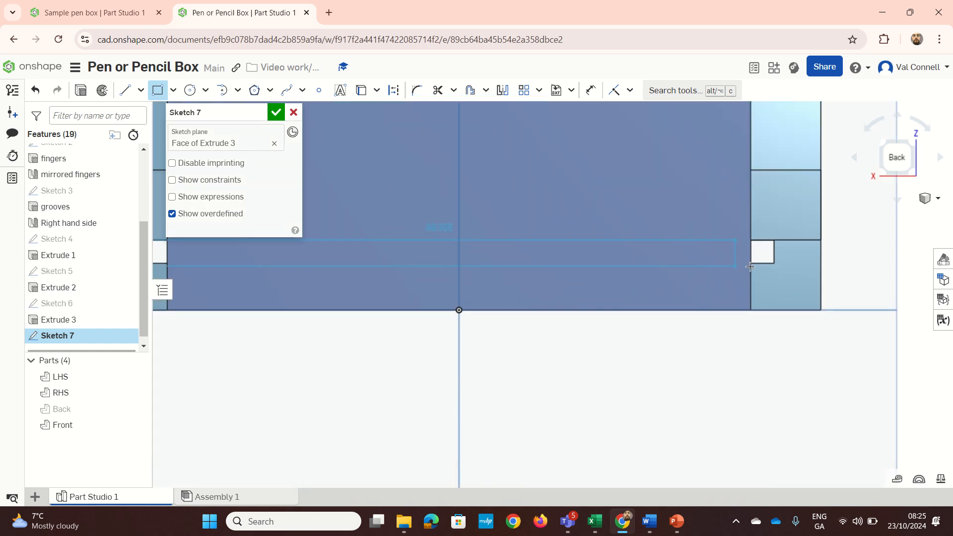
pyautogui.click(779, 268)
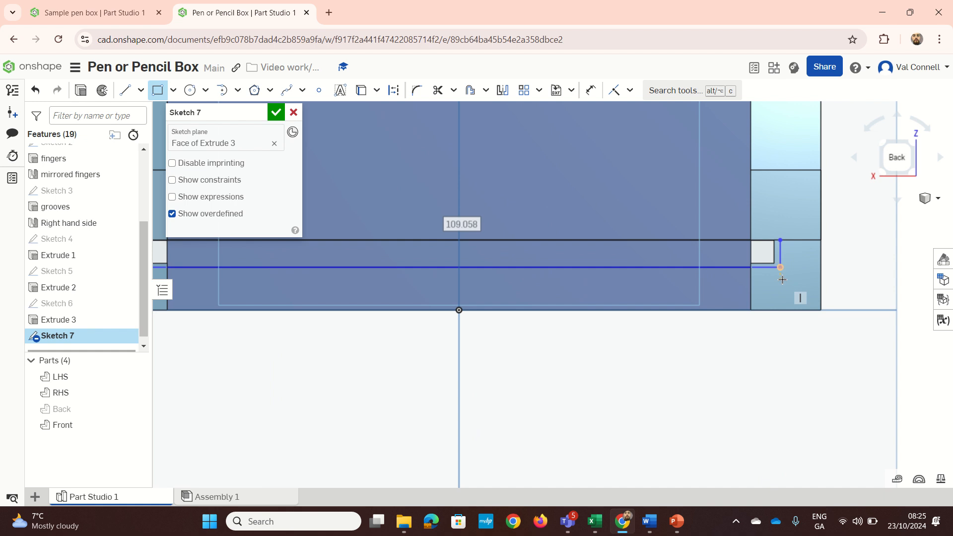
pyautogui.press('Escape')
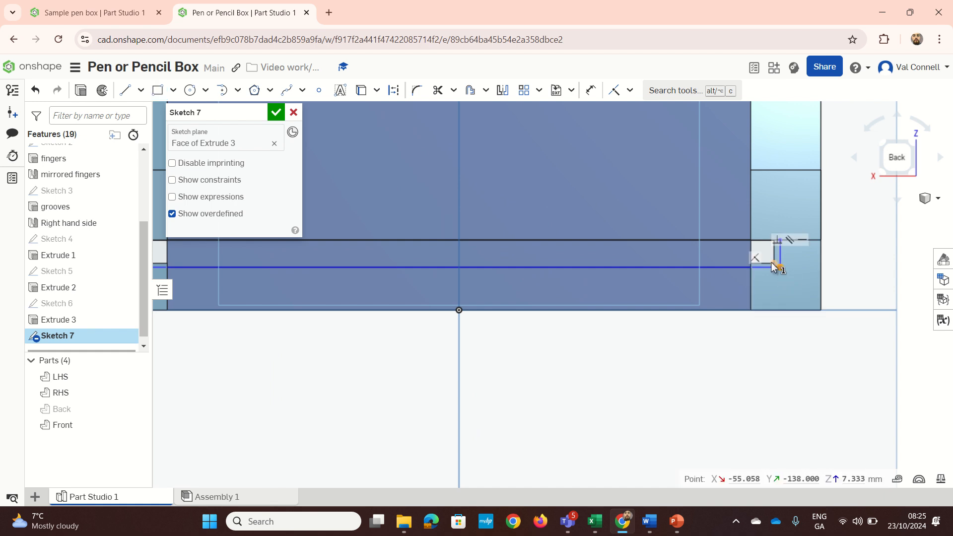
pyautogui.click(771, 263)
pyautogui.press('i')
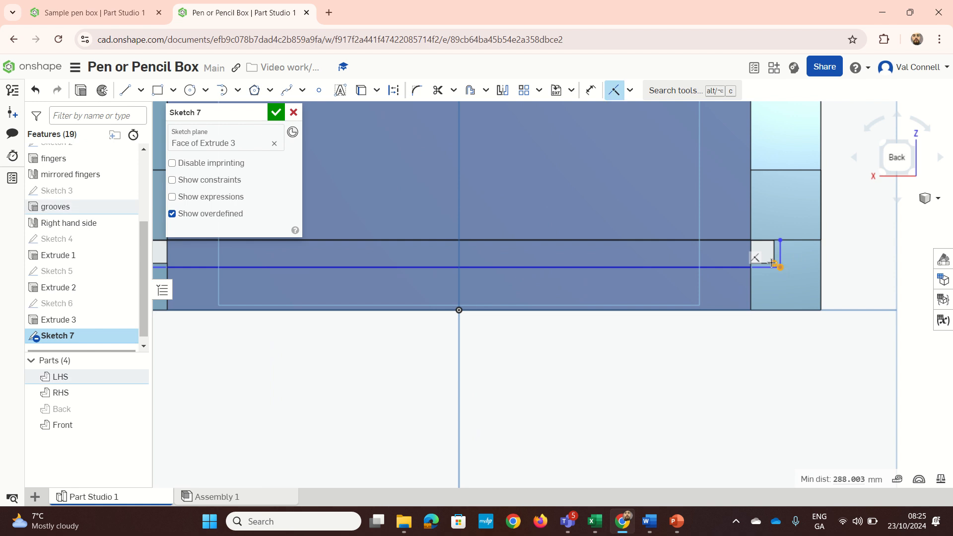
pyautogui.scroll(-5, 484, 260)
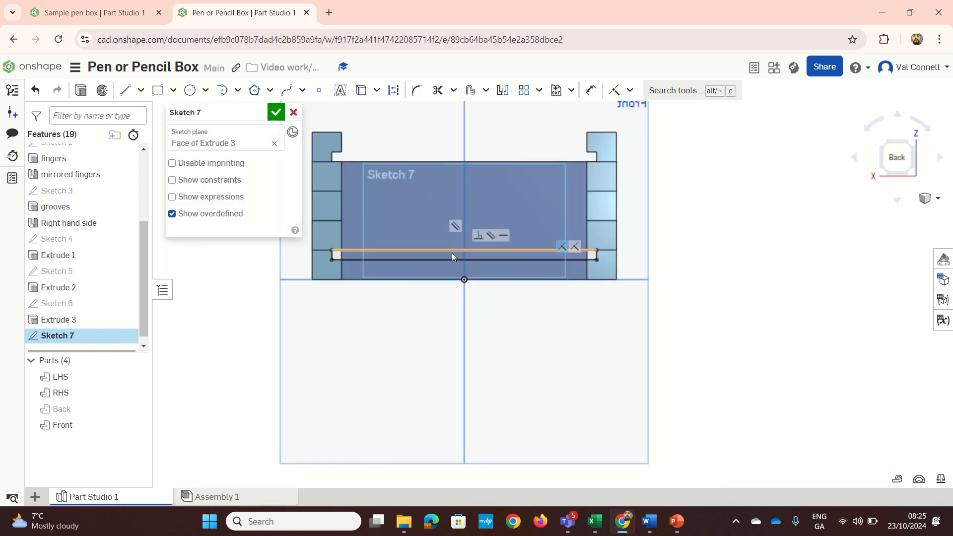
# Step: Extrude the groove rectangle as a 4 mm deep cut, with only the Front part in the merge scope
pyautogui.moveTo(451, 252); pyautogui.dragTo(450, 254, button='right')
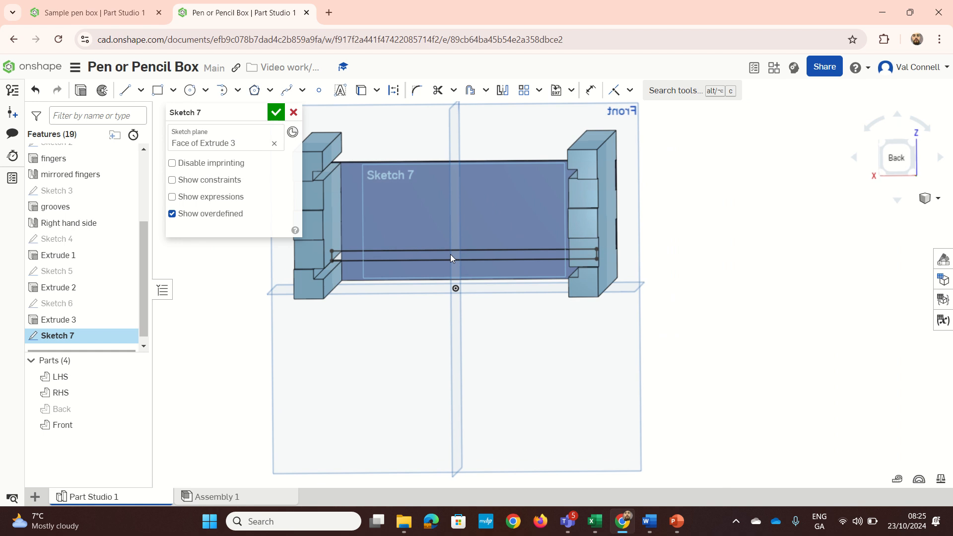
pyautogui.press('e')
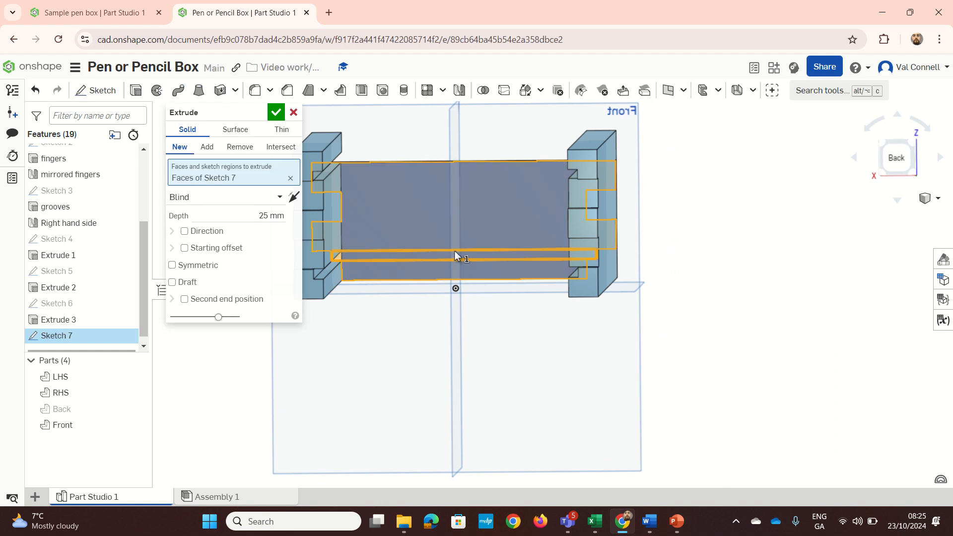
pyautogui.click(240, 147)
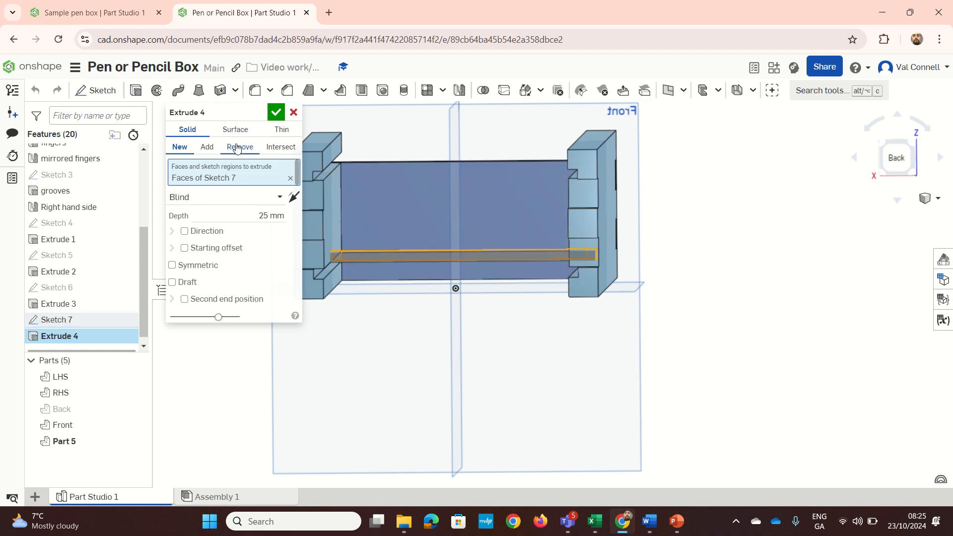
pyautogui.click(264, 215)
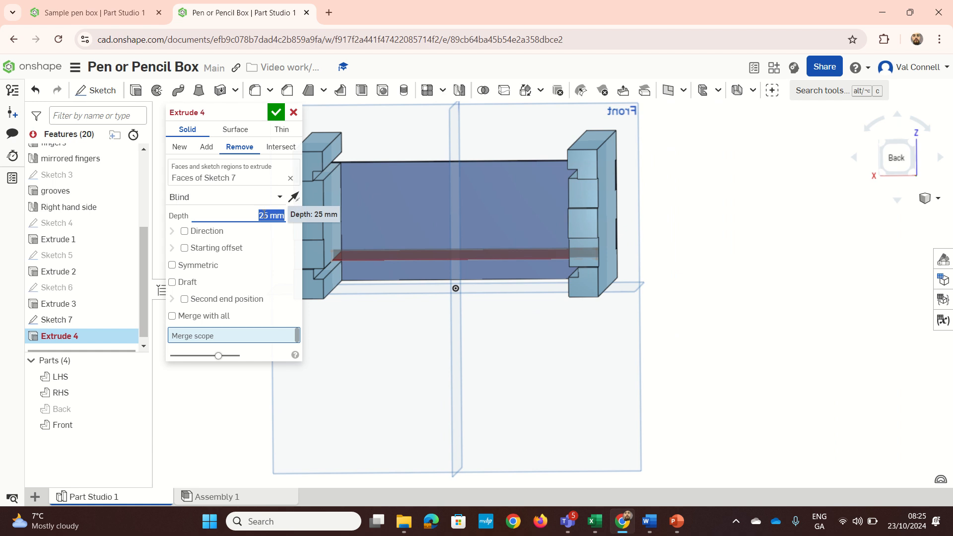
pyautogui.write('4')
pyautogui.press('Return')
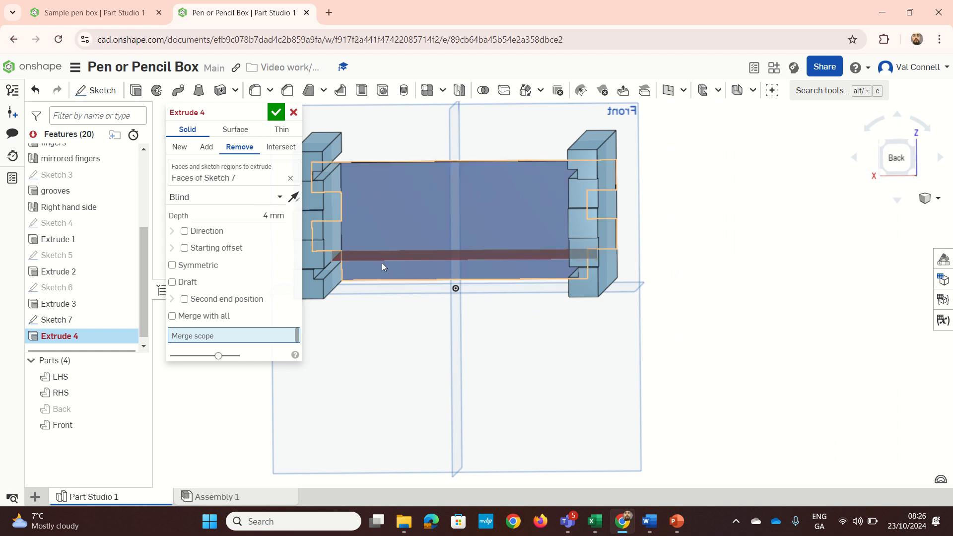
pyautogui.click(375, 224)
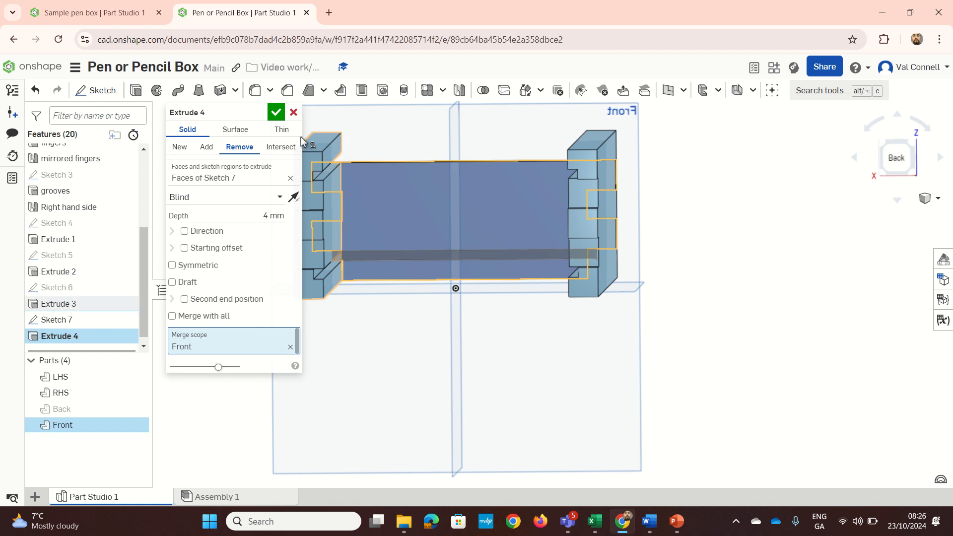
pyautogui.click(276, 112)
# Step: Start another sketch on the Front panel's inner face above the groove and view it squarely from the back
pyautogui.moveTo(395, 267); pyautogui.dragTo(380, 267, button='right')
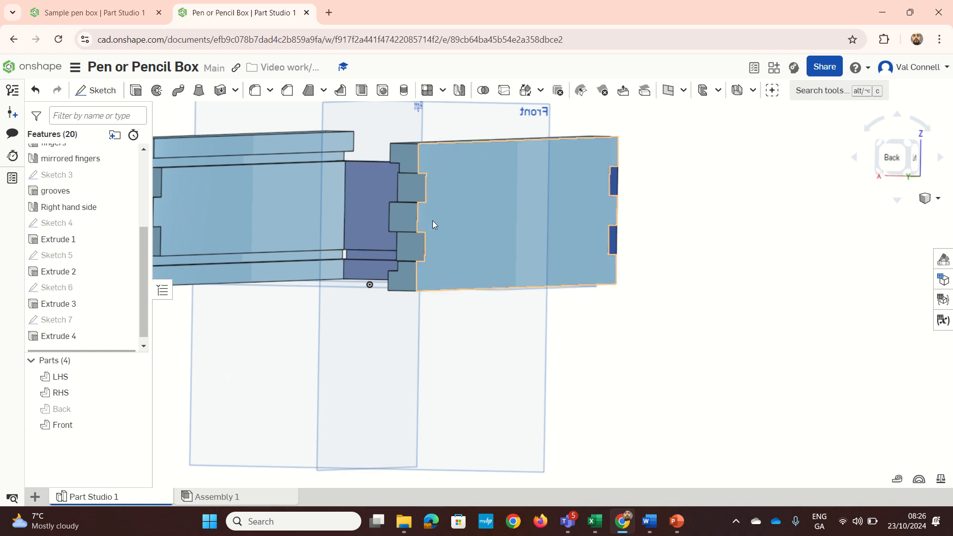
pyautogui.scroll(-3, 433, 220)
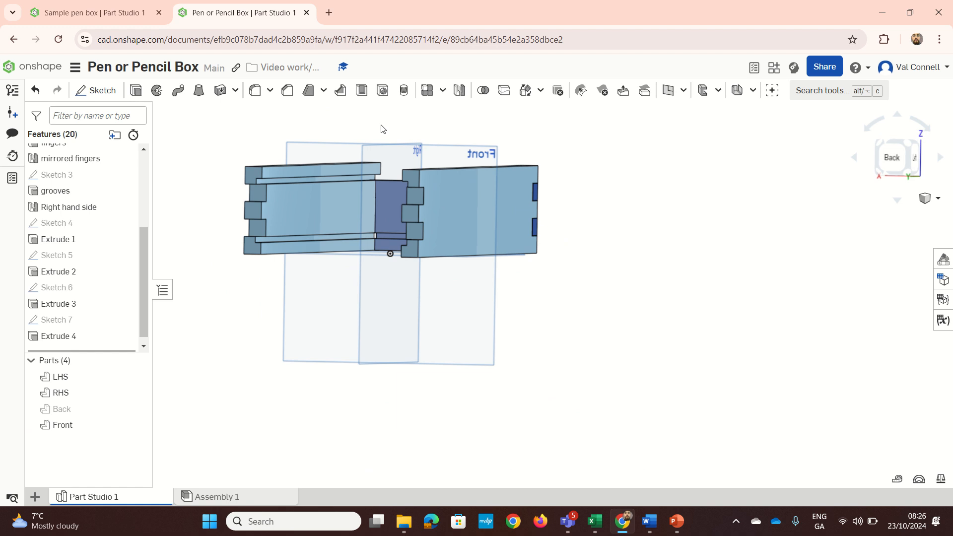
pyautogui.scroll(1, 299, 230)
pyautogui.moveTo(296, 230); pyautogui.dragTo(272, 236, button='right')
pyautogui.scroll(-2, 257, 236)
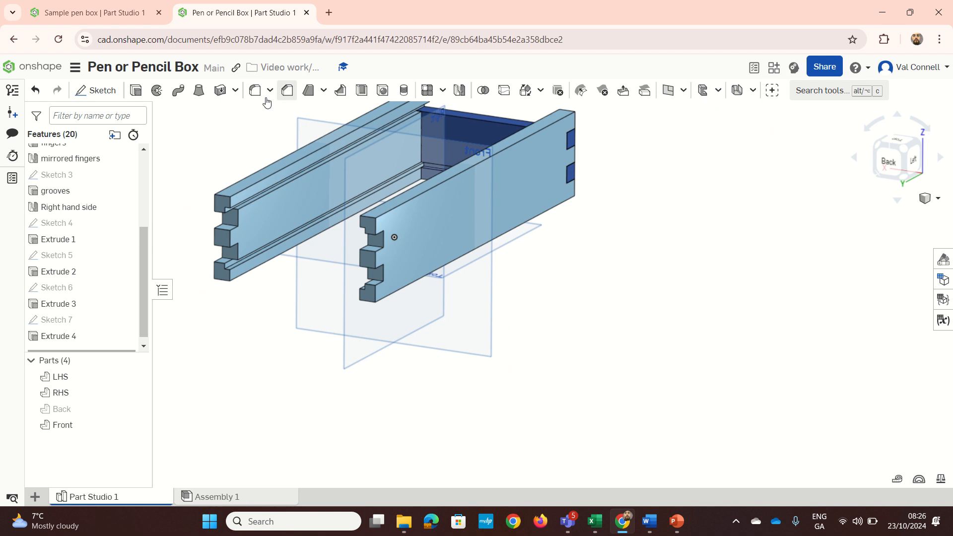
pyautogui.click(117, 99)
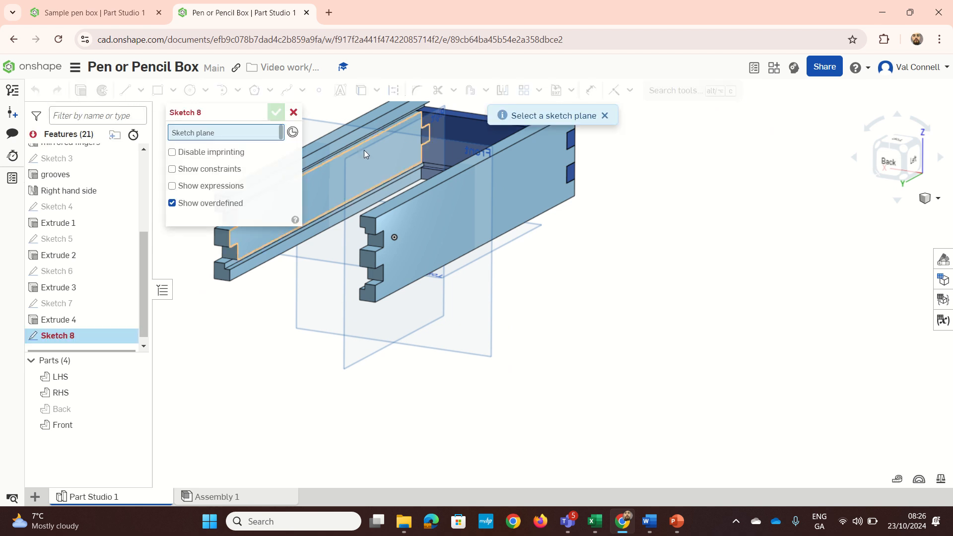
pyautogui.click(474, 144)
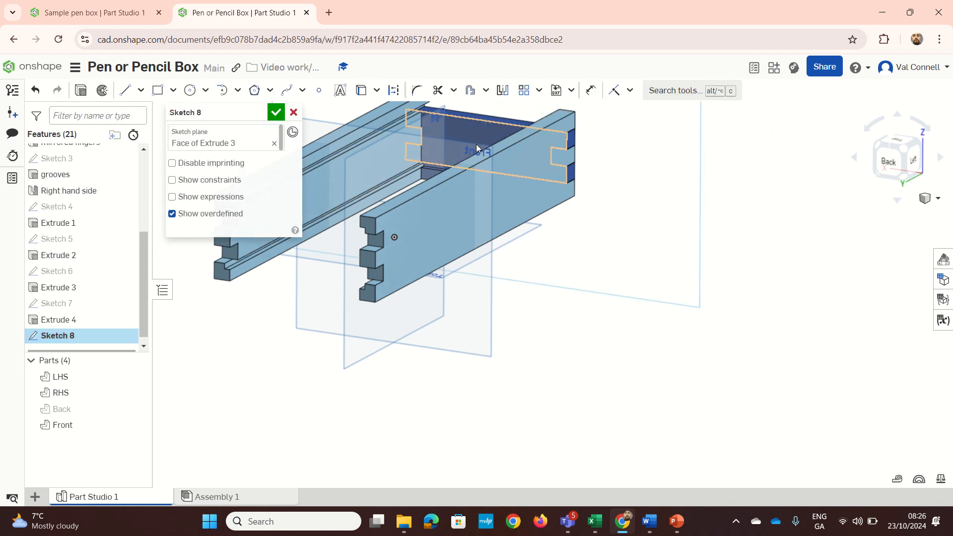
pyautogui.click(886, 168)
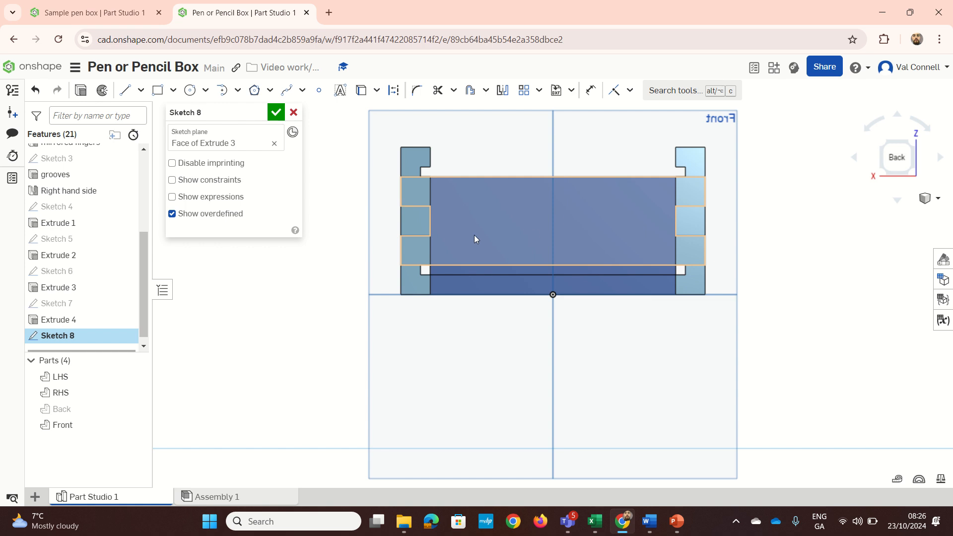
# Step: Draw the base profile rectangle between the two lower side grooves and make its free corner coincident with the opposite groove's lower corner
pyautogui.press('g')
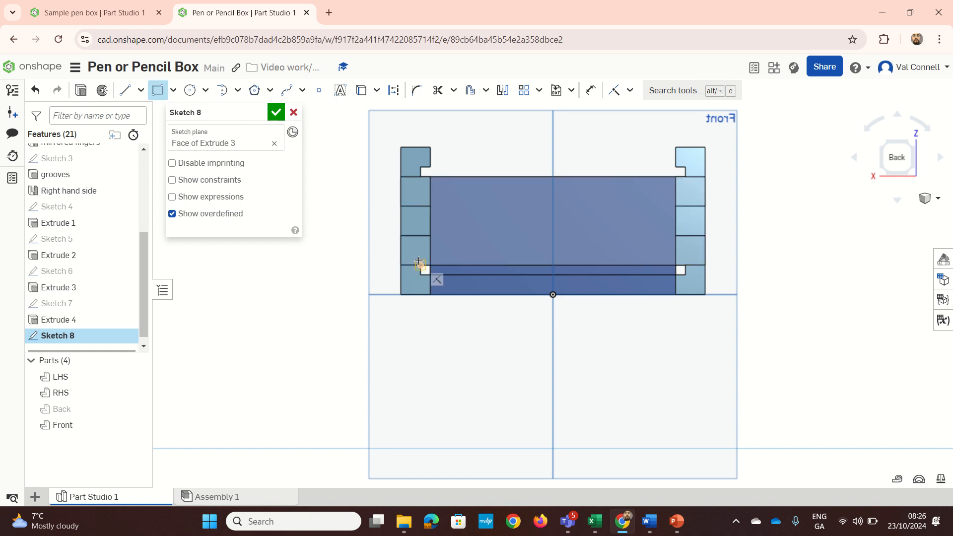
pyautogui.scroll(3, 419, 262)
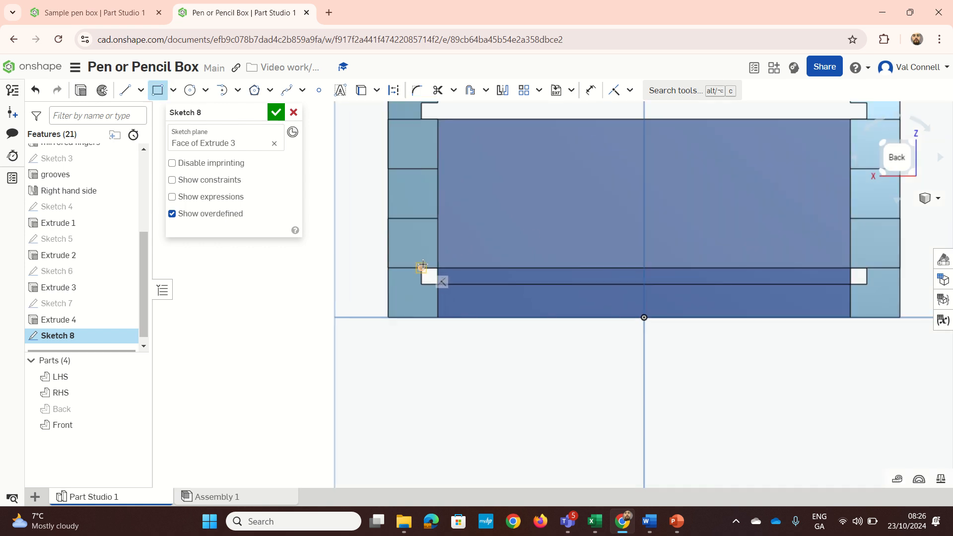
pyautogui.click(421, 266)
pyautogui.scroll(3, 864, 283)
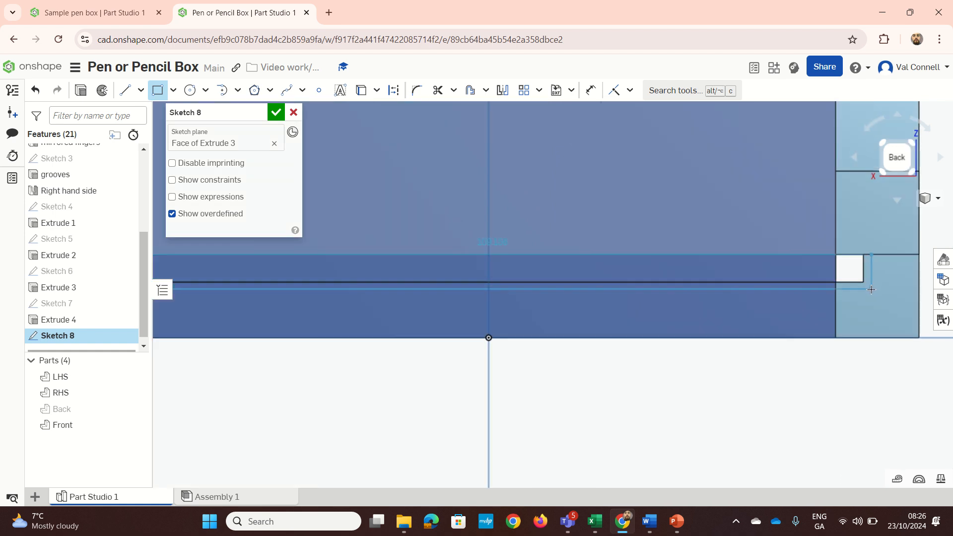
pyautogui.click(870, 289)
pyautogui.press('Escape')
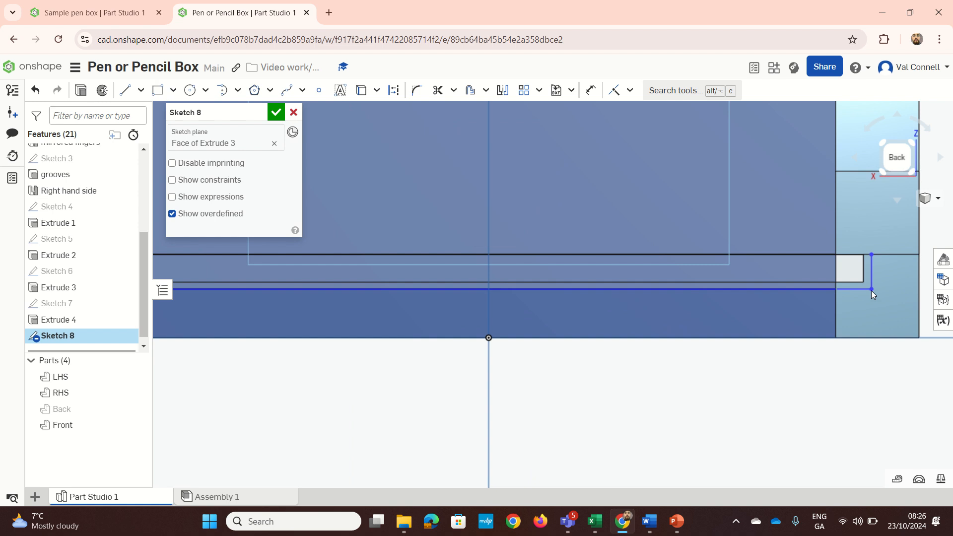
pyautogui.click(864, 282)
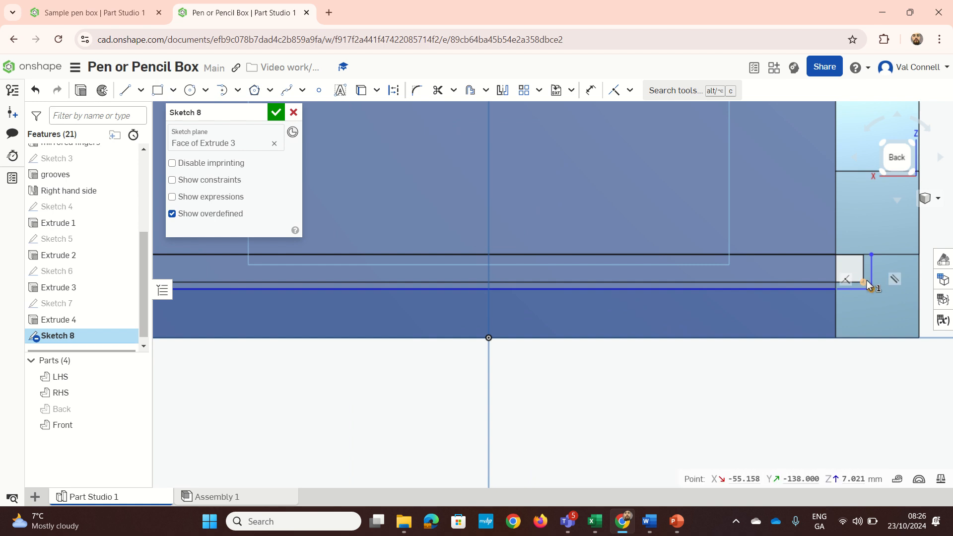
pyautogui.click(865, 281)
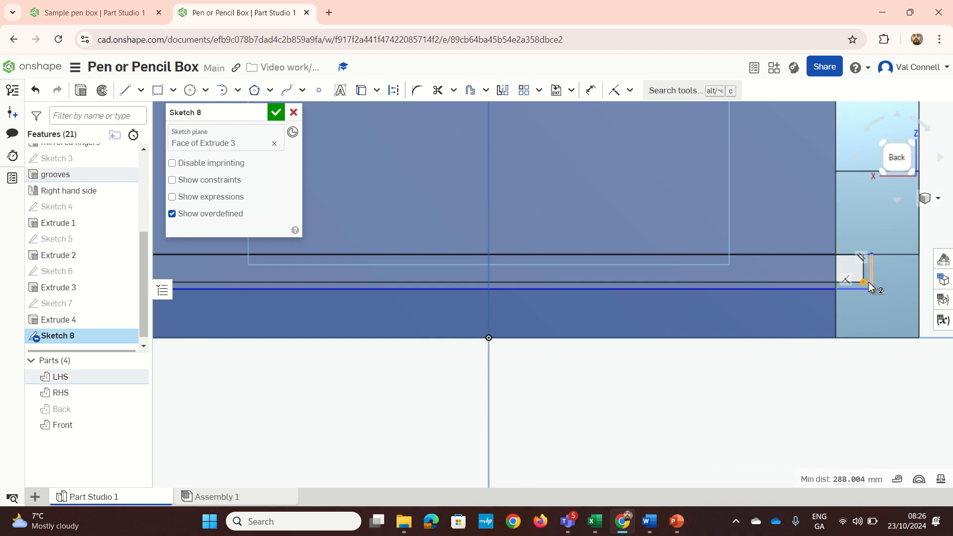
pyautogui.press('i')
# Step: Start extruding the base rectangle as a new part with an Up to face end condition
pyautogui.scroll(6, 606, 314)
pyautogui.moveTo(514, 324)
pyautogui.mouseDown(button='right')
pyautogui.moveTo(505, 333)
pyautogui.moveTo(511, 320)
pyautogui.mouseUp(button='right')
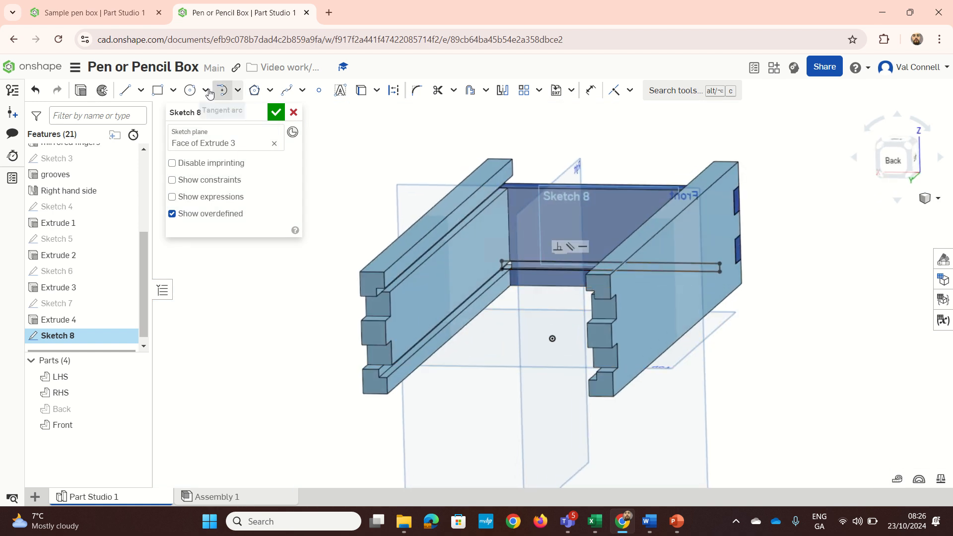
pyautogui.click(80, 91)
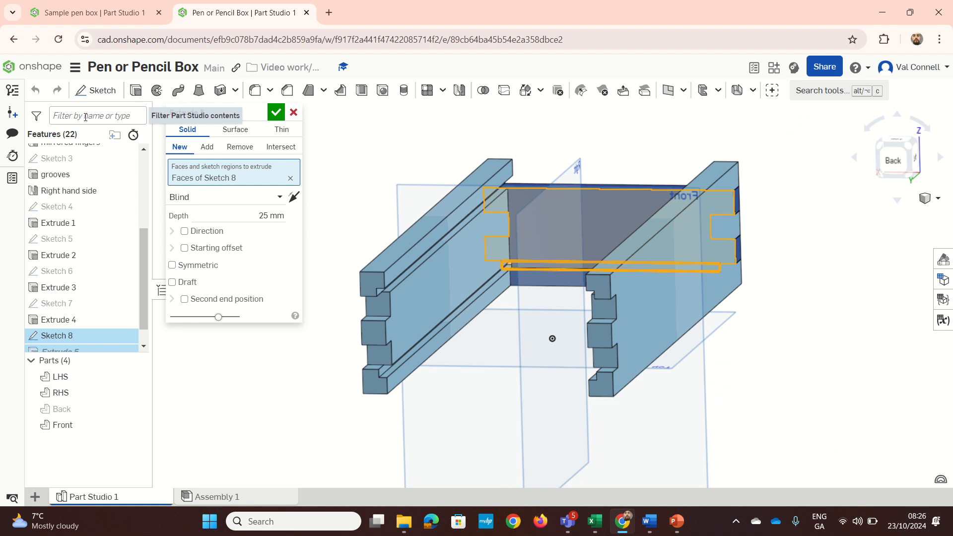
pyautogui.click(206, 198)
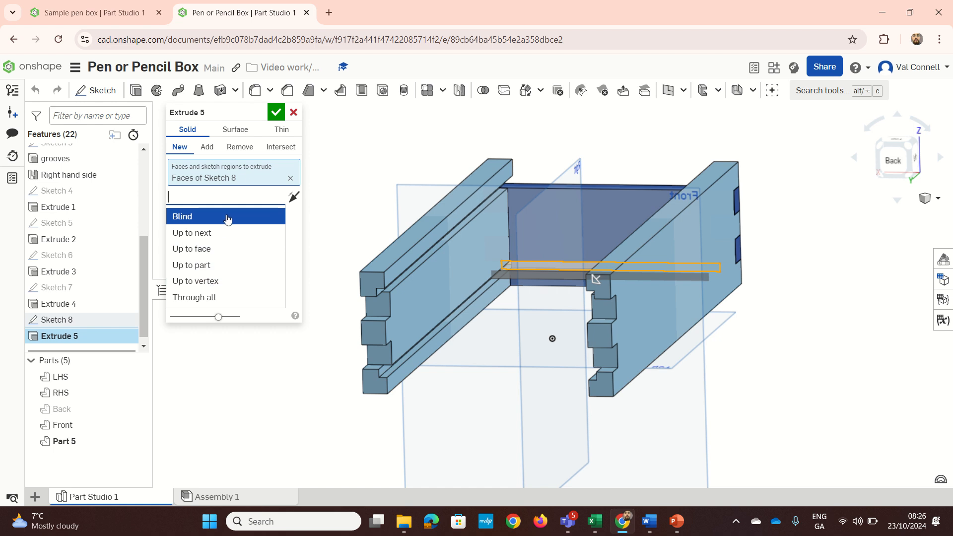
pyautogui.click(220, 265)
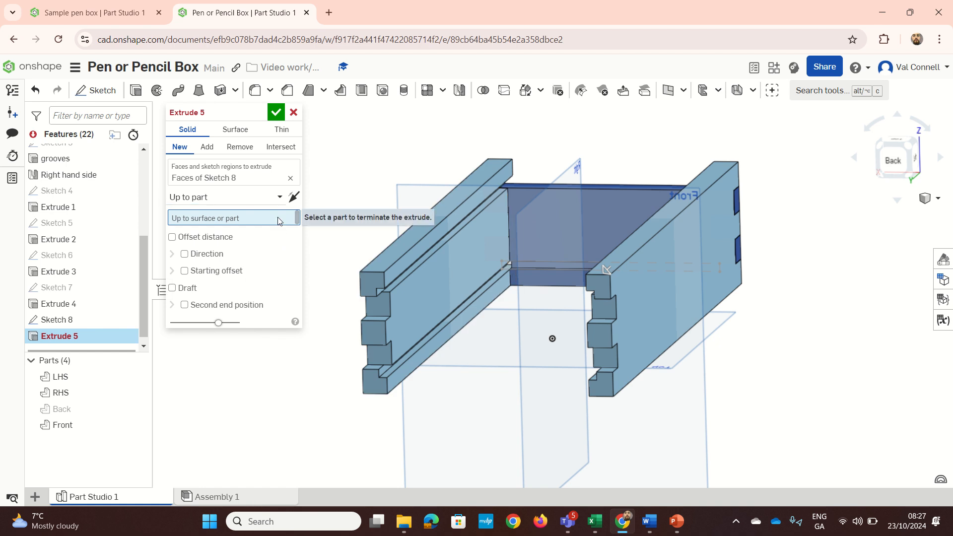
pyautogui.click(266, 197)
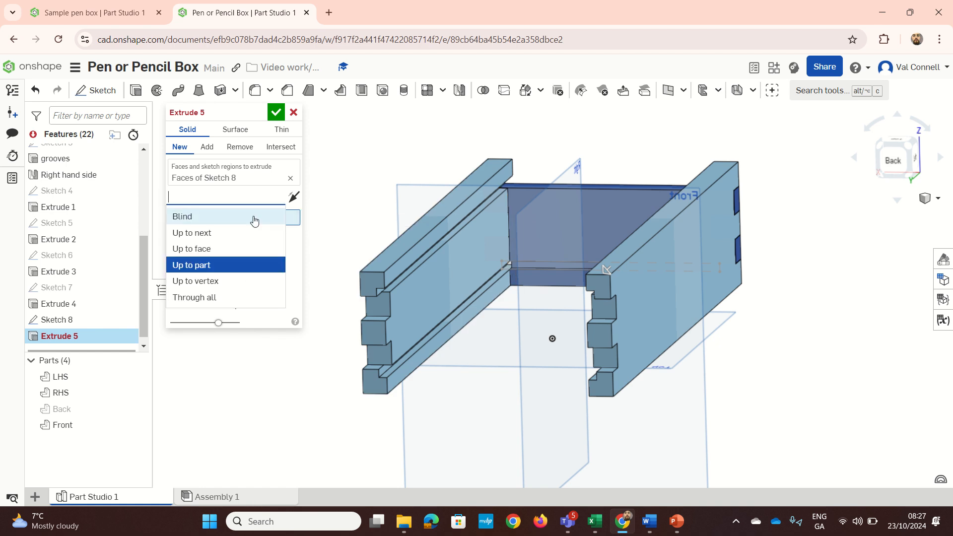
pyautogui.click(227, 248)
# Step: Show the Back part and end the base extrusion at the inner face of its lower groove
pyautogui.moveTo(406, 292); pyautogui.dragTo(324, 344, button='right')
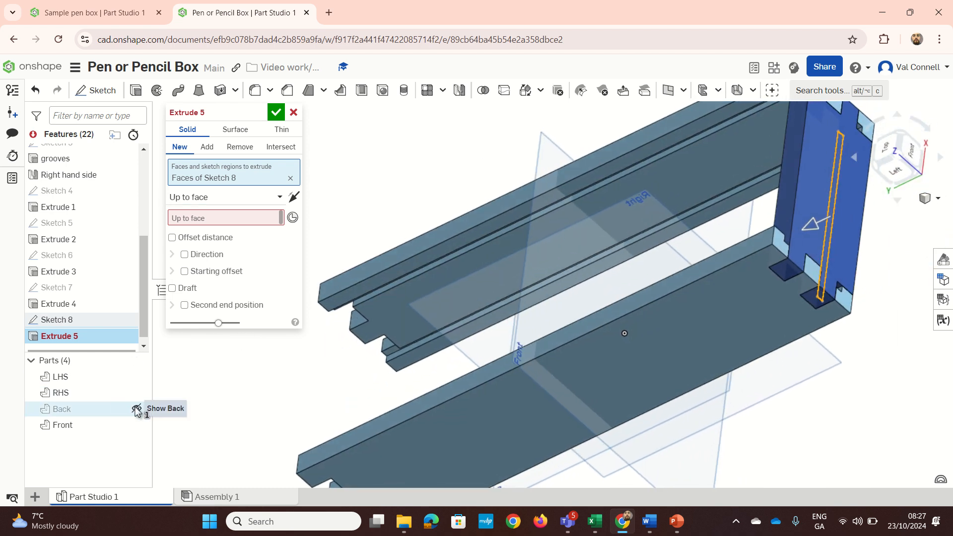
pyautogui.click(136, 409)
pyautogui.moveTo(461, 382)
pyautogui.mouseDown(button='right')
pyautogui.moveTo(449, 391)
pyautogui.moveTo(464, 382)
pyautogui.mouseUp(button='right')
pyautogui.scroll(6, 471, 357)
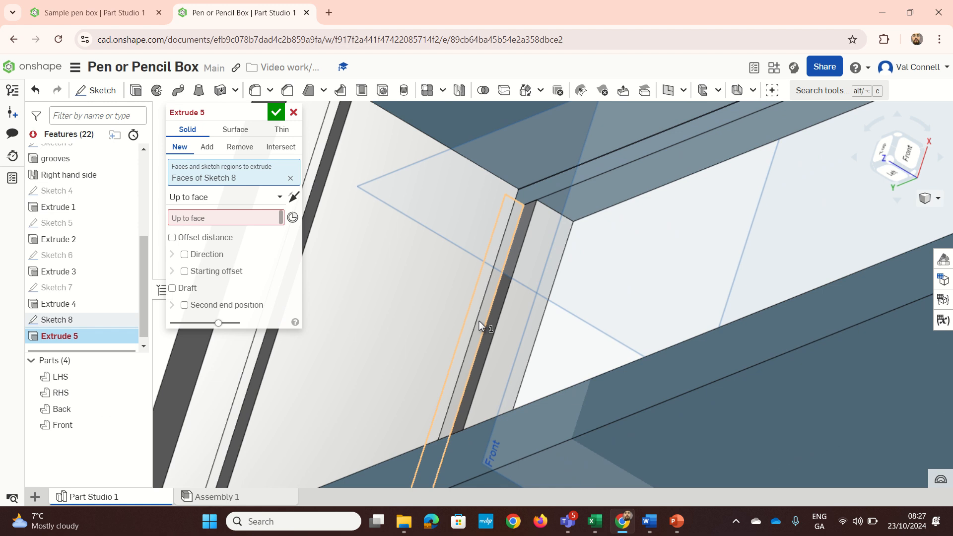
pyautogui.click(479, 323)
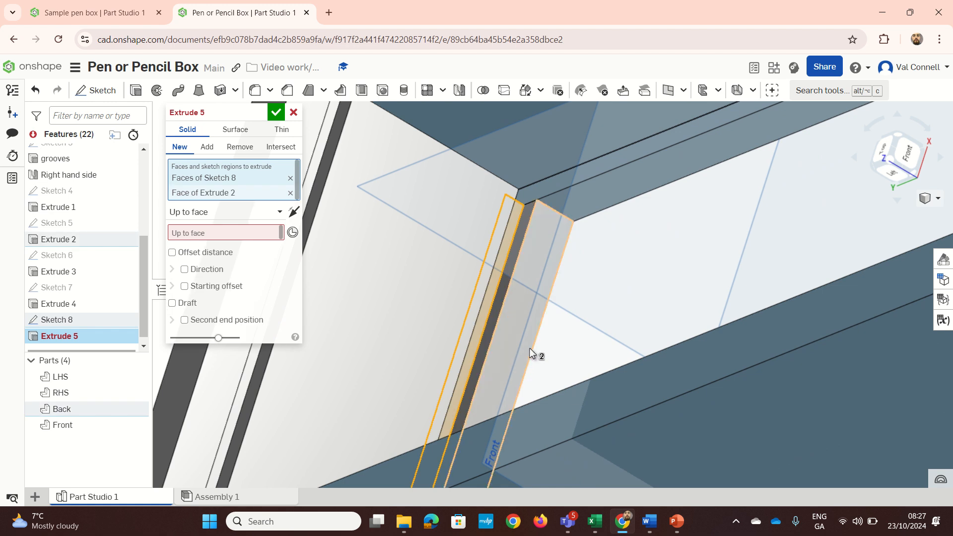
pyautogui.moveTo(529, 347); pyautogui.dragTo(458, 326, button='right')
pyautogui.click(244, 237)
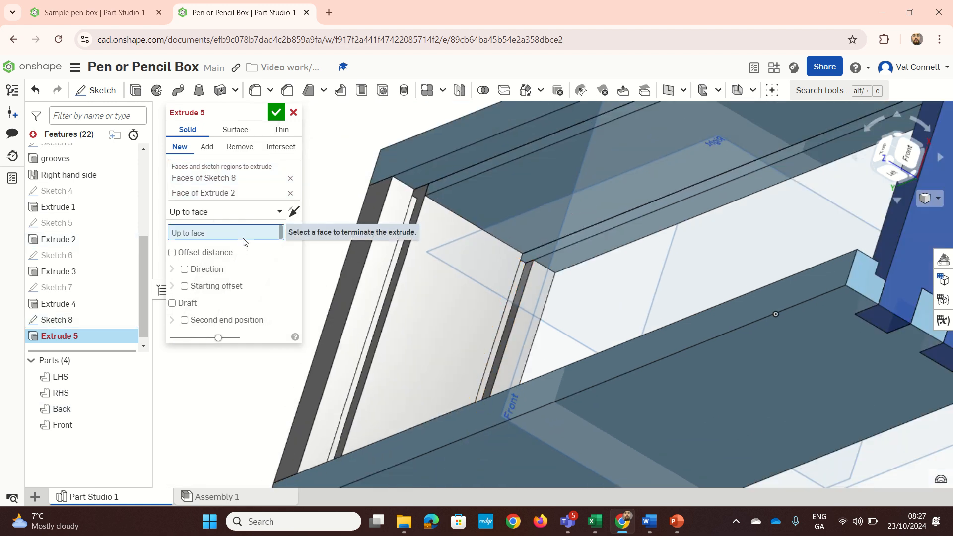
pyautogui.click(291, 193)
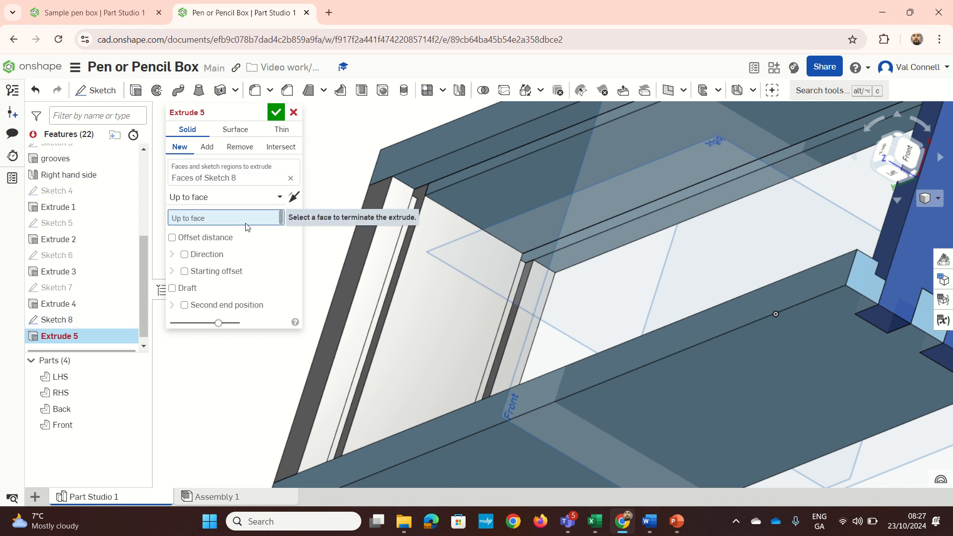
pyautogui.click(506, 311)
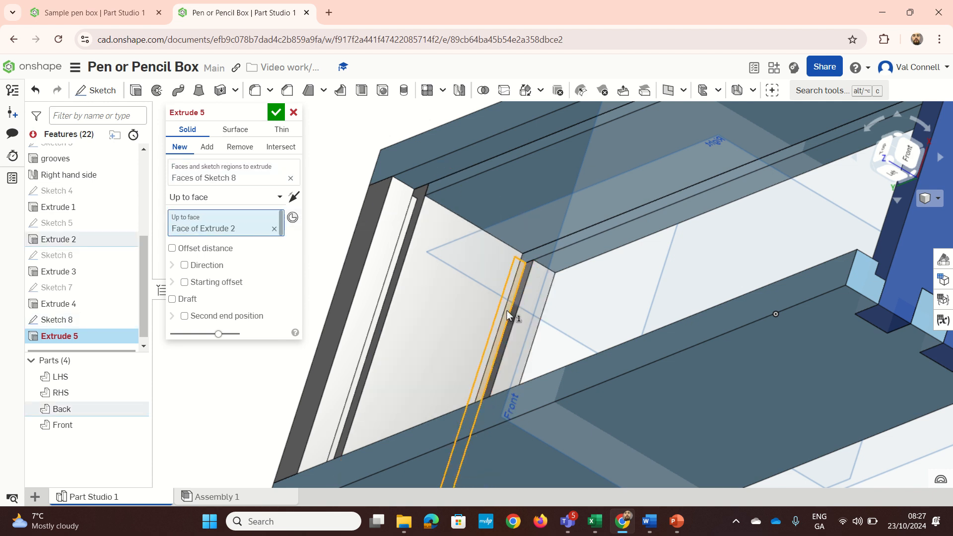
pyautogui.scroll(-3, 496, 324)
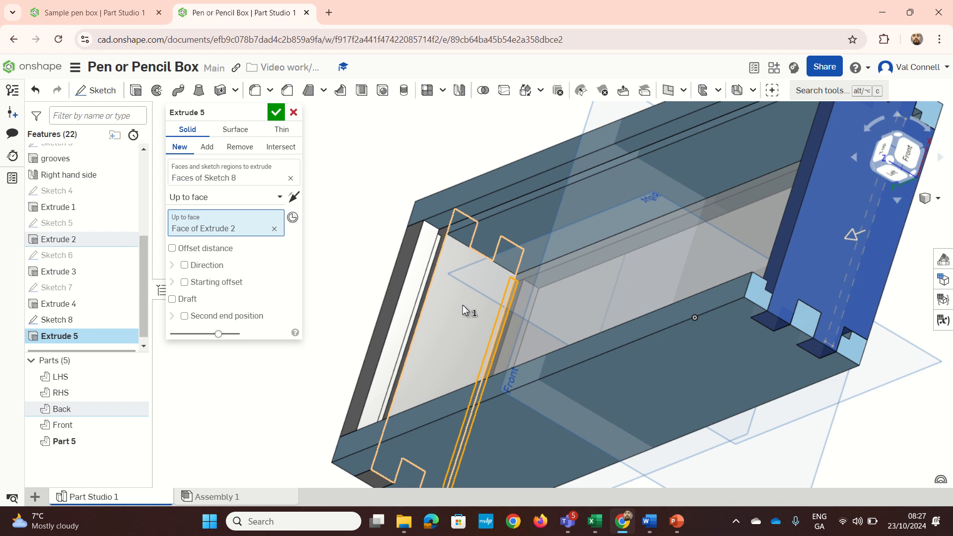
pyautogui.moveTo(463, 305); pyautogui.dragTo(546, 280, button='right')
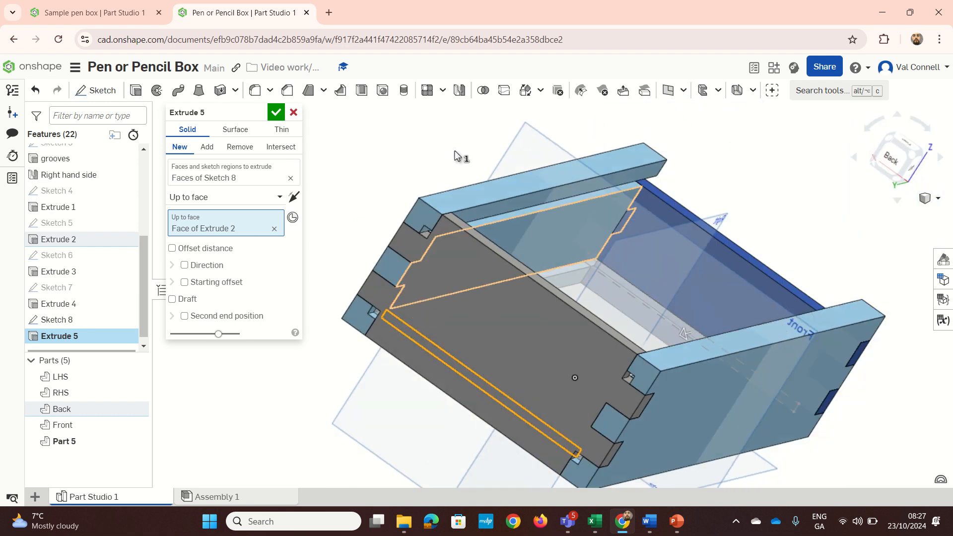
pyautogui.click(276, 112)
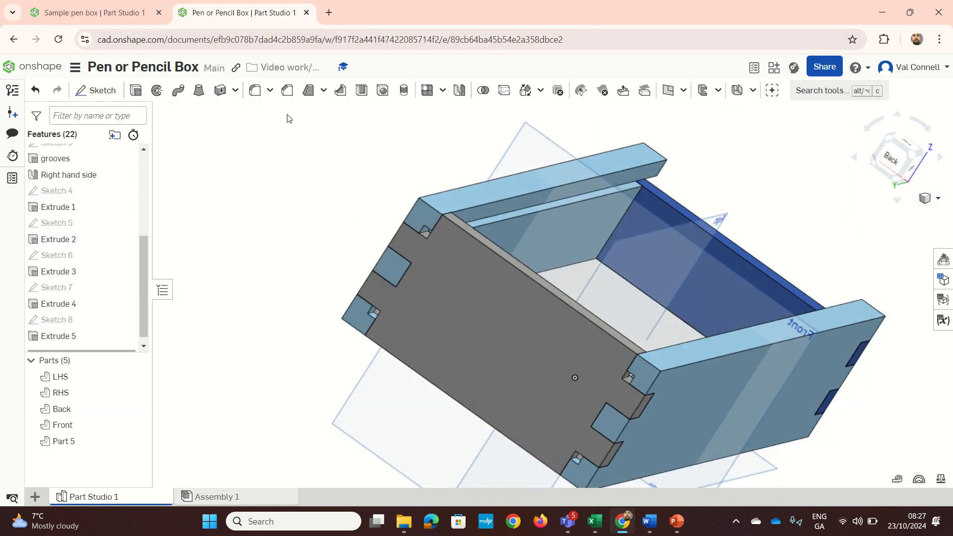
# Step: Rename the newly extruded bottom part as Base
pyautogui.moveTo(532, 305)
pyautogui.mouseDown(button='right')
pyautogui.moveTo(575, 320)
pyautogui.moveTo(546, 322)
pyautogui.moveTo(538, 311)
pyautogui.mouseUp(button='right')
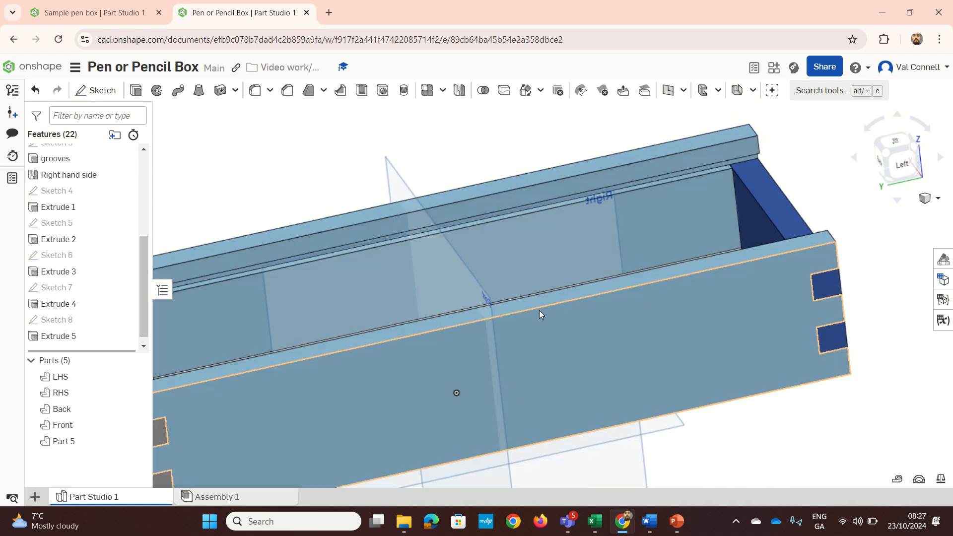
pyautogui.scroll(-3, 538, 311)
pyautogui.moveTo(378, 347); pyautogui.dragTo(425, 336, button='right')
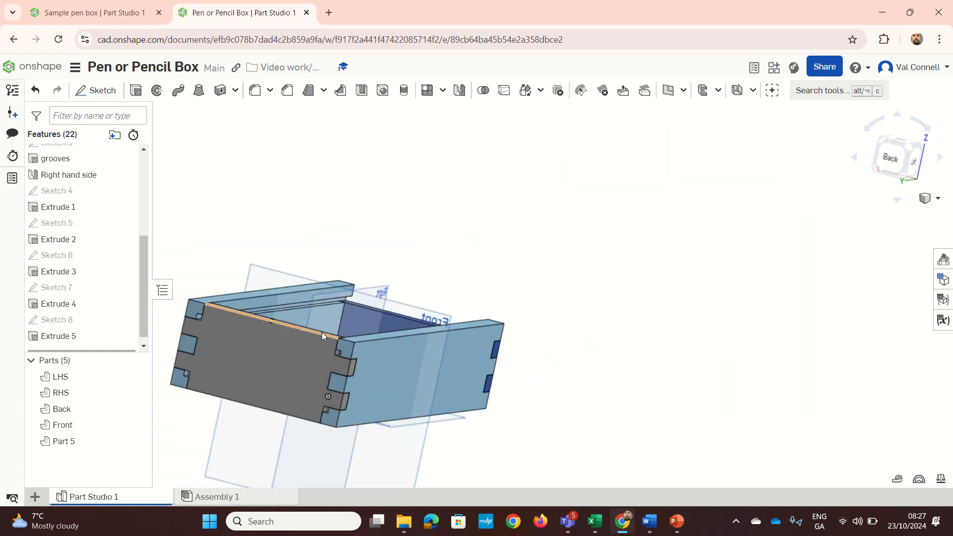
pyautogui.moveTo(321, 332); pyautogui.dragTo(247, 342, button='right')
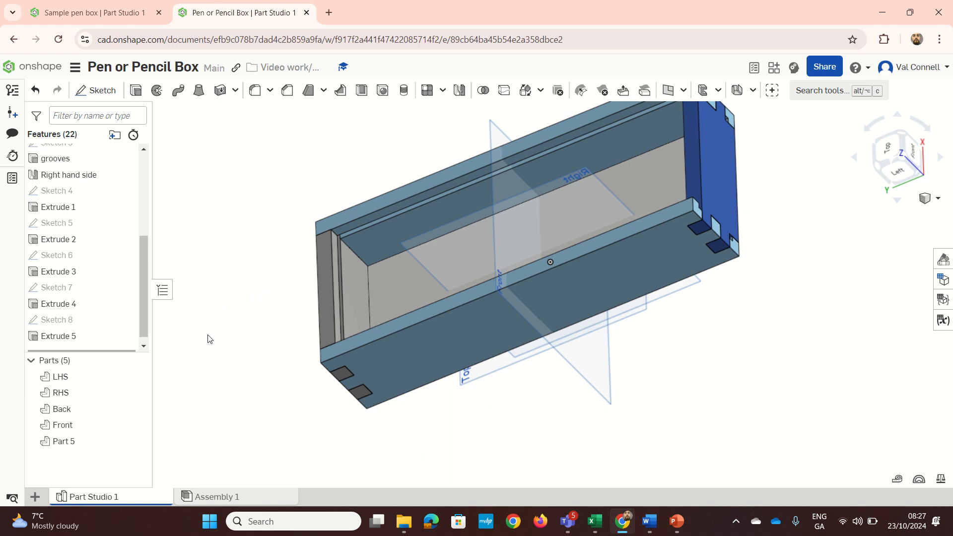
pyautogui.click(69, 435)
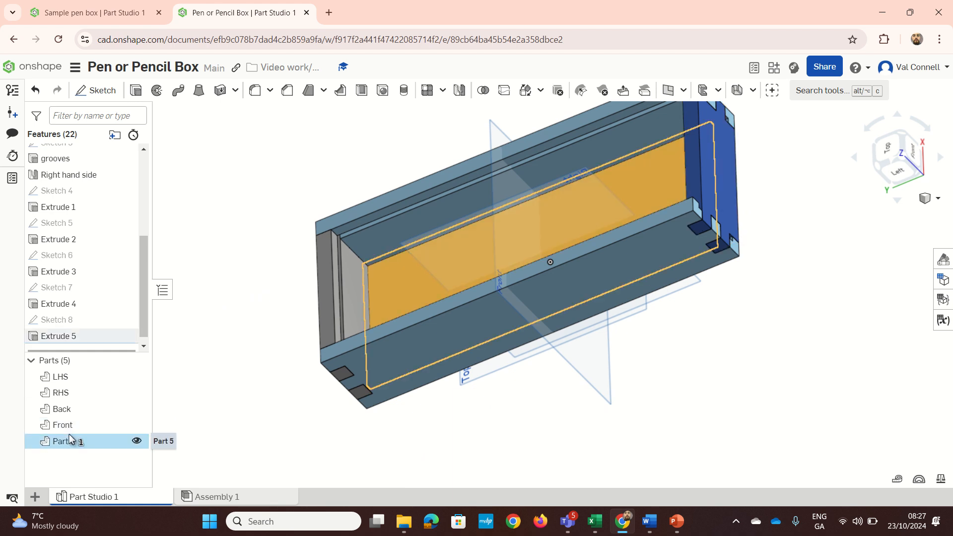
pyautogui.rightClick(70, 433)
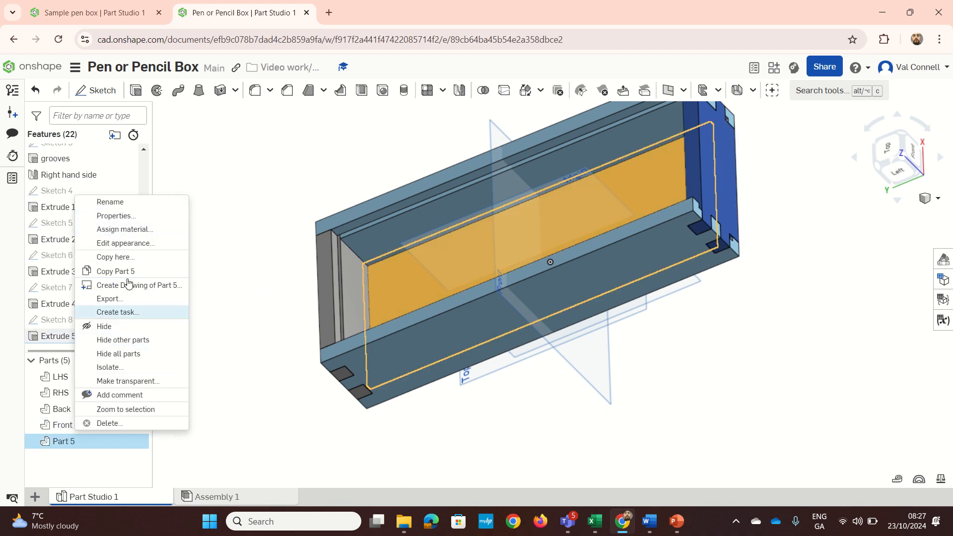
pyautogui.click(120, 202)
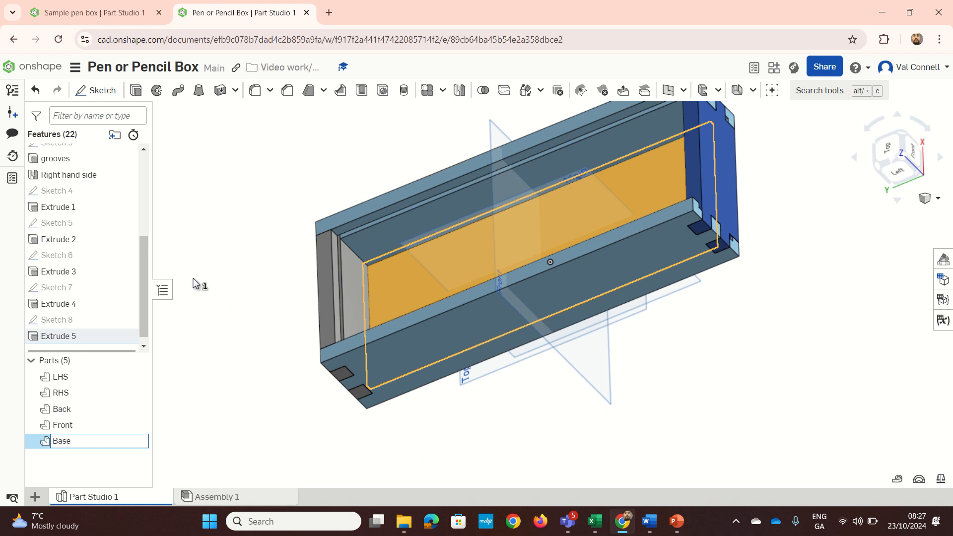
pyautogui.click(266, 220)
pyautogui.moveTo(275, 217); pyautogui.dragTo(312, 266, button='right')
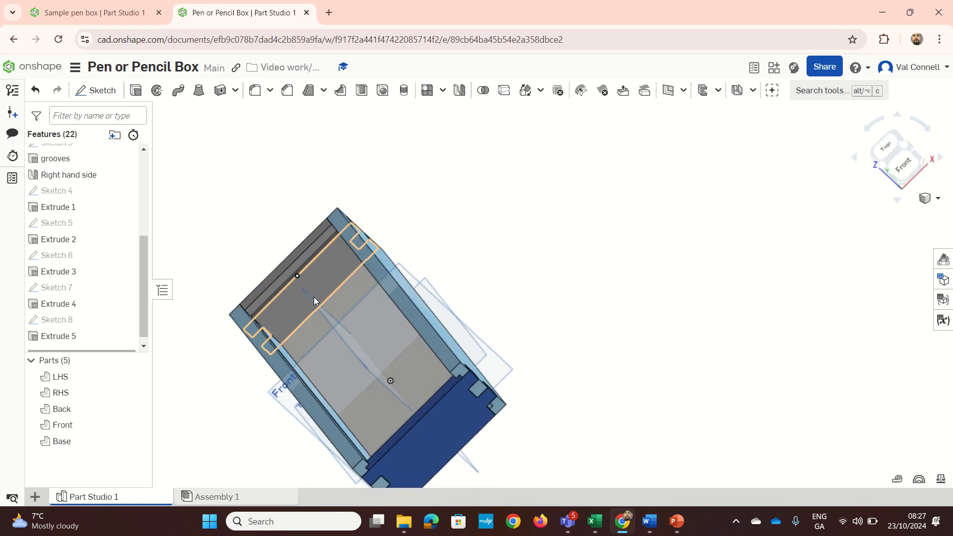
pyautogui.scroll(-3, 360, 318)
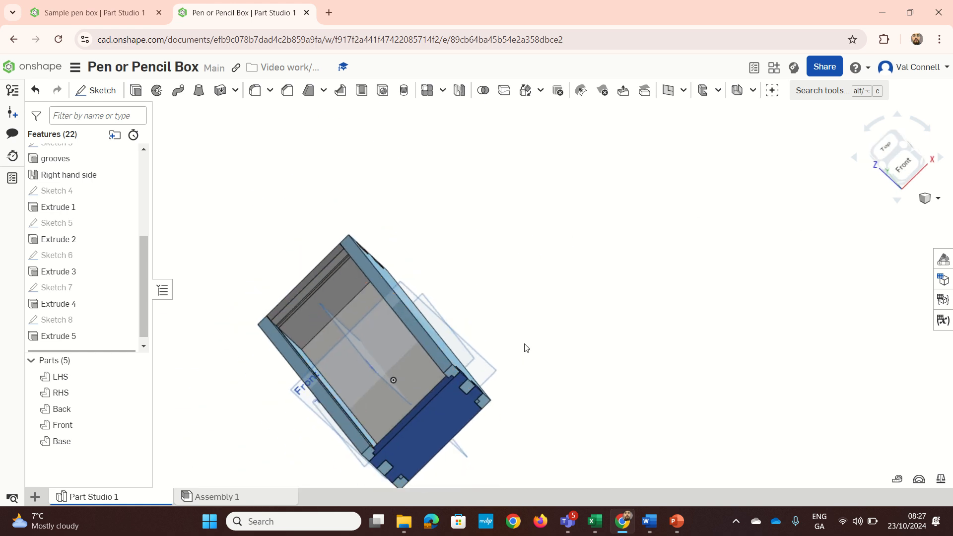
pyautogui.scroll(1, 287, 303)
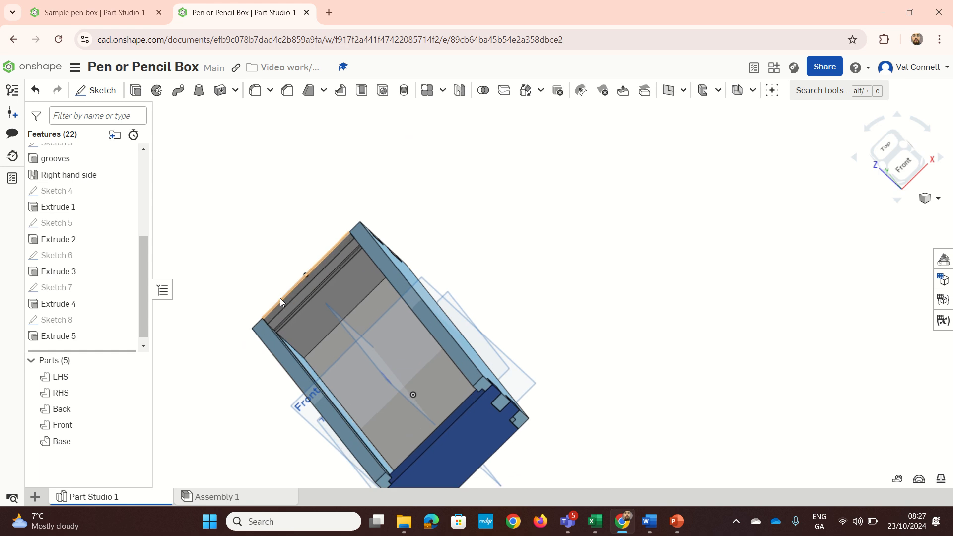
pyautogui.click(108, 94)
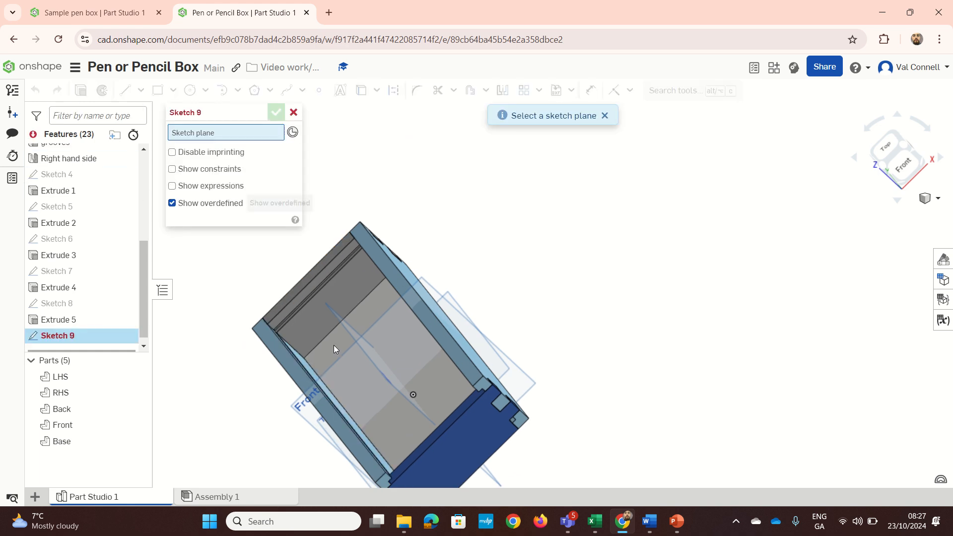
pyautogui.moveTo(328, 345)
pyautogui.mouseDown(button='right')
pyautogui.moveTo(362, 311)
pyautogui.moveTo(426, 314)
pyautogui.mouseUp(button='right')
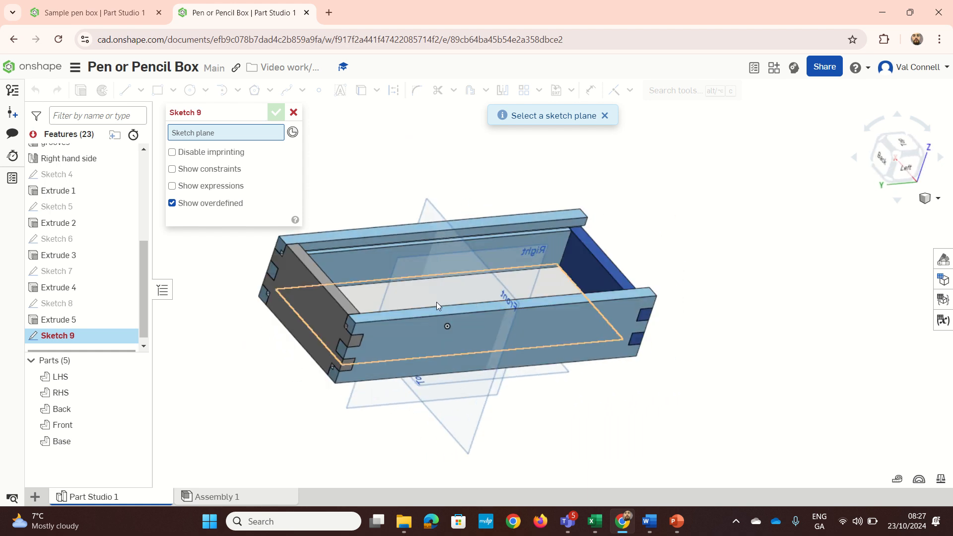
pyautogui.click(293, 113)
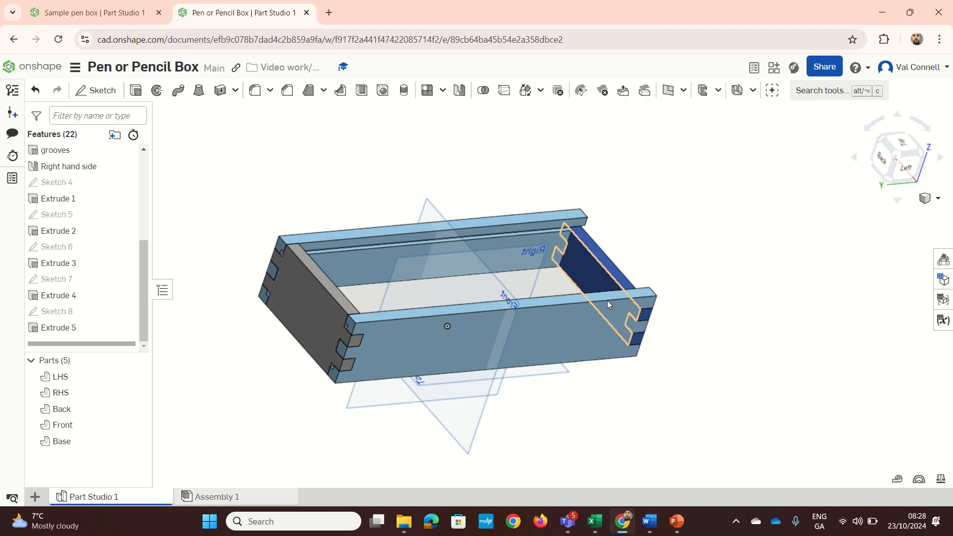
# Step: Highlight the base extrusion in the model and examine how it fits inside the grooves of the box
pyautogui.scroll(5, 604, 299)
pyautogui.moveTo(543, 300)
pyautogui.mouseDown(button='right')
pyautogui.moveTo(513, 318)
pyautogui.moveTo(493, 314)
pyautogui.mouseUp(button='right')
pyautogui.click(76, 327)
pyautogui.scroll(-5, 493, 314)
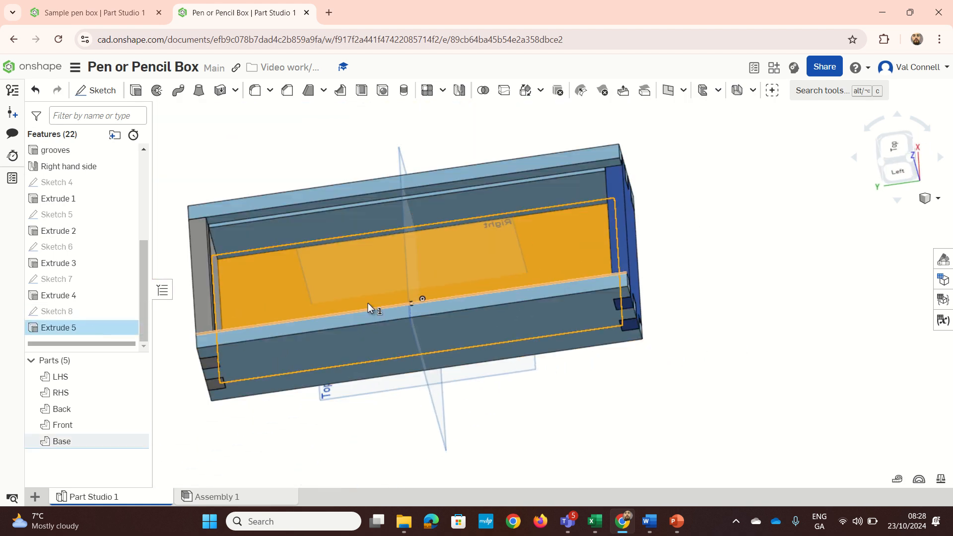
pyautogui.scroll(5, 233, 257)
pyautogui.moveTo(225, 266)
pyautogui.mouseDown(button='right')
pyautogui.moveTo(213, 284)
pyautogui.moveTo(221, 290)
pyautogui.moveTo(221, 276)
pyautogui.mouseUp(button='right')
pyautogui.scroll(-5, 221, 277)
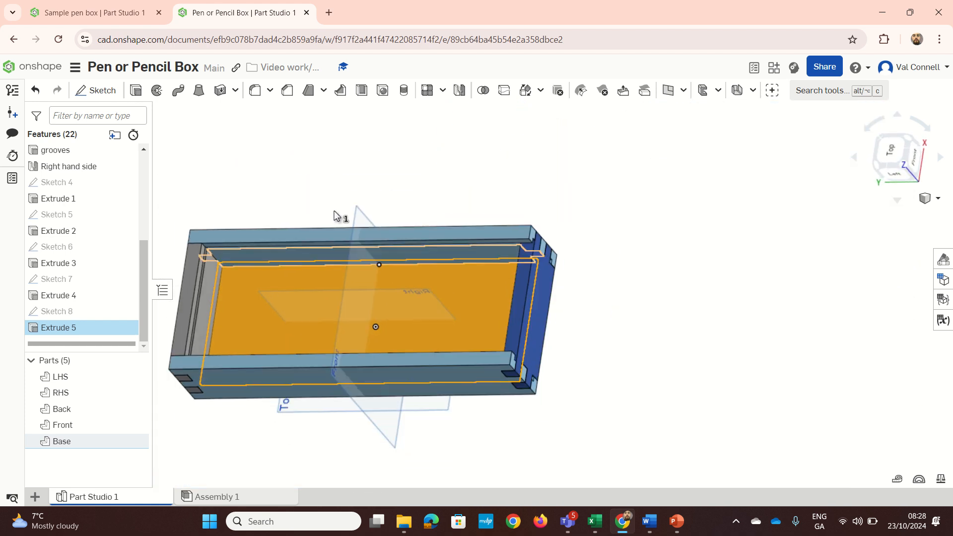
# Step: Hide the Back and RHS parts and examine how the end of the base sits in the Front panel's lower groove
pyautogui.click(455, 168)
pyautogui.rightClick(542, 282)
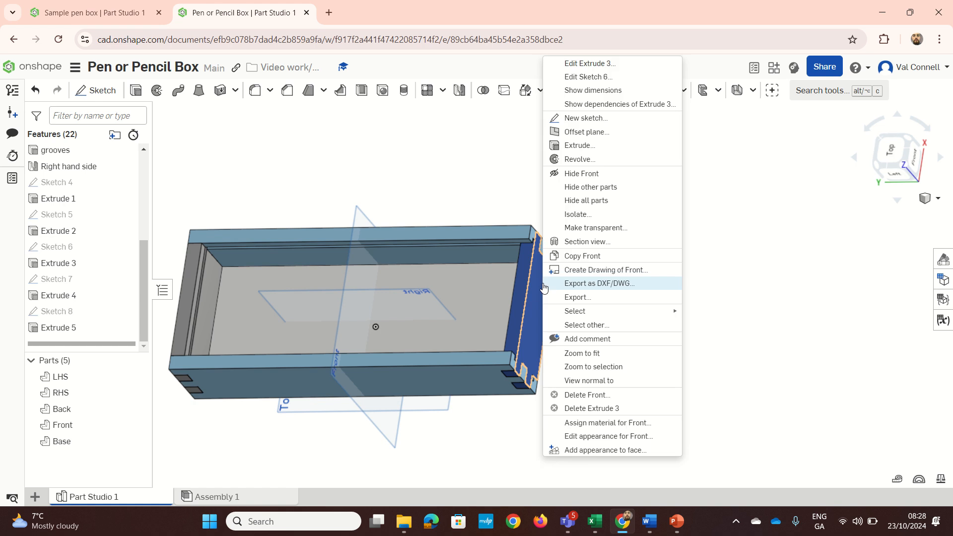
pyautogui.click(329, 181)
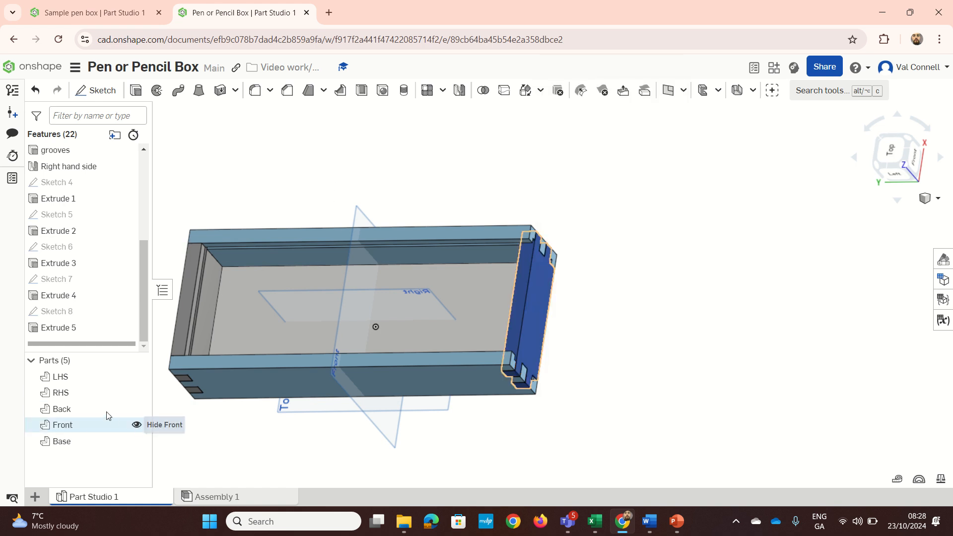
pyautogui.click(135, 409)
pyautogui.moveTo(308, 357); pyautogui.dragTo(385, 354, button='right')
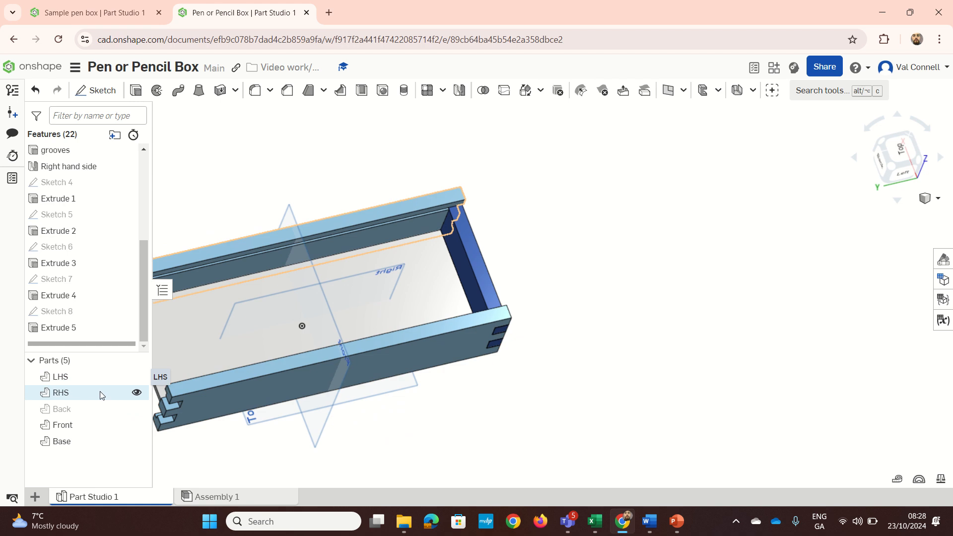
pyautogui.click(136, 393)
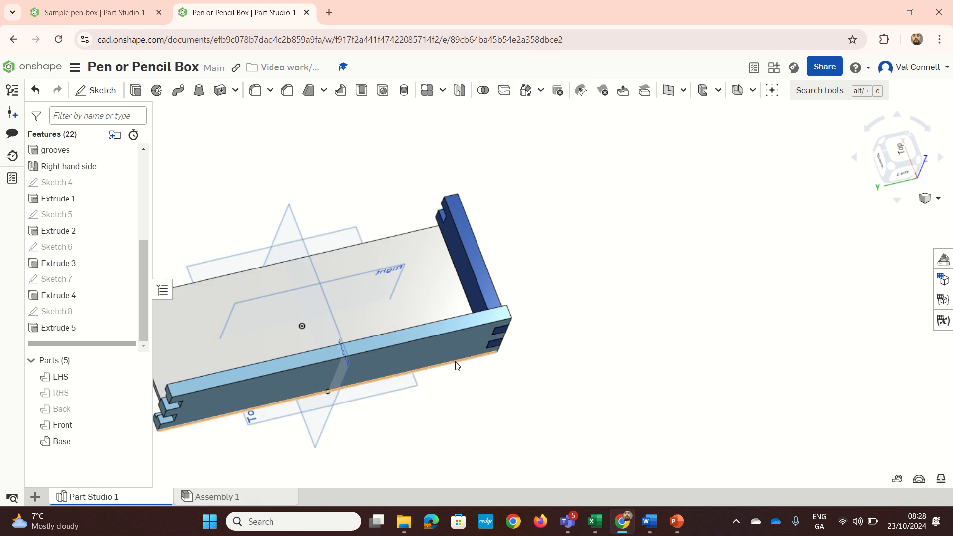
pyautogui.moveTo(454, 361); pyautogui.dragTo(559, 371, button='right')
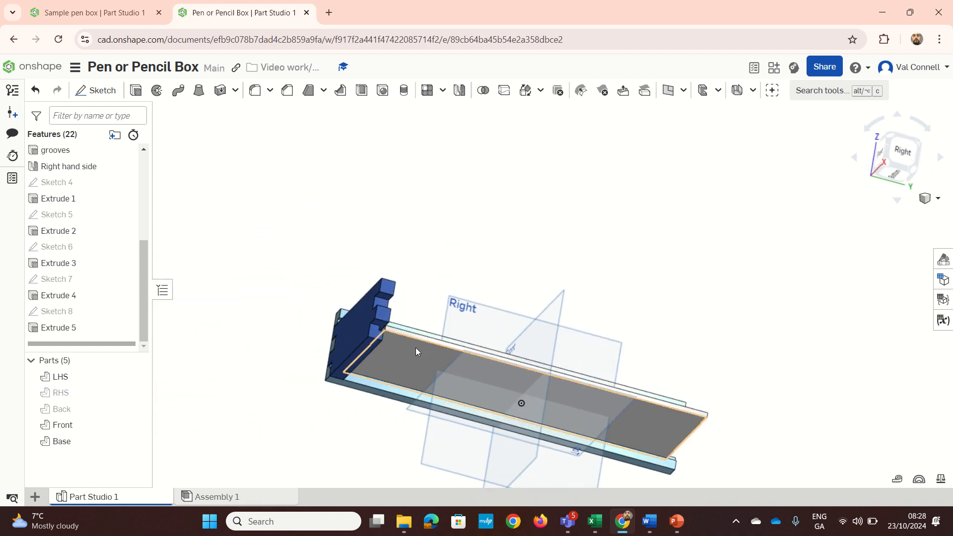
pyautogui.scroll(5, 377, 340)
pyautogui.moveTo(358, 334); pyautogui.dragTo(308, 315, button='right')
pyautogui.scroll(5, 365, 313)
pyautogui.scroll(5, 350, 313)
pyautogui.scroll(-5, 353, 317)
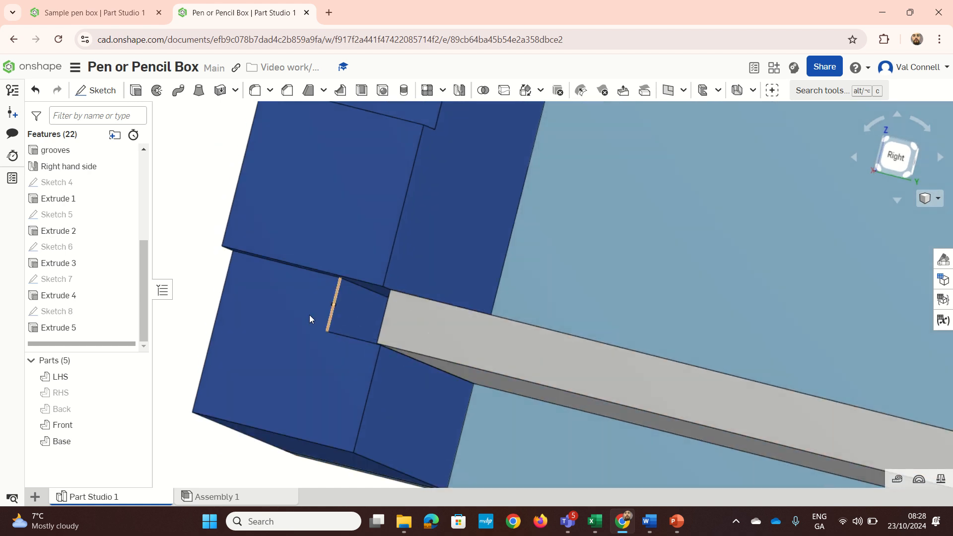
# Step: Edit the base sketch and change its sketch plane to the inner end face of the Front panel's lower groove
pyautogui.rightClick(66, 318)
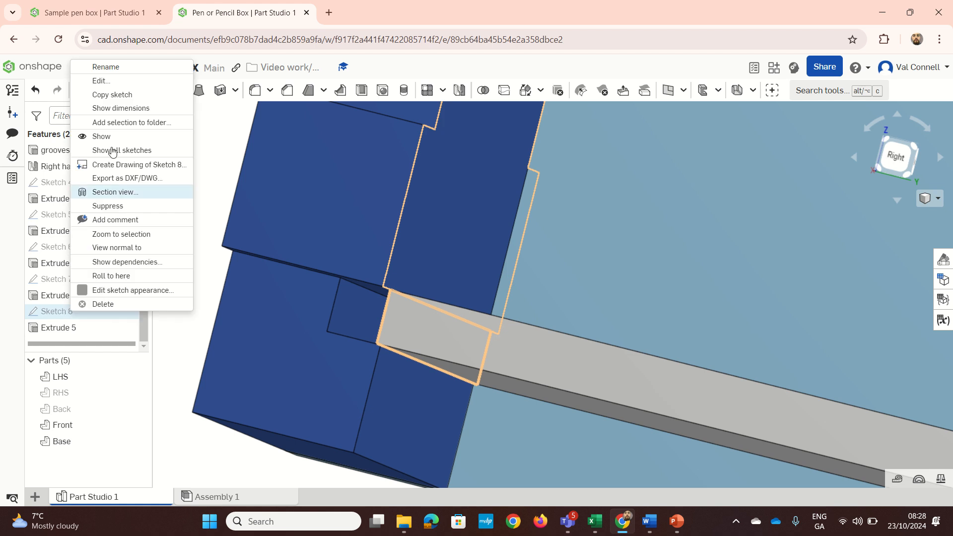
pyautogui.click(119, 82)
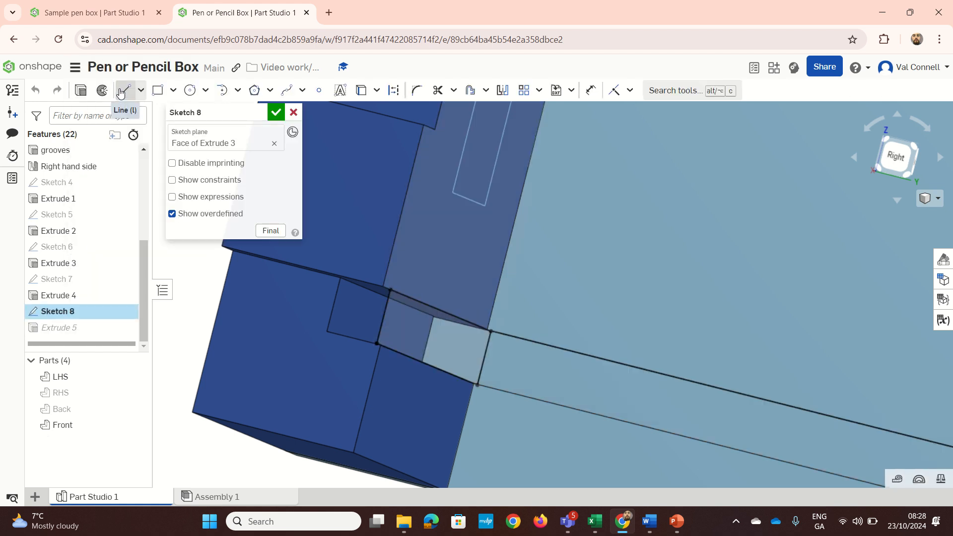
pyautogui.click(274, 144)
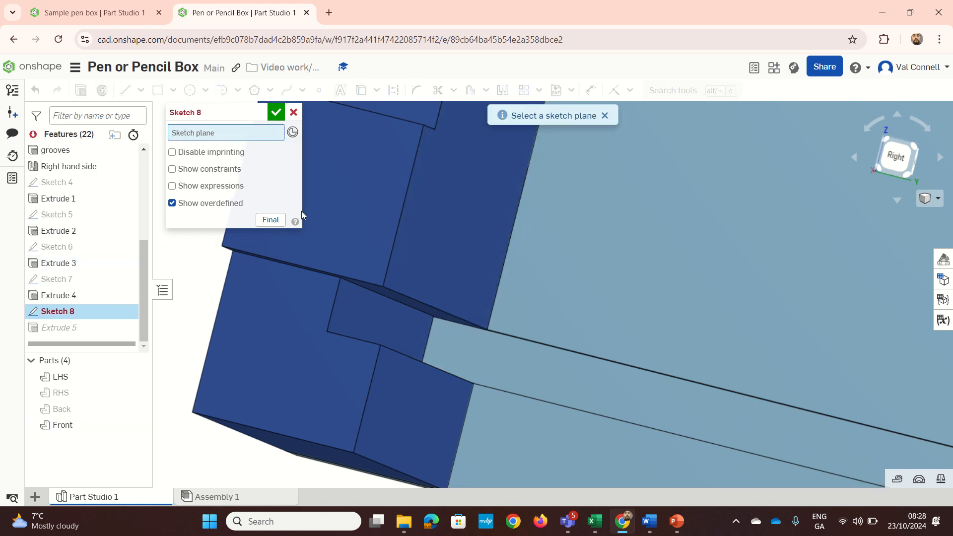
pyautogui.click(348, 309)
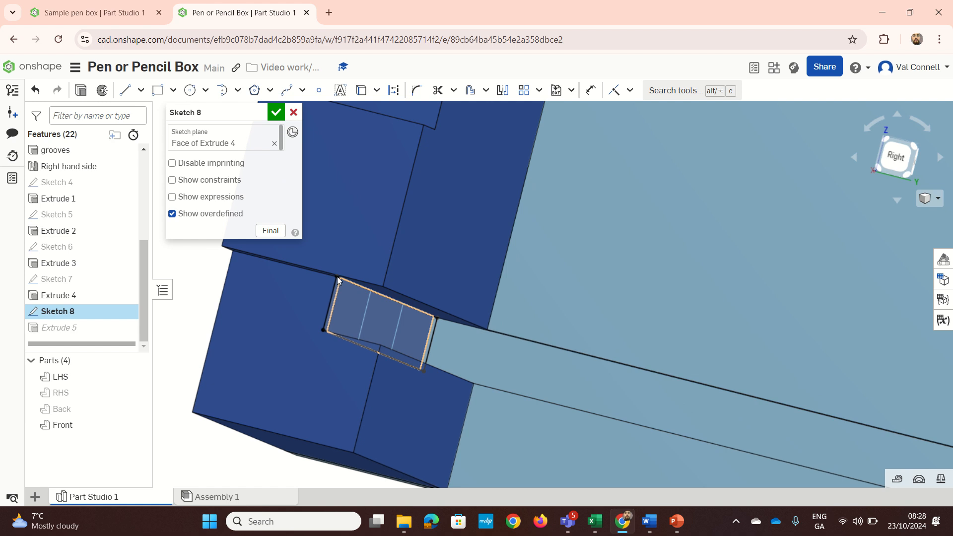
pyautogui.click(275, 113)
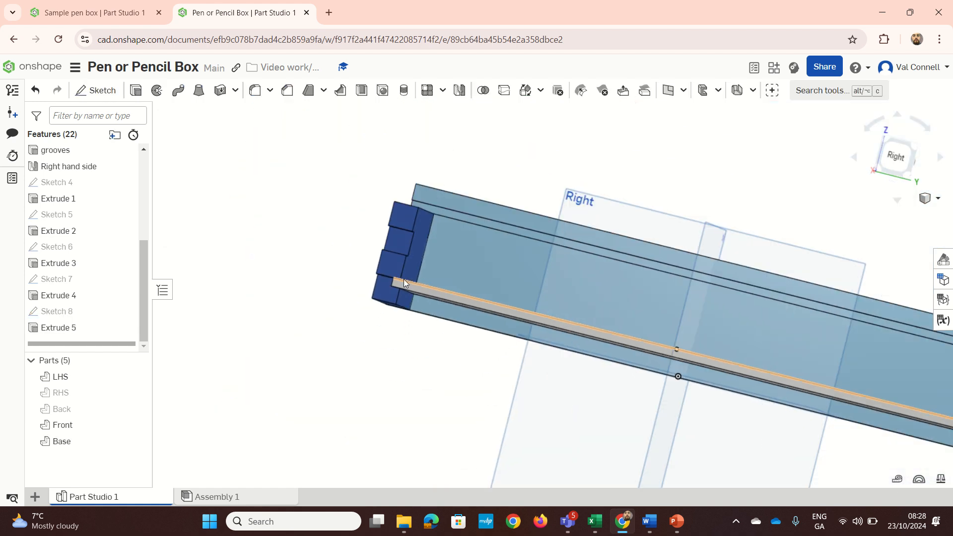
# Step: Check the base against the Front panel's groove and show the Back and RHS parts again
pyautogui.scroll(-2, 404, 279)
pyautogui.moveTo(882, 388); pyautogui.dragTo(840, 403, button='right')
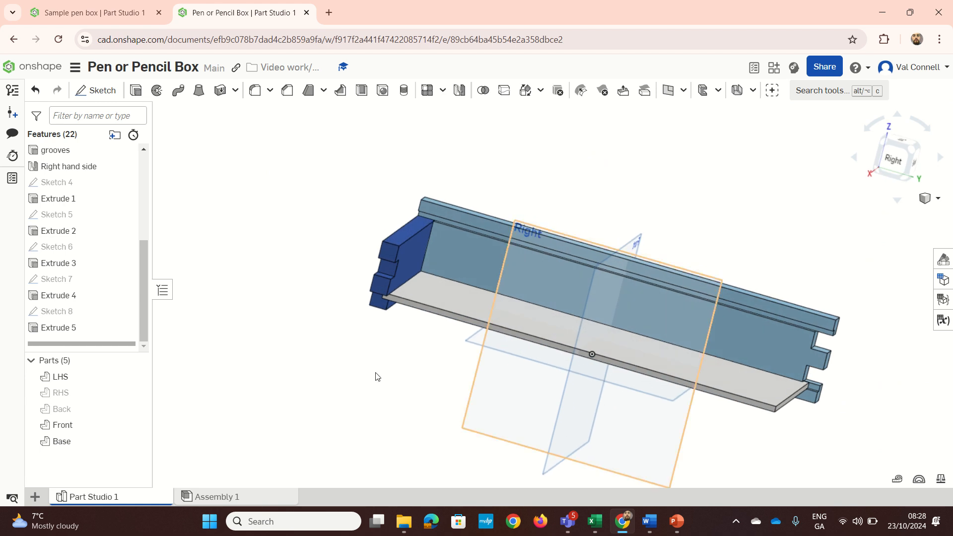
pyautogui.moveTo(360, 338); pyautogui.dragTo(352, 336, button='right')
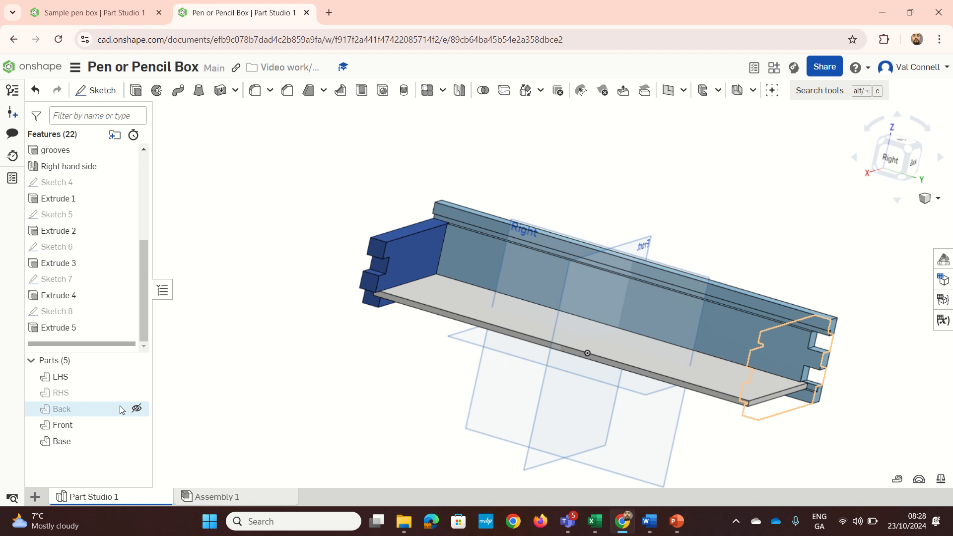
pyautogui.click(136, 409)
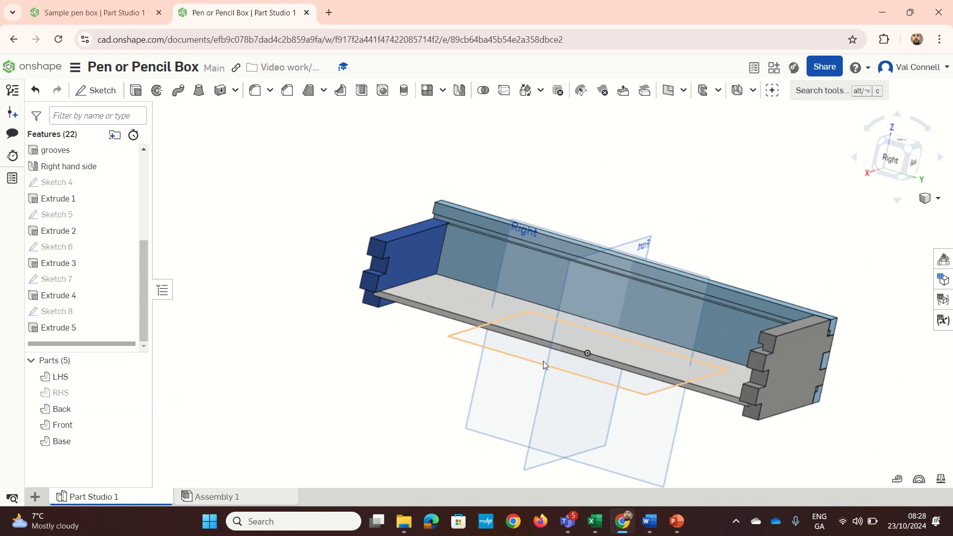
pyautogui.moveTo(543, 361); pyautogui.dragTo(600, 377, button='right')
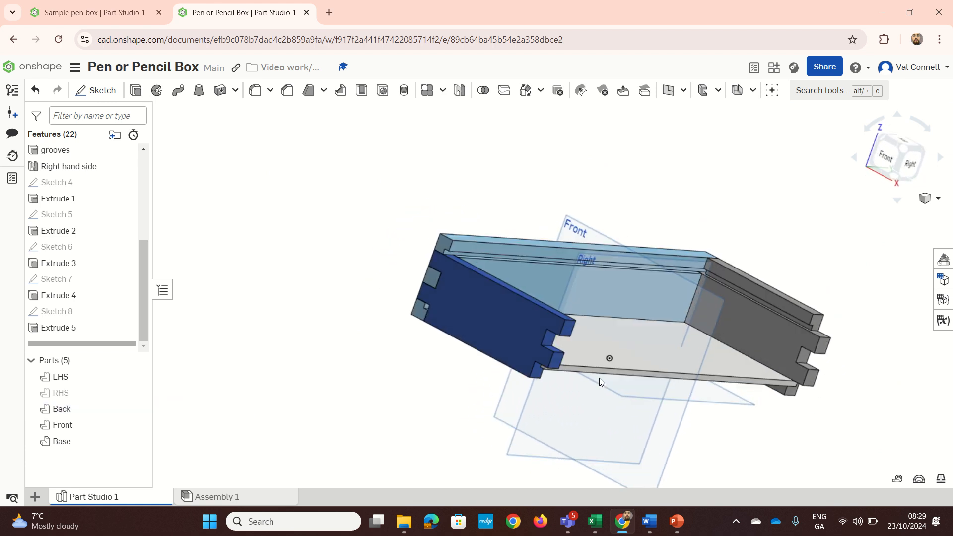
pyautogui.moveTo(774, 348); pyautogui.dragTo(743, 318, button='right')
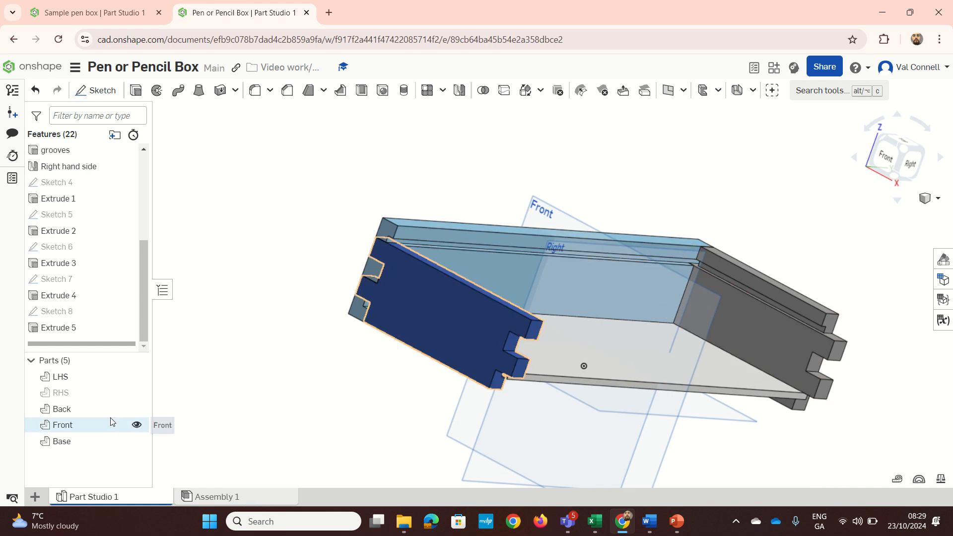
pyautogui.click(136, 393)
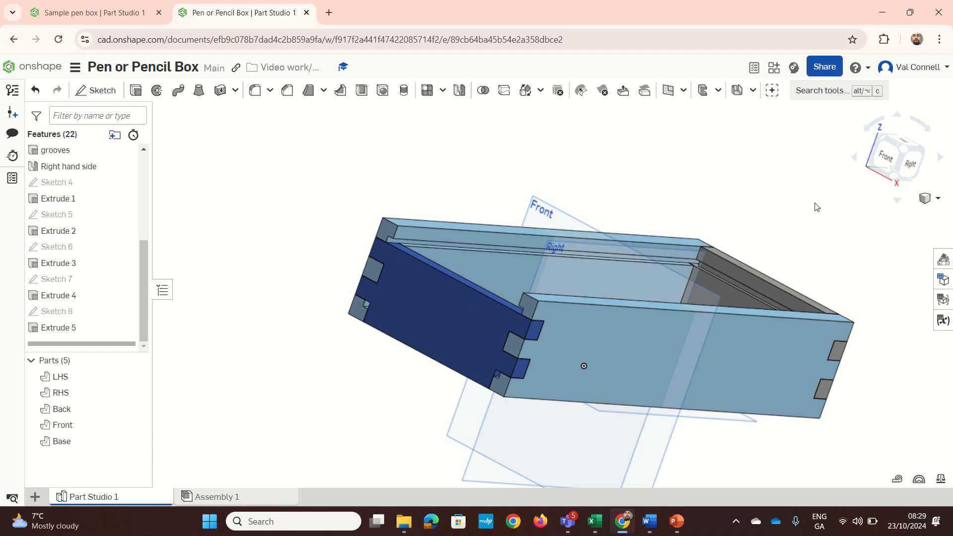
# Step: On the face of the Back part's upper groove, sketch a corner rectangle about 112 mm wide spanning the upper grooves
pyautogui.click(95, 90)
pyautogui.scroll(5, 705, 273)
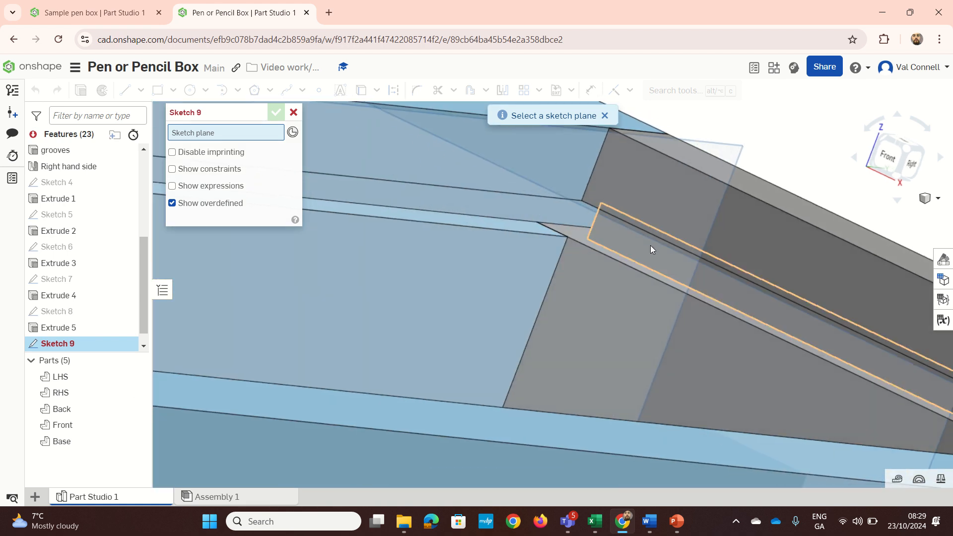
pyautogui.click(649, 245)
pyautogui.click(879, 151)
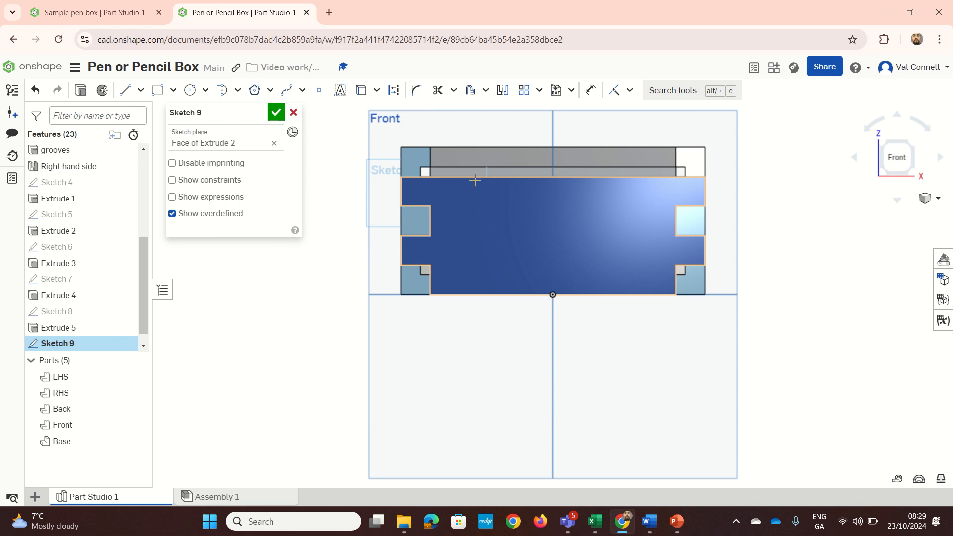
pyautogui.press('g')
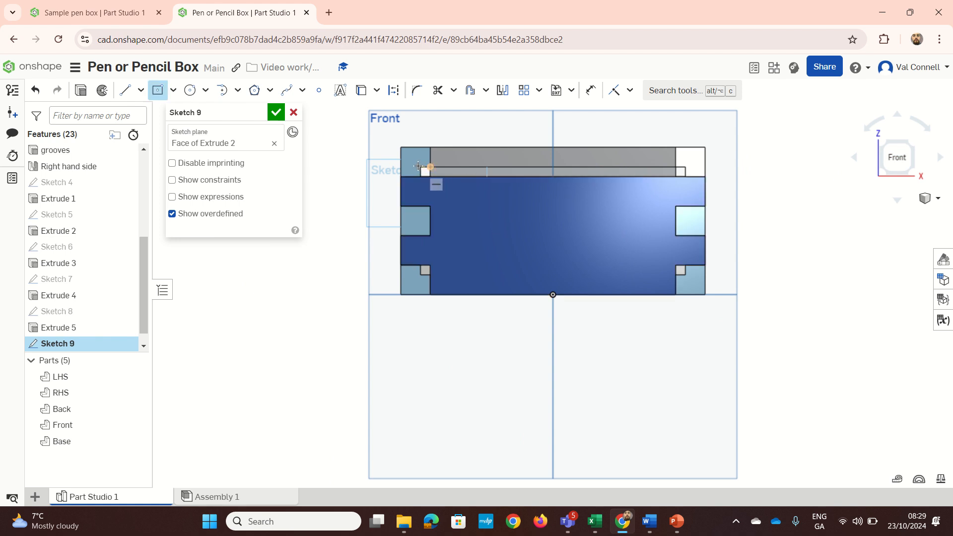
pyautogui.scroll(5, 422, 165)
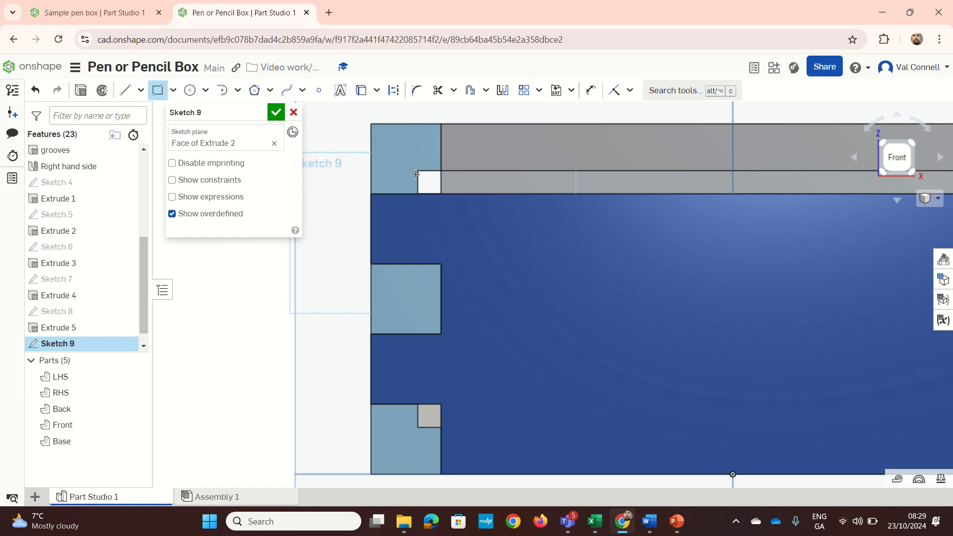
pyautogui.scroll(-7, 409, 165)
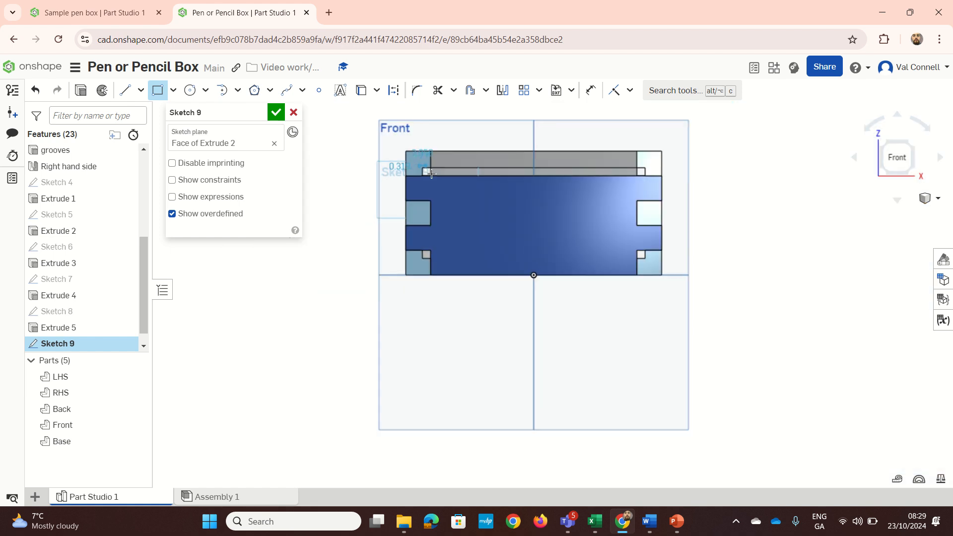
pyautogui.scroll(5, 669, 181)
pyautogui.click(668, 181)
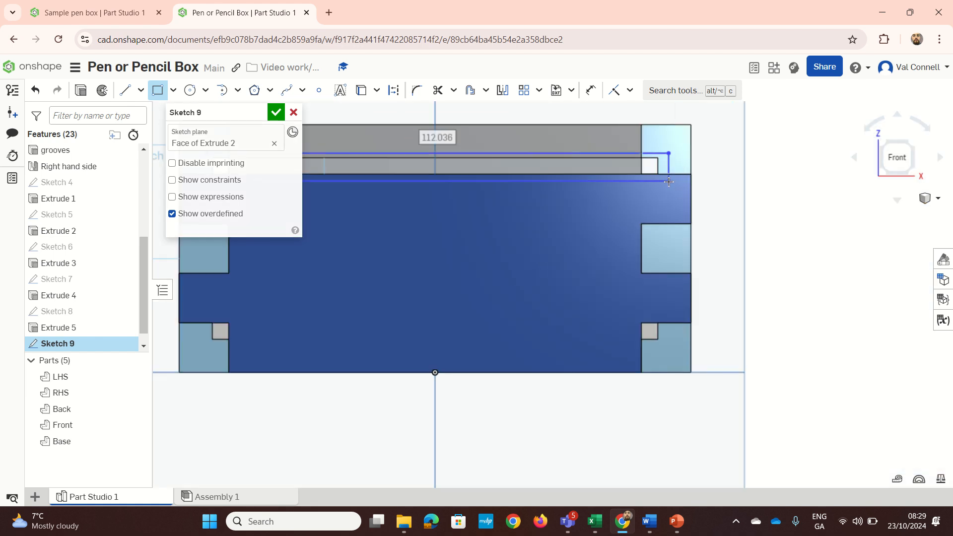
# Step: Make the rectangle's upper-left and lower-right corners coincident with the corresponding corners of the upper side grooves
pyautogui.scroll(-6, 625, 189)
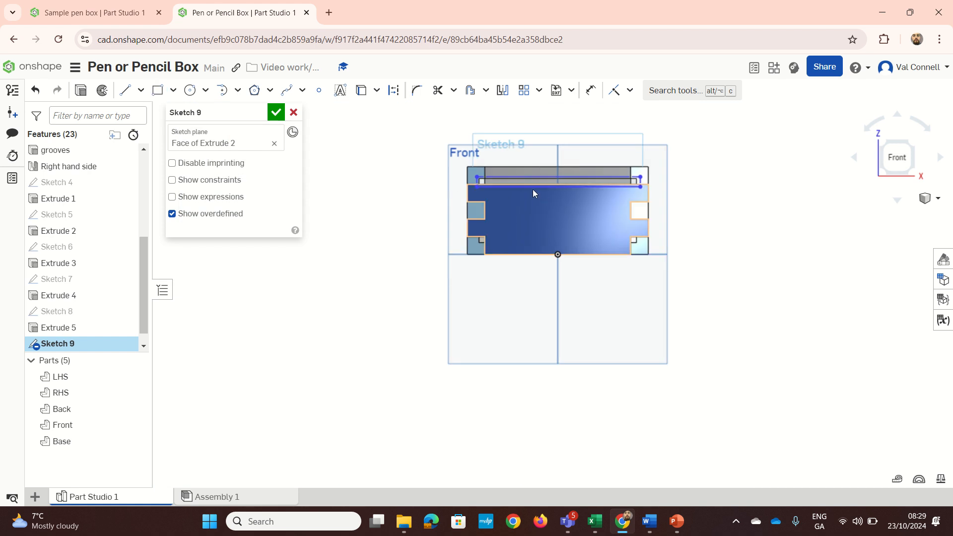
pyautogui.scroll(7, 532, 189)
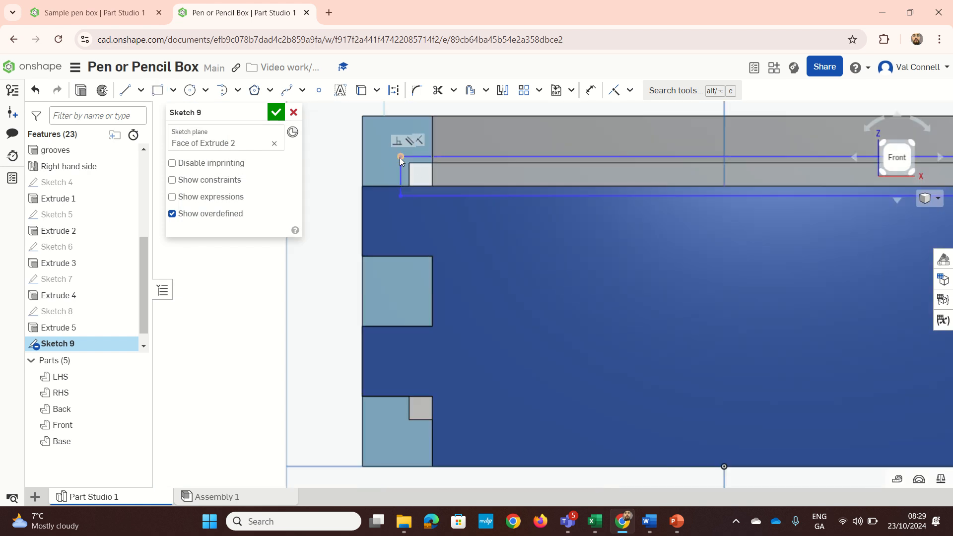
pyautogui.click(399, 157)
pyautogui.press('i')
pyautogui.click(408, 162)
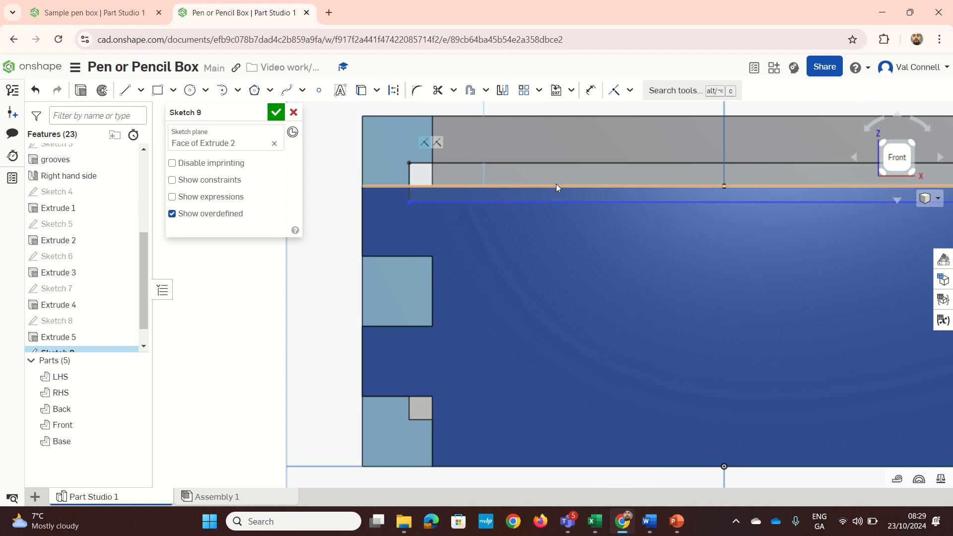
pyautogui.scroll(-3, 556, 184)
pyautogui.click(844, 185)
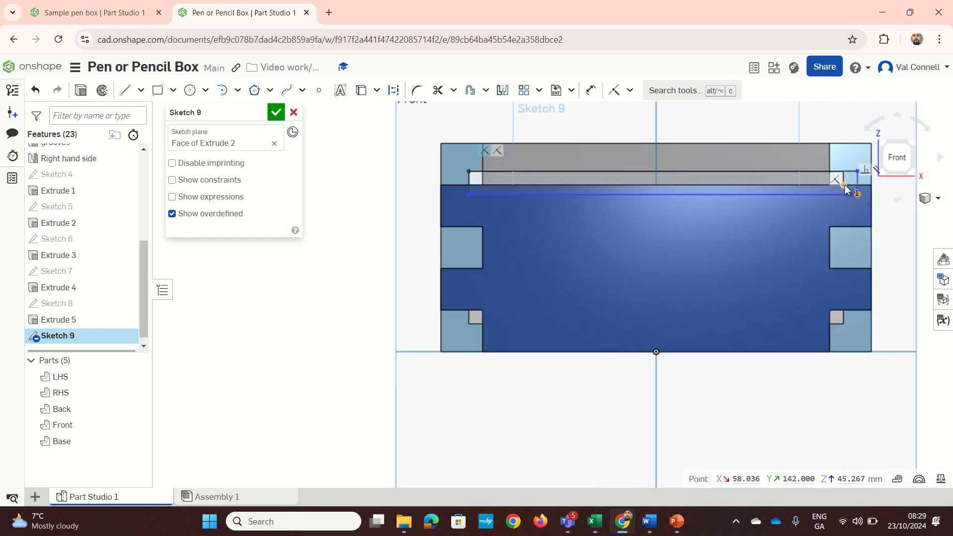
pyautogui.click(846, 186)
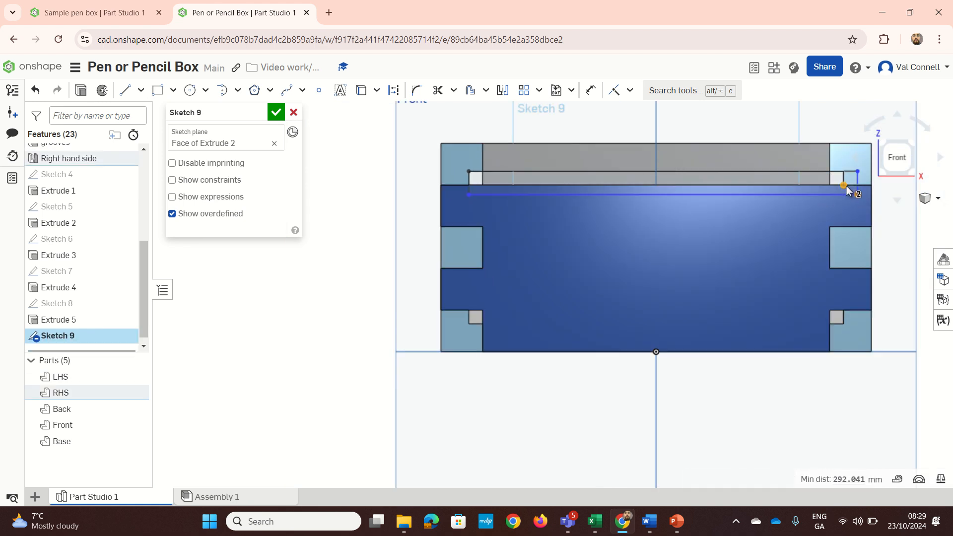
pyautogui.press('Escape')
# Step: Extrude the rectangle as a new part with an Up to face end condition, ending at the front end face of the LHS part
pyautogui.moveTo(838, 186); pyautogui.dragTo(814, 197, button='right')
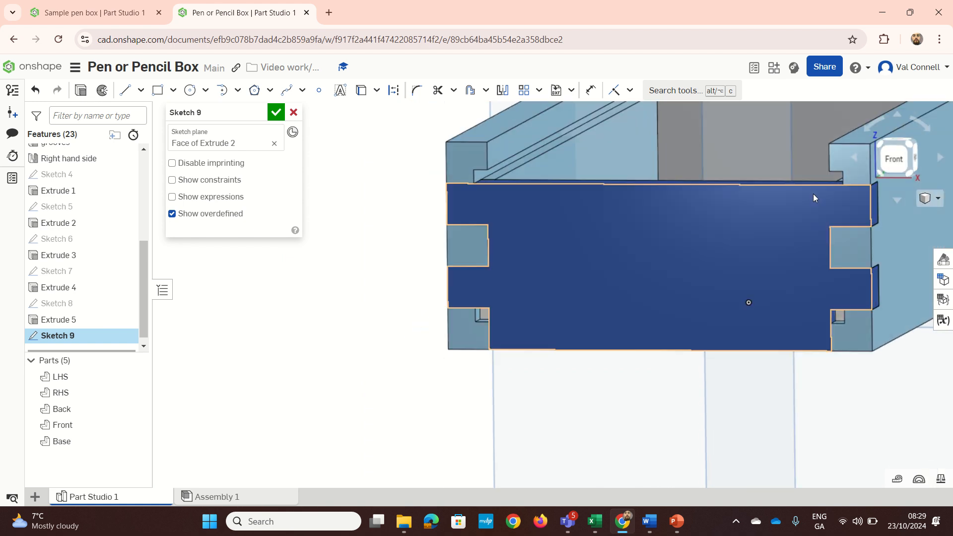
pyautogui.hotkey('shift', 'e')
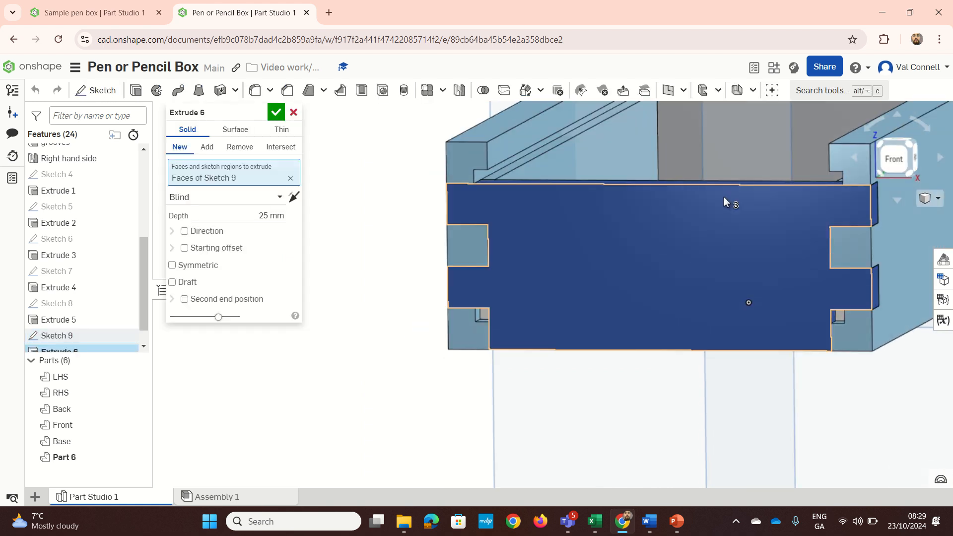
pyautogui.moveTo(723, 196)
pyautogui.mouseDown(button='right')
pyautogui.moveTo(742, 175)
pyautogui.moveTo(745, 144)
pyautogui.moveTo(733, 150)
pyautogui.mouseUp(button='right')
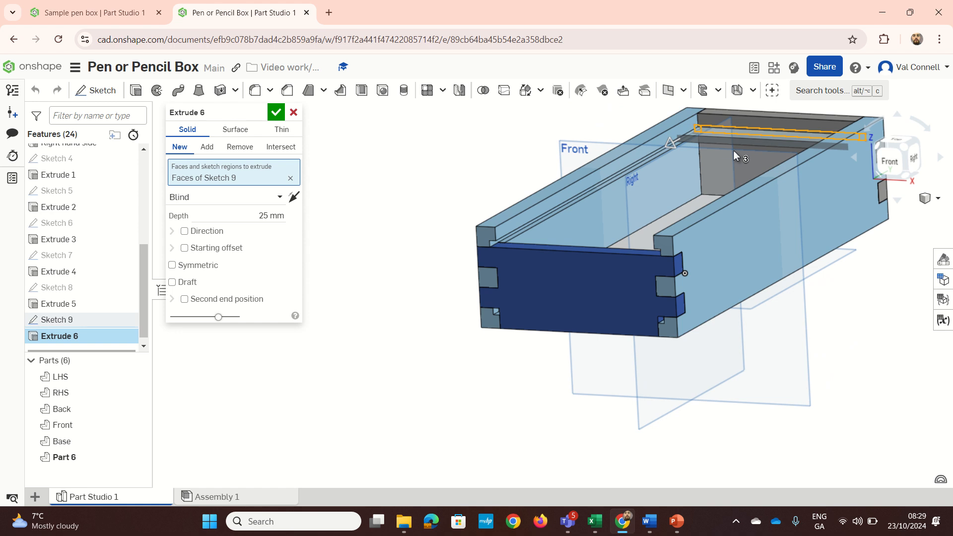
pyautogui.click(248, 193)
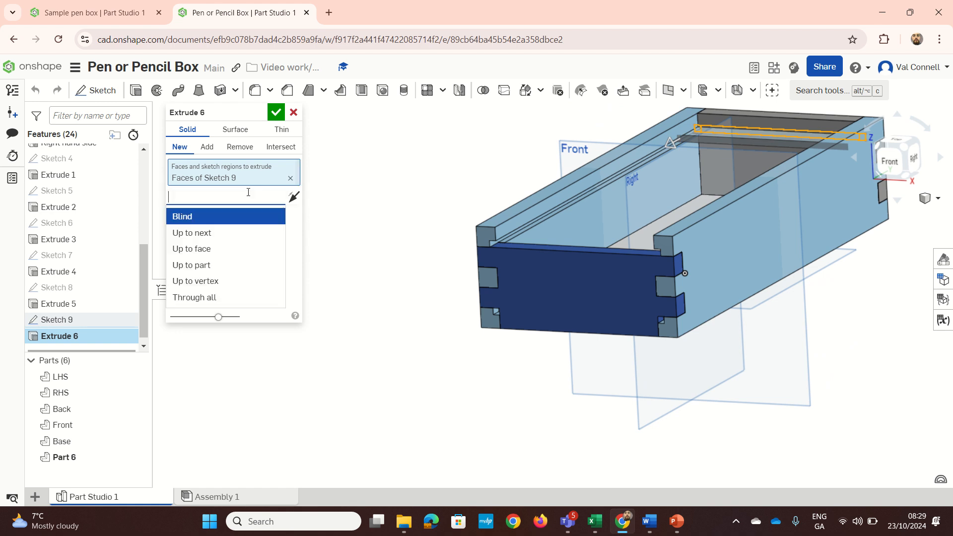
pyautogui.click(225, 248)
pyautogui.click(484, 242)
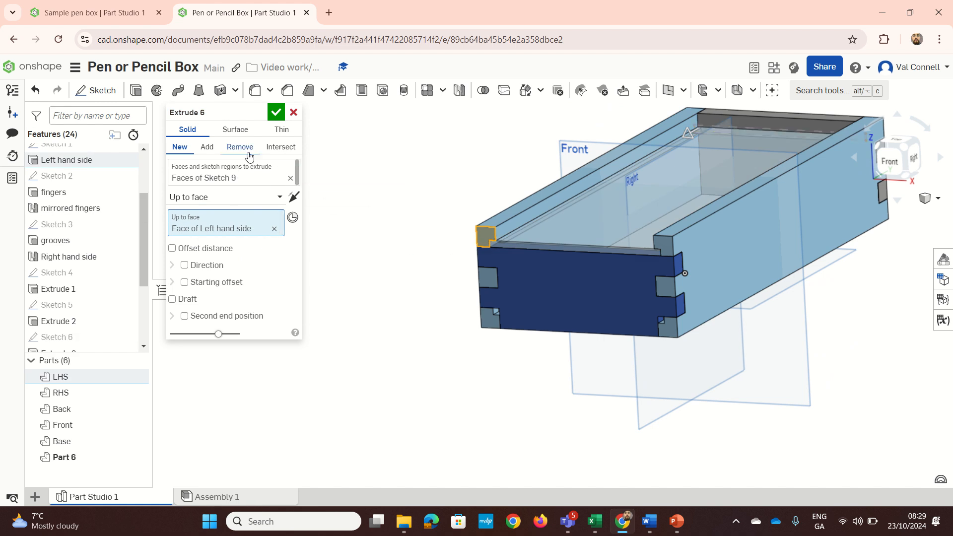
pyautogui.click(275, 113)
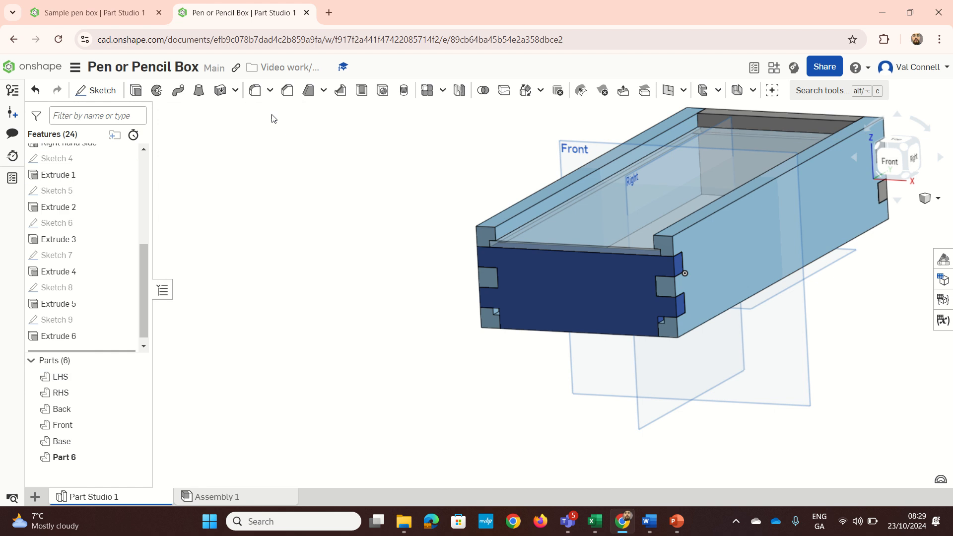
# Step: Rename the new top panel part, Part 6, as Lid
pyautogui.click(68, 458)
pyautogui.rightClick(68, 459)
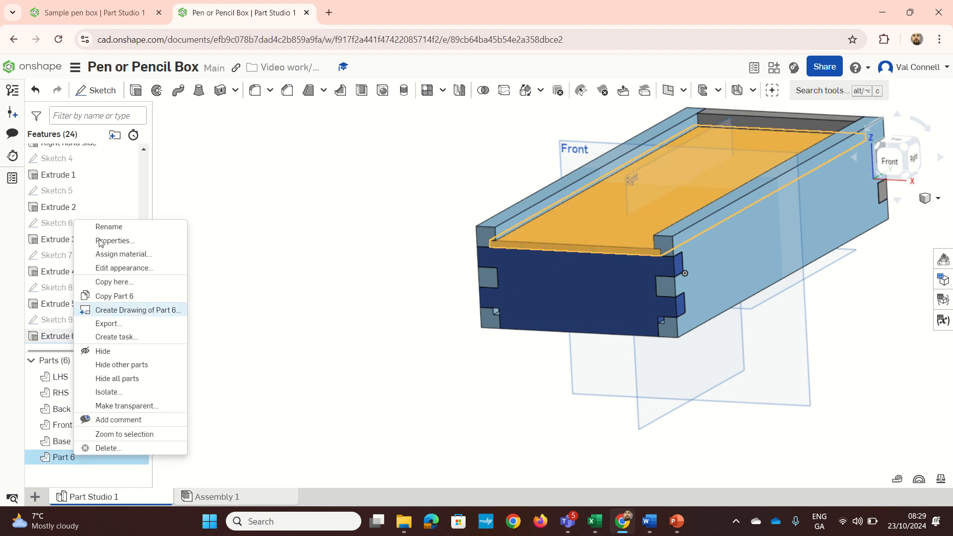
pyautogui.click(107, 226)
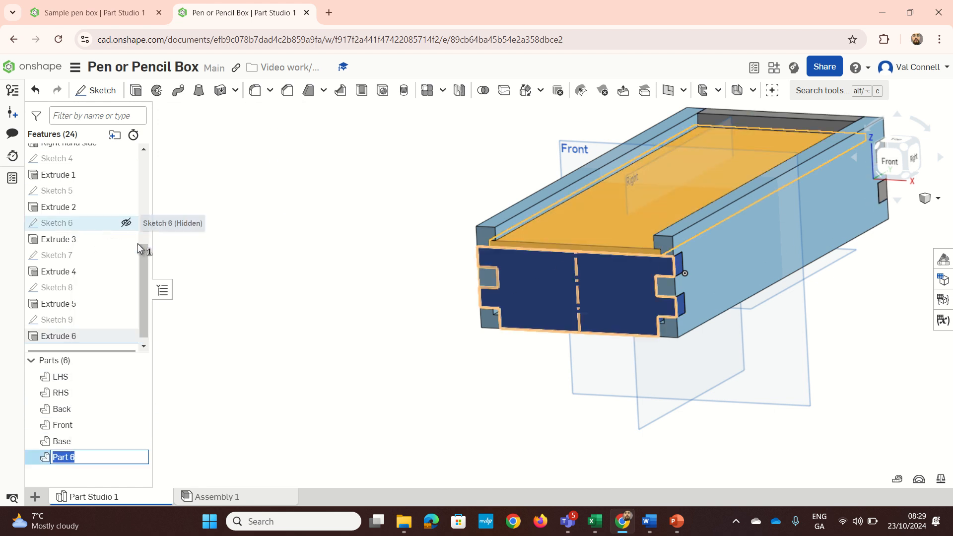
pyautogui.click(238, 279)
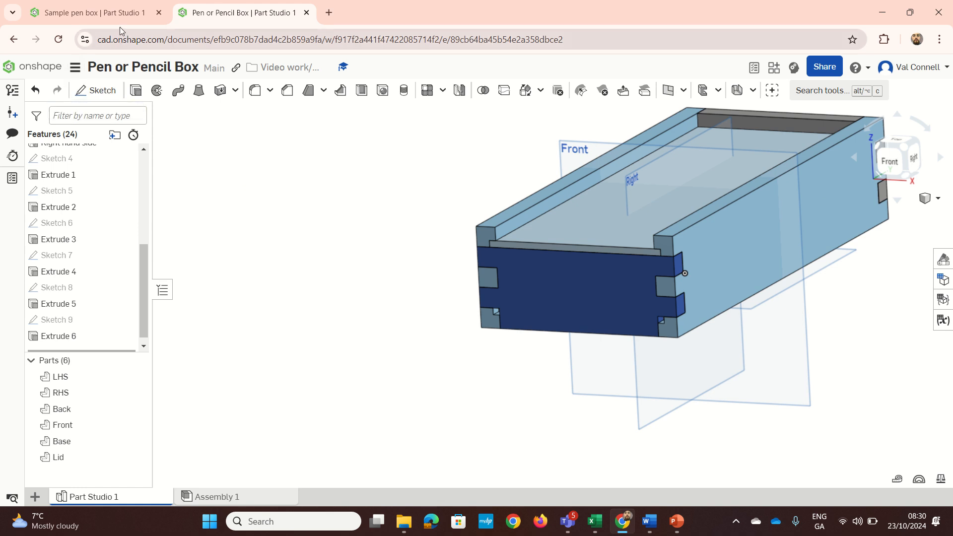
# Step: Examine the lid on the Sample pen box model for reference, and return to the Pen or Pencil Box document
pyautogui.click(113, 12)
pyautogui.moveTo(381, 143)
pyautogui.mouseDown(button='right')
pyautogui.moveTo(307, 223)
pyautogui.moveTo(250, 225)
pyautogui.moveTo(243, 188)
pyautogui.mouseUp(button='right')
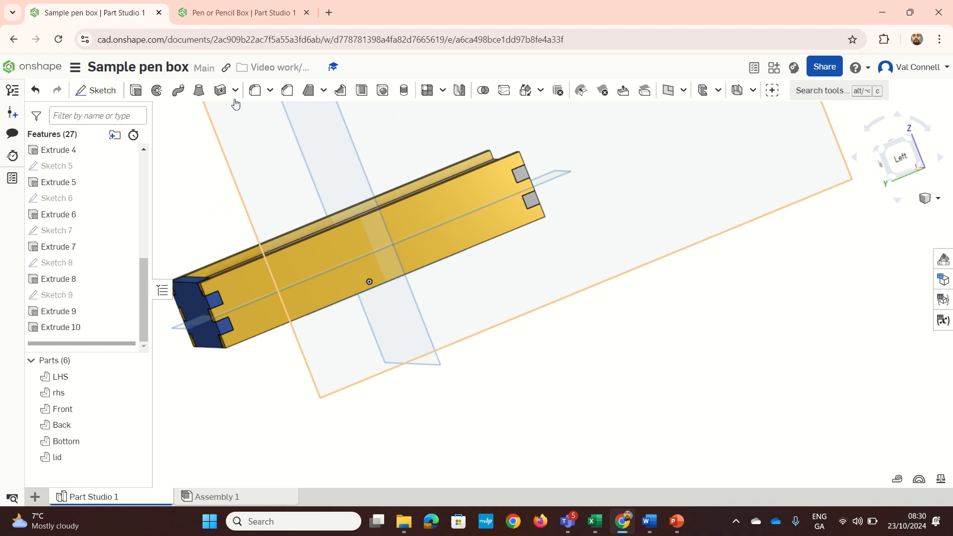
pyautogui.click(227, 14)
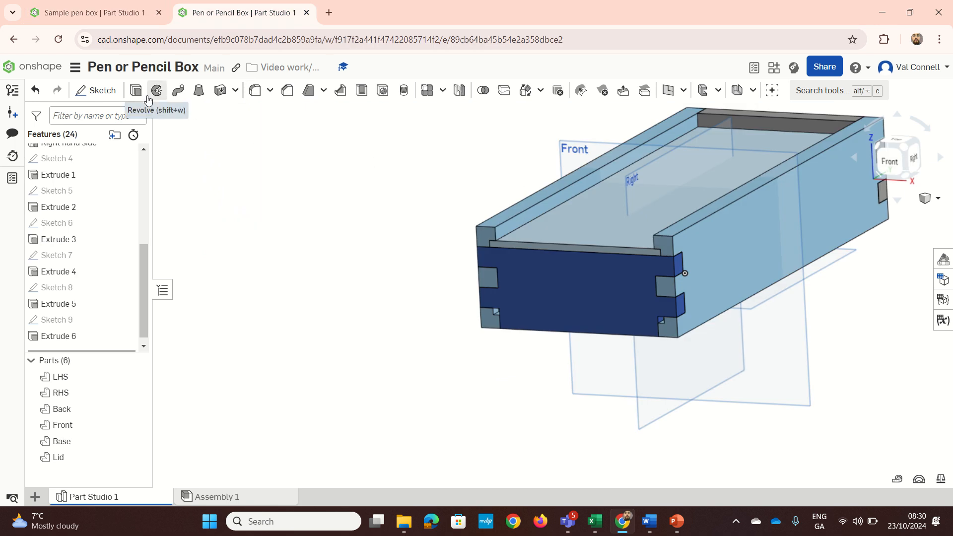
# Step: On the Lid's upper face, sketch a circle centred on the origin and dimension its diameter to 60 mm
pyautogui.click(120, 95)
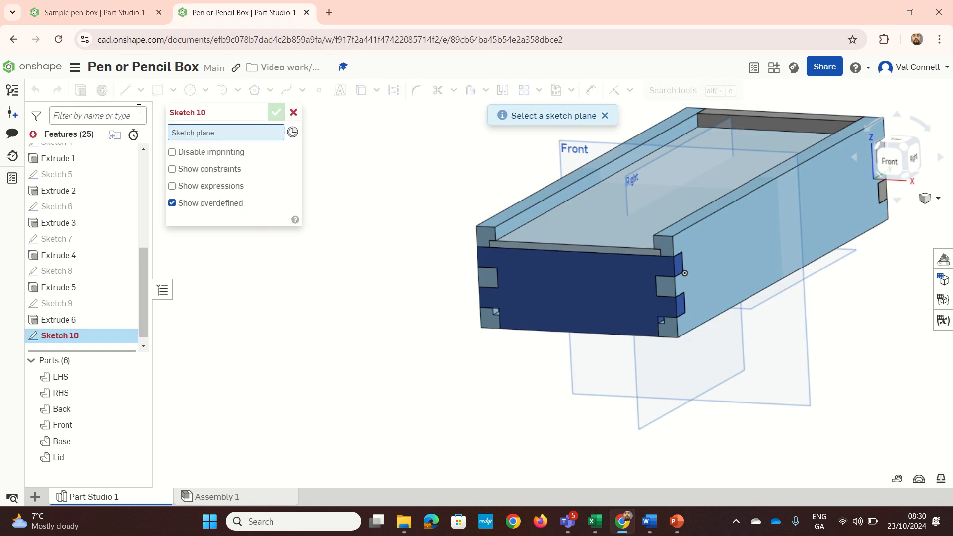
pyautogui.click(578, 233)
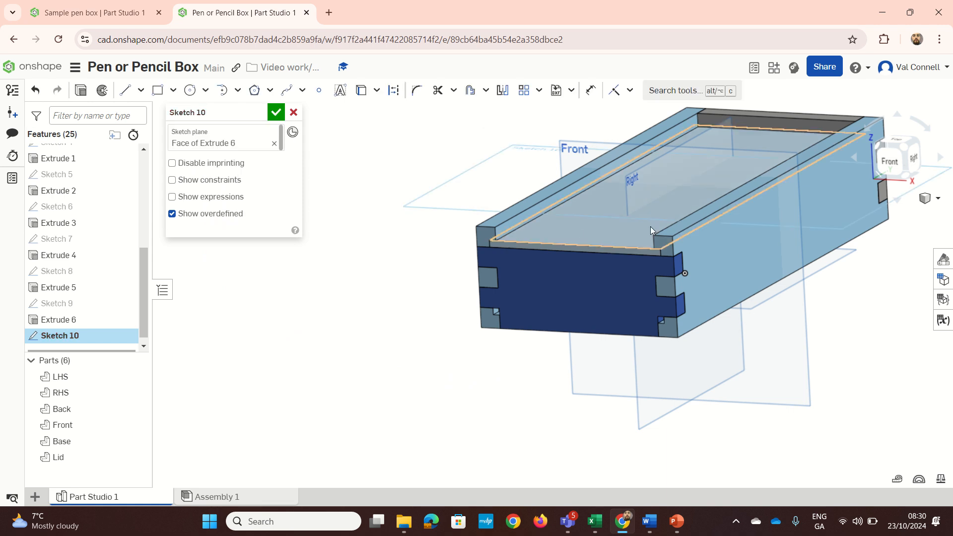
pyautogui.click(899, 138)
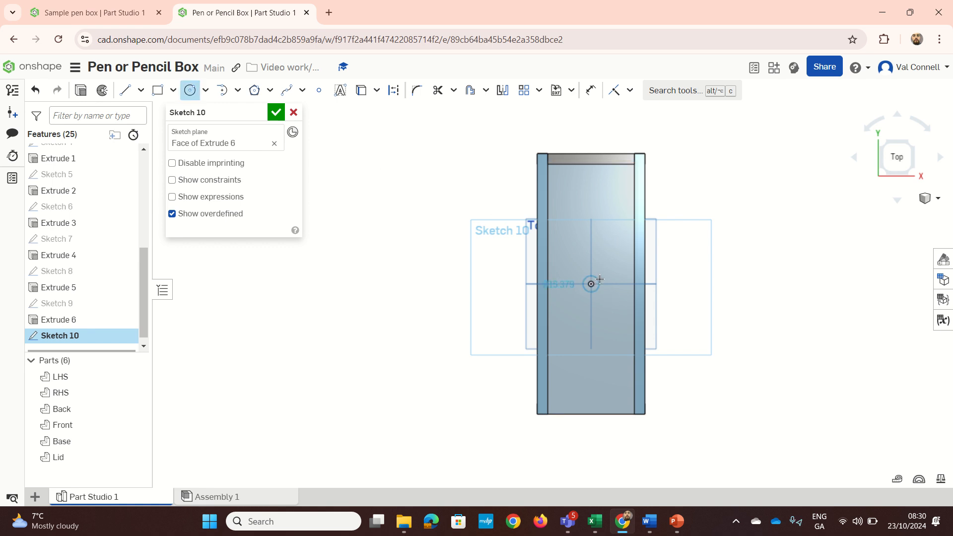
pyautogui.click(608, 267)
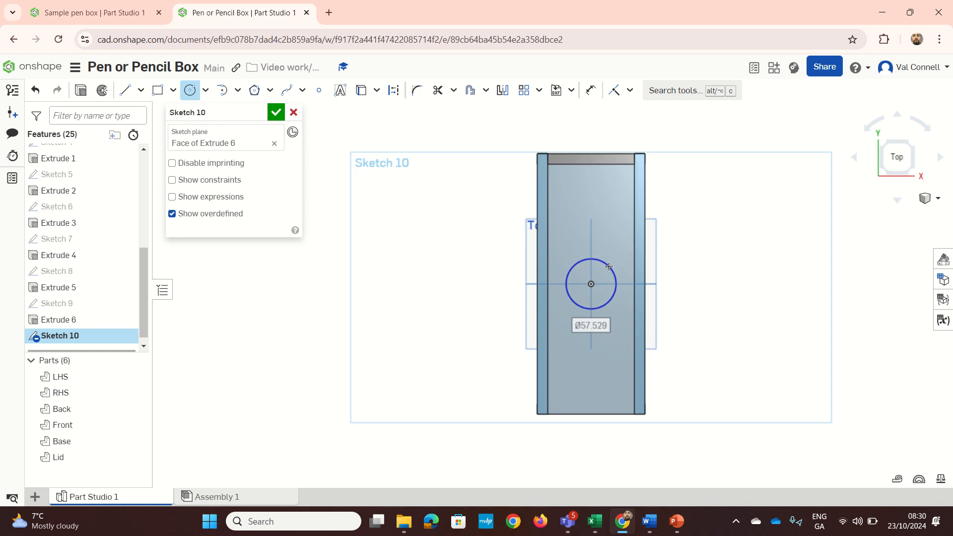
pyautogui.press('d')
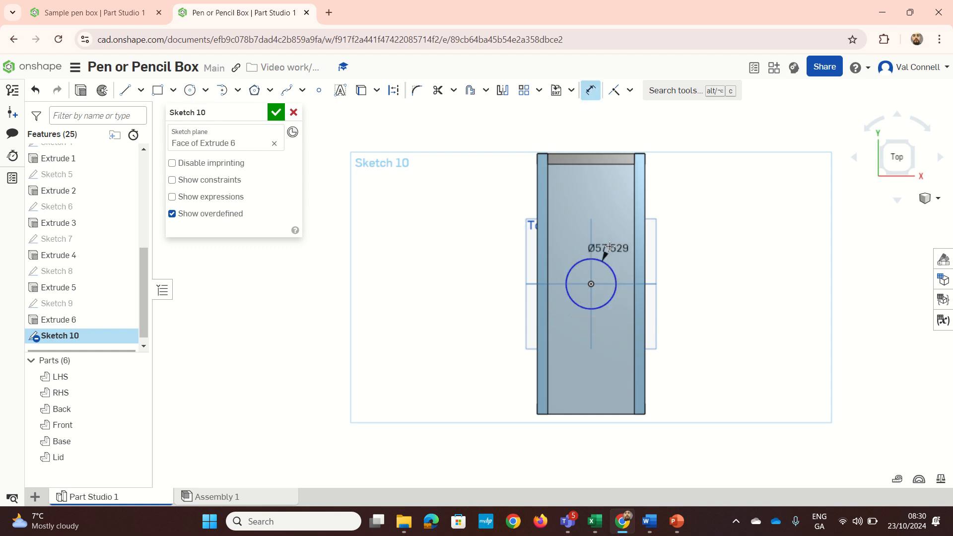
pyautogui.click(610, 246)
pyautogui.click(762, 221)
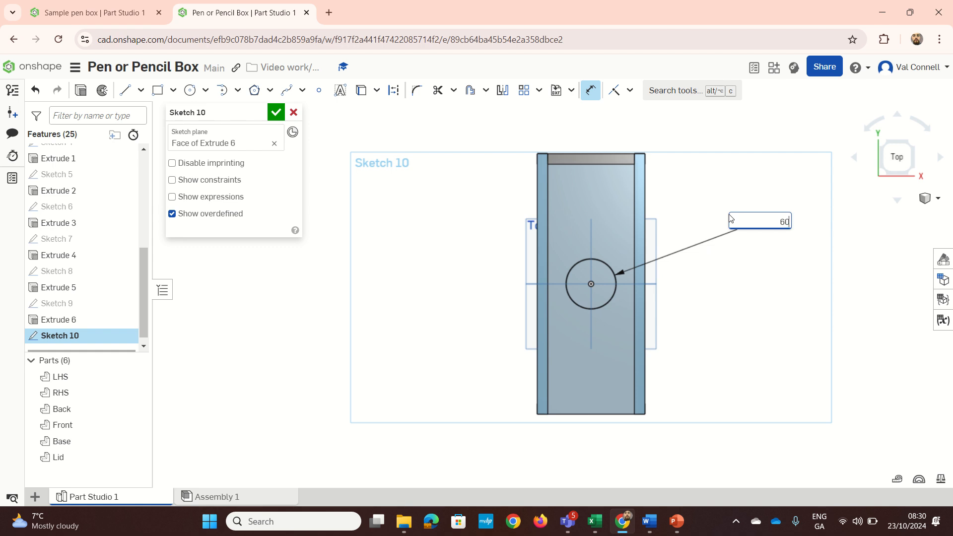
pyautogui.write('60')
pyautogui.press('Return')
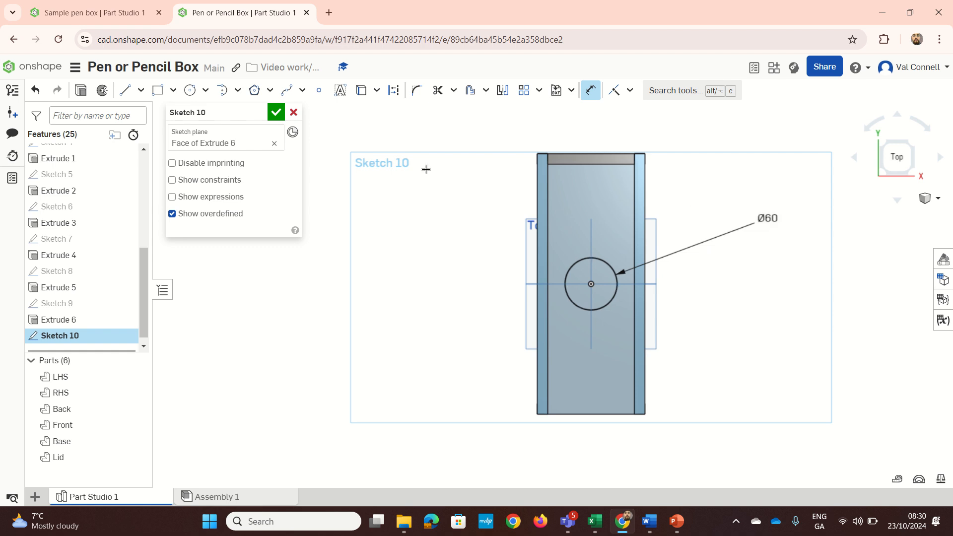
# Step: Cut the circle out of the Lid with a Remove extrude using the Up to next end condition
pyautogui.hotkey('shift', 'e')
pyautogui.moveTo(424, 266)
pyautogui.mouseDown(button='right')
pyautogui.moveTo(423, 230)
pyautogui.moveTo(384, 218)
pyautogui.mouseUp(button='right')
pyautogui.click(240, 147)
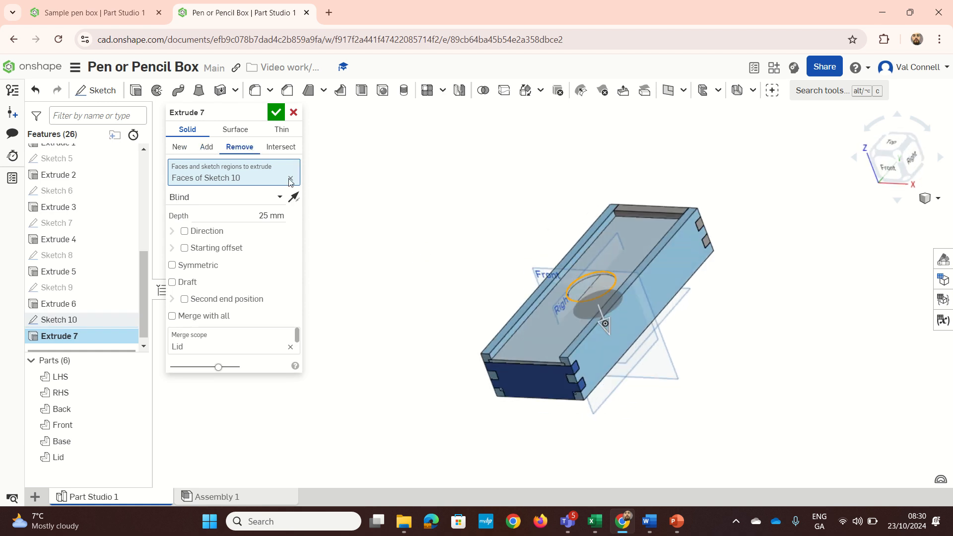
pyautogui.click(244, 198)
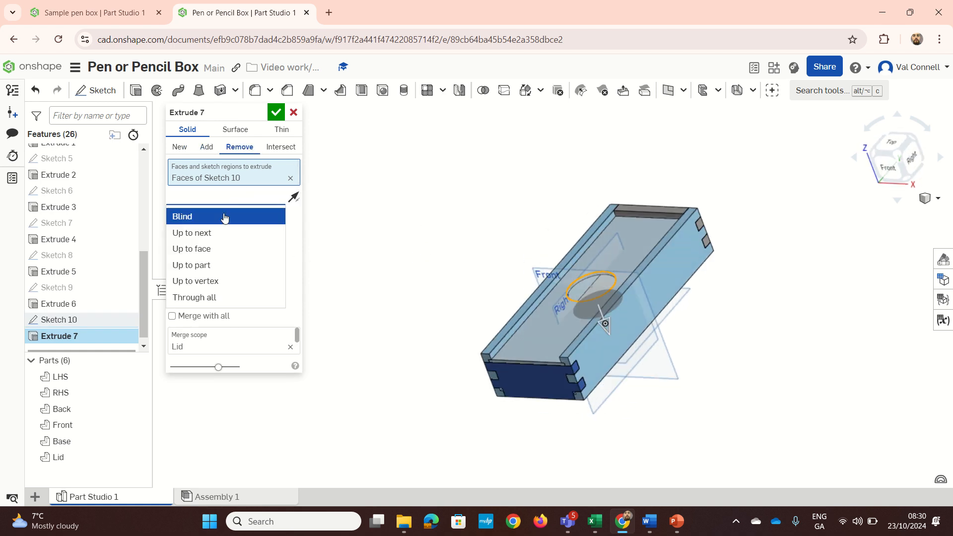
pyautogui.click(226, 233)
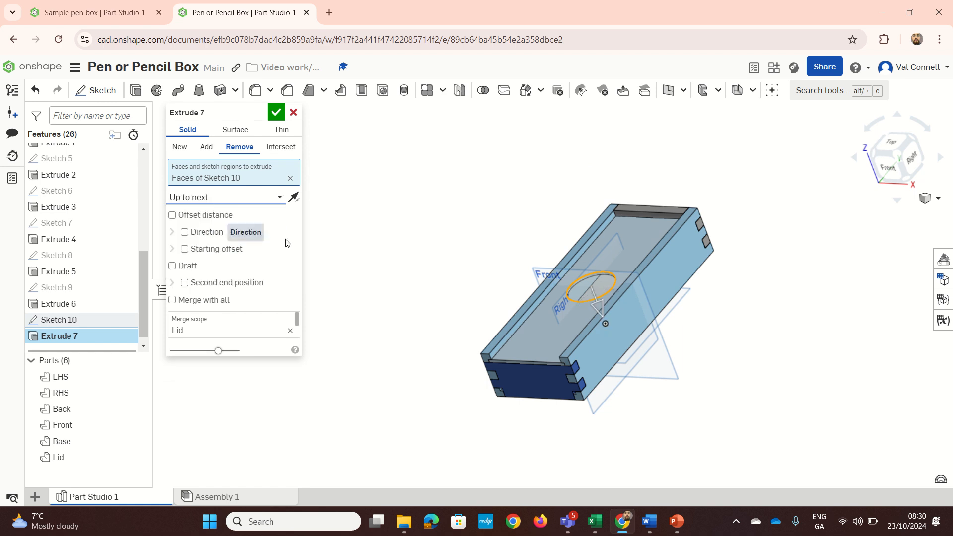
pyautogui.scroll(5, 571, 255)
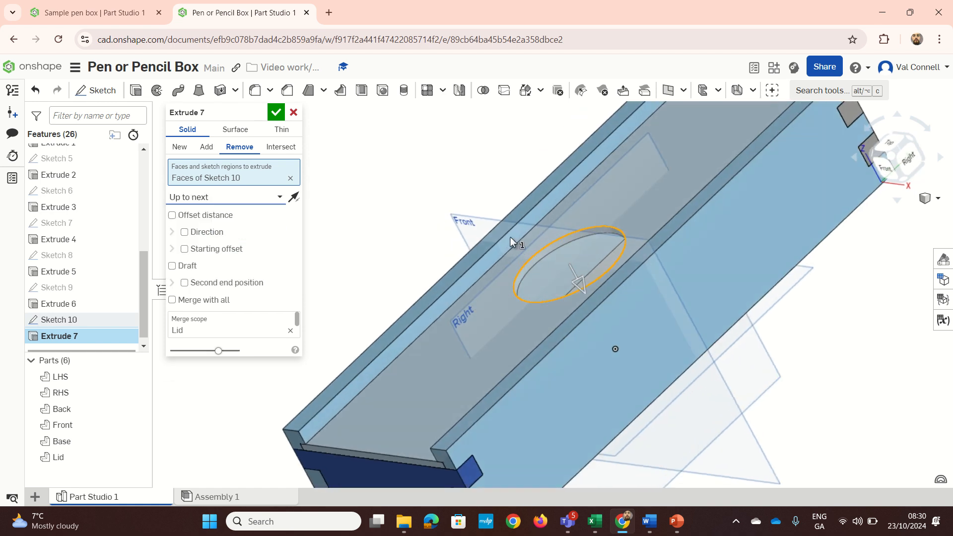
pyautogui.click(277, 113)
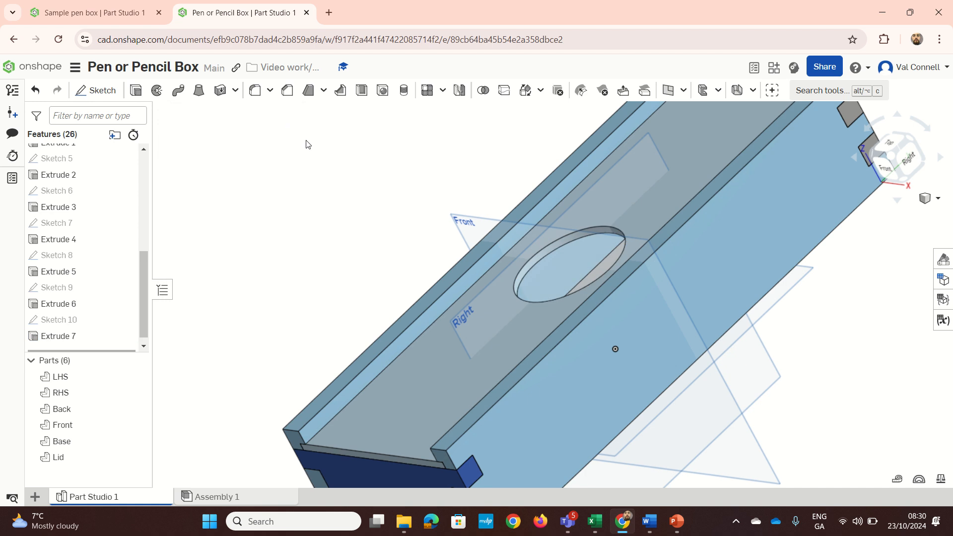
# Step: Start a face appearance in light yellow (F5D578) and apply it to the LHS part's outer, upper and front end faces
pyautogui.scroll(-3, 369, 197)
pyautogui.moveTo(389, 203); pyautogui.dragTo(447, 199, button='right')
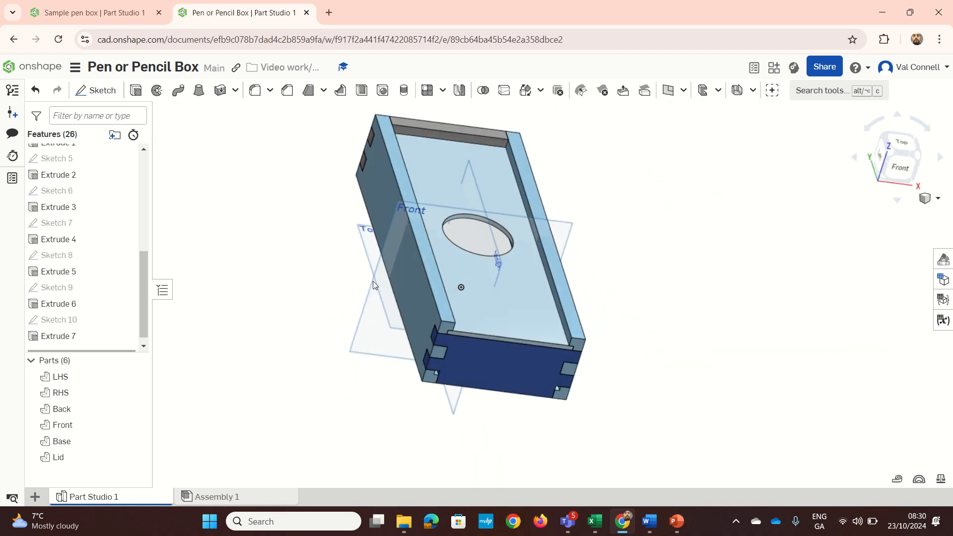
pyautogui.moveTo(373, 283); pyautogui.dragTo(398, 315, button='right')
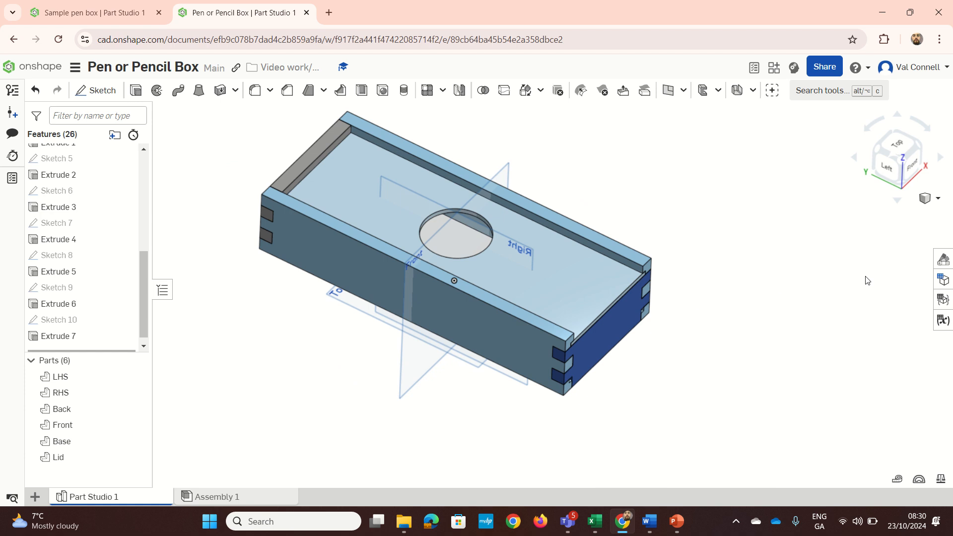
pyautogui.click(939, 262)
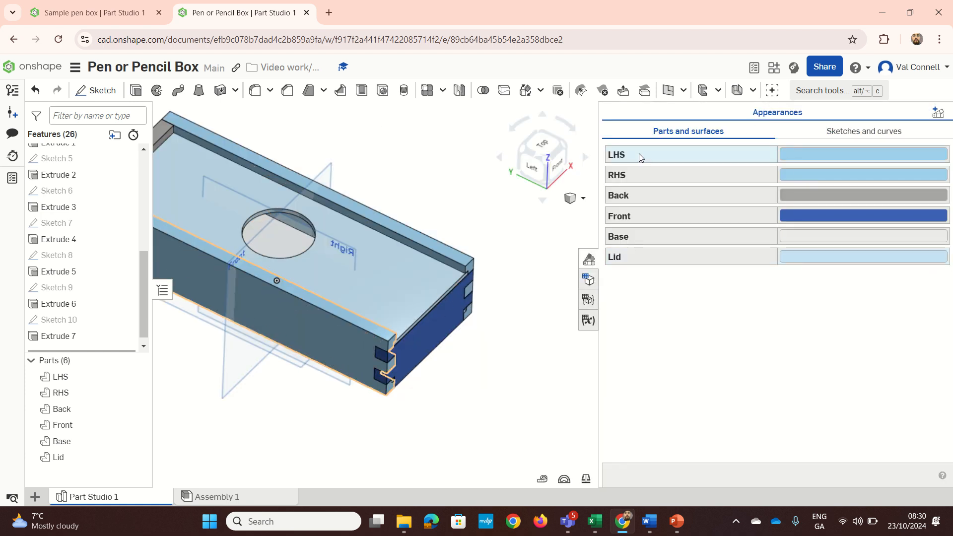
pyautogui.click(935, 113)
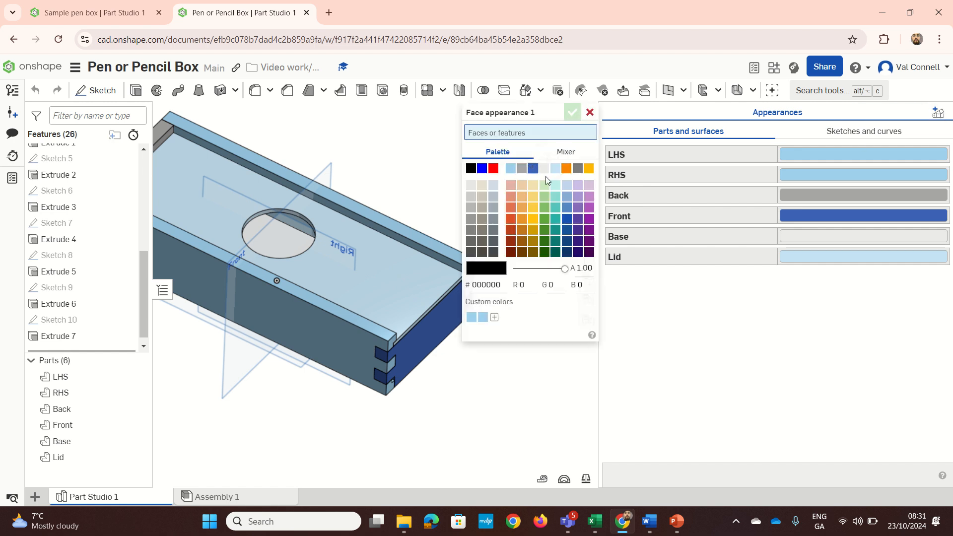
pyautogui.click(534, 201)
pyautogui.click(332, 316)
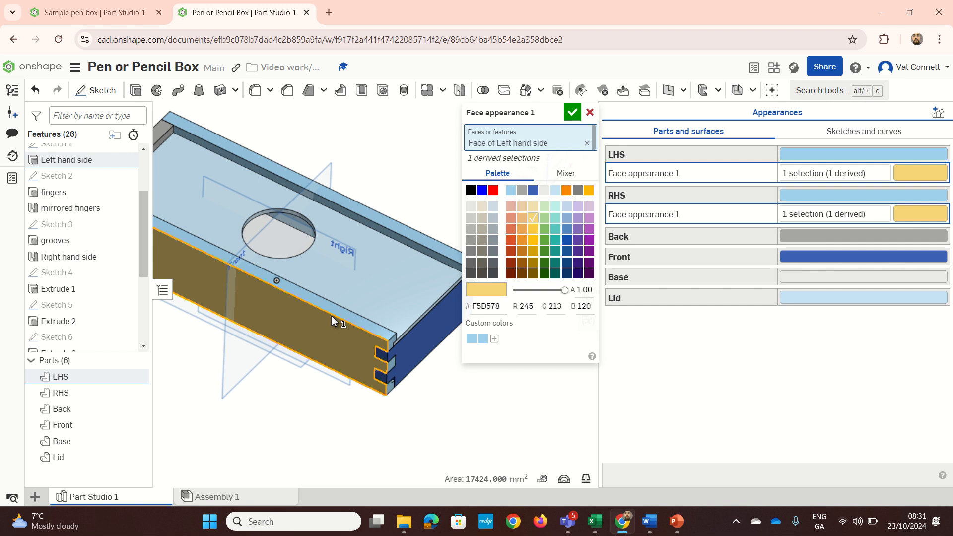
pyautogui.click(345, 318)
pyautogui.click(392, 344)
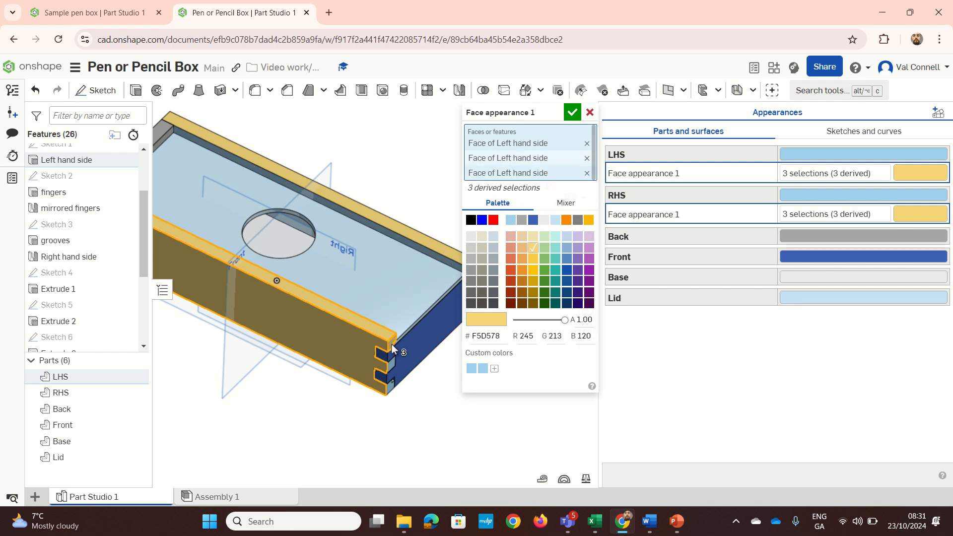
pyautogui.click(390, 386)
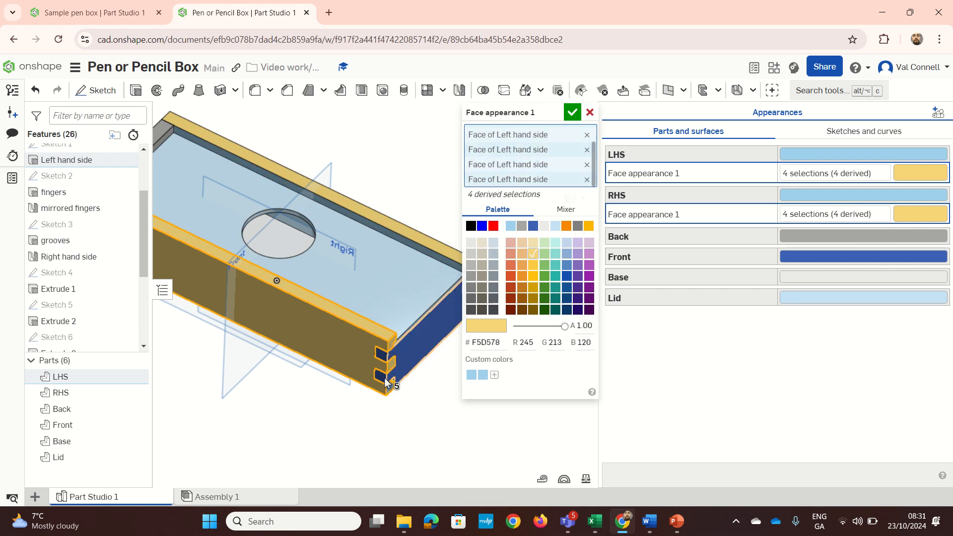
pyautogui.click(389, 388)
# Step: Add the RHS part's inner face and the Back part's upper and inner faces to the yellow face appearance
pyautogui.scroll(-3, 343, 243)
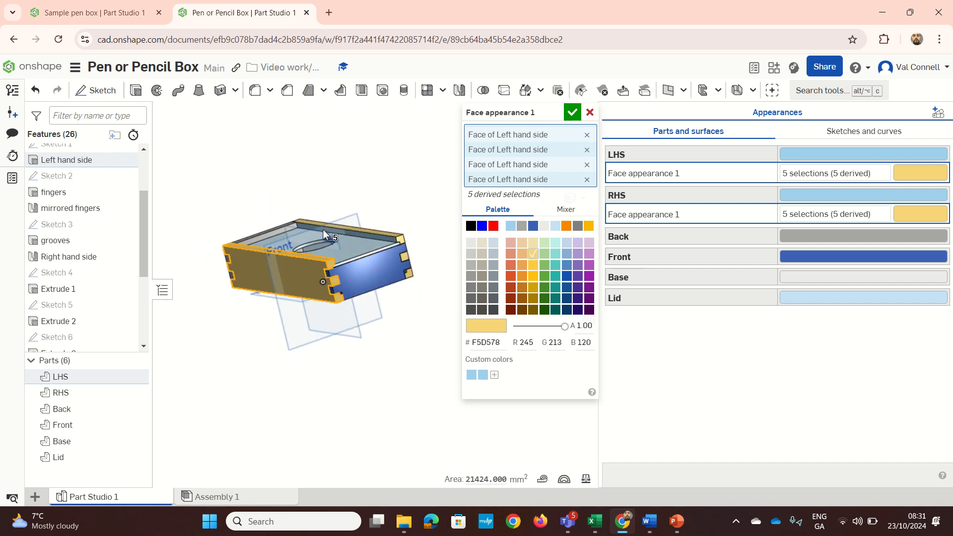
pyautogui.moveTo(323, 229); pyautogui.dragTo(344, 225, button='right')
pyautogui.click(293, 227)
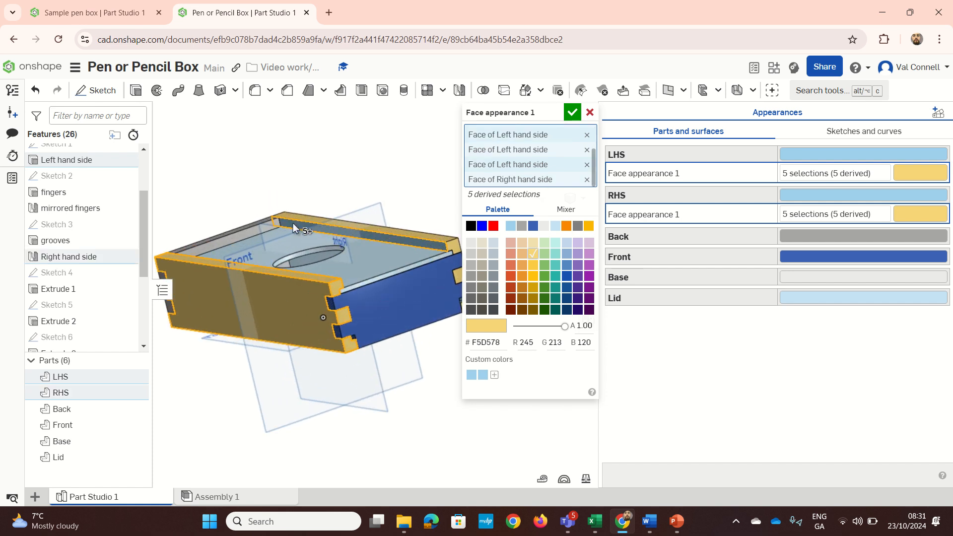
pyautogui.click(256, 228)
pyautogui.click(250, 226)
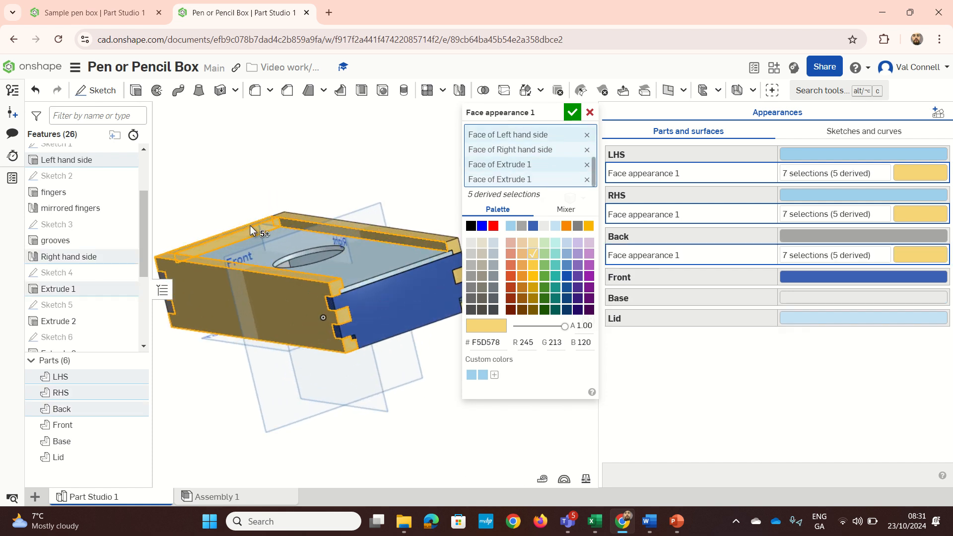
pyautogui.click(571, 112)
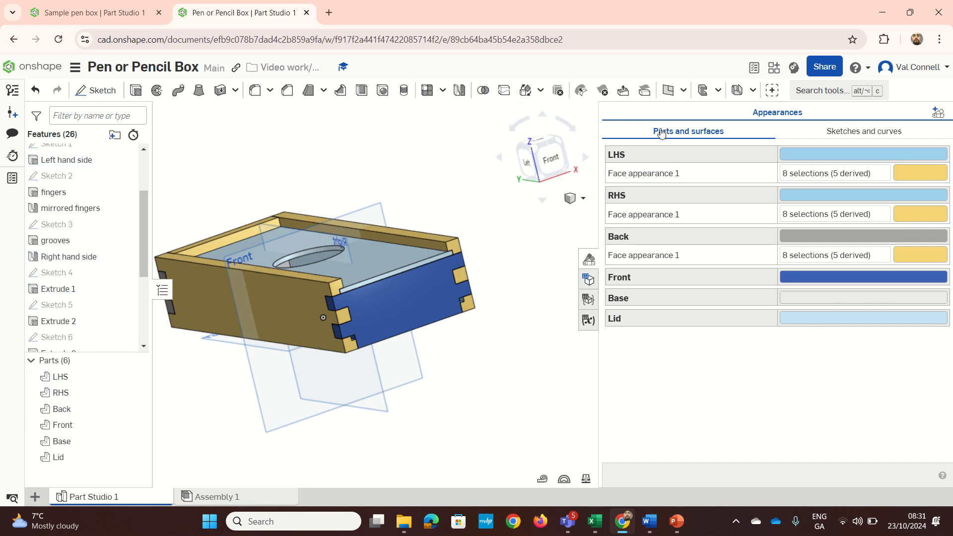
# Step: Apply a second face appearance in orange-red (DF7251) to the Lid's upper face, hole wall and front edge face
pyautogui.click(938, 112)
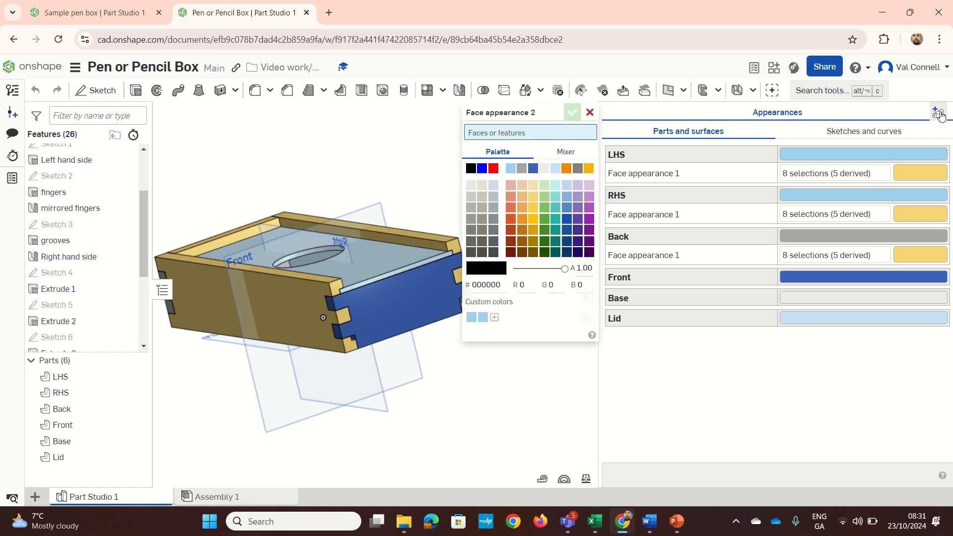
pyautogui.click(510, 207)
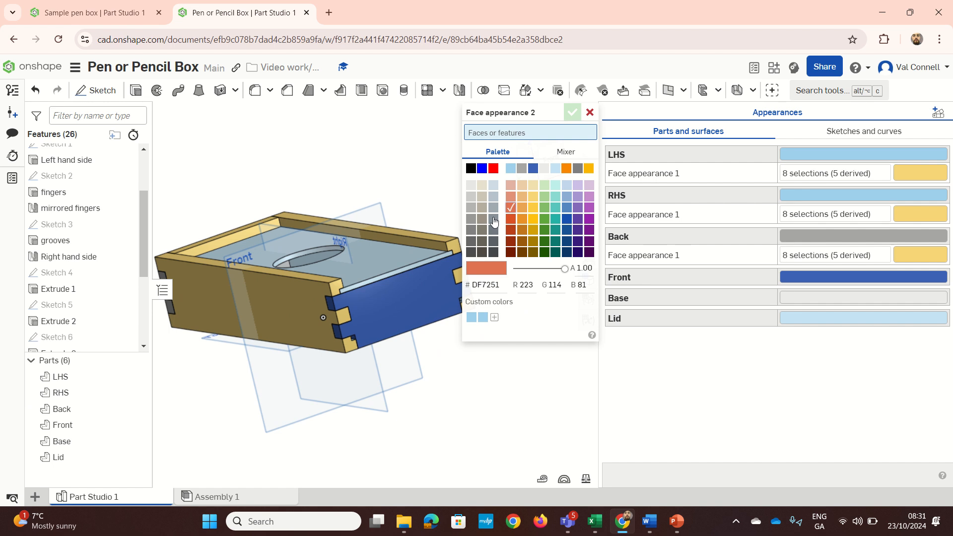
pyautogui.click(363, 255)
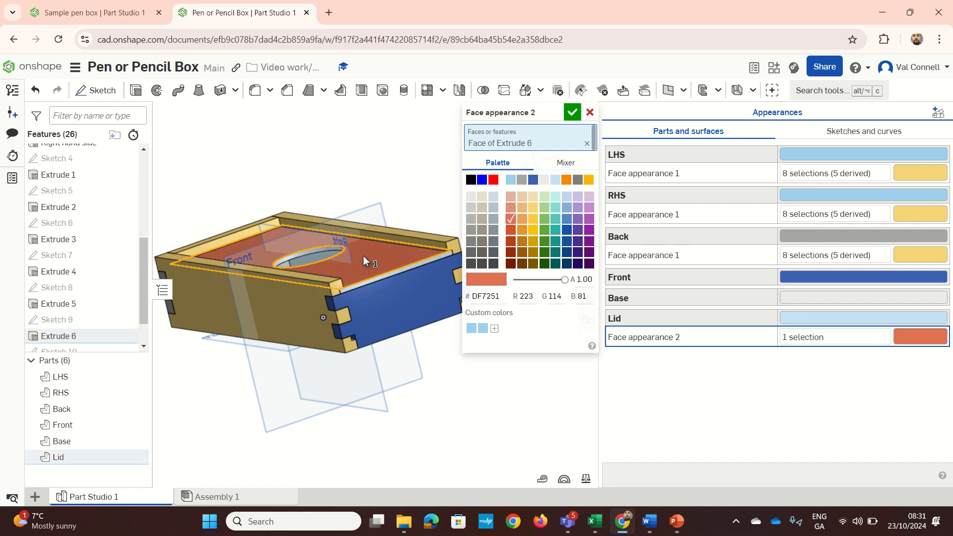
pyautogui.click(308, 252)
pyautogui.moveTo(311, 252); pyautogui.dragTo(320, 257, button='right')
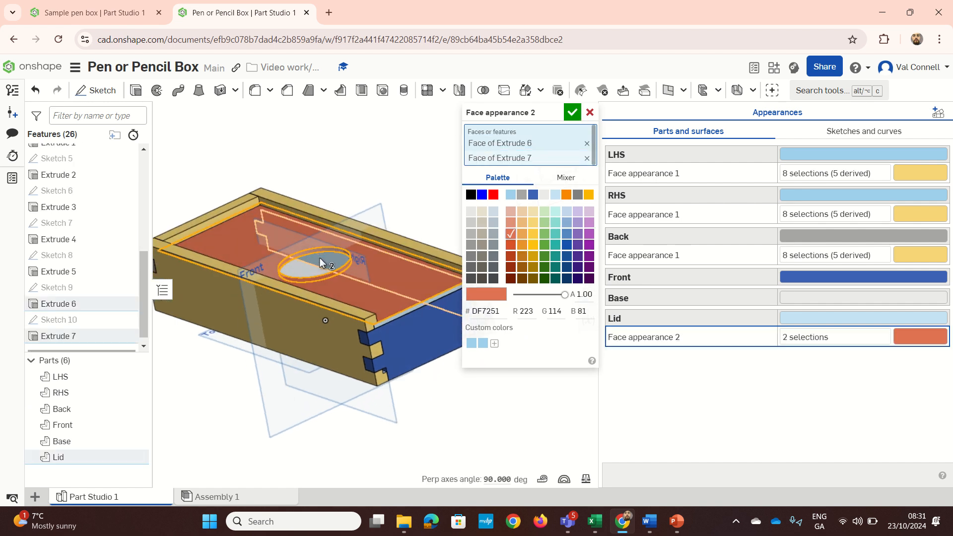
pyautogui.click(399, 314)
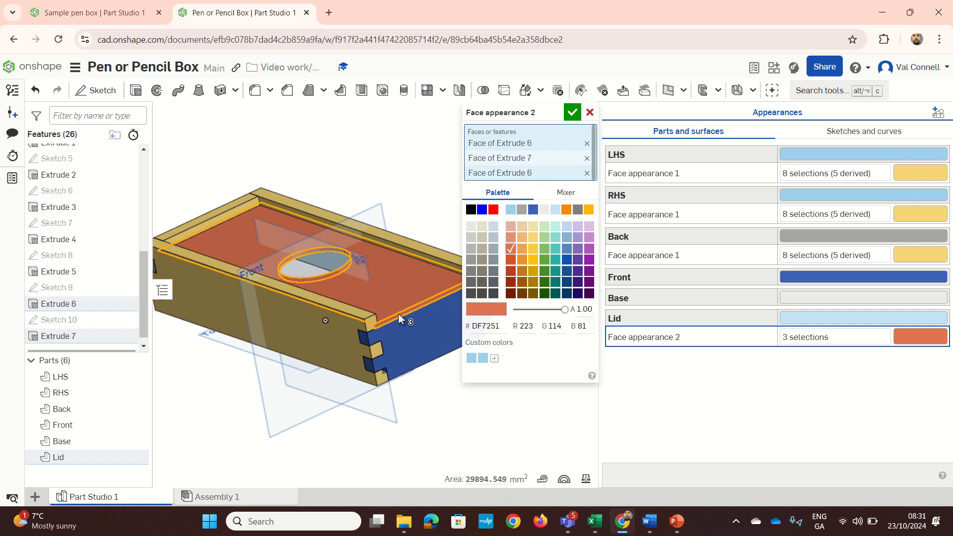
pyautogui.click(571, 112)
pyautogui.scroll(-4, 297, 198)
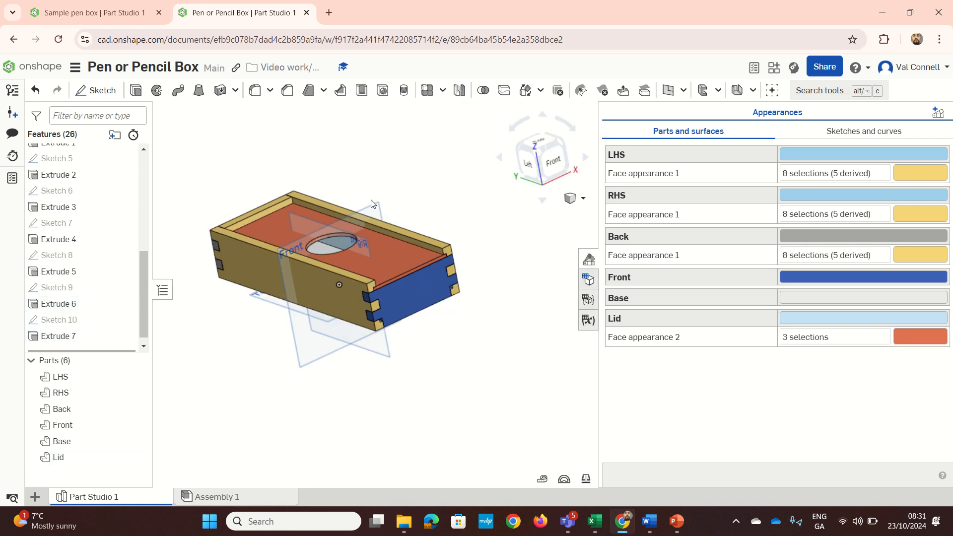
pyautogui.moveTo(298, 209); pyautogui.dragTo(324, 221, button='right')
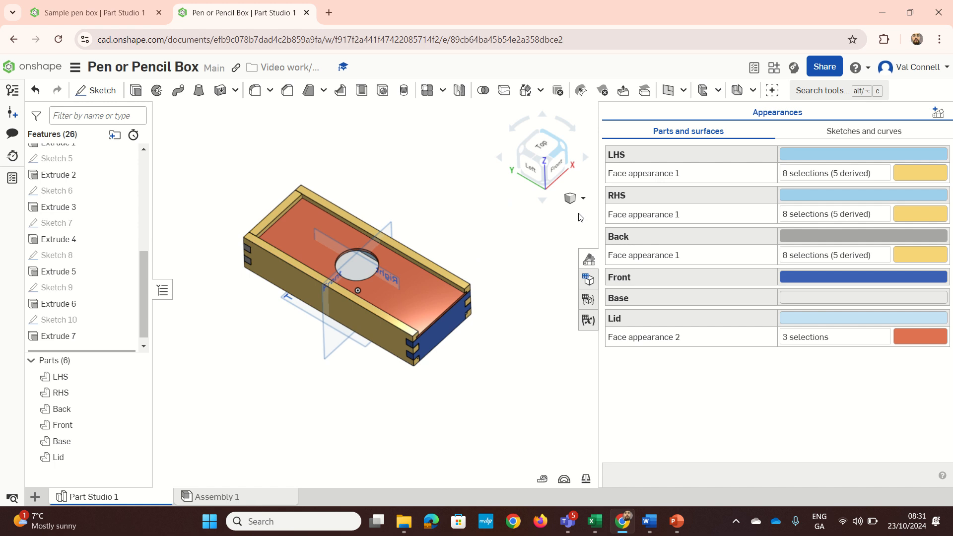
pyautogui.moveTo(499, 4)
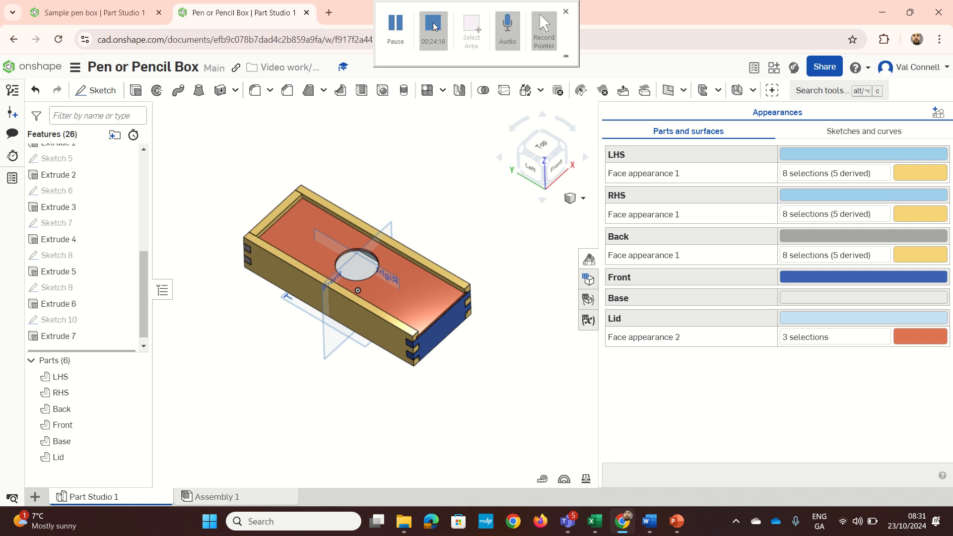